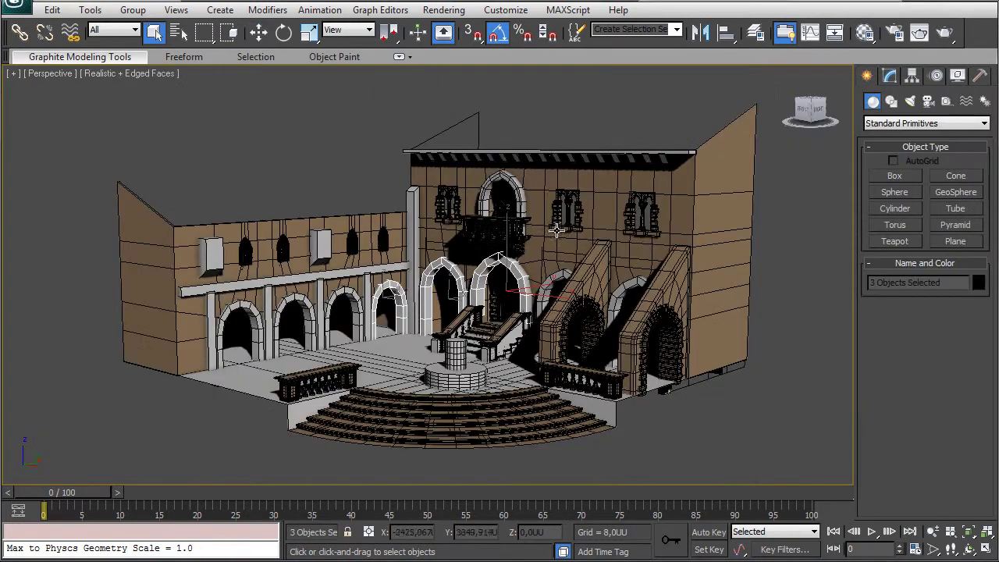
Hide everything except the selected arches and draw a plane about 80 by 22 UU inside the central arch in the front view.
{"action": "right_click", "coordinate": [540, 120]}
{"action": "left_click", "coordinate": [568, 61]}
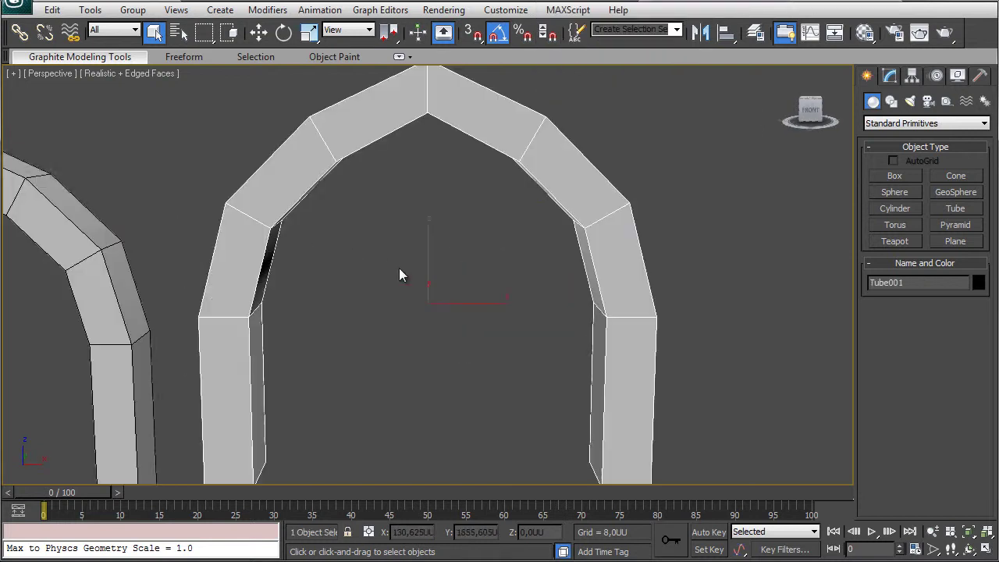
{"action": "key", "text": "f"}
{"action": "middle_click_drag", "start_coordinate": [399, 269], "coordinate": [447, 459]}
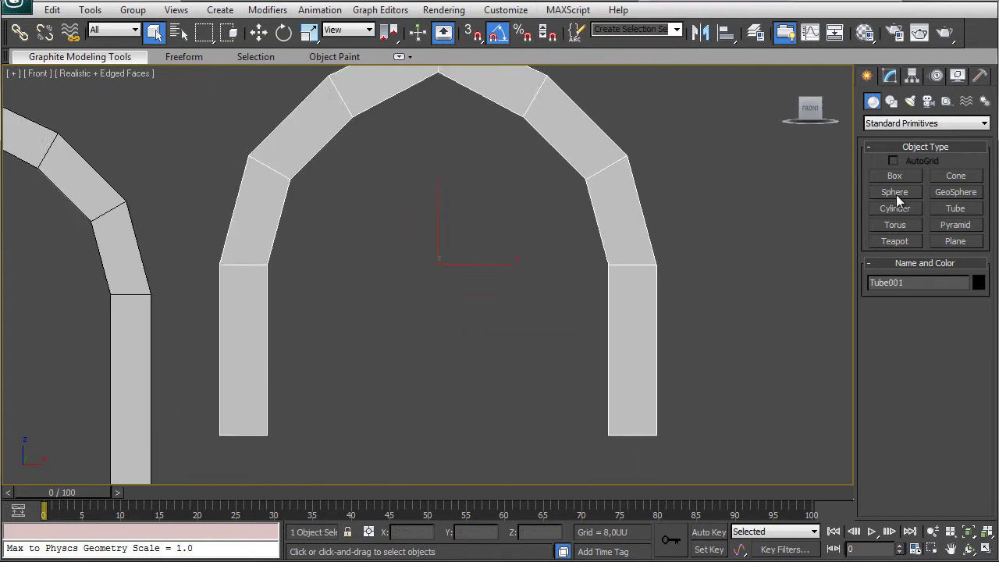
{"action": "left_click", "coordinate": [955, 241]}
{"action": "middle_click_drag", "start_coordinate": [344, 264], "coordinate": [392, 244]}
{"action": "left_click_drag", "start_coordinate": [392, 244], "coordinate": [438, 404]}
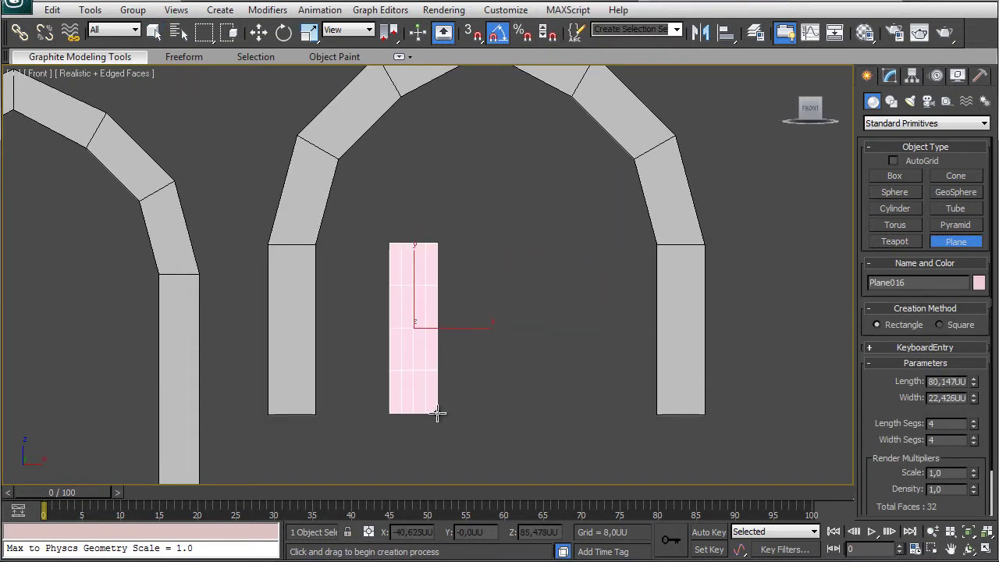
Convert the plane to an editable poly and remove its first inner vertical edge loop beside the outer edge.
{"action": "key", "text": "p"}
{"action": "middle_click_drag", "start_coordinate": [458, 285], "coordinate": [453, 276], "text": "alt"}
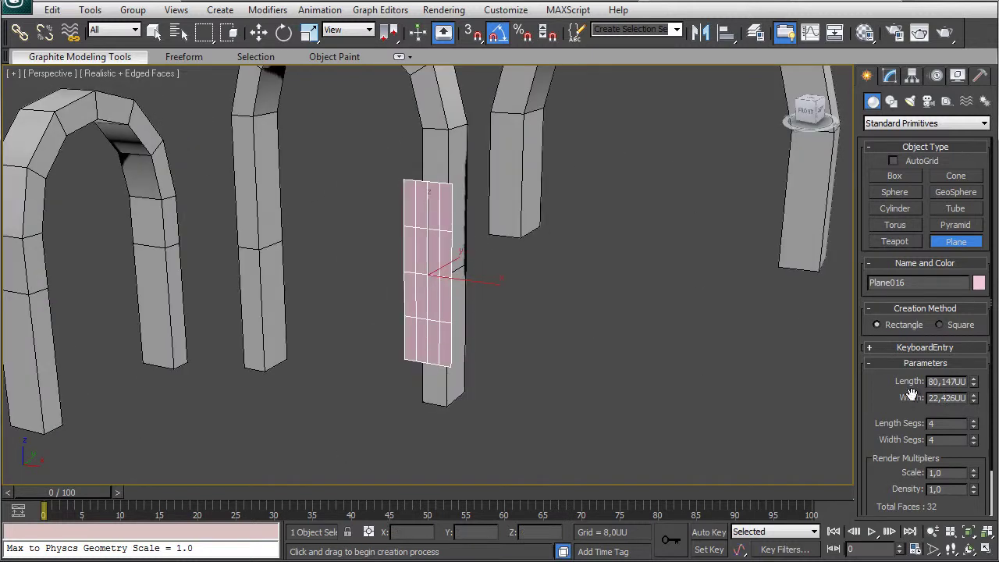
{"action": "scroll", "coordinate": [568, 274], "scroll_direction": "up", "scroll_amount": 2}
{"action": "mouse_move", "coordinate": [568, 275]}
{"action": "middle_mouse_down"}
{"action": "mouse_move", "coordinate": [587, 318]}
{"action": "mouse_move", "coordinate": [569, 281]}
{"action": "middle_mouse_up"}
{"action": "scroll", "coordinate": [587, 318], "scroll_direction": "up", "scroll_amount": 2}
{"action": "scroll", "coordinate": [562, 274], "scroll_direction": "down", "scroll_amount": 2}
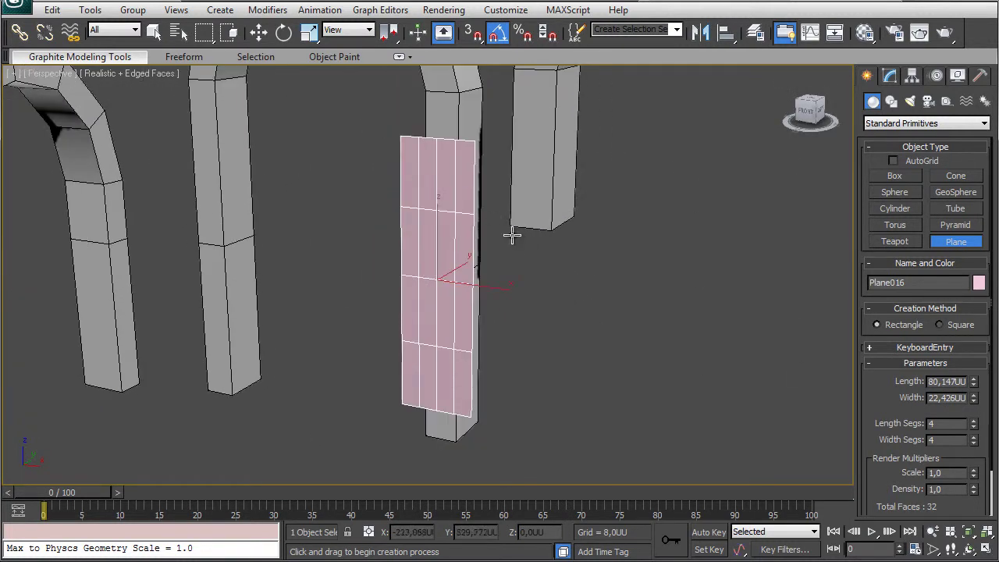
{"action": "right_click", "coordinate": [432, 179]}
{"action": "mouse_move", "coordinate": [468, 318]}
{"action": "left_click", "coordinate": [617, 333]}
{"action": "key", "text": "2"}
{"action": "left_click", "coordinate": [419, 211]}
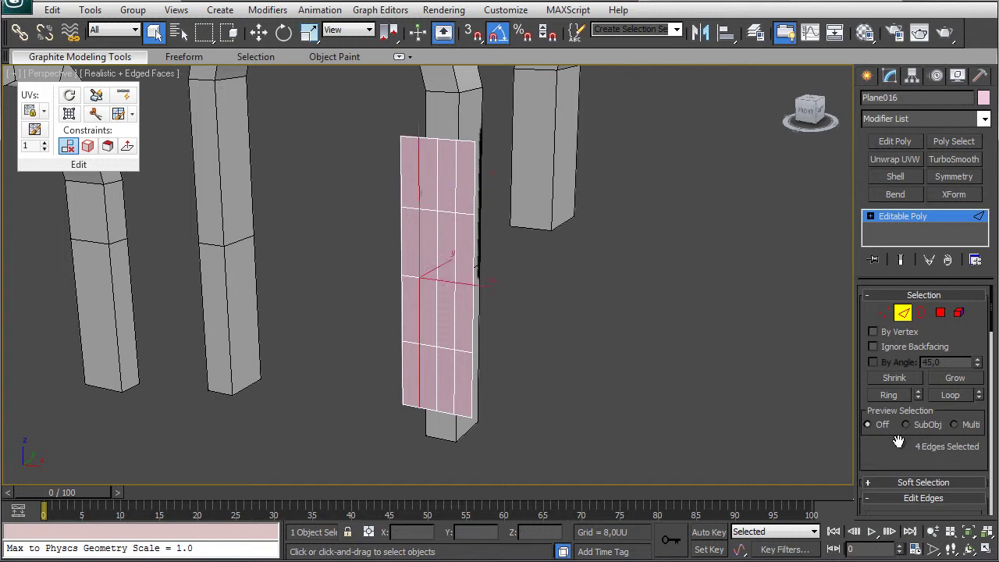
{"action": "scroll", "coordinate": [898, 442], "scroll_direction": "down", "scroll_amount": 3}
{"action": "left_click", "coordinate": [892, 403]}
Extrude the eight polygons of the plane's two narrow columns by -6 UU.
{"action": "middle_click_drag", "start_coordinate": [581, 309], "coordinate": [521, 248], "text": "alt"}
{"action": "key", "text": "4"}
{"action": "left_click_drag", "start_coordinate": [513, 131], "coordinate": [445, 434]}
{"action": "middle_click_drag", "start_coordinate": [445, 434], "coordinate": [568, 286], "text": "alt"}
{"action": "scroll", "coordinate": [887, 376], "scroll_direction": "down", "scroll_amount": 5}
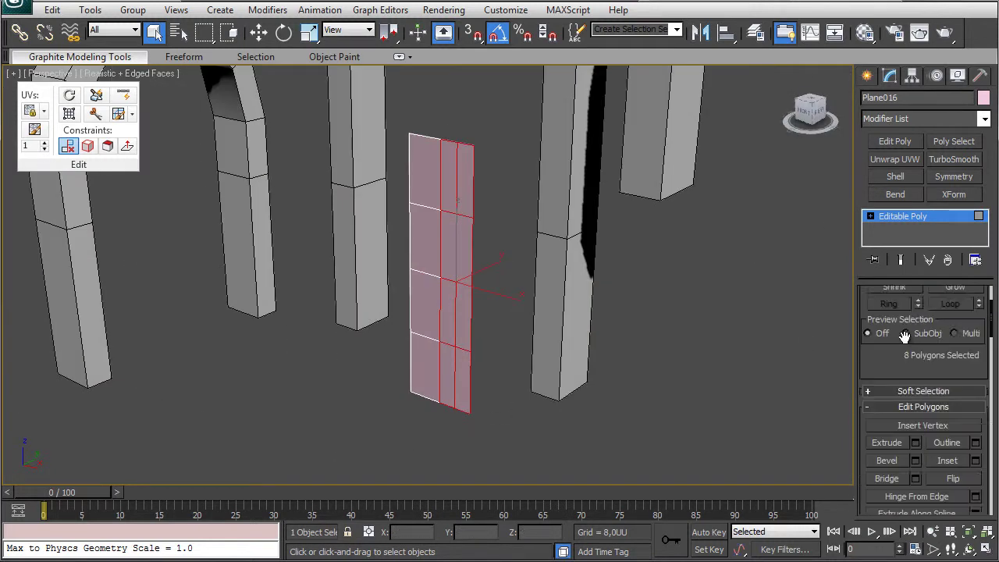
{"action": "left_click", "coordinate": [914, 383]}
{"action": "type", "text": "-3"}
{"action": "key", "text": "Return"}
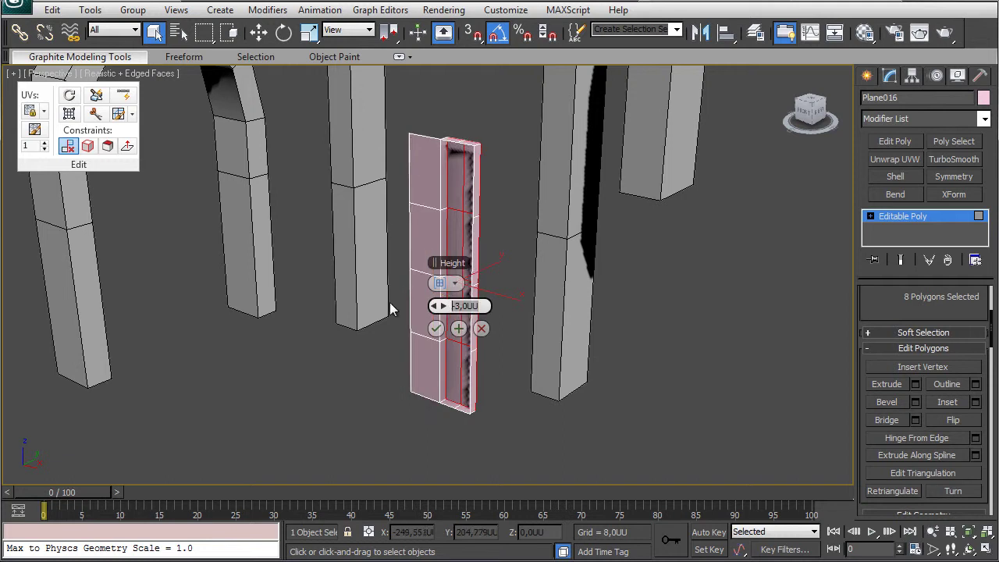
{"action": "type", "text": "-5"}
{"action": "key", "text": "Return"}
{"action": "middle_click_drag", "start_coordinate": [413, 262], "coordinate": [452, 243], "text": "alt"}
{"action": "type", "text": "-6"}
{"action": "key", "text": "Return"}
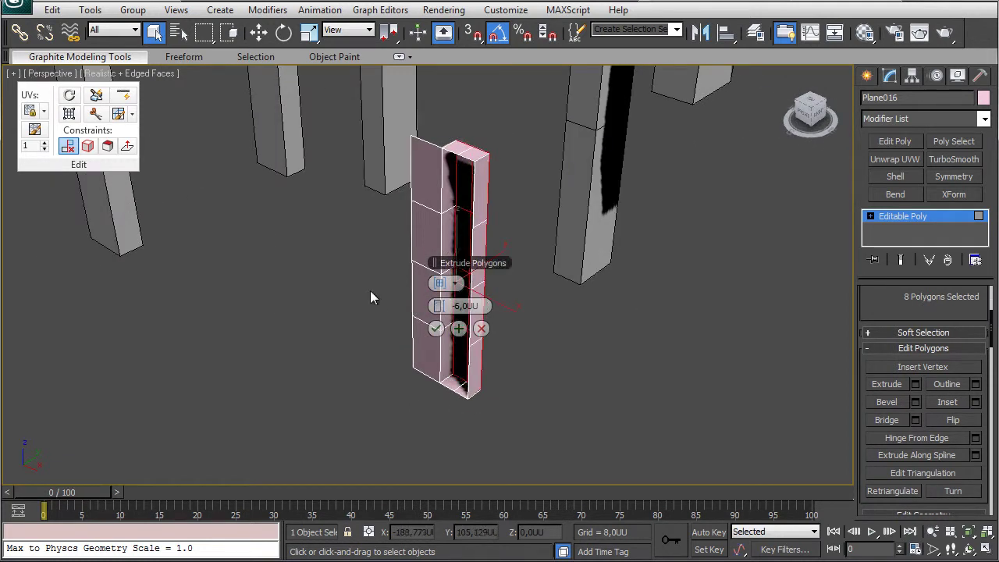
{"action": "middle_click_drag", "start_coordinate": [370, 290], "coordinate": [442, 269], "text": "alt"}
{"action": "left_click", "coordinate": [437, 328]}
Delete the unwanted outer side faces created by the extrusion.
{"action": "middle_click_drag", "start_coordinate": [442, 312], "coordinate": [473, 306], "text": "alt"}
{"action": "left_click", "coordinate": [470, 209]}
{"action": "key", "text": "Delete"}
{"action": "middle_click_drag", "start_coordinate": [501, 365], "coordinate": [480, 394], "text": "alt"}
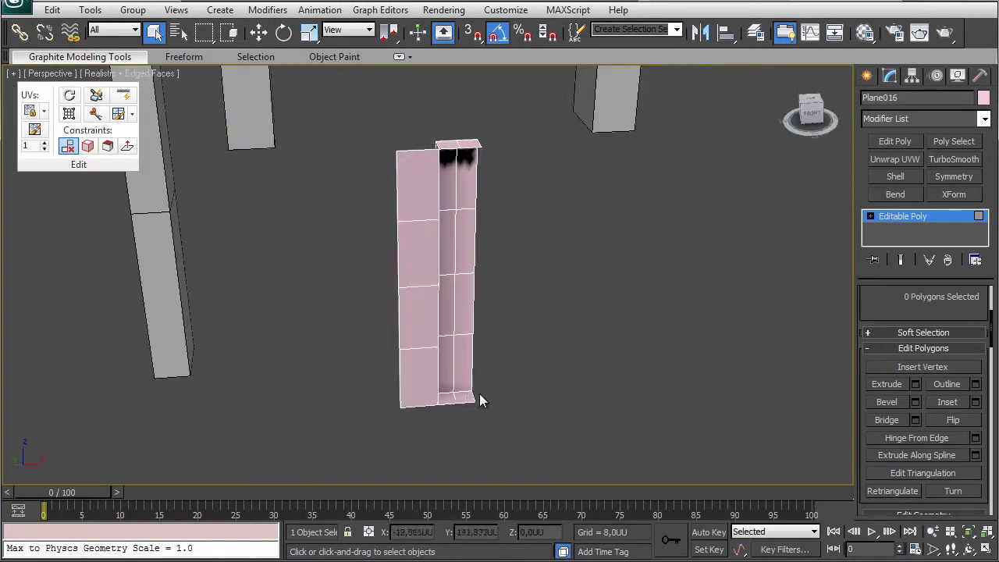
Extrude the strip's last narrow column of four polygons by another -6 UU to form a second step.
{"action": "middle_click_drag", "start_coordinate": [512, 258], "coordinate": [474, 221], "text": "alt"}
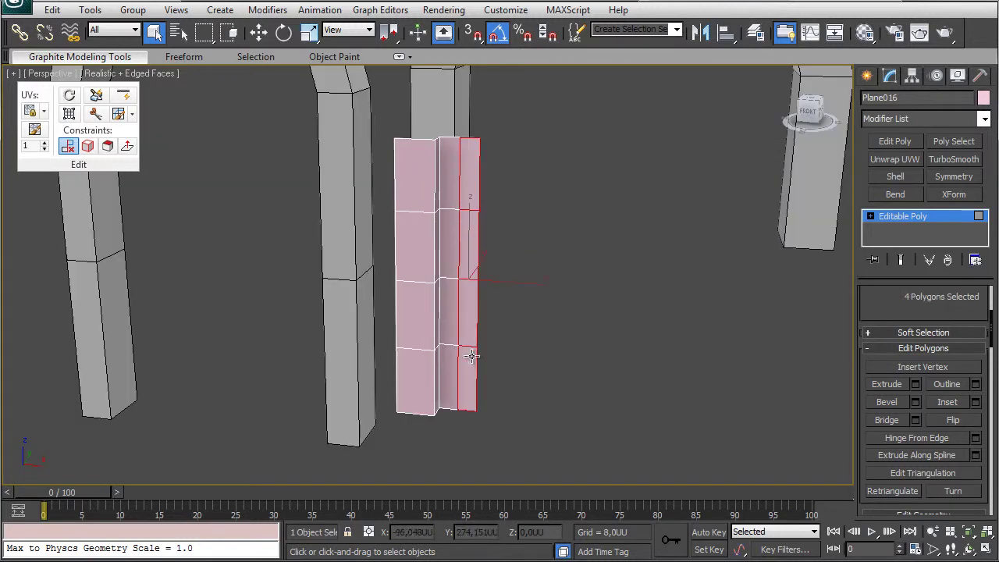
{"action": "left_click", "coordinate": [913, 383]}
{"action": "middle_click_drag", "start_coordinate": [562, 258], "coordinate": [499, 295], "text": "alt"}
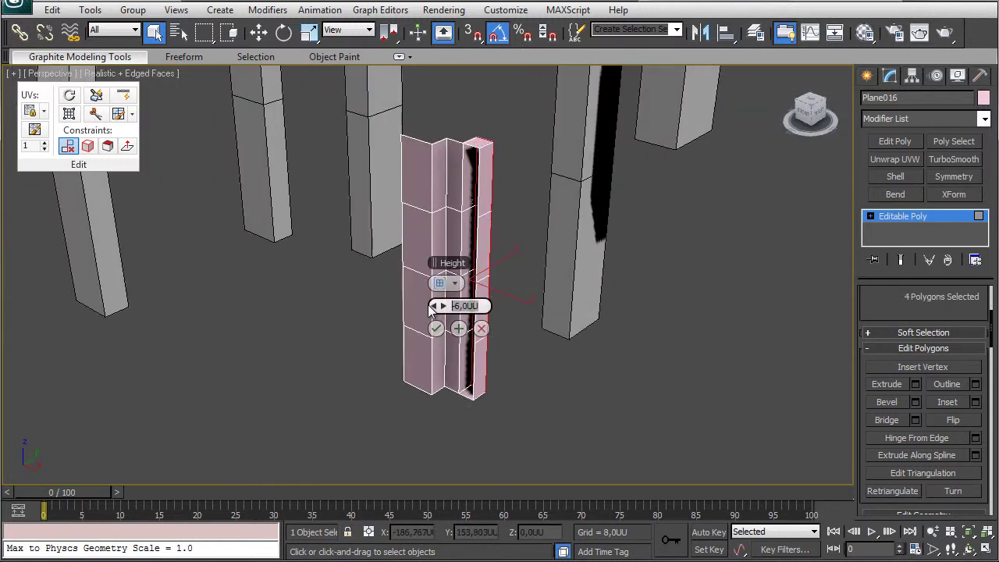
{"action": "left_click", "coordinate": [436, 328]}
Delete the unwanted side and end faces left by the second extrusion.
{"action": "middle_click_drag", "start_coordinate": [491, 390], "coordinate": [482, 348], "text": "alt"}
{"action": "left_click", "coordinate": [481, 349]}
{"action": "key", "text": "Delete"}
{"action": "middle_click_drag", "start_coordinate": [477, 405], "coordinate": [491, 328], "text": "alt"}
Align the stepped strip to the central arch and move it in front of the arch's left leg.
{"action": "scroll", "coordinate": [503, 234], "scroll_direction": "down", "scroll_amount": 4}
{"action": "middle_click_drag", "start_coordinate": [515, 156], "coordinate": [510, 303]}
{"action": "key", "text": "w"}
{"action": "key", "text": "4"}
{"action": "key", "text": "alt+a"}
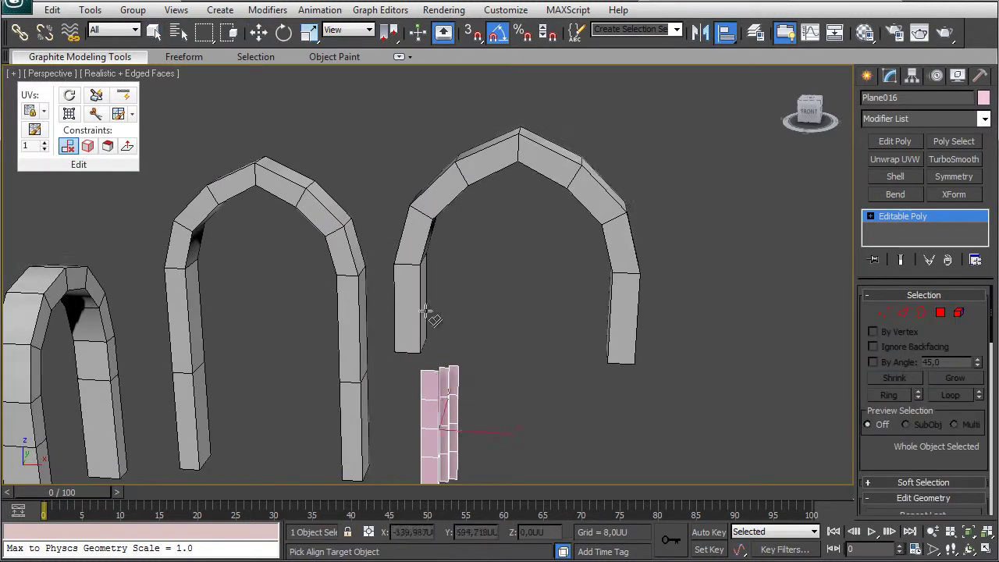
{"action": "left_click", "coordinate": [432, 228]}
{"action": "left_click", "coordinate": [503, 404]}
{"action": "left_click_drag", "start_coordinate": [473, 248], "coordinate": [462, 248]}
{"action": "middle_click_drag", "start_coordinate": [462, 249], "coordinate": [344, 262], "text": "alt"}
{"action": "left_click_drag", "start_coordinate": [506, 221], "coordinate": [446, 238]}
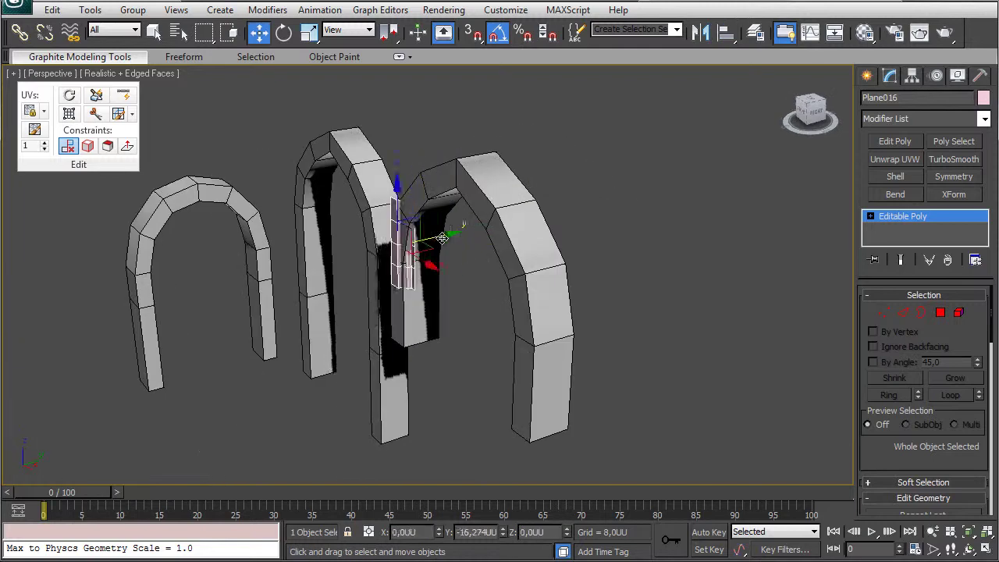
{"action": "left_click_drag", "start_coordinate": [389, 188], "coordinate": [385, 248]}
Unhide all objects and lower the guard character from the balcony to the top of the entrance stairs.
{"action": "right_click", "coordinate": [193, 112]}
{"action": "left_click", "coordinate": [228, 44]}
{"action": "middle_click_drag", "start_coordinate": [300, 207], "coordinate": [403, 346], "text": "alt"}
{"action": "left_click", "coordinate": [483, 109]}
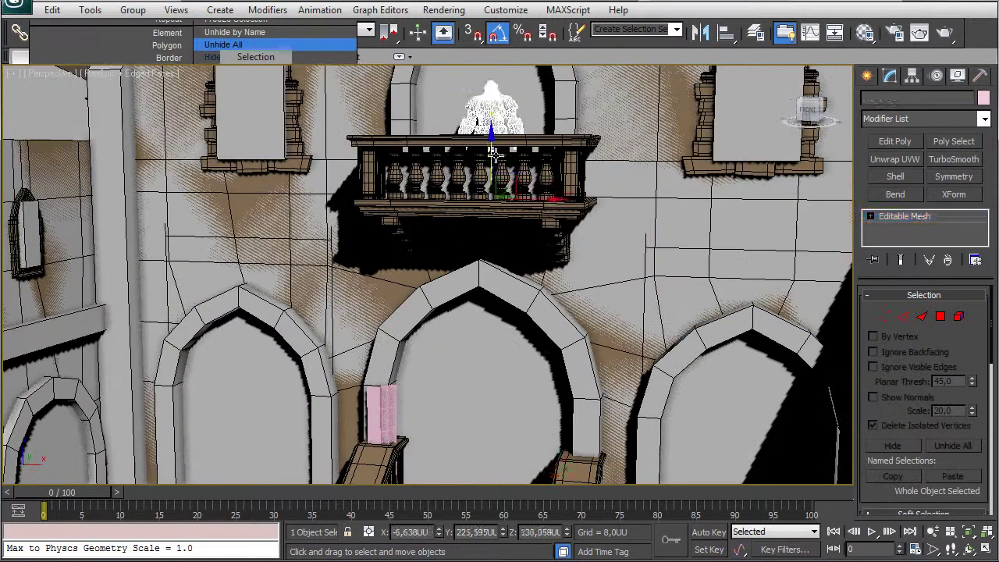
{"action": "left_click_drag", "start_coordinate": [490, 138], "coordinate": [490, 437]}
{"action": "key", "text": "z"}
{"action": "middle_click_drag", "start_coordinate": [425, 402], "coordinate": [472, 217]}
{"action": "left_click_drag", "start_coordinate": [473, 217], "coordinate": [473, 278]}
Shift the stepped strip against the arch's left leg, above the stair railing.
{"action": "middle_click_drag", "start_coordinate": [328, 117], "coordinate": [596, 229]}
{"action": "scroll", "coordinate": [448, 383], "scroll_direction": "down", "scroll_amount": 2}
{"action": "scroll", "coordinate": [546, 238], "scroll_direction": "down", "scroll_amount": 4}
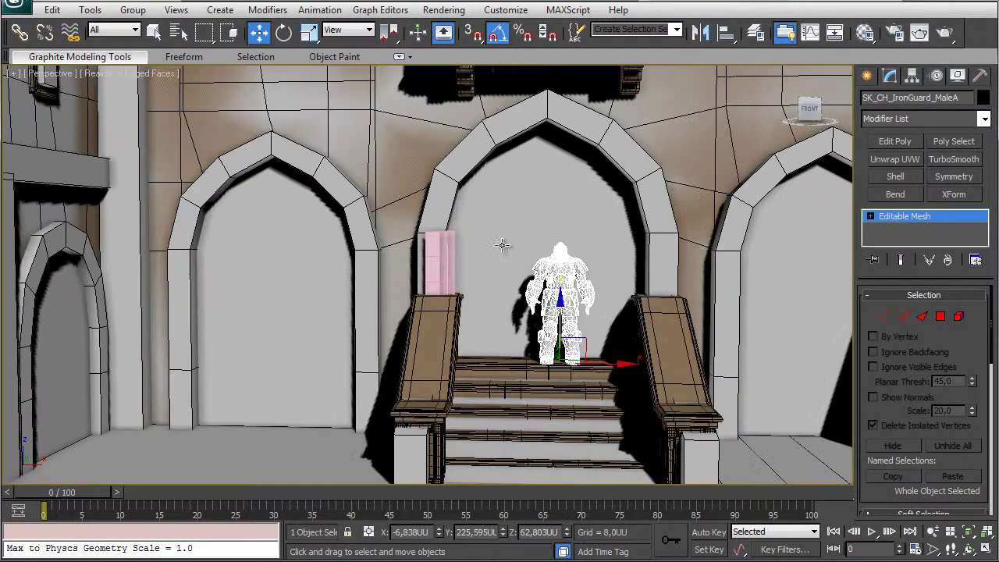
{"action": "middle_click_drag", "start_coordinate": [504, 245], "coordinate": [490, 290], "text": "alt"}
{"action": "scroll", "coordinate": [492, 232], "scroll_direction": "up", "scroll_amount": 6}
{"action": "left_click", "coordinate": [447, 312]}
{"action": "left_click_drag", "start_coordinate": [500, 383], "coordinate": [474, 383]}
{"action": "middle_click_drag", "start_coordinate": [474, 383], "coordinate": [425, 421], "text": "alt"}
{"action": "left_click_drag", "start_coordinate": [426, 362], "coordinate": [449, 341]}
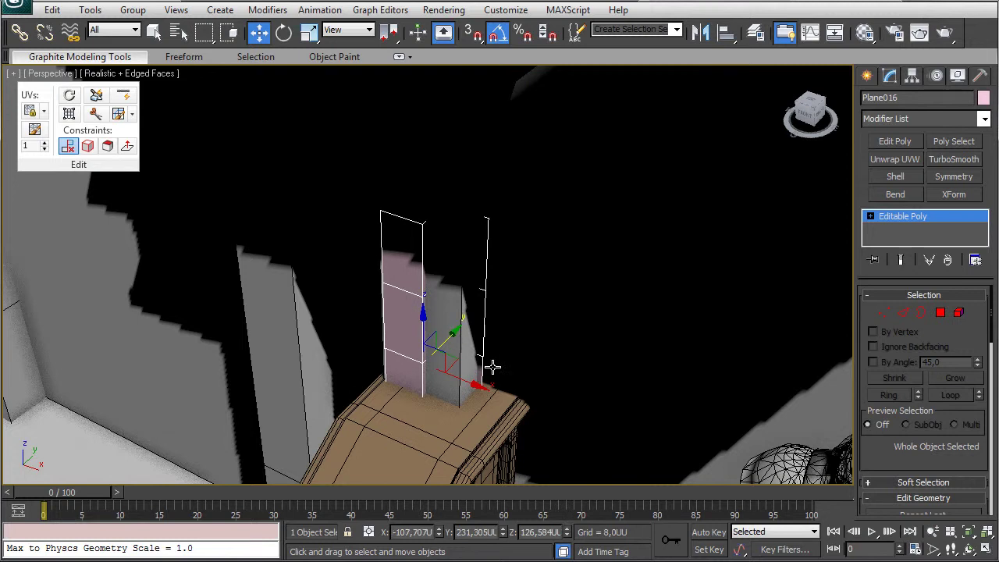
Raise the stepped strip about 78 UU to where the arch's curve begins.
{"action": "scroll", "coordinate": [491, 366], "scroll_direction": "down", "scroll_amount": 5}
{"action": "middle_click_drag", "start_coordinate": [490, 366], "coordinate": [556, 297], "text": "alt"}
{"action": "left_click_drag", "start_coordinate": [431, 257], "coordinate": [433, 113]}
{"action": "middle_click_drag", "start_coordinate": [492, 171], "coordinate": [475, 299]}
{"action": "scroll", "coordinate": [476, 299], "scroll_direction": "up", "scroll_amount": 3}
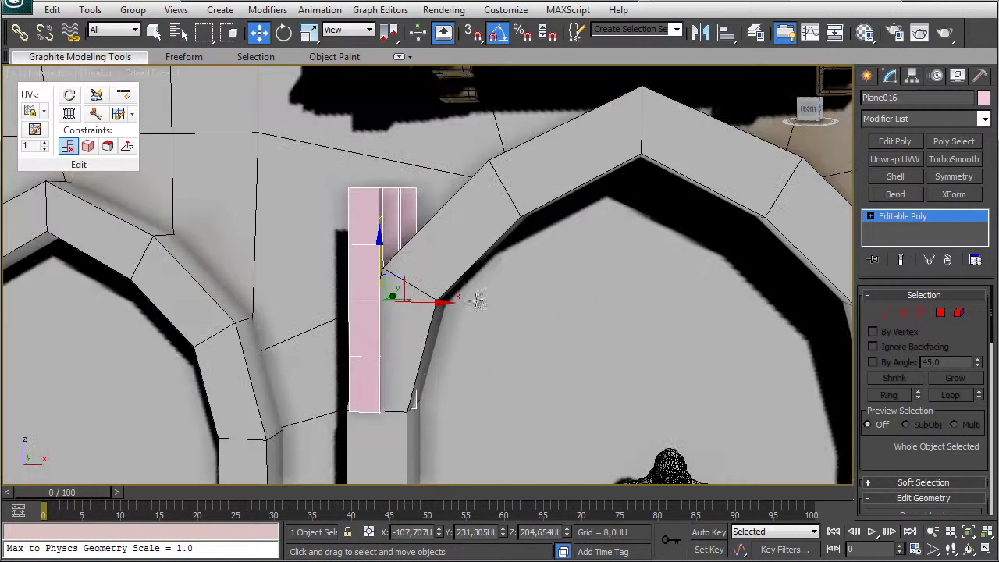
Hide the grey central arch and the grey blocking façade to expose the detailed door behind them.
{"action": "left_click", "coordinate": [430, 227]}
{"action": "left_click", "coordinate": [511, 348], "text": "ctrl"}
{"action": "right_click", "coordinate": [515, 352]}
{"action": "left_click", "coordinate": [551, 314]}
{"action": "scroll", "coordinate": [512, 342], "scroll_direction": "down", "scroll_amount": 3}
{"action": "middle_click_drag", "start_coordinate": [485, 341], "coordinate": [479, 289], "text": "alt"}
Assign the brown material 02 - Default to the stepped strip and set its object color to black.
{"action": "left_click", "coordinate": [369, 239]}
{"action": "key", "text": "m"}
{"action": "left_click", "coordinate": [983, 97]}
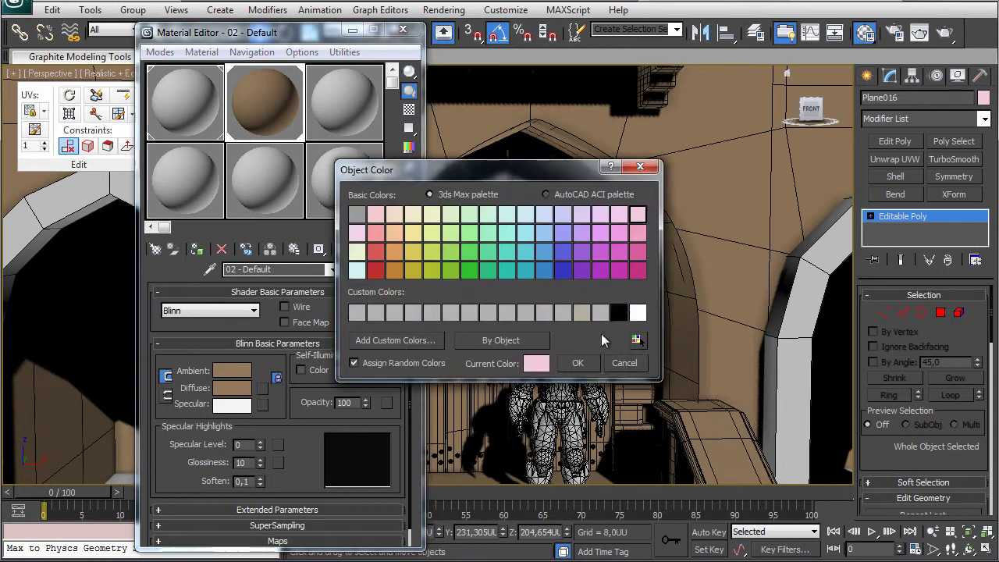
{"action": "left_click", "coordinate": [617, 312]}
{"action": "left_click", "coordinate": [578, 363]}
{"action": "left_click", "coordinate": [403, 30]}
Create a new layer named Arco_1 for the selected strip.
{"action": "middle_click_drag", "start_coordinate": [485, 175], "coordinate": [441, 213], "text": "alt"}
{"action": "left_click", "coordinate": [755, 32]}
{"action": "left_click", "coordinate": [620, 89]}
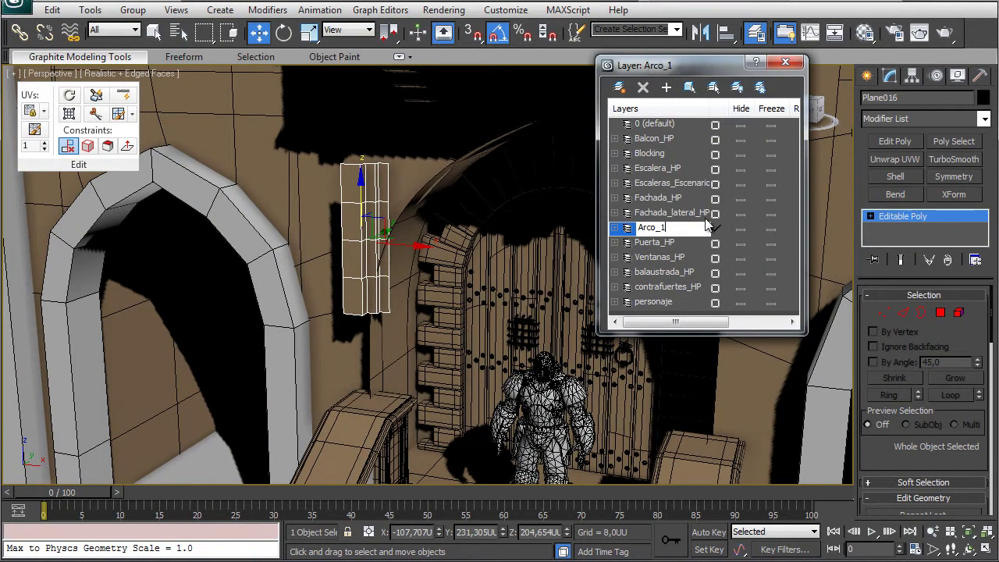
{"action": "key", "text": "Return"}
{"action": "left_click", "coordinate": [754, 33]}
Unhide all objects, then hide everything except the strip, the central arch and the guard character.
{"action": "middle_click_drag", "start_coordinate": [517, 192], "coordinate": [498, 230], "text": "alt"}
{"action": "right_click", "coordinate": [208, 376]}
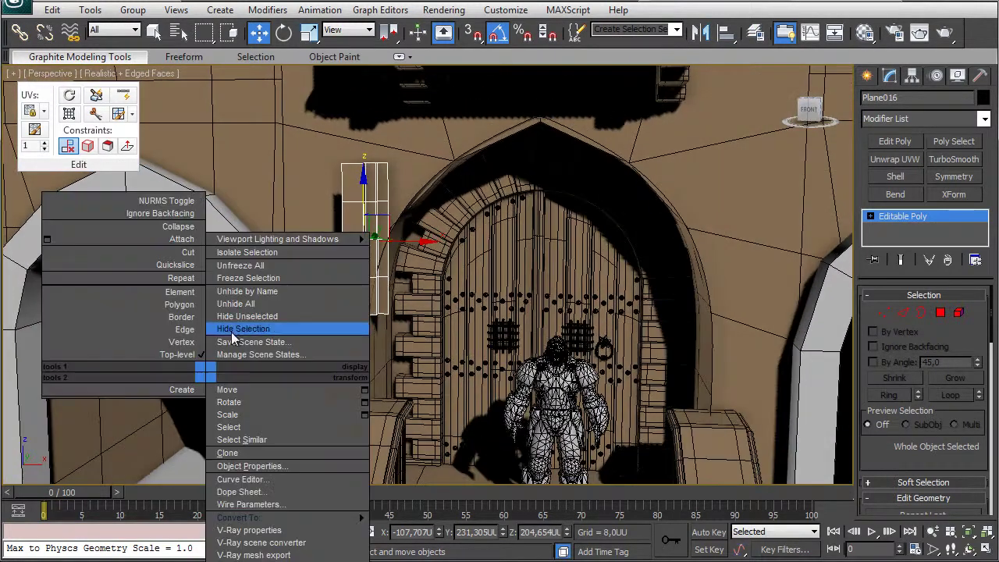
{"action": "left_click", "coordinate": [234, 304]}
{"action": "left_click", "coordinate": [425, 186], "text": "ctrl"}
{"action": "left_click", "coordinate": [544, 381], "text": "ctrl"}
{"action": "right_click", "coordinate": [480, 218]}
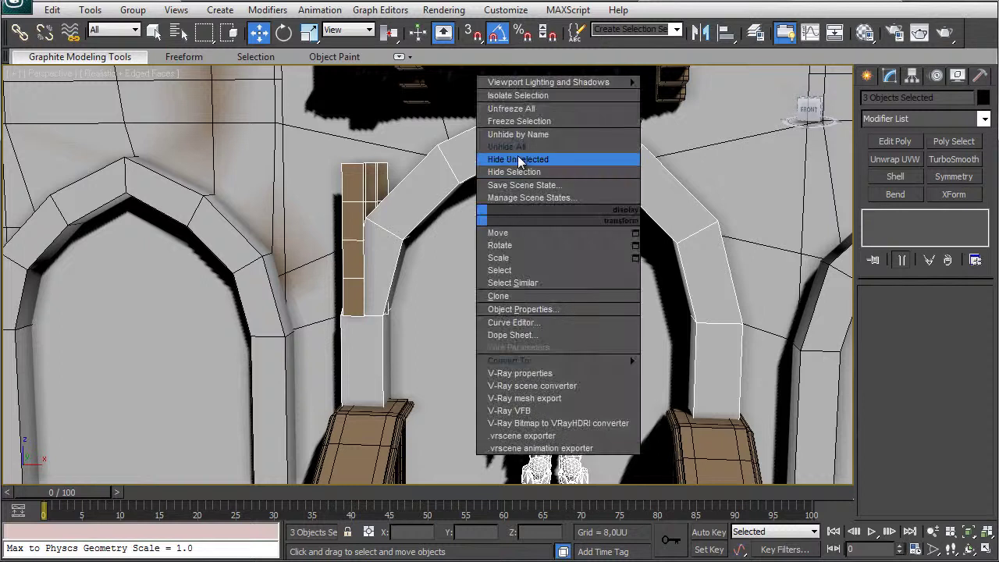
{"action": "left_click", "coordinate": [520, 160]}
{"action": "left_click", "coordinate": [473, 230]}
Move the strip about 14 UU in front of the arch and extrude its inner vertical edge back about 24 UU.
{"action": "middle_click_drag", "start_coordinate": [472, 230], "coordinate": [447, 275], "text": "alt"}
{"action": "left_click", "coordinate": [362, 195]}
{"action": "left_click_drag", "start_coordinate": [382, 216], "coordinate": [370, 228]}
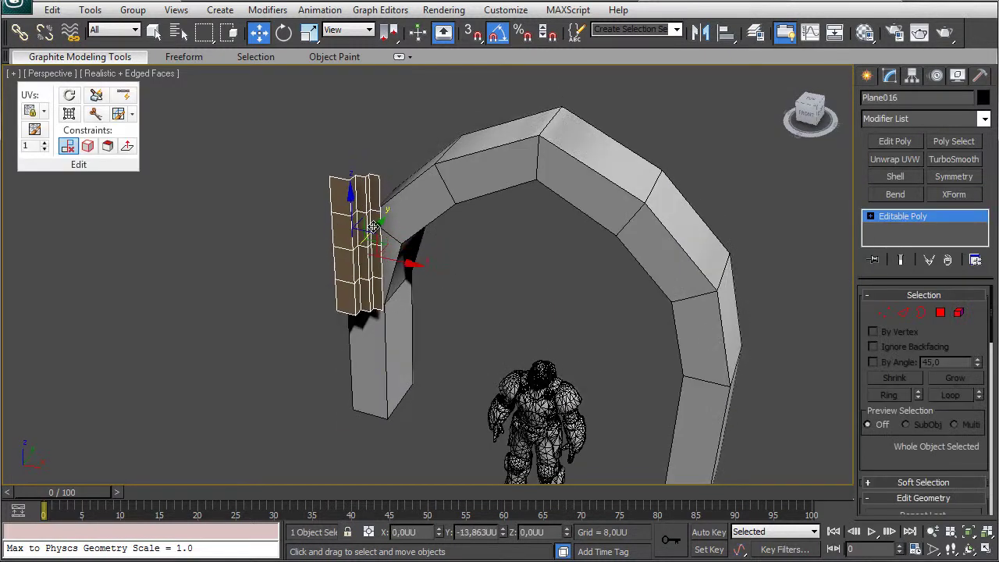
{"action": "scroll", "coordinate": [412, 236], "scroll_direction": "up", "scroll_amount": 3}
{"action": "scroll", "coordinate": [412, 237], "scroll_direction": "up", "scroll_amount": 2}
{"action": "middle_click_drag", "start_coordinate": [412, 237], "coordinate": [432, 281]}
{"action": "key", "text": "2"}
{"action": "left_click", "coordinate": [362, 192]}
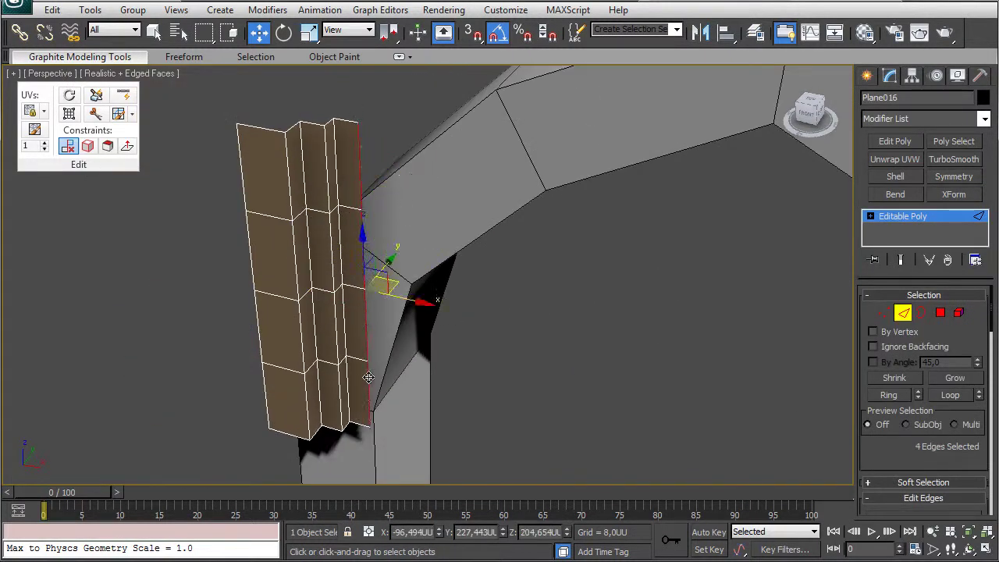
{"action": "middle_click_drag", "start_coordinate": [368, 377], "coordinate": [321, 389], "text": "alt"}
{"action": "left_click_drag", "start_coordinate": [401, 271], "coordinate": [482, 239], "text": "shift"}
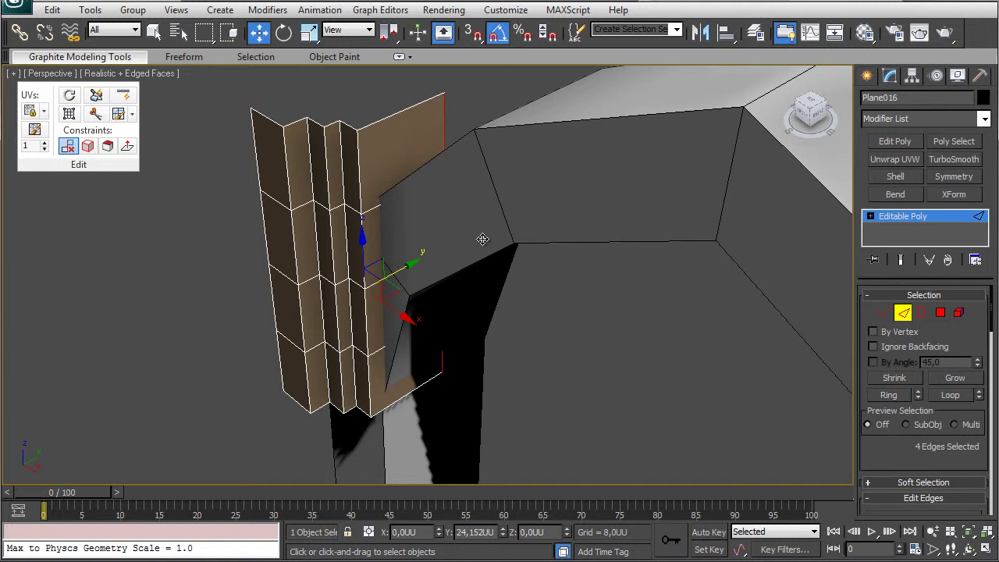
Extend the strip's edges around its back with snapping and weld the meeting vertices to close it into a hollow block.
{"action": "middle_click_drag", "start_coordinate": [472, 288], "coordinate": [507, 270], "text": "alt"}
{"action": "middle_click_drag", "start_coordinate": [412, 240], "coordinate": [581, 236], "text": "alt"}
{"action": "left_click_drag", "start_coordinate": [532, 247], "coordinate": [534, 247]}
{"action": "middle_click_drag", "start_coordinate": [534, 247], "coordinate": [634, 316], "text": "alt"}
{"action": "left_click_drag", "start_coordinate": [408, 293], "coordinate": [524, 199]}
{"action": "middle_click_drag", "start_coordinate": [523, 200], "coordinate": [511, 299], "text": "alt"}
{"action": "key", "text": "1"}
{"action": "left_click_drag", "start_coordinate": [450, 327], "coordinate": [423, 348]}
{"action": "middle_click_drag", "start_coordinate": [422, 348], "coordinate": [433, 251], "text": "alt"}
{"action": "left_click_drag", "start_coordinate": [943, 434], "coordinate": [942, 206]}
{"action": "left_click", "coordinate": [947, 307]}
{"action": "left_click", "coordinate": [936, 216]}
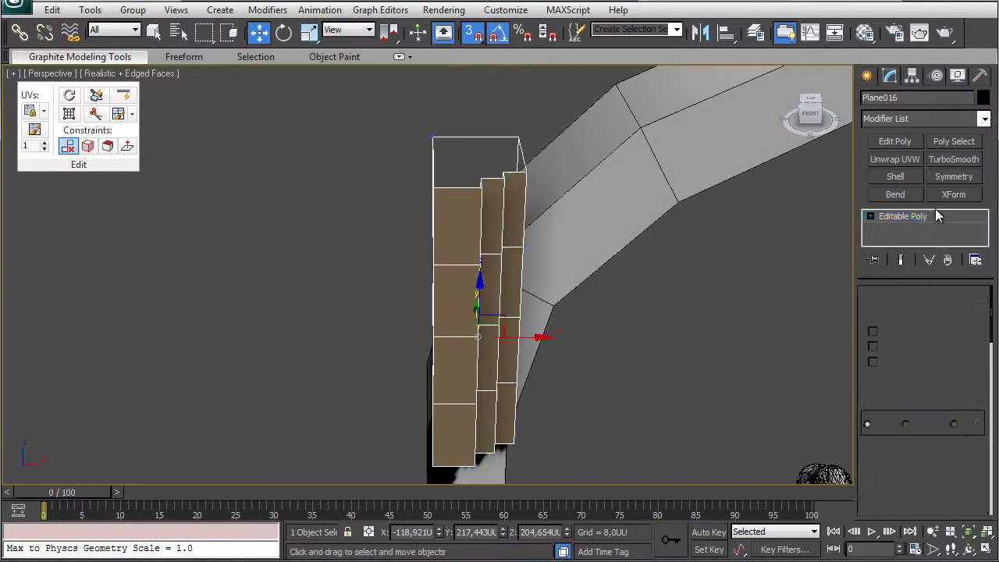
Preview TurboSmooth on the block and remove the modifier.
{"action": "left_click", "coordinate": [953, 159]}
{"action": "middle_click_drag", "start_coordinate": [500, 258], "coordinate": [450, 248], "text": "alt"}
{"action": "left_click", "coordinate": [947, 260]}
{"action": "scroll", "coordinate": [439, 242], "scroll_direction": "down", "scroll_amount": 2}
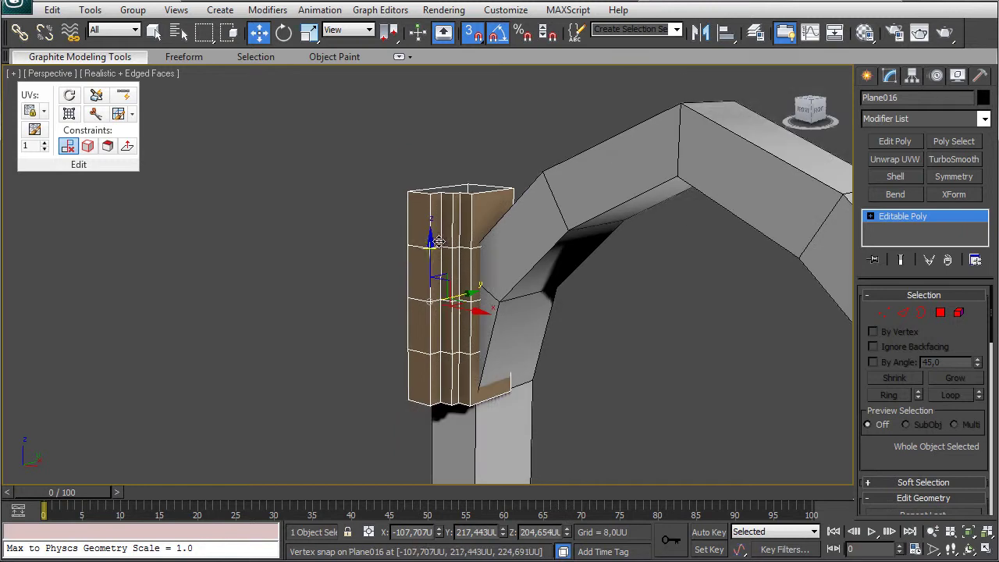
In the wireframe front view, move the block's top row of vertices to the apex of the arch.
{"action": "key", "text": "f"}
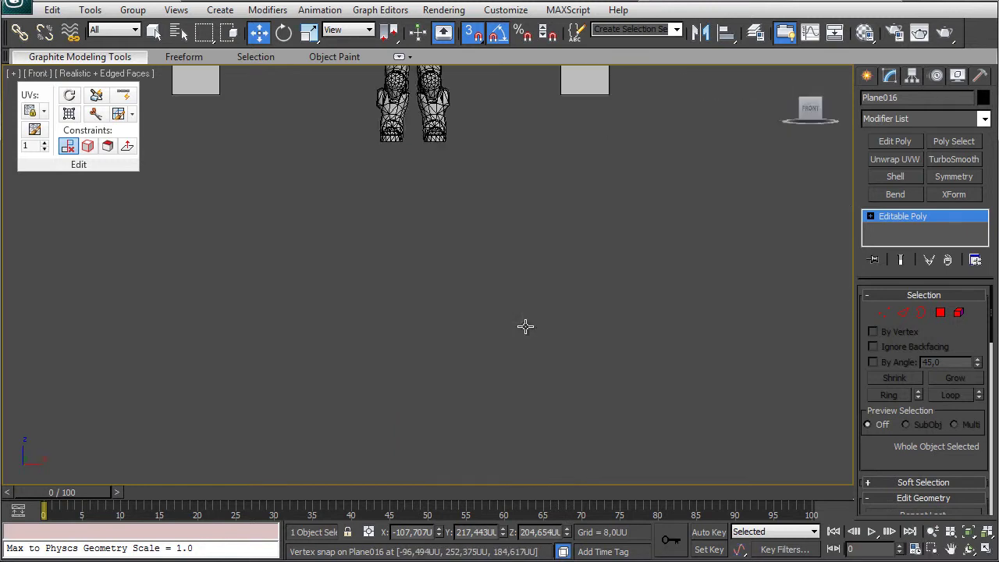
{"action": "key", "text": "z"}
{"action": "key", "text": "F3"}
{"action": "scroll", "coordinate": [525, 334], "scroll_direction": "down", "scroll_amount": 4}
{"action": "middle_click_drag", "start_coordinate": [526, 331], "coordinate": [500, 293]}
{"action": "scroll", "coordinate": [468, 312], "scroll_direction": "up", "scroll_amount": 2}
{"action": "key", "text": "1"}
{"action": "left_click_drag", "start_coordinate": [454, 329], "coordinate": [335, 376]}
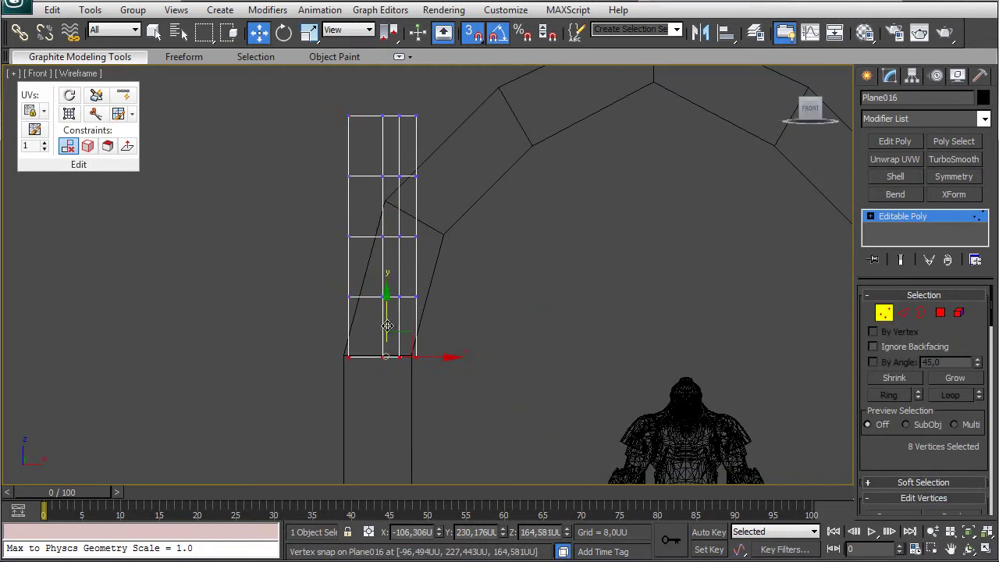
{"action": "middle_click_drag", "start_coordinate": [491, 254], "coordinate": [422, 333]}
{"action": "left_click_drag", "start_coordinate": [262, 174], "coordinate": [370, 246]}
{"action": "left_click_drag", "start_coordinate": [338, 174], "coordinate": [592, 103]}
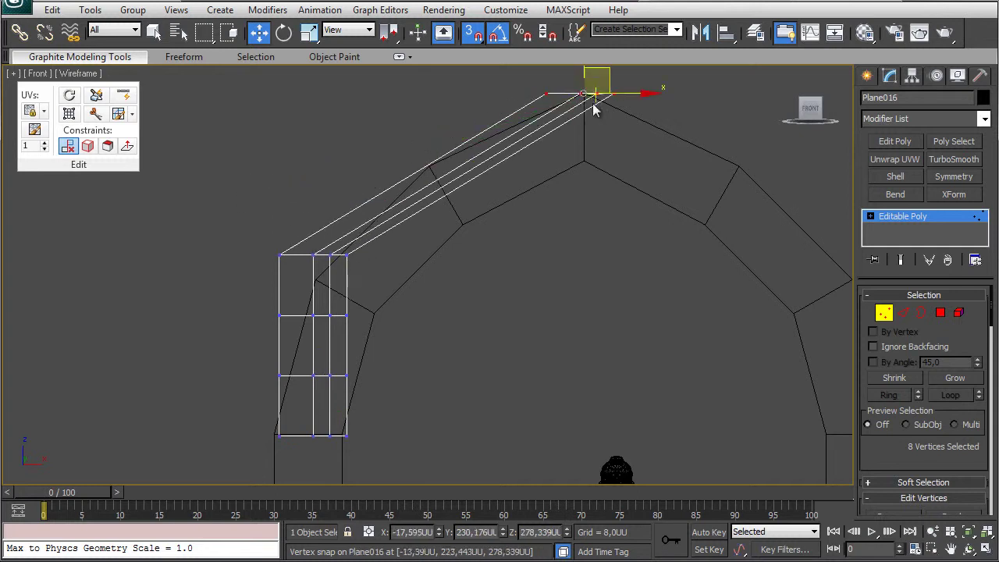
Rotate the top vertex row to vertical and lower it onto the arch's apex joint with snapping off.
{"action": "key", "text": "e"}
{"action": "middle_click_drag", "start_coordinate": [578, 215], "coordinate": [529, 286]}
{"action": "left_click_drag", "start_coordinate": [569, 117], "coordinate": [586, 160]}
{"action": "key", "text": "w"}
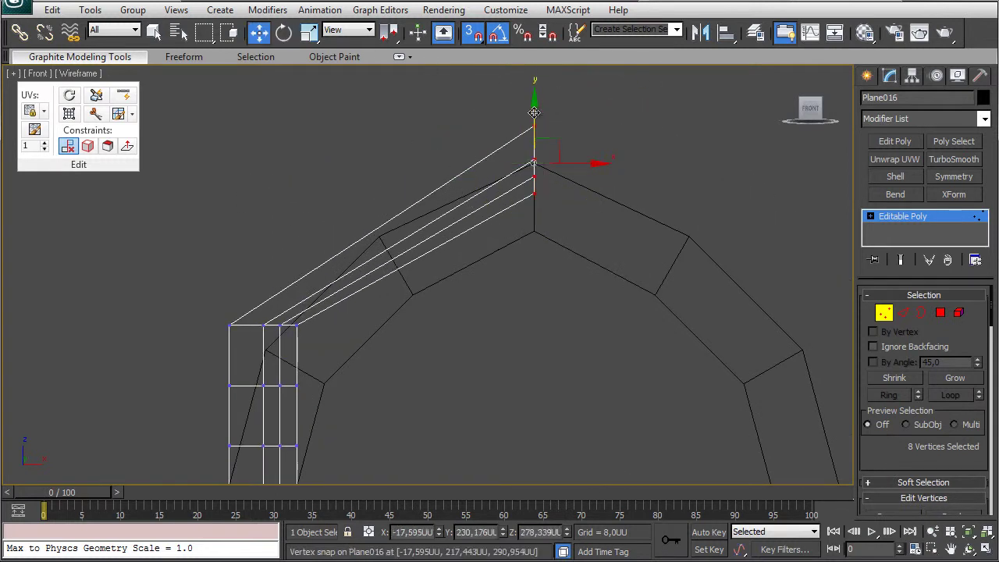
{"action": "key", "text": "s"}
{"action": "left_click_drag", "start_coordinate": [534, 108], "coordinate": [534, 145]}
Move the three intermediate vertex rows onto the left half of the arch so the block follows its curve.
{"action": "middle_click_drag", "start_coordinate": [554, 260], "coordinate": [578, 160]}
{"action": "left_click_drag", "start_coordinate": [354, 198], "coordinate": [226, 248]}
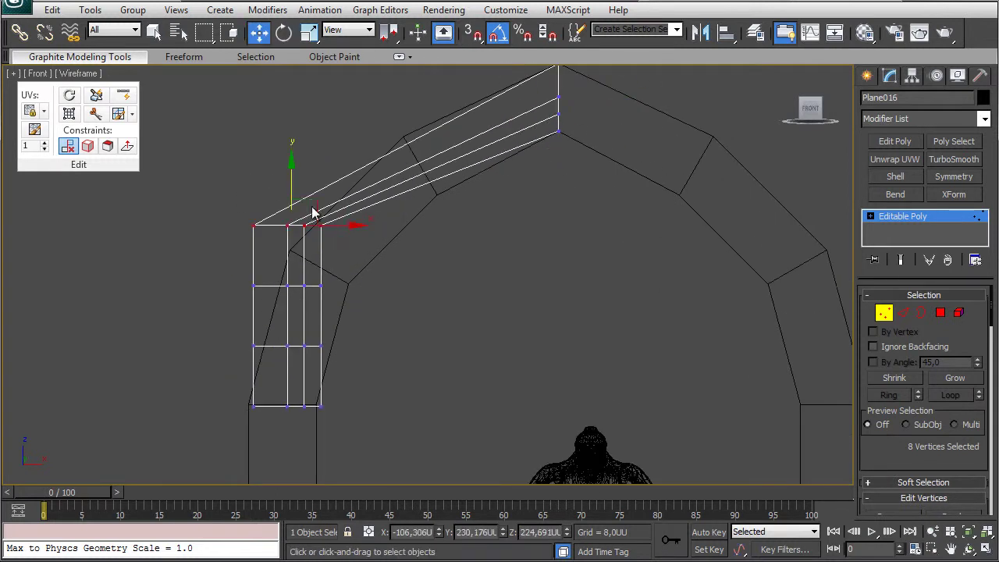
{"action": "left_click_drag", "start_coordinate": [313, 213], "coordinate": [453, 140]}
{"action": "left_click_drag", "start_coordinate": [237, 275], "coordinate": [342, 301]}
{"action": "left_click_drag", "start_coordinate": [309, 263], "coordinate": [391, 189]}
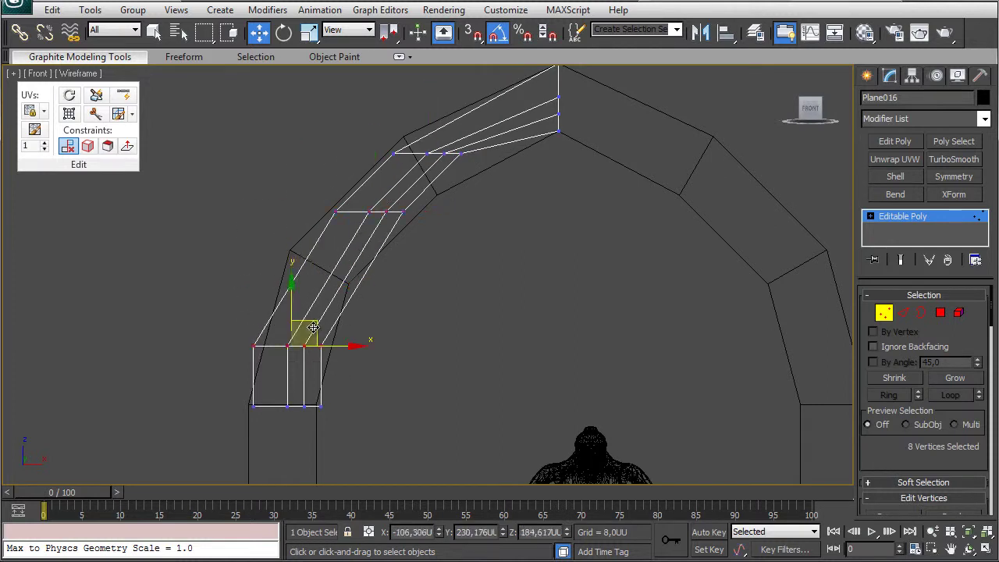
{"action": "left_click_drag", "start_coordinate": [312, 327], "coordinate": [331, 268]}
{"action": "left_click_drag", "start_coordinate": [414, 239], "coordinate": [413, 236]}
Rotate the three intermediate vertex rows on the left half to follow the arch's curve and lower the row nearest the apex.
{"action": "key", "text": "e"}
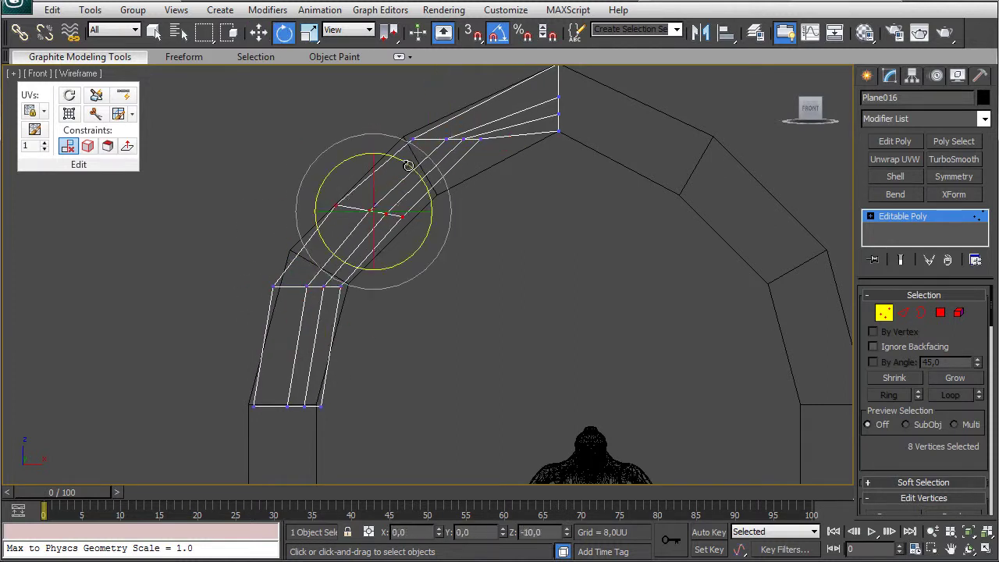
{"action": "left_click_drag", "start_coordinate": [352, 302], "coordinate": [354, 305]}
{"action": "left_click_drag", "start_coordinate": [347, 240], "coordinate": [360, 251]}
{"action": "left_click_drag", "start_coordinate": [390, 123], "coordinate": [497, 157]}
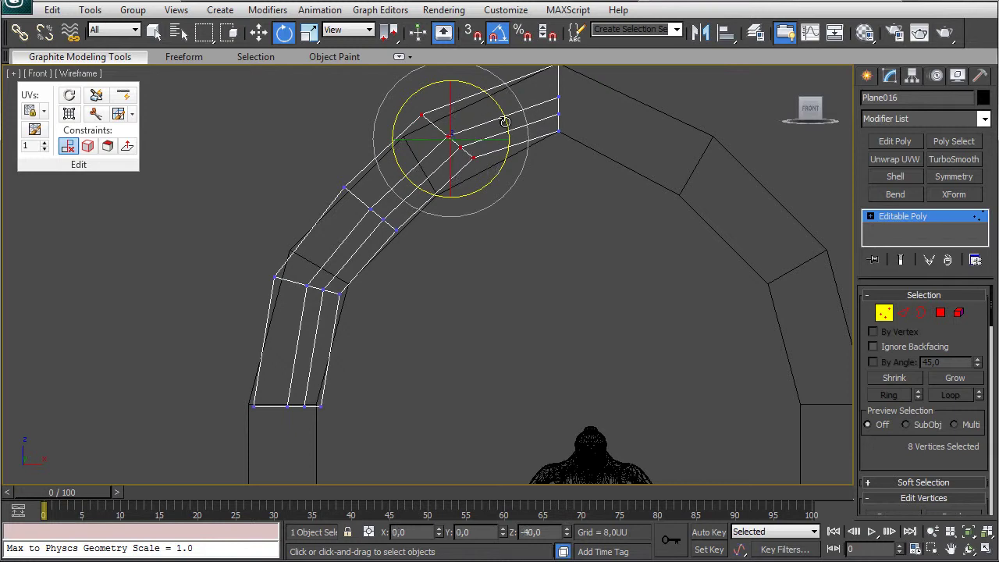
{"action": "key", "text": "w"}
{"action": "left_click_drag", "start_coordinate": [466, 118], "coordinate": [467, 129]}
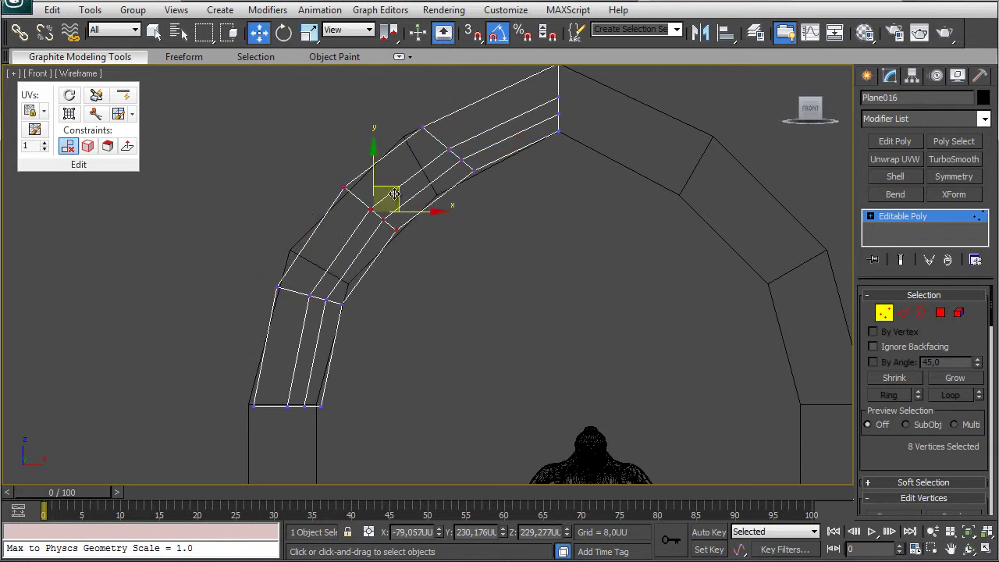
Fine-tune the position and angle of the intermediate vertex rows so the block segments flow evenly along the left half of the arch.
{"action": "left_click_drag", "start_coordinate": [408, 246], "coordinate": [408, 245]}
{"action": "key", "text": "e"}
{"action": "left_click_drag", "start_coordinate": [489, 106], "coordinate": [501, 122]}
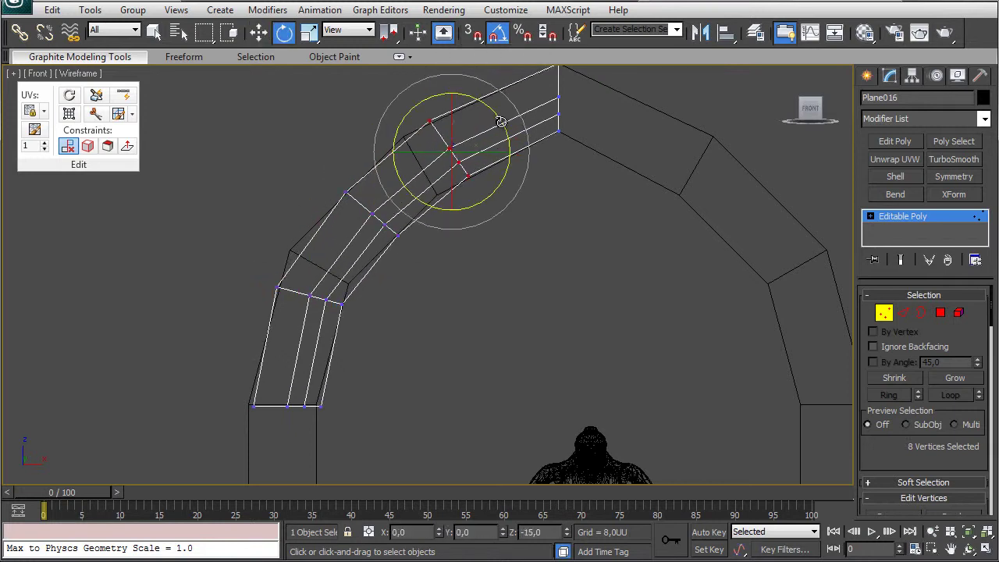
{"action": "key", "text": "w"}
{"action": "left_click_drag", "start_coordinate": [379, 242], "coordinate": [419, 258]}
{"action": "key", "text": "e"}
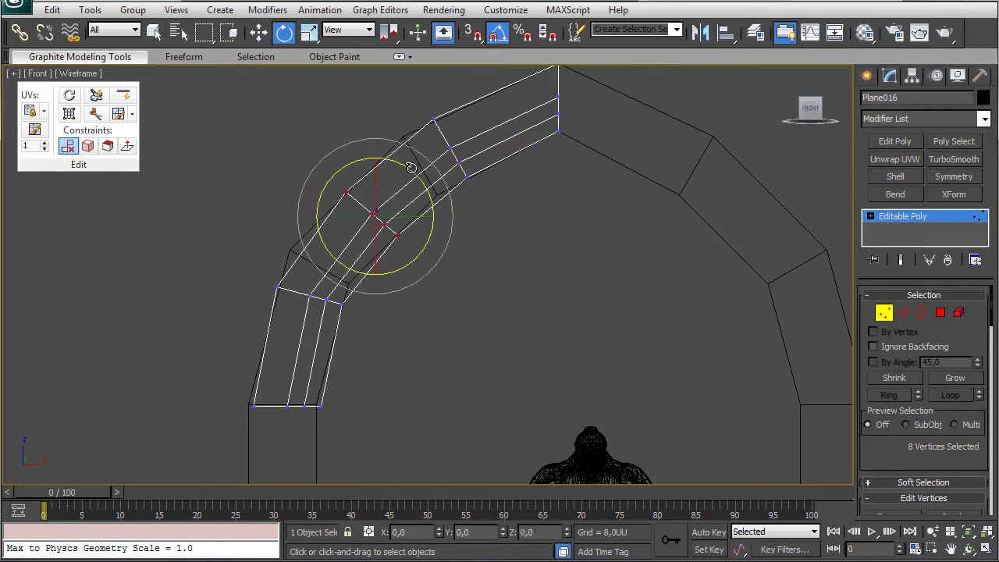
{"action": "key", "text": "w"}
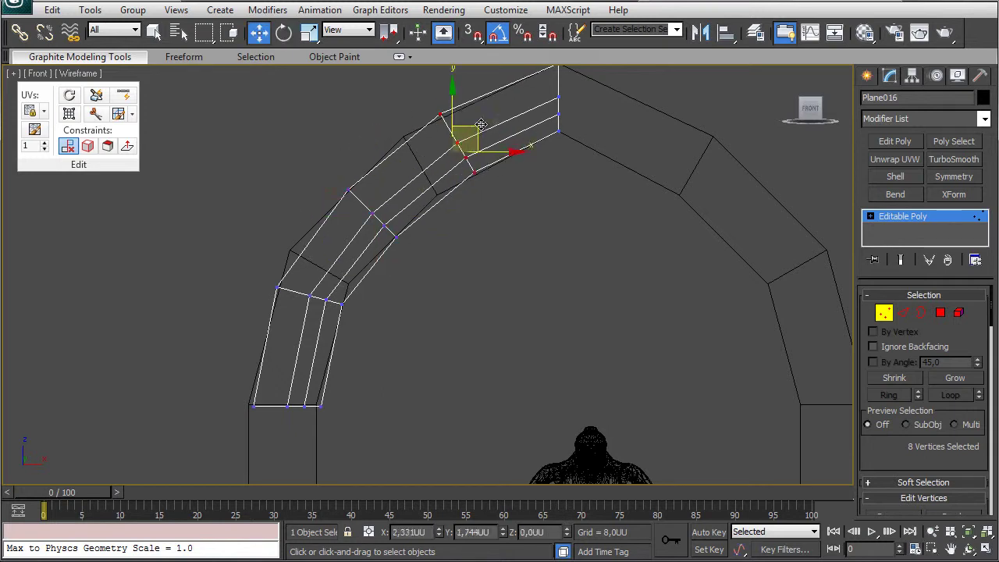
{"action": "left_click_drag", "start_coordinate": [400, 202], "coordinate": [400, 194]}
{"action": "key", "text": "e"}
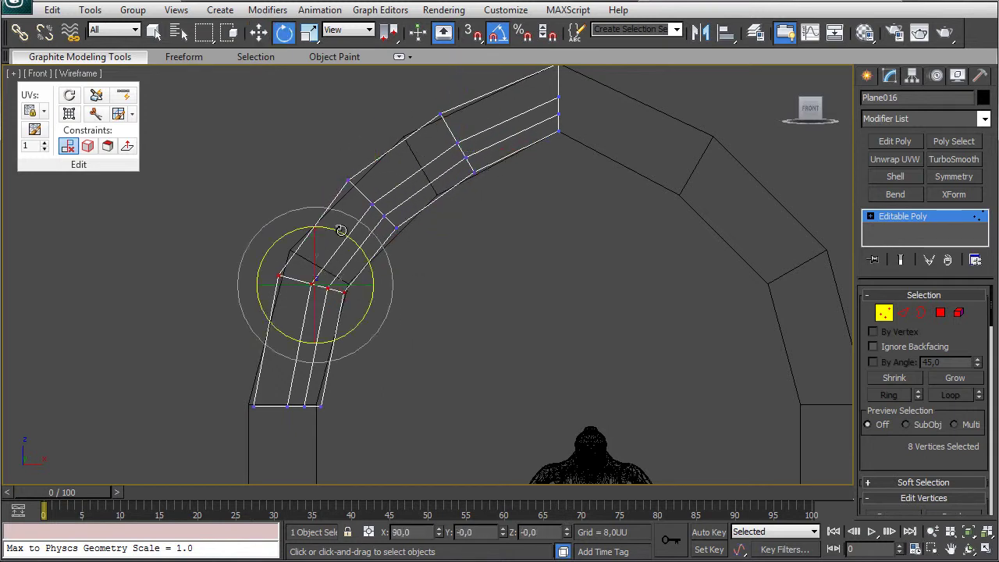
Add a Symmetry modifier on the X axis with Flip enabled and snap its mirror plane to the apex joint.
{"action": "middle_click_drag", "start_coordinate": [567, 260], "coordinate": [464, 302]}
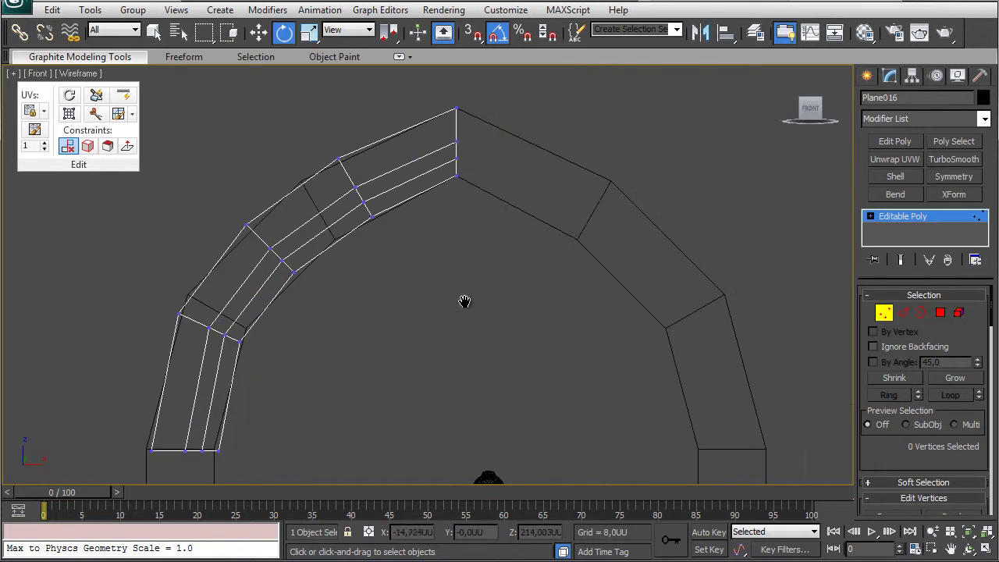
{"action": "left_click", "coordinate": [944, 178]}
{"action": "left_click", "coordinate": [894, 341]}
{"action": "left_click", "coordinate": [895, 340]}
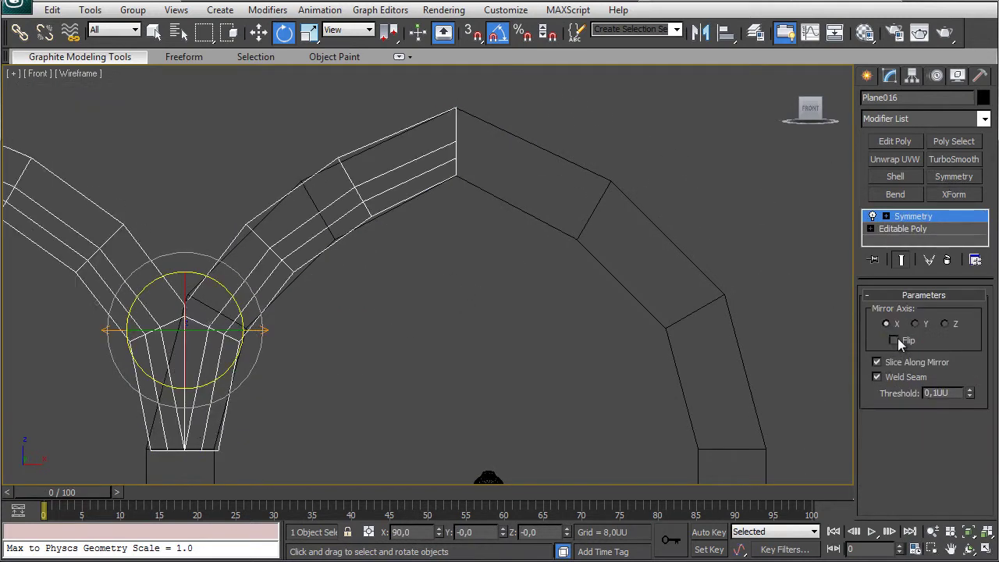
{"action": "key", "text": "w"}
{"action": "left_click_drag", "start_coordinate": [184, 329], "coordinate": [460, 134]}
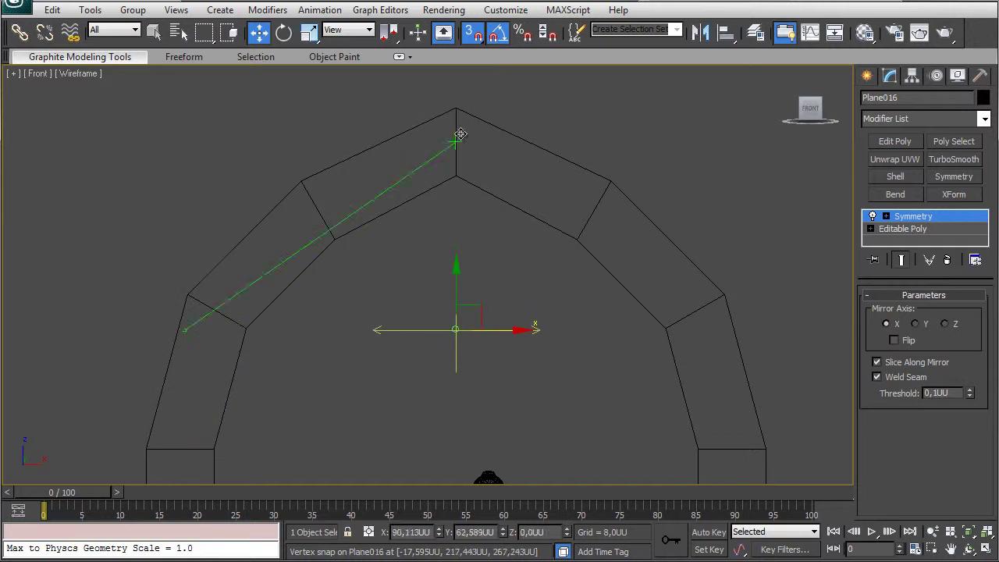
{"action": "left_click", "coordinate": [894, 341]}
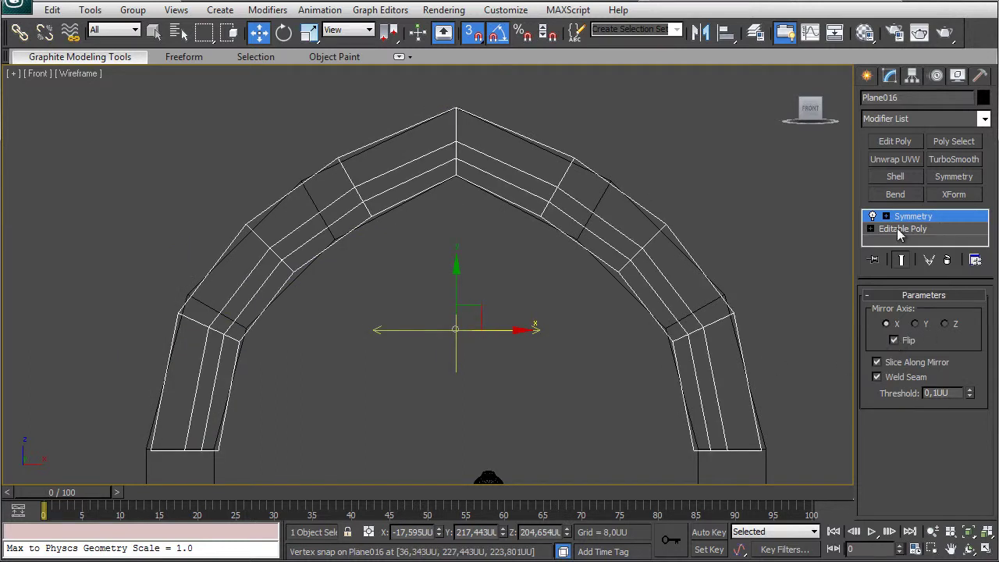
Add TurboSmooth with 3 iterations and Isoline Display, and return to the Editable Poly level.
{"action": "left_click", "coordinate": [955, 160]}
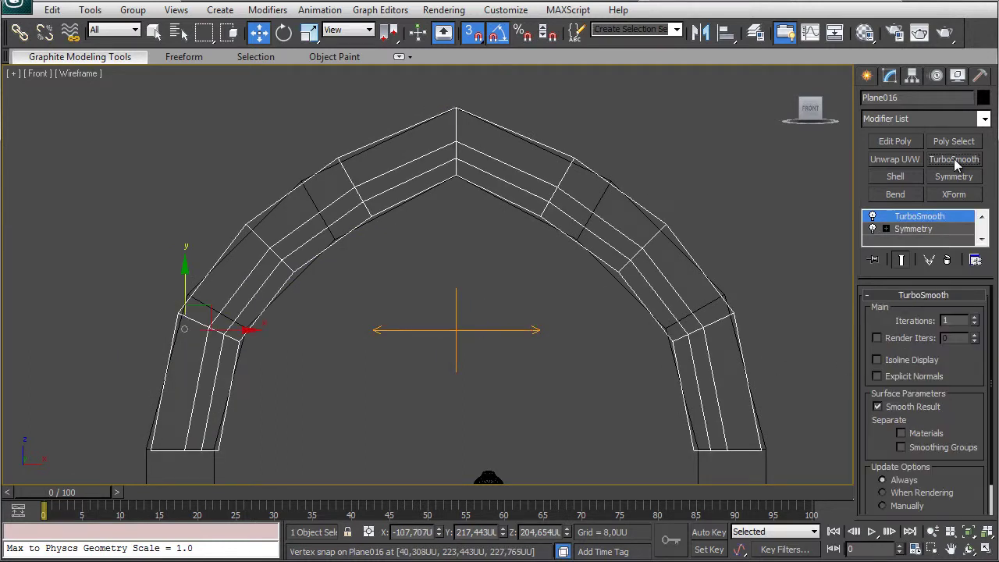
{"action": "left_click", "coordinate": [974, 319]}
{"action": "left_click", "coordinate": [974, 318]}
{"action": "left_click", "coordinate": [877, 360]}
{"action": "left_click", "coordinate": [905, 241]}
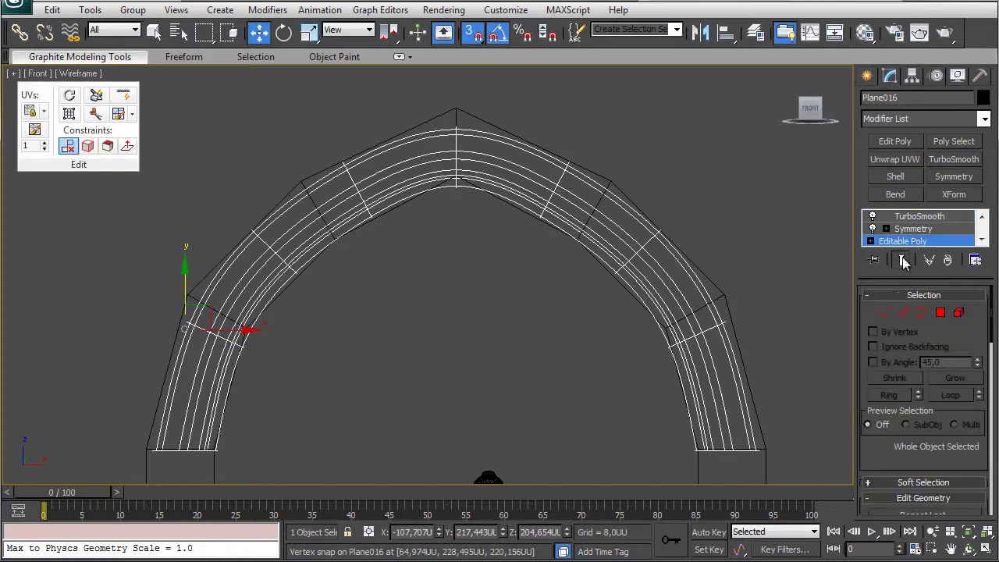
Insert an edge loop beside the apex with SwiftLoop to keep the point sharp, and check it smoothed and shaded.
{"action": "left_click", "coordinate": [873, 217]}
{"action": "left_click", "coordinate": [122, 95]}
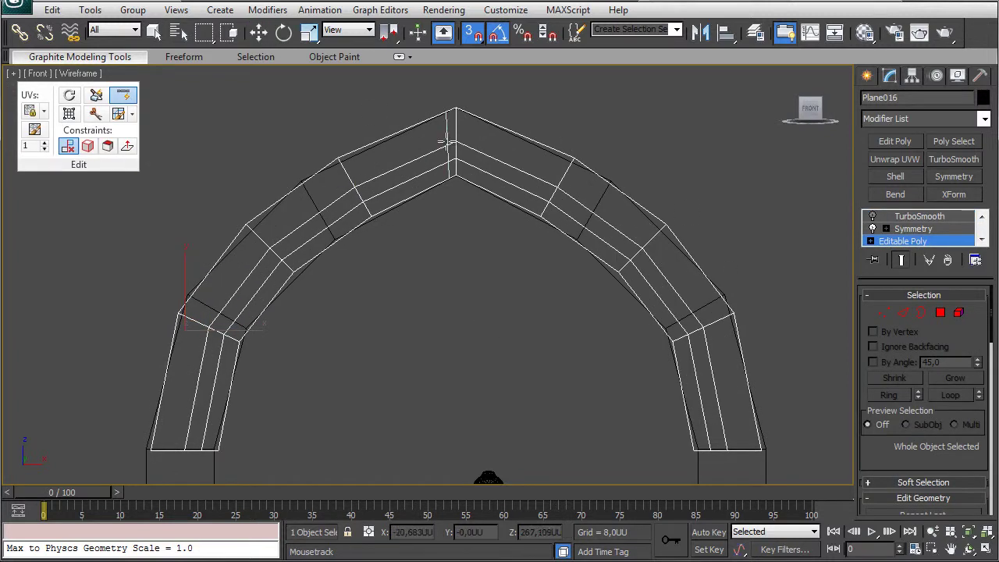
{"action": "left_click", "coordinate": [872, 217]}
{"action": "key", "text": "F3"}
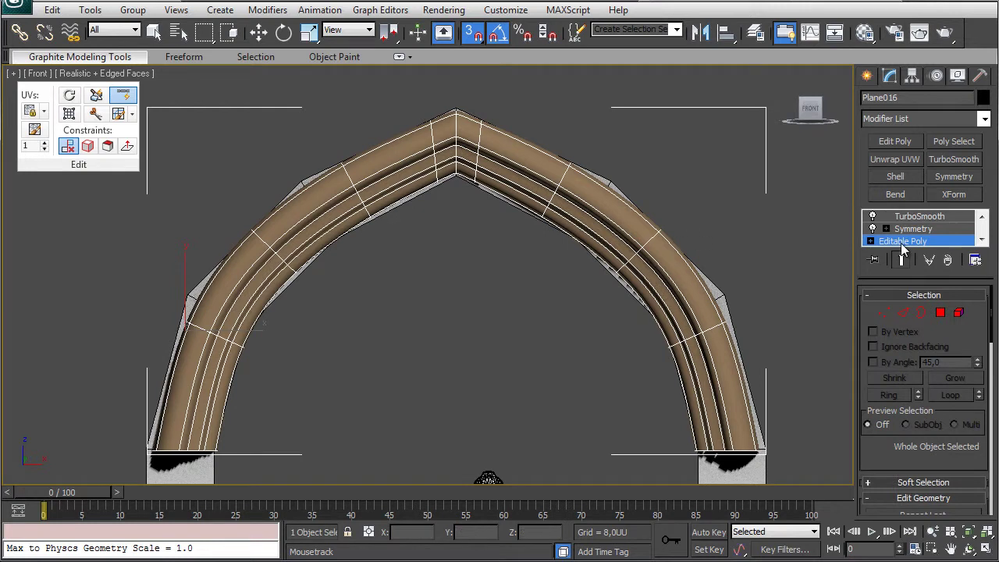
{"action": "key", "text": "1"}
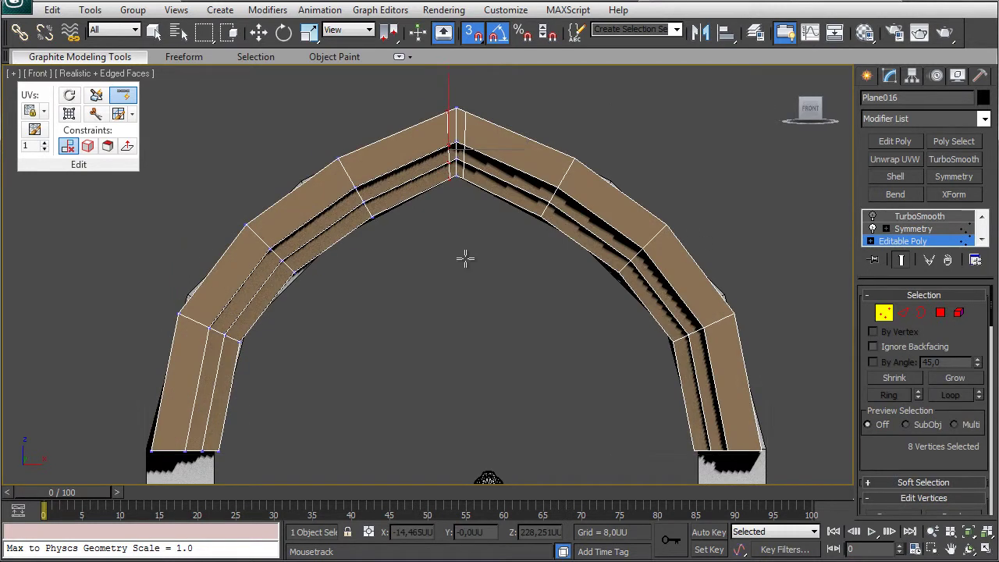
{"action": "scroll", "coordinate": [453, 261], "scroll_direction": "down", "scroll_amount": 4}
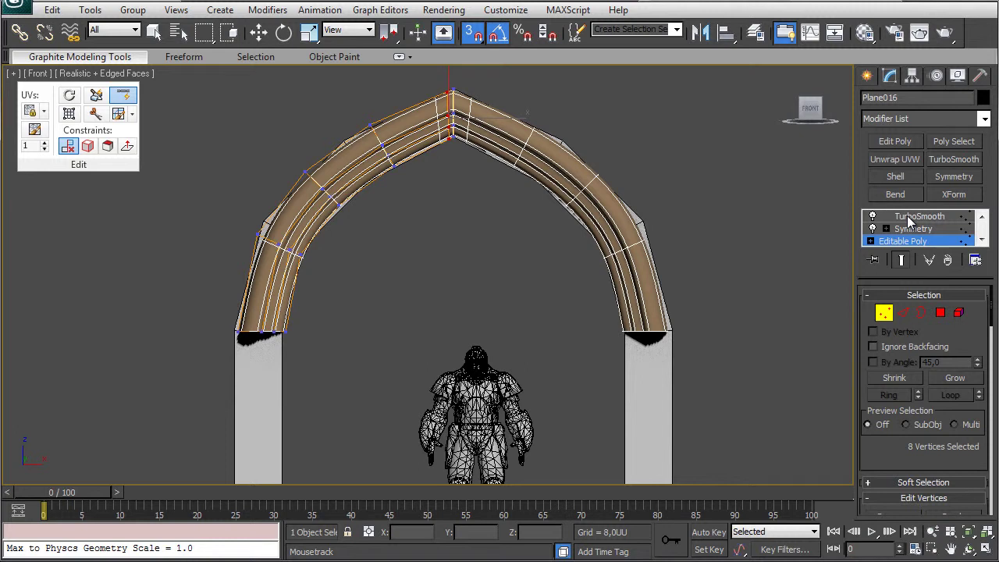
With smoothing off, extrude the moulding's bottom edges straight down the pillar without snapping, then re-enable TurboSmooth.
{"action": "left_click", "coordinate": [873, 216]}
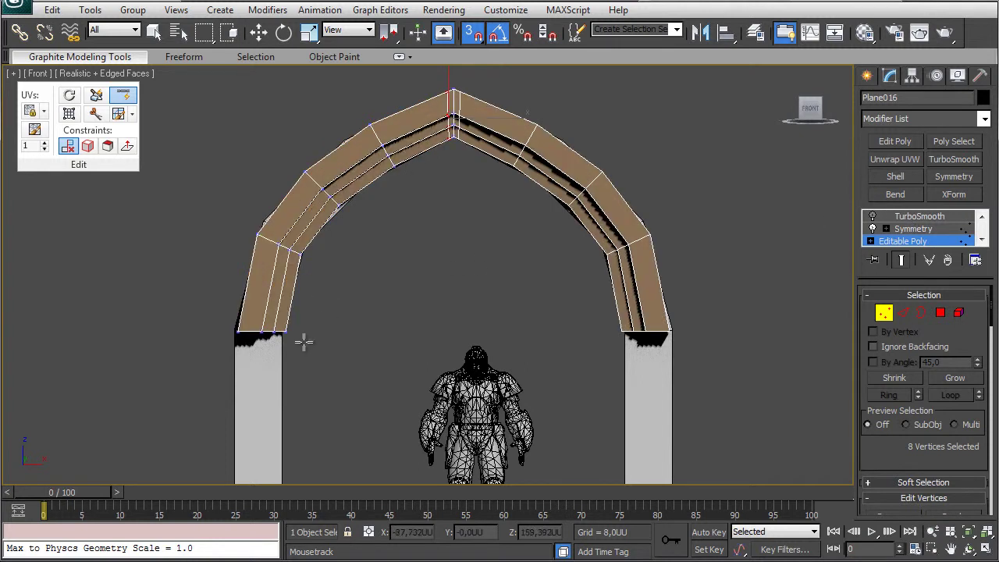
{"action": "key", "text": "2"}
{"action": "key", "text": "w"}
{"action": "left_click_drag", "start_coordinate": [264, 295], "coordinate": [305, 370], "text": "shift"}
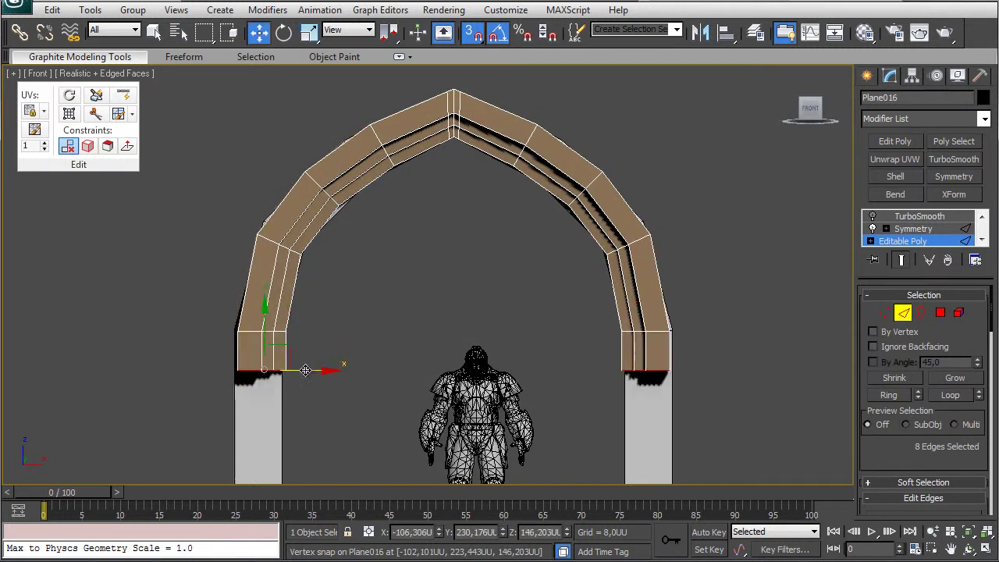
{"action": "key", "text": "ctrl+z"}
{"action": "key", "text": "s"}
{"action": "left_click_drag", "start_coordinate": [265, 285], "coordinate": [262, 324], "text": "shift"}
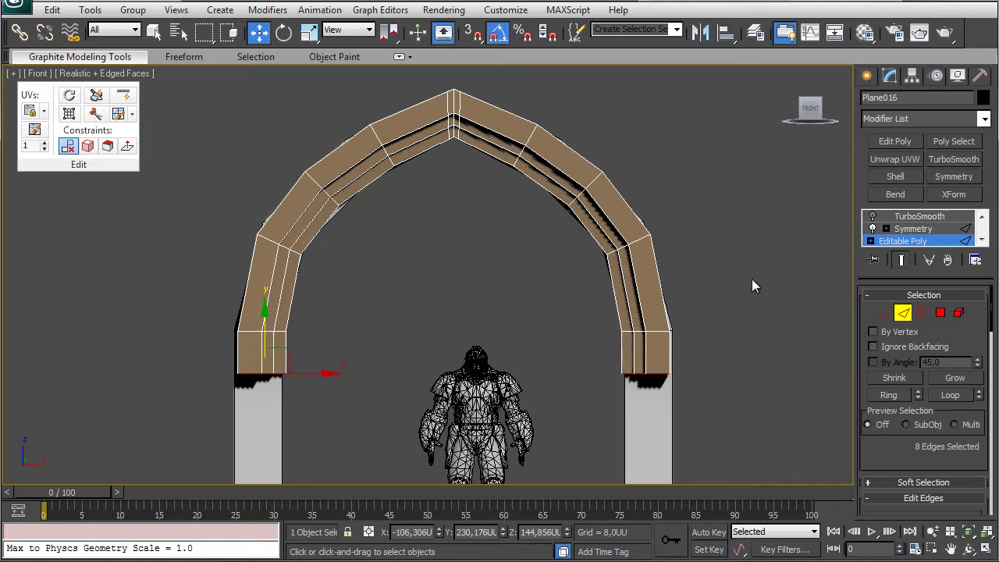
{"action": "key", "text": "2"}
{"action": "left_click", "coordinate": [872, 216]}
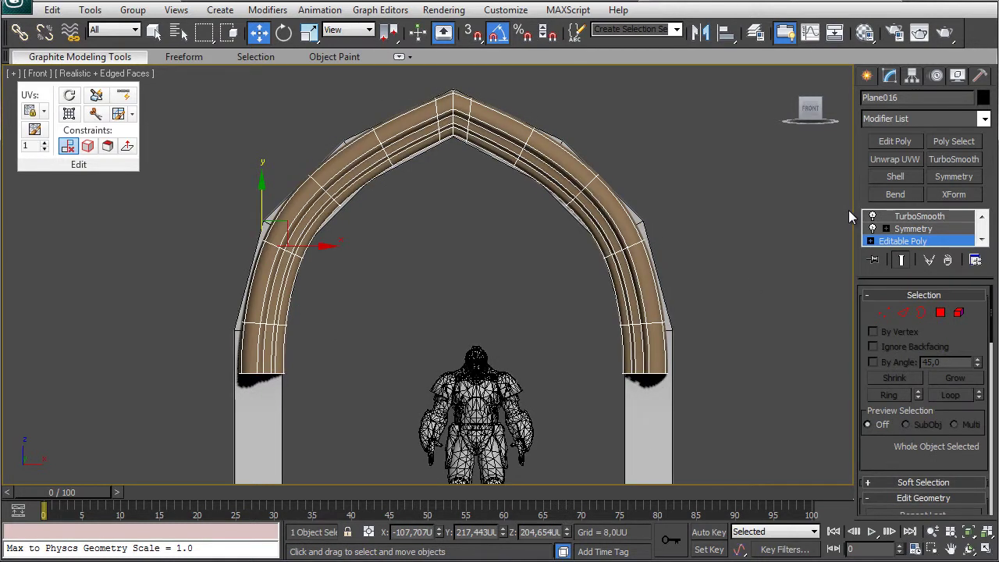
Hide the blocking arch behind the moulding and reselect the moulding.
{"action": "left_click", "coordinate": [653, 405]}
{"action": "right_click", "coordinate": [760, 418]}
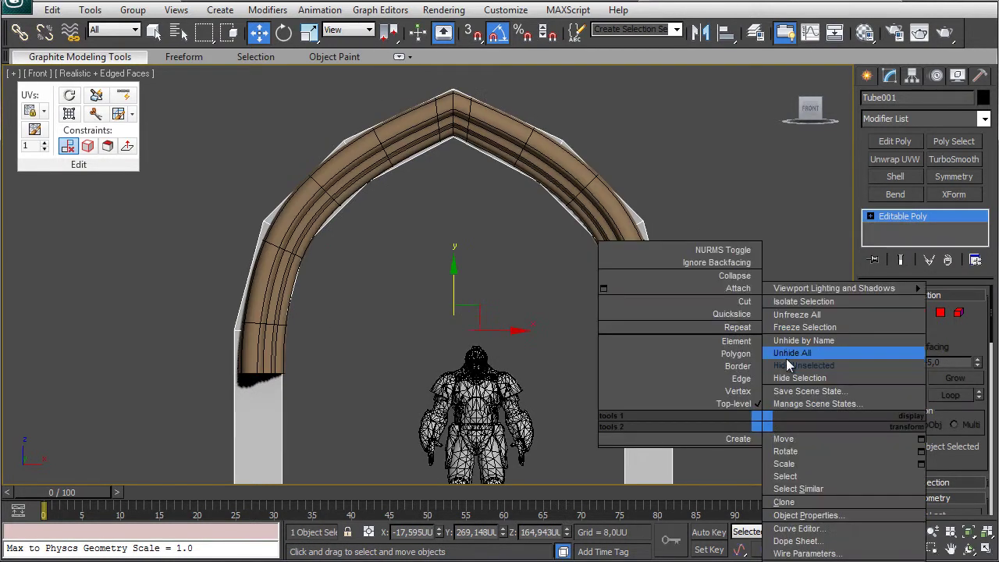
{"action": "left_click", "coordinate": [786, 378]}
{"action": "middle_click_drag", "start_coordinate": [576, 214], "coordinate": [564, 285]}
{"action": "scroll", "coordinate": [564, 285], "scroll_direction": "up", "scroll_amount": 3}
{"action": "left_click", "coordinate": [549, 178]}
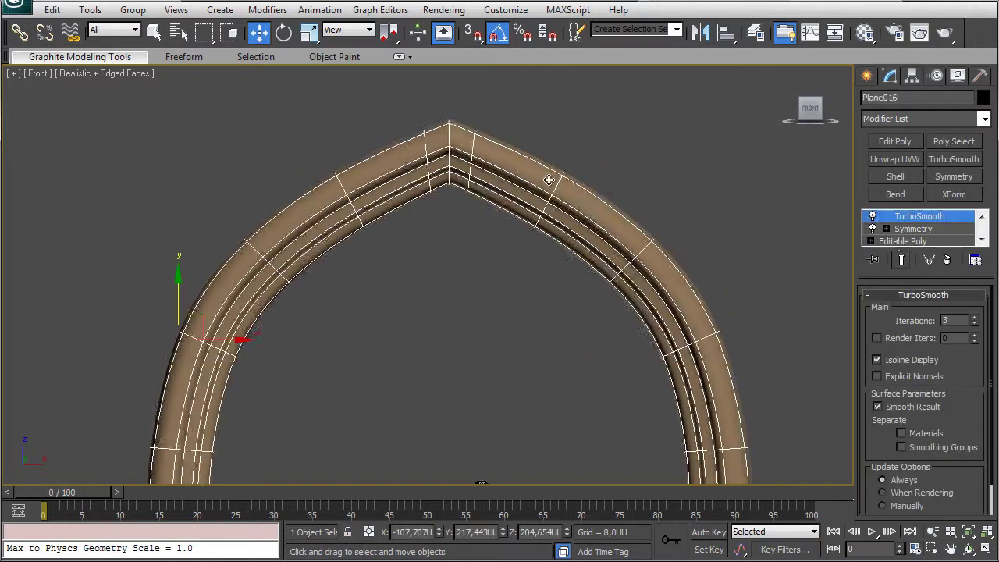
Examine the apex vertices and the TurboSmooth result in the front and perspective views.
{"action": "left_click", "coordinate": [894, 241]}
{"action": "key", "text": "1"}
{"action": "middle_click_drag", "start_coordinate": [517, 156], "coordinate": [514, 183]}
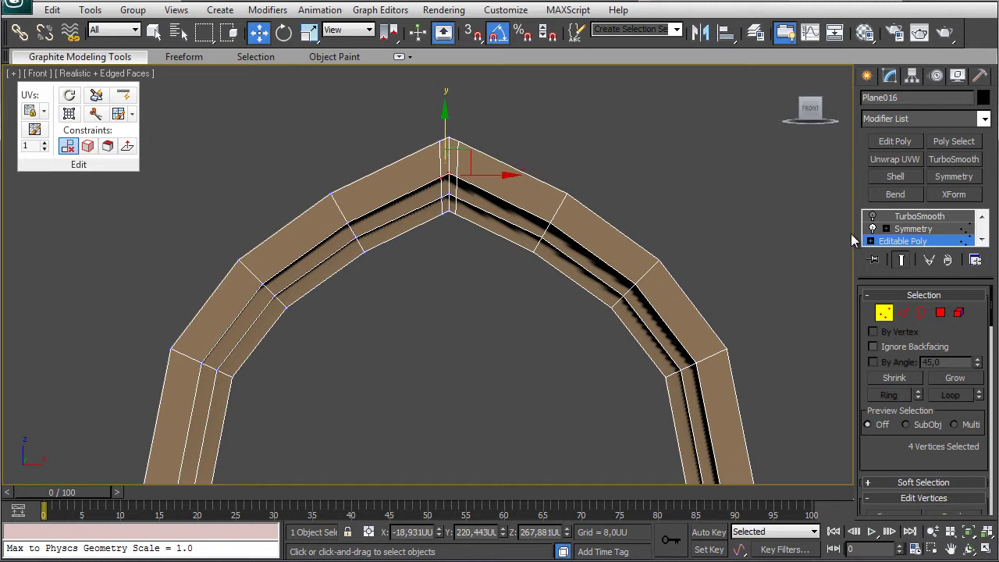
{"action": "left_click", "coordinate": [905, 217]}
{"action": "left_click", "coordinate": [872, 216]}
{"action": "middle_click_drag", "start_coordinate": [593, 258], "coordinate": [572, 160]}
{"action": "key", "text": "p"}
{"action": "mouse_move", "coordinate": [595, 221]}
{"action": "middle_mouse_down", "text": "alt"}
{"action": "mouse_move", "coordinate": [582, 235]}
{"action": "mouse_move", "coordinate": [582, 208]}
{"action": "middle_mouse_up", "text": "alt"}
{"action": "scroll", "coordinate": [582, 209], "scroll_direction": "up", "scroll_amount": 2}
With TurboSmooth off, insert SwiftLoop support loops along both edges of the moulding's outer front face.
{"action": "left_click", "coordinate": [902, 241]}
{"action": "left_click", "coordinate": [872, 216]}
{"action": "scroll", "coordinate": [531, 257], "scroll_direction": "up", "scroll_amount": 2}
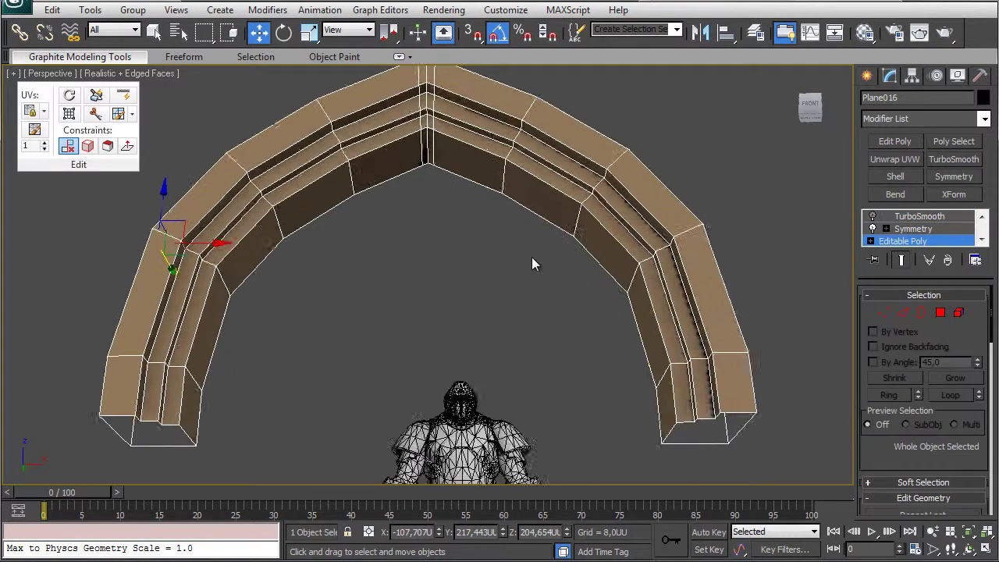
{"action": "middle_click_drag", "start_coordinate": [531, 257], "coordinate": [462, 256], "text": "alt"}
{"action": "left_click", "coordinate": [124, 95]}
{"action": "middle_click_drag", "start_coordinate": [279, 223], "coordinate": [266, 241], "text": "alt"}
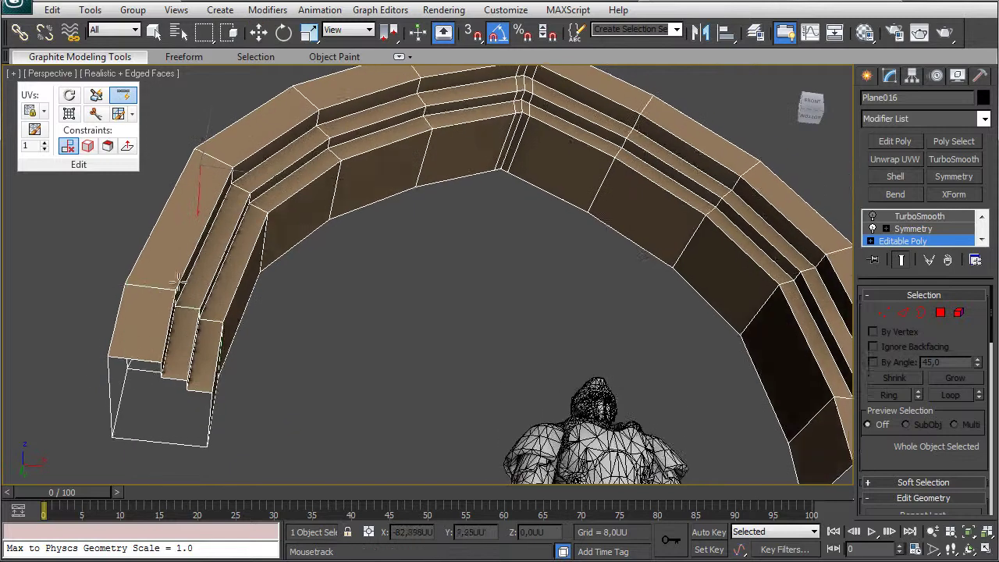
{"action": "middle_click_drag", "start_coordinate": [178, 279], "coordinate": [489, 254], "text": "alt"}
Insert support loops along the stepped profile's remaining edges and around the sides, working at the moulding's lower left end.
{"action": "key", "text": "1"}
{"action": "key", "text": "w"}
{"action": "left_click", "coordinate": [280, 401]}
{"action": "key", "text": "z"}
{"action": "scroll", "coordinate": [305, 340], "scroll_direction": "up", "scroll_amount": 5}
{"action": "middle_click_drag", "start_coordinate": [305, 312], "coordinate": [624, 273]}
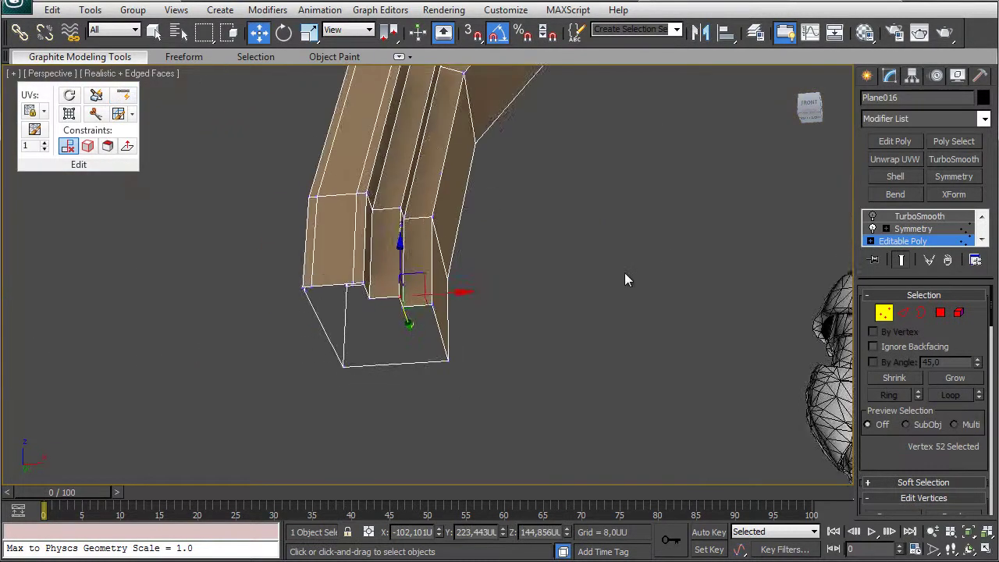
{"action": "scroll", "coordinate": [531, 228], "scroll_direction": "up", "scroll_amount": 4}
{"action": "left_click", "coordinate": [123, 94]}
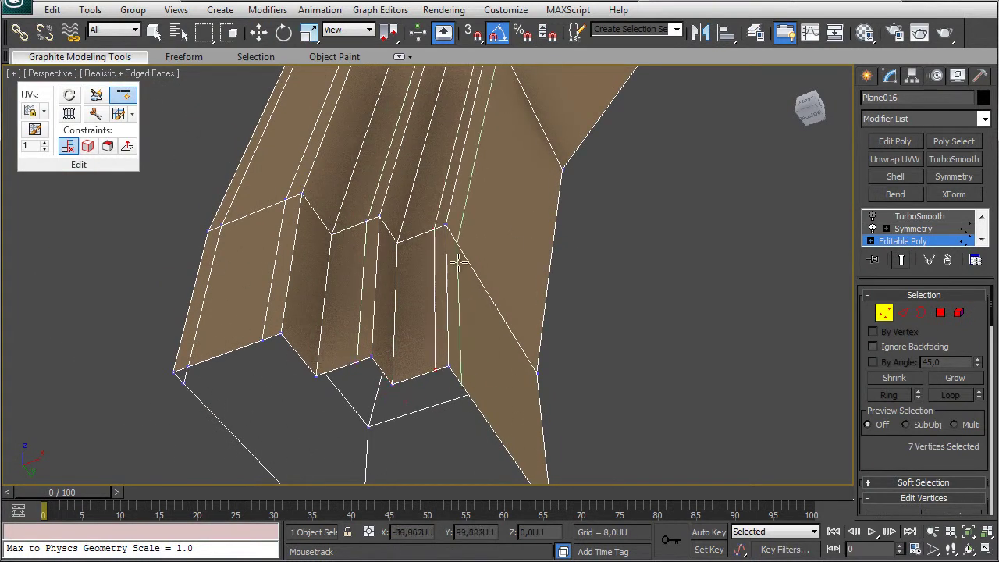
{"action": "middle_click_drag", "start_coordinate": [459, 263], "coordinate": [603, 222], "text": "alt"}
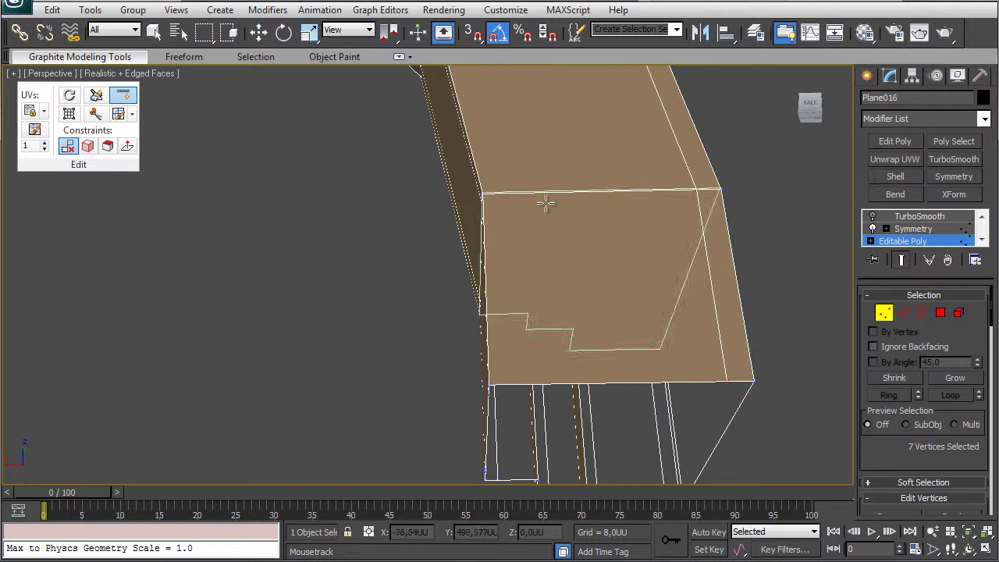
{"action": "middle_click_drag", "start_coordinate": [545, 205], "coordinate": [586, 367], "text": "alt"}
Review the smoothed moulding without edged faces in the front and perspective views.
{"action": "key", "text": "1"}
{"action": "scroll", "coordinate": [535, 225], "scroll_direction": "down", "scroll_amount": 8}
{"action": "key", "text": "F4"}
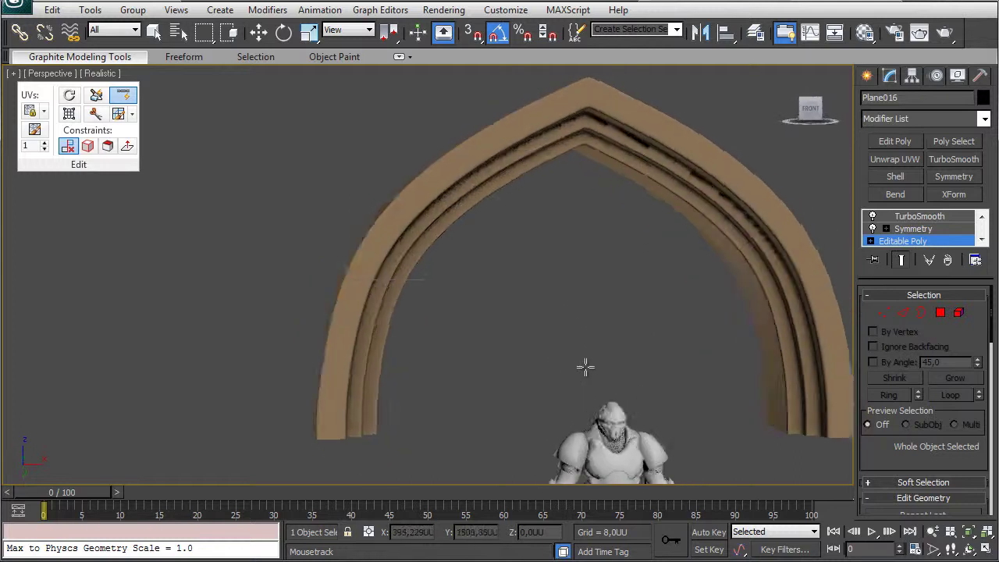
{"action": "key", "text": "f"}
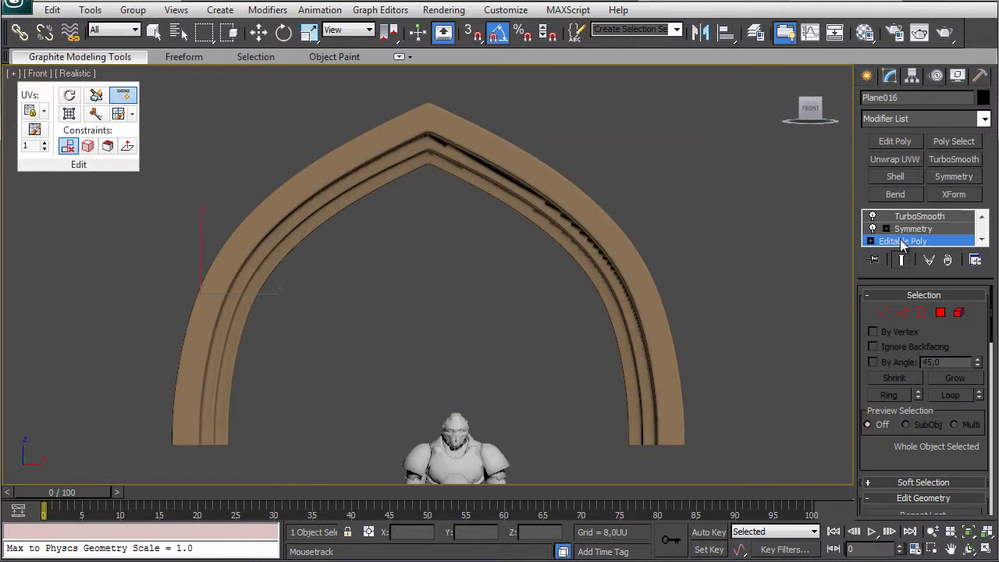
{"action": "key", "text": "p"}
{"action": "middle_click_drag", "start_coordinate": [611, 286], "coordinate": [647, 208]}
Unhide all objects and move the moulding along Y to about 231.5 and slightly down to Z about 203.3.
{"action": "right_click", "coordinate": [213, 195]}
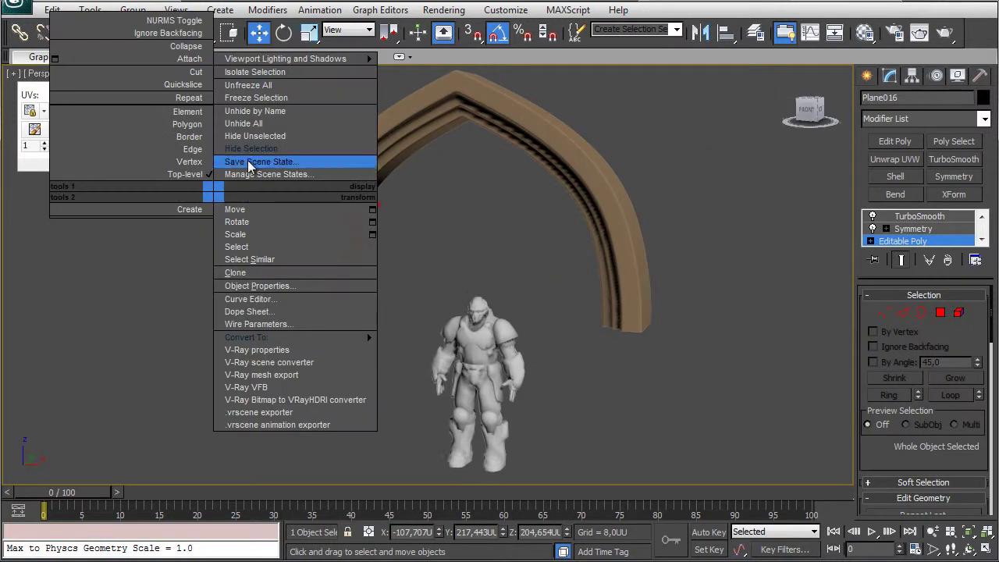
{"action": "left_click", "coordinate": [254, 123]}
{"action": "middle_click_drag", "start_coordinate": [478, 266], "coordinate": [551, 351], "text": "alt"}
{"action": "left_click_drag", "start_coordinate": [309, 248], "coordinate": [286, 238]}
{"action": "middle_click_drag", "start_coordinate": [573, 320], "coordinate": [492, 257], "text": "alt"}
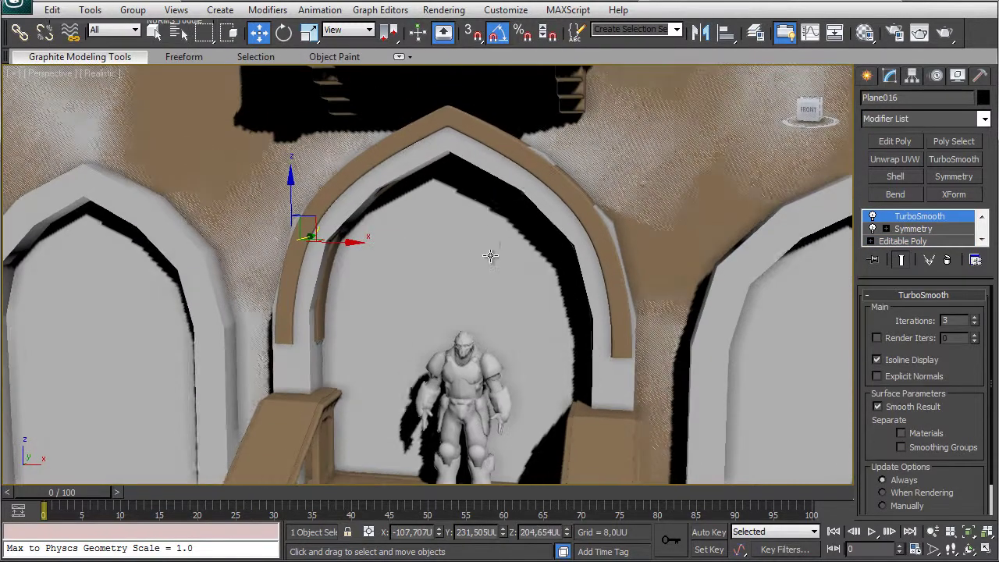
{"action": "mouse_move", "coordinate": [291, 185]}
{"action": "left_mouse_down"}
{"action": "mouse_move", "coordinate": [291, 204]}
{"action": "mouse_move", "coordinate": [291, 187]}
{"action": "left_mouse_up"}
Hide the Blocking layer and inspect the moulding in place on the detailed façade.
{"action": "middle_click_drag", "start_coordinate": [468, 195], "coordinate": [441, 248], "text": "alt"}
{"action": "left_click", "coordinate": [754, 33]}
{"action": "left_click", "coordinate": [741, 169]}
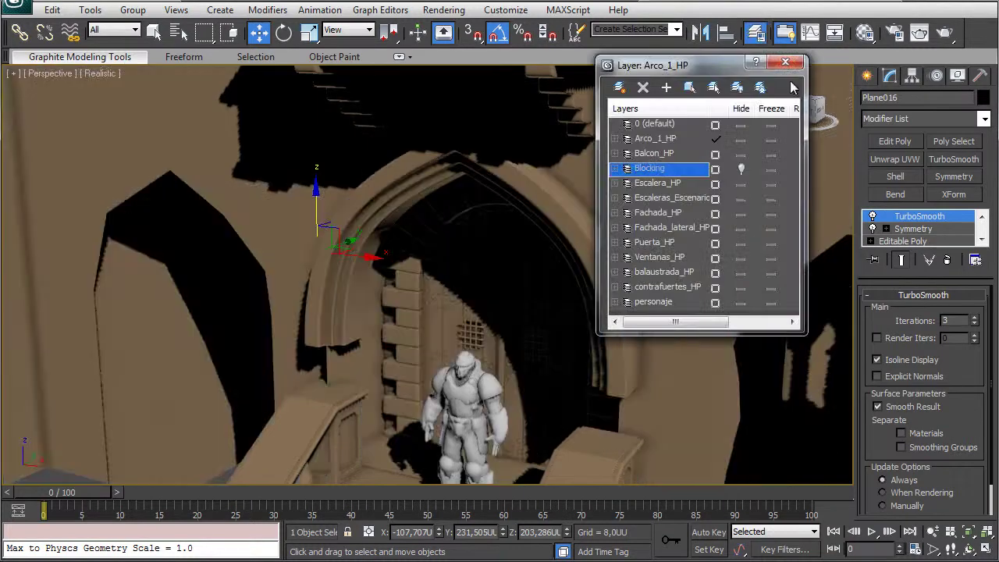
{"action": "left_click", "coordinate": [796, 66]}
{"action": "mouse_move", "coordinate": [511, 222]}
{"action": "middle_mouse_down", "text": "alt"}
{"action": "mouse_move", "coordinate": [590, 200]}
{"action": "mouse_move", "coordinate": [582, 273]}
{"action": "mouse_move", "coordinate": [554, 270]}
{"action": "mouse_move", "coordinate": [626, 254]}
{"action": "middle_mouse_up", "text": "alt"}
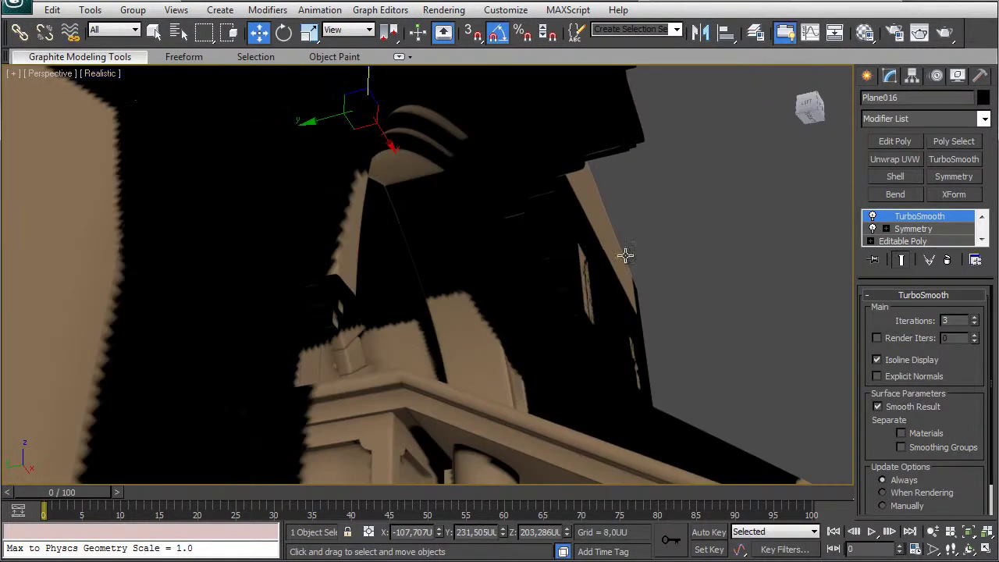
Switch the perspective view to Shaded display with edged faces and clear the selection.
{"action": "left_click", "coordinate": [102, 75]}
{"action": "left_click", "coordinate": [143, 109]}
{"action": "mouse_move", "coordinate": [321, 251]}
{"action": "middle_mouse_down", "text": "alt"}
{"action": "mouse_move", "coordinate": [253, 264]}
{"action": "mouse_move", "coordinate": [133, 323]}
{"action": "mouse_move", "coordinate": [250, 223]}
{"action": "middle_mouse_up", "text": "alt"}
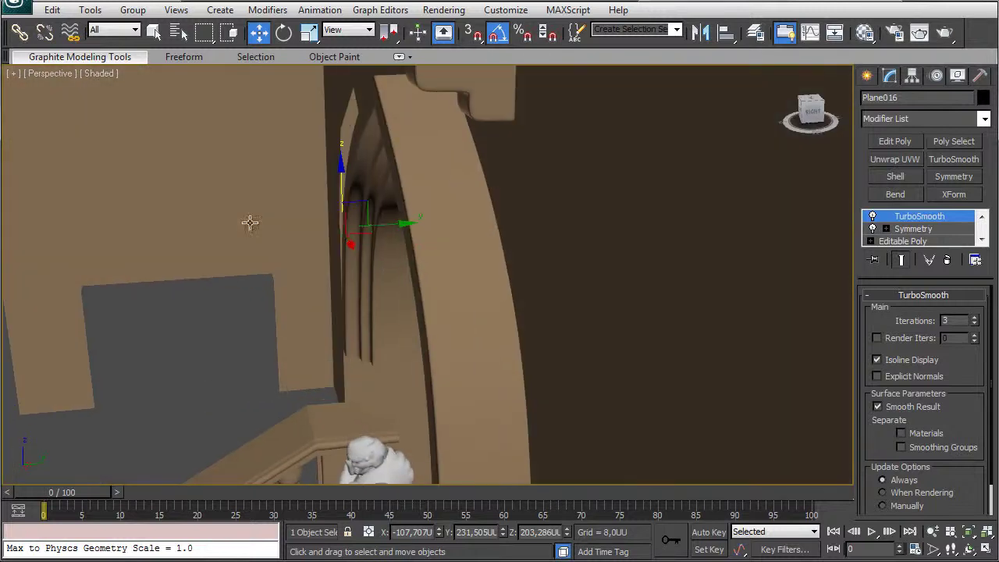
{"action": "mouse_move", "coordinate": [347, 227]}
{"action": "middle_mouse_down", "text": "alt"}
{"action": "mouse_move", "coordinate": [453, 216]}
{"action": "mouse_move", "coordinate": [473, 226]}
{"action": "mouse_move", "coordinate": [444, 226]}
{"action": "mouse_move", "coordinate": [581, 254]}
{"action": "mouse_move", "coordinate": [580, 223]}
{"action": "mouse_move", "coordinate": [479, 218]}
{"action": "mouse_move", "coordinate": [426, 274]}
{"action": "mouse_move", "coordinate": [432, 247]}
{"action": "mouse_move", "coordinate": [499, 246]}
{"action": "mouse_move", "coordinate": [409, 239]}
{"action": "mouse_move", "coordinate": [312, 273]}
{"action": "mouse_move", "coordinate": [460, 270]}
{"action": "mouse_move", "coordinate": [394, 306]}
{"action": "mouse_move", "coordinate": [381, 162]}
{"action": "middle_mouse_up", "text": "alt"}
{"action": "key", "text": "F4"}
{"action": "key", "text": "ctrl+d"}
{"action": "scroll", "coordinate": [394, 306], "scroll_direction": "down", "scroll_amount": 5}
Create a low box primitive on the open ground left of the curved steps and isolate it.
{"action": "left_click", "coordinate": [866, 78]}
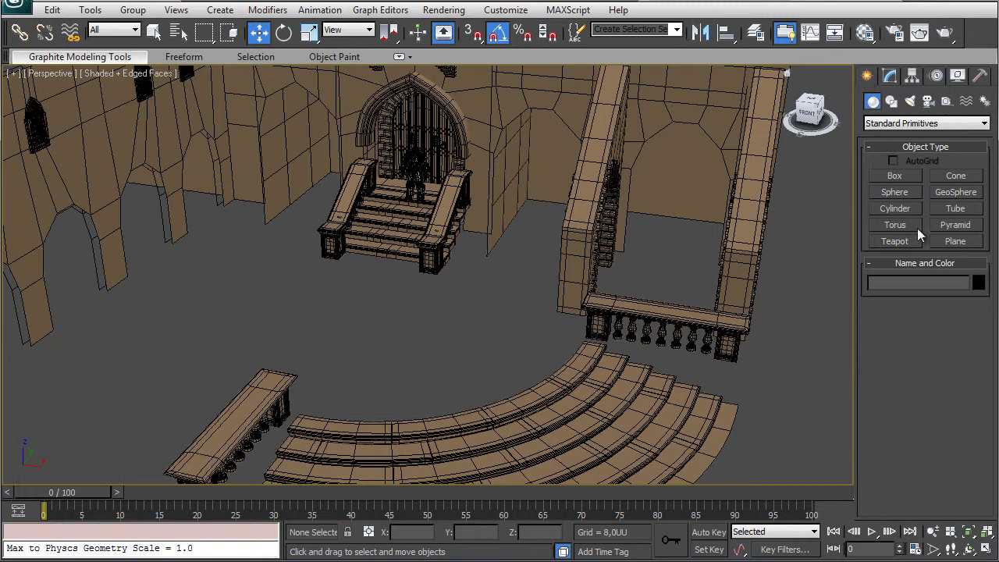
{"action": "left_click", "coordinate": [894, 176]}
{"action": "left_click_drag", "start_coordinate": [320, 305], "coordinate": [346, 343]}
{"action": "left_click", "coordinate": [371, 323]}
{"action": "key", "text": "alt+q"}
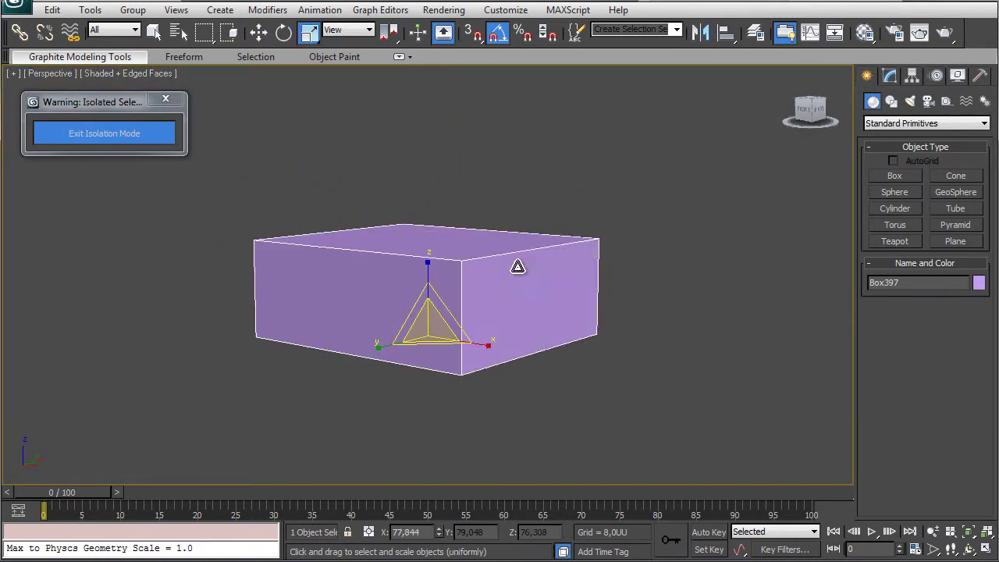
Convert the box to an editable poly and connect its four vertical edges with one loop near the base.
{"action": "key", "text": "2"}
{"action": "right_click", "coordinate": [483, 273]}
{"action": "mouse_move", "coordinate": [539, 418]}
{"action": "left_click", "coordinate": [663, 430]}
{"action": "key", "text": "2"}
{"action": "left_click", "coordinate": [597, 274]}
{"action": "key", "text": "alt+r"}
{"action": "left_click_drag", "start_coordinate": [878, 461], "coordinate": [947, 385]}
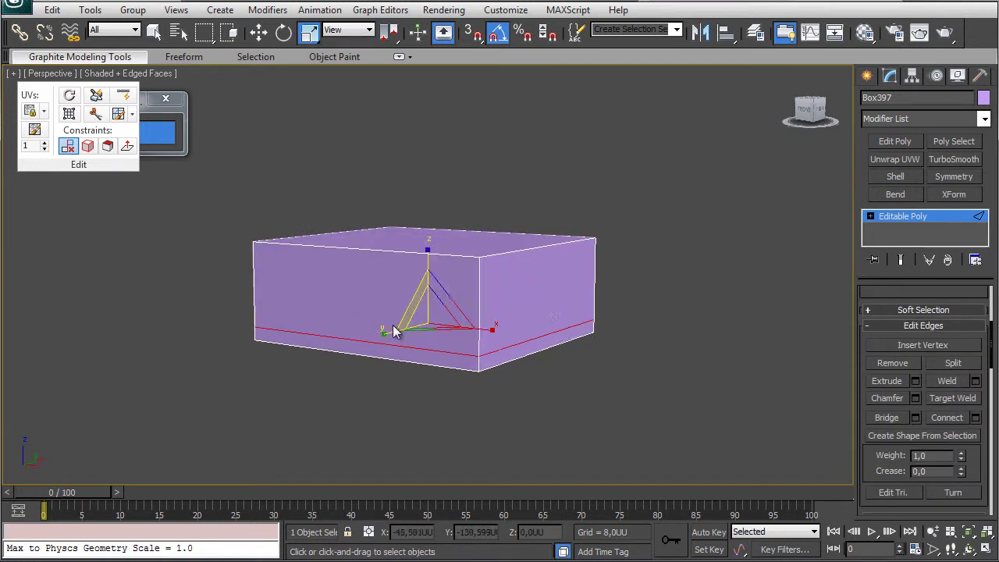
Extrude the four side polygons above the new loop slightly outward so the box overhangs its base.
{"action": "key", "text": "4"}
{"action": "middle_click_drag", "start_coordinate": [394, 331], "coordinate": [388, 296], "text": "alt"}
{"action": "scroll", "coordinate": [922, 390], "scroll_direction": "down", "scroll_amount": 3}
{"action": "left_click", "coordinate": [915, 393]}
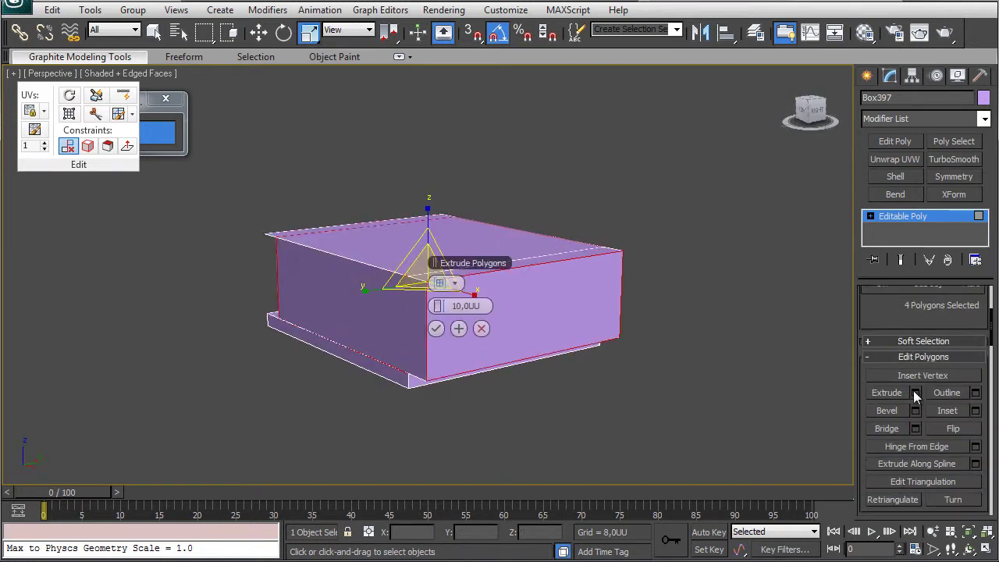
{"action": "left_click", "coordinate": [437, 329]}
{"action": "middle_click_drag", "start_coordinate": [485, 328], "coordinate": [512, 334], "text": "alt"}
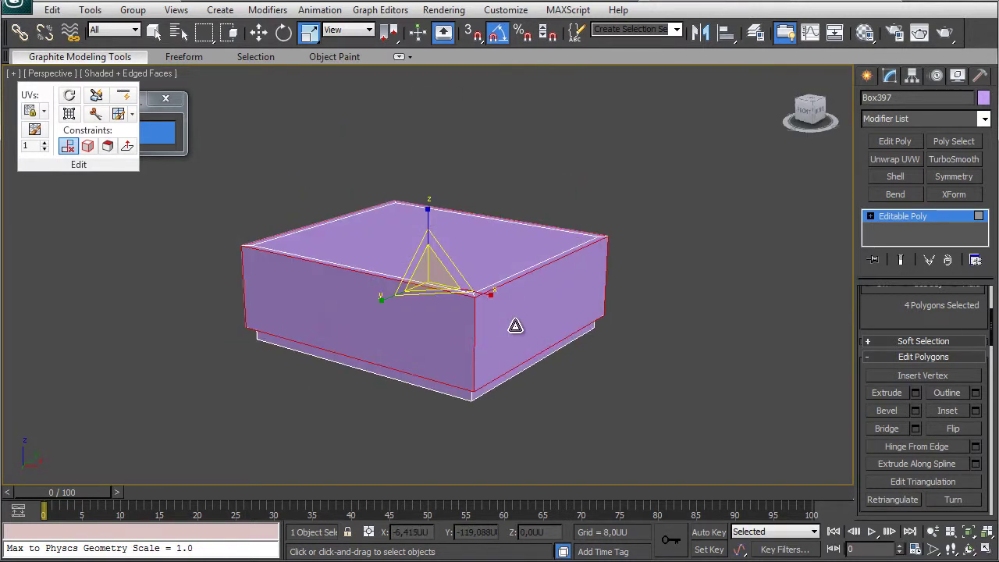
Connect the vertical edges of the projecting sides with one loop slid toward the upper part of the box.
{"action": "key", "text": "2"}
{"action": "left_click", "coordinate": [475, 317]}
{"action": "key", "text": "alt+r"}
{"action": "left_click_drag", "start_coordinate": [910, 435], "coordinate": [910, 305]}
{"action": "left_click", "coordinate": [975, 461]}
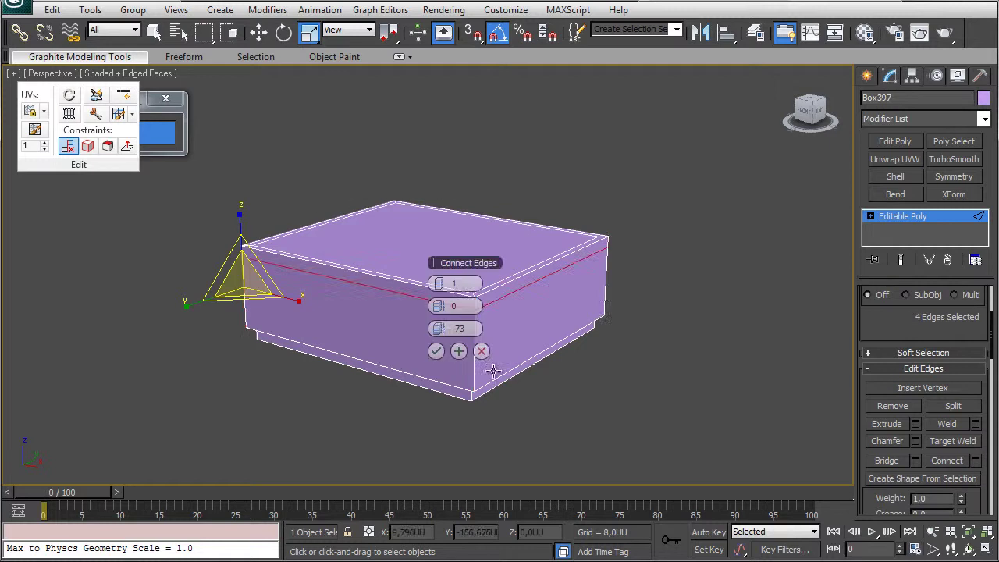
{"action": "middle_click_drag", "start_coordinate": [491, 372], "coordinate": [499, 337], "text": "alt"}
{"action": "left_click_drag", "start_coordinate": [437, 329], "coordinate": [442, 330]}
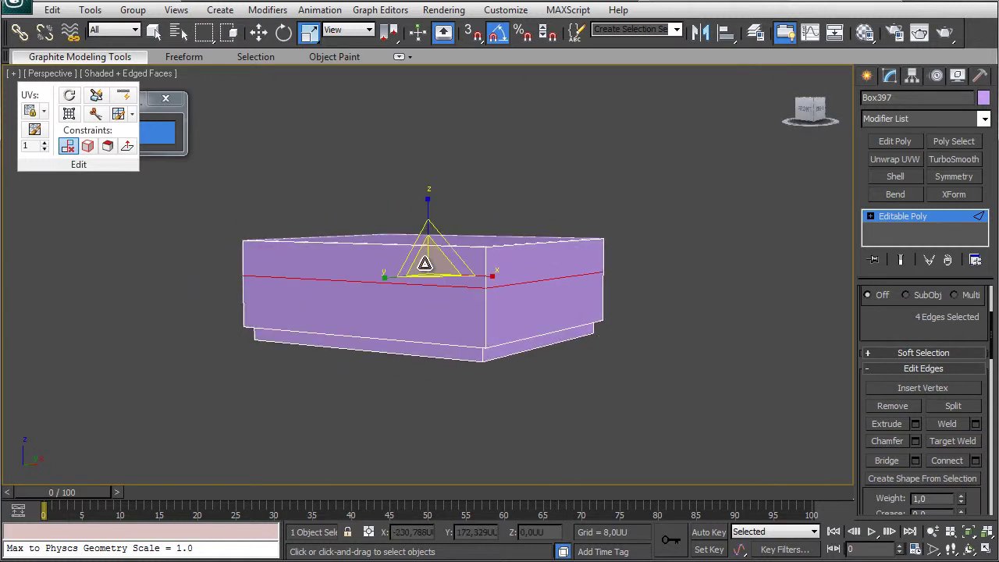
Select the upper band's polygons on three sides of the box and extrude them outward as a wide rim.
{"action": "key", "text": "4"}
{"action": "middle_click_drag", "start_coordinate": [425, 264], "coordinate": [503, 289], "text": "alt"}
{"action": "left_click", "coordinate": [493, 297]}
{"action": "left_click", "coordinate": [427, 292], "text": "ctrl"}
{"action": "middle_click_drag", "start_coordinate": [428, 291], "coordinate": [515, 269], "text": "alt"}
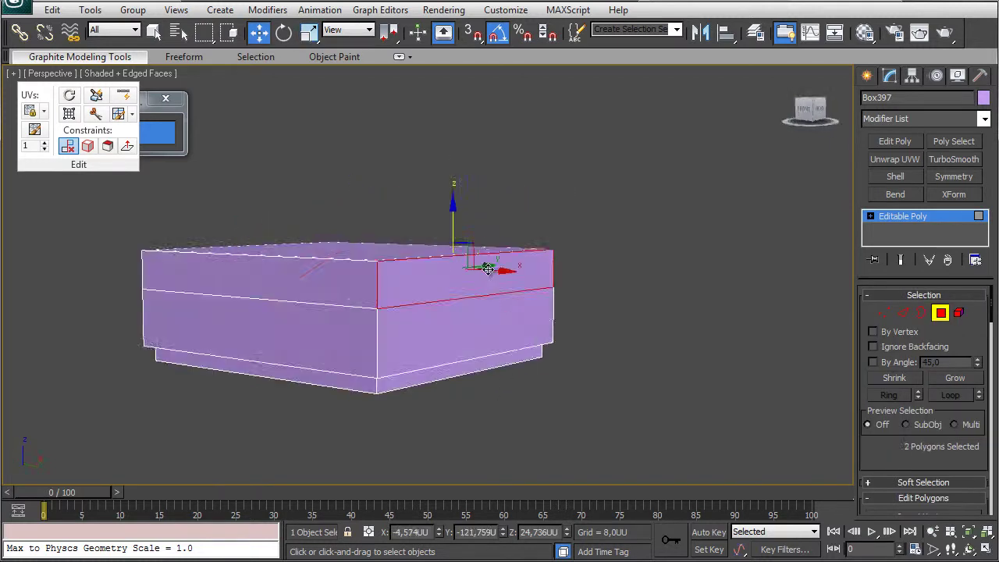
{"action": "left_click", "coordinate": [336, 283], "text": "ctrl"}
{"action": "middle_click_drag", "start_coordinate": [336, 283], "coordinate": [359, 306], "text": "alt"}
{"action": "left_click_drag", "start_coordinate": [910, 463], "coordinate": [910, 286]}
{"action": "left_click", "coordinate": [915, 356]}
{"action": "middle_click_drag", "start_coordinate": [413, 283], "coordinate": [486, 306], "text": "alt"}
Align the rim's outer corner vertices in the top view using vertex snapping and leave vertex editing.
{"action": "key", "text": "t"}
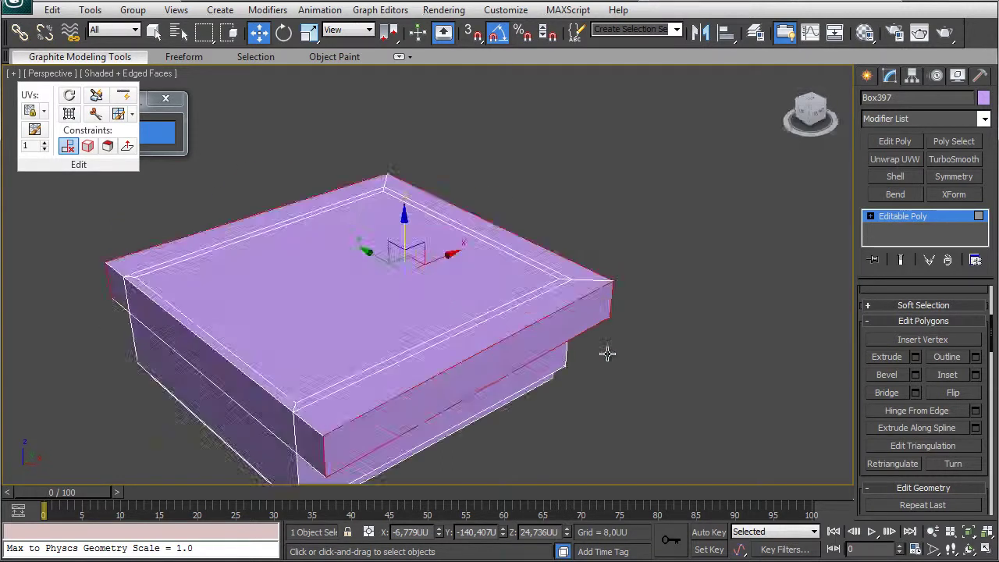
{"action": "key", "text": "1"}
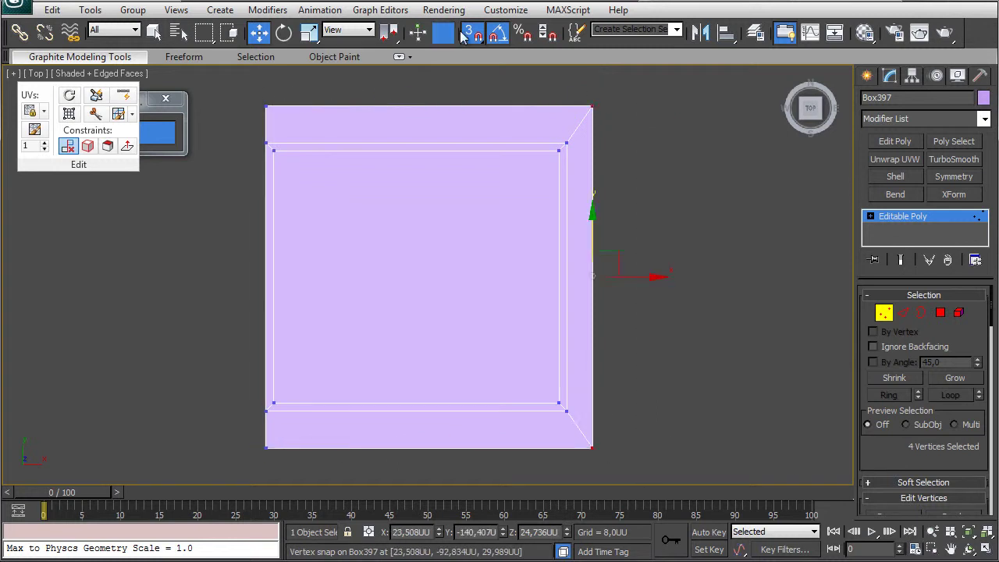
{"action": "key", "text": "1"}
{"action": "key", "text": "p"}
{"action": "left_click", "coordinate": [691, 304]}
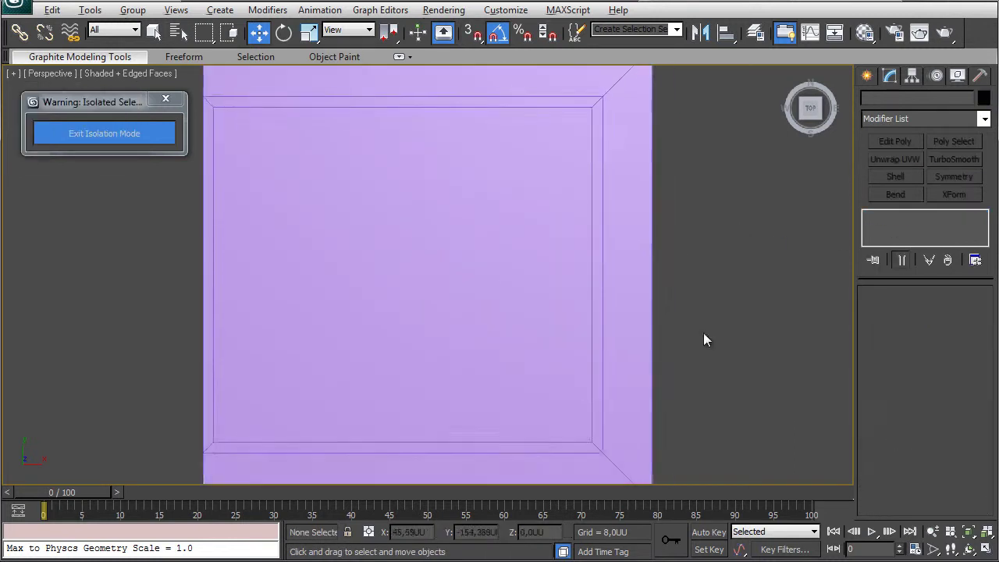
Assign the building's brown material to the stepped block and set its object colour to black.
{"action": "middle_click_drag", "start_coordinate": [703, 334], "coordinate": [654, 175], "text": "alt"}
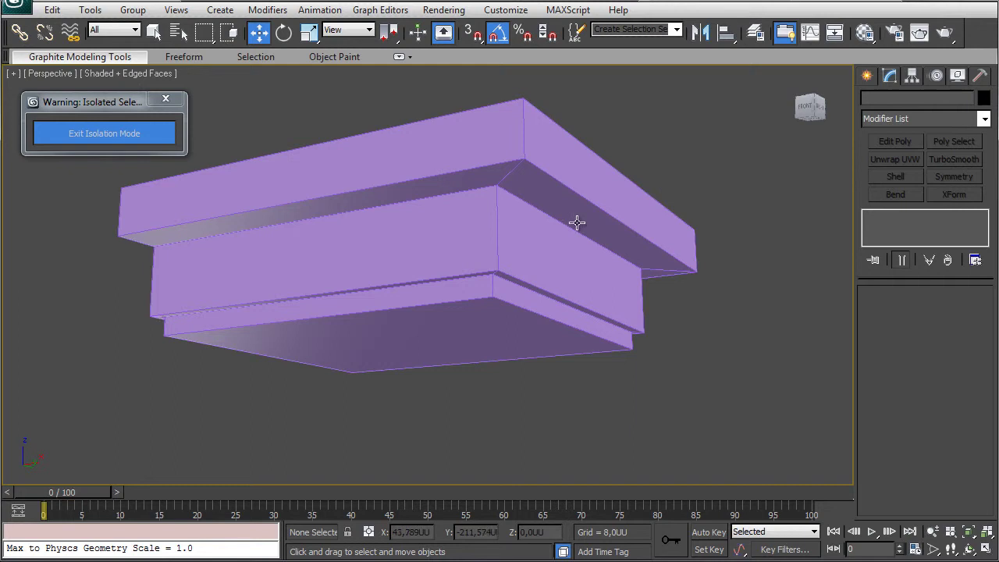
{"action": "left_click", "coordinate": [864, 32]}
{"action": "left_click", "coordinate": [507, 219]}
{"action": "left_click", "coordinate": [197, 248]}
{"action": "left_click", "coordinate": [398, 29]}
{"action": "left_click", "coordinate": [983, 97]}
{"action": "left_click", "coordinate": [635, 310]}
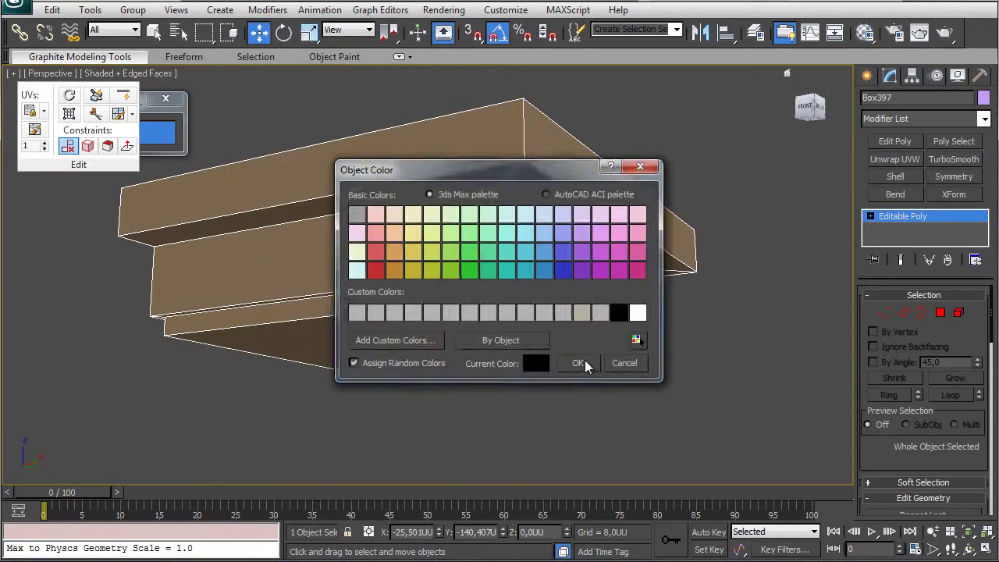
{"action": "left_click", "coordinate": [584, 359]}
Apply TurboSmooth to the stepped block with 3 iterations and Isoline Display enabled.
{"action": "middle_click_drag", "start_coordinate": [223, 128], "coordinate": [479, 180], "text": "alt"}
{"action": "middle_click_drag", "start_coordinate": [465, 220], "coordinate": [495, 284], "text": "alt"}
{"action": "scroll", "coordinate": [546, 292], "scroll_direction": "up", "scroll_amount": 5}
{"action": "scroll", "coordinate": [419, 232], "scroll_direction": "down", "scroll_amount": 4}
{"action": "left_click", "coordinate": [958, 160]}
{"action": "left_click", "coordinate": [974, 318]}
{"action": "left_click", "coordinate": [975, 318]}
{"action": "left_click", "coordinate": [876, 360]}
{"action": "scroll", "coordinate": [700, 291], "scroll_direction": "down", "scroll_amount": 4}
{"action": "middle_click_drag", "start_coordinate": [700, 291], "coordinate": [285, 301], "text": "alt"}
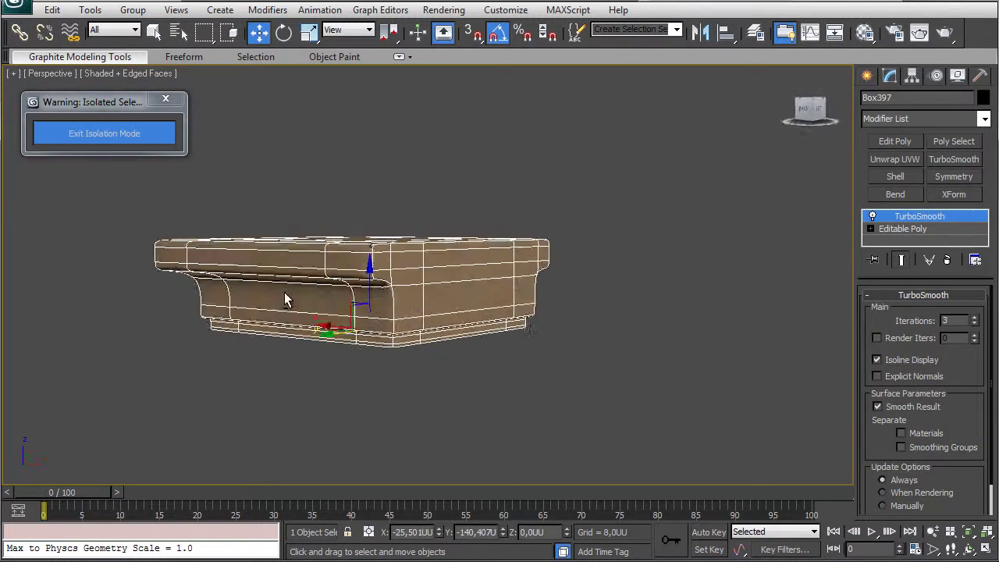
Exit isolation and align the block's X, Y and Z position to the arch moulding.
{"action": "left_click", "coordinate": [117, 133]}
{"action": "left_click", "coordinate": [726, 32]}
{"action": "left_click", "coordinate": [370, 134]}
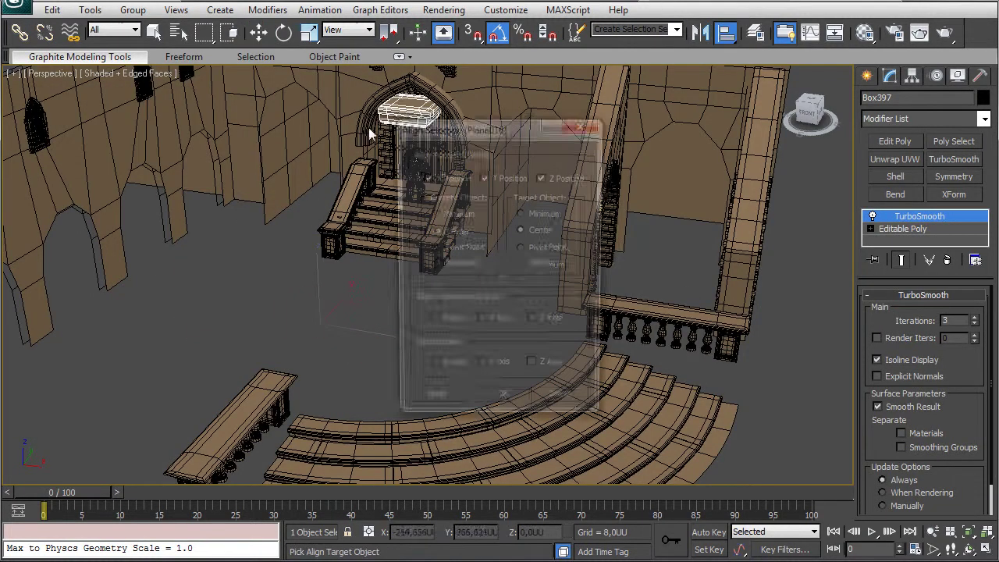
{"action": "left_click", "coordinate": [494, 408]}
Move the block below the arch moulding's lower left end in the front view and scale it down uniformly.
{"action": "key", "text": "f"}
{"action": "middle_click_drag", "start_coordinate": [447, 205], "coordinate": [476, 472]}
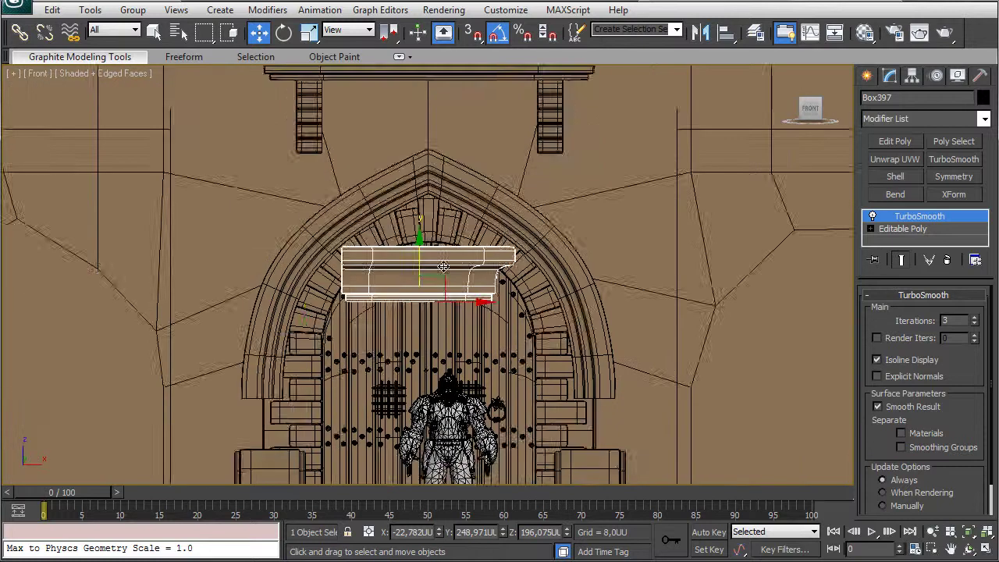
{"action": "middle_click_drag", "start_coordinate": [441, 281], "coordinate": [550, 165]}
{"action": "left_click_drag", "start_coordinate": [545, 166], "coordinate": [376, 314]}
{"action": "scroll", "coordinate": [371, 311], "scroll_direction": "up", "scroll_amount": 5}
{"action": "key", "text": "r"}
{"action": "left_click_drag", "start_coordinate": [400, 383], "coordinate": [368, 496]}
{"action": "key", "text": "w"}
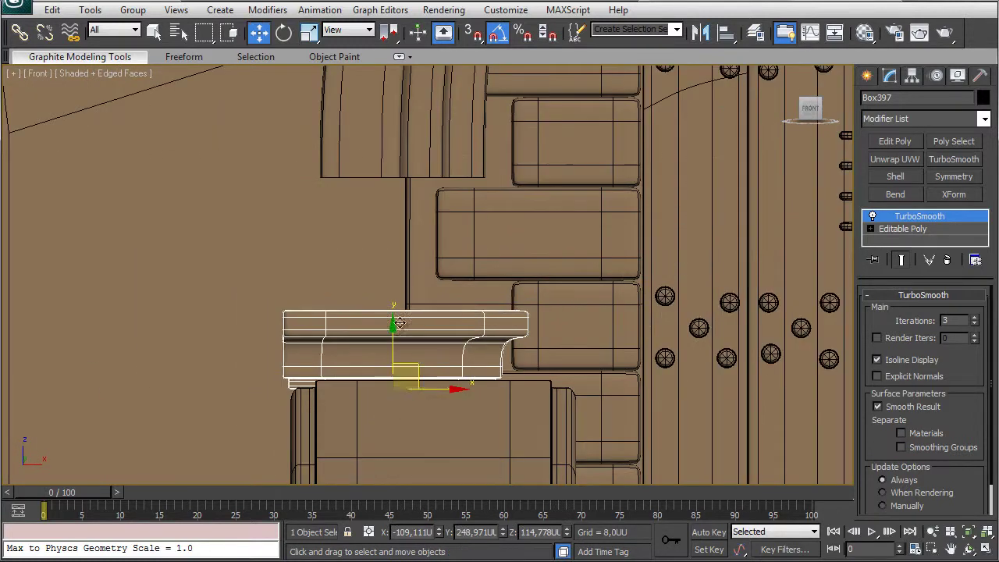
Raise the block to the moulding's lower left end and scale it down until it is slightly wider than the moulding.
{"action": "left_click_drag", "start_coordinate": [396, 328], "coordinate": [414, 198]}
{"action": "scroll", "coordinate": [422, 219], "scroll_direction": "up", "scroll_amount": 4}
{"action": "middle_click_drag", "start_coordinate": [422, 221], "coordinate": [486, 297]}
{"action": "key", "text": "r"}
{"action": "left_click_drag", "start_coordinate": [435, 350], "coordinate": [427, 371]}
{"action": "key", "text": "w"}
{"action": "left_click_drag", "start_coordinate": [445, 345], "coordinate": [461, 323]}
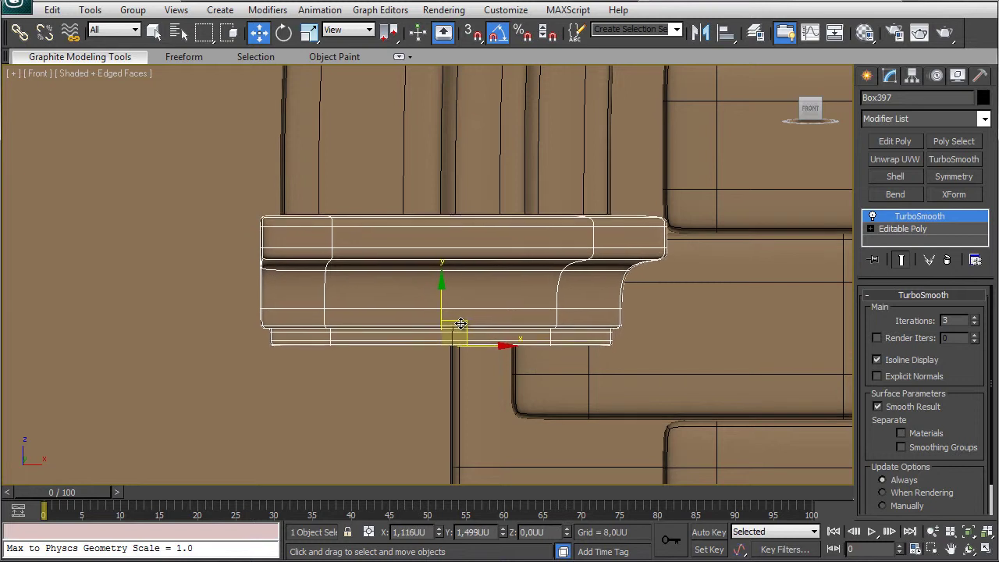
{"action": "scroll", "coordinate": [516, 311], "scroll_direction": "down", "scroll_amount": 5}
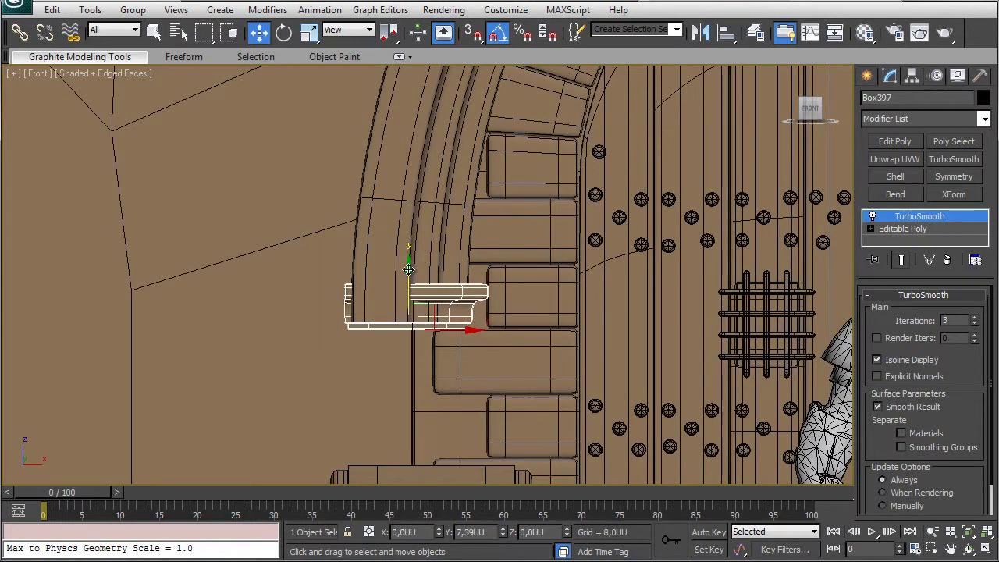
Reposition the block in the perspective view so the moulding's end rests on it, at Y about 241.5.
{"action": "key", "text": "p"}
{"action": "key", "text": "z"}
{"action": "scroll", "coordinate": [457, 268], "scroll_direction": "down", "scroll_amount": 2}
{"action": "middle_click_drag", "start_coordinate": [457, 267], "coordinate": [466, 296], "text": "alt"}
{"action": "left_click_drag", "start_coordinate": [465, 300], "coordinate": [396, 316]}
{"action": "middle_click_drag", "start_coordinate": [400, 309], "coordinate": [563, 269], "text": "alt"}
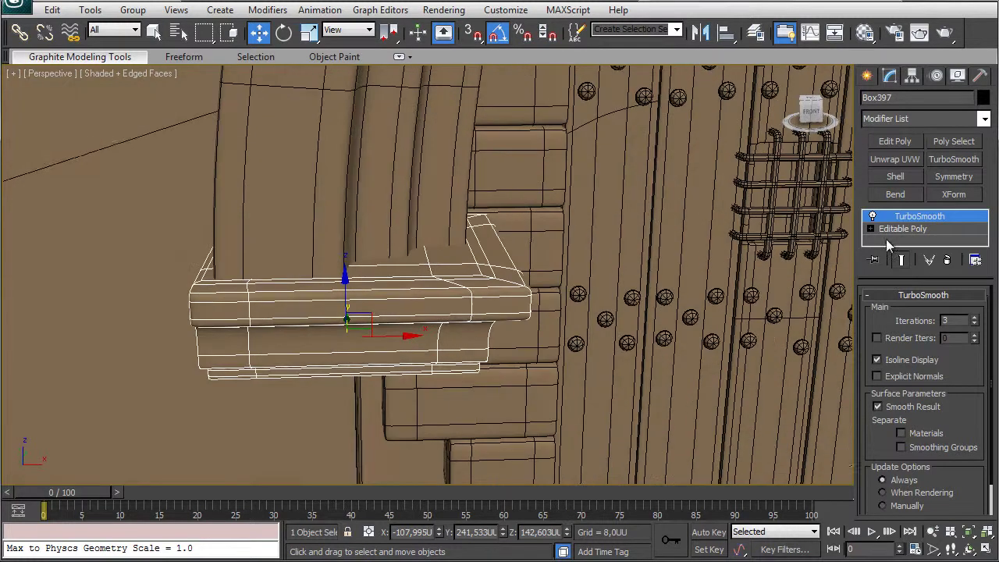
Select the vertices on the block's outer left side and shift them slightly outward past the moulding.
{"action": "left_click", "coordinate": [889, 230]}
{"action": "key", "text": "1"}
{"action": "key", "text": "F3"}
{"action": "left_click_drag", "start_coordinate": [142, 192], "coordinate": [336, 415]}
{"action": "key", "text": "F3"}
{"action": "middle_click_drag", "start_coordinate": [323, 374], "coordinate": [438, 394]}
{"action": "left_click_drag", "start_coordinate": [382, 312], "coordinate": [369, 316]}
Push the block's rear vertices toward the wall to Y about 267.9 and return to the TurboSmooth level.
{"action": "scroll", "coordinate": [437, 343], "scroll_direction": "down", "scroll_amount": 5}
{"action": "middle_click_drag", "start_coordinate": [451, 367], "coordinate": [384, 113]}
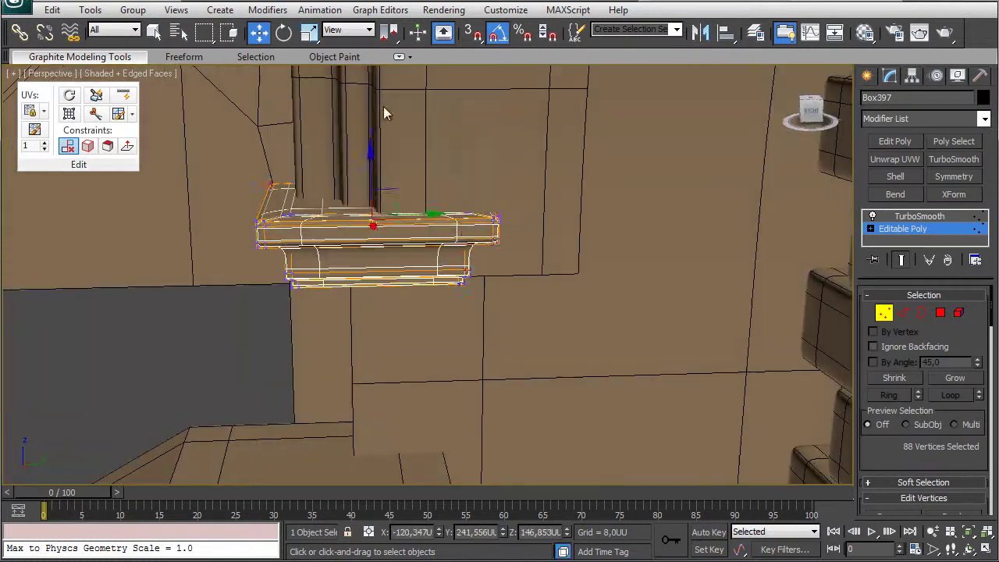
{"action": "middle_click_drag", "start_coordinate": [632, 231], "coordinate": [631, 249], "text": "alt"}
{"action": "scroll", "coordinate": [631, 250], "scroll_direction": "down", "scroll_amount": 5}
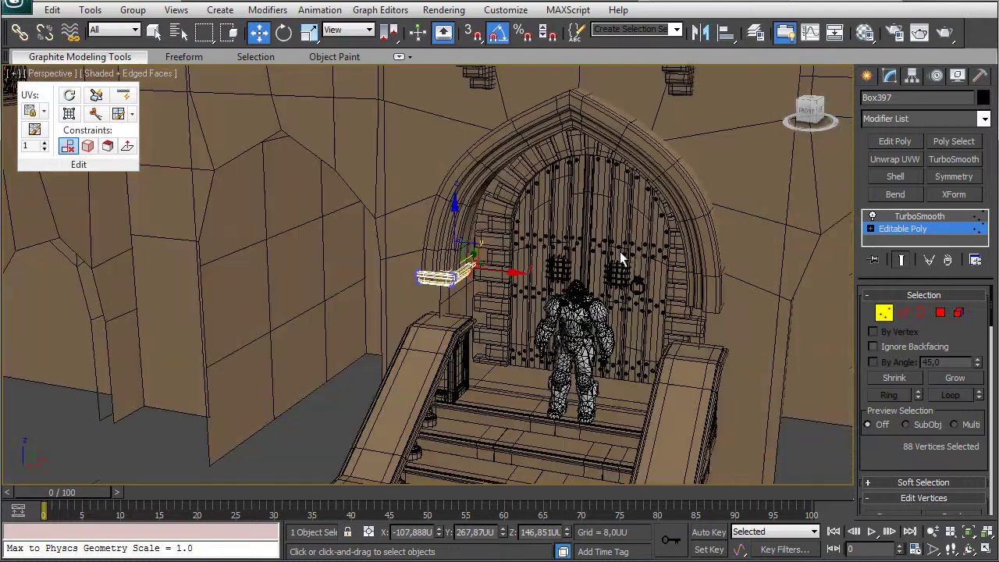
{"action": "left_click", "coordinate": [919, 216]}
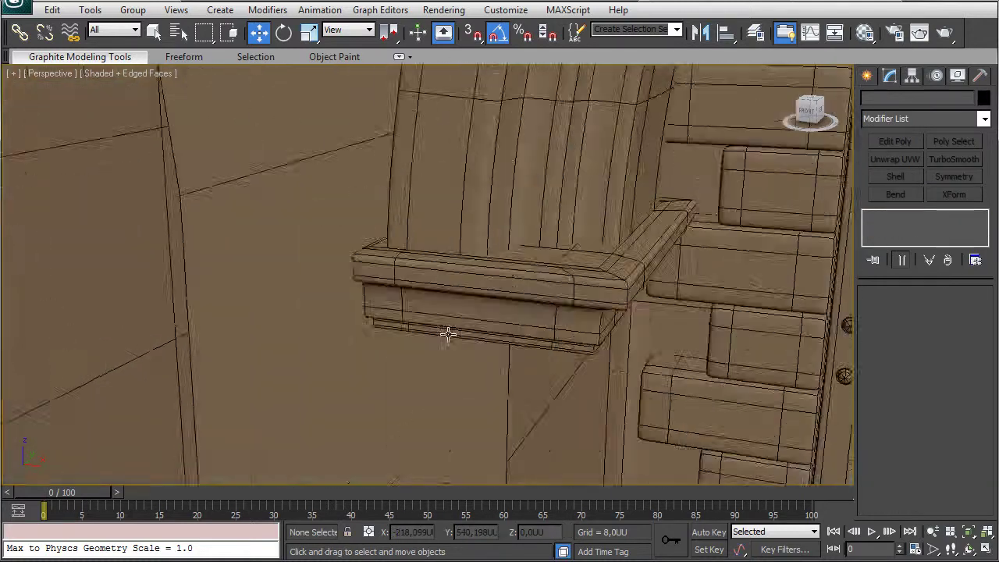
Hide everything except the arch moulding and the capital block beneath its left end.
{"action": "middle_click_drag", "start_coordinate": [448, 334], "coordinate": [522, 238], "text": "alt"}
{"action": "scroll", "coordinate": [586, 292], "scroll_direction": "down", "scroll_amount": 3}
{"action": "scroll", "coordinate": [559, 283], "scroll_direction": "down", "scroll_amount": 4}
{"action": "scroll", "coordinate": [486, 289], "scroll_direction": "up", "scroll_amount": 5}
{"action": "middle_click_drag", "start_coordinate": [482, 328], "coordinate": [448, 162]}
{"action": "scroll", "coordinate": [456, 282], "scroll_direction": "down", "scroll_amount": 4}
{"action": "left_click", "coordinate": [448, 162]}
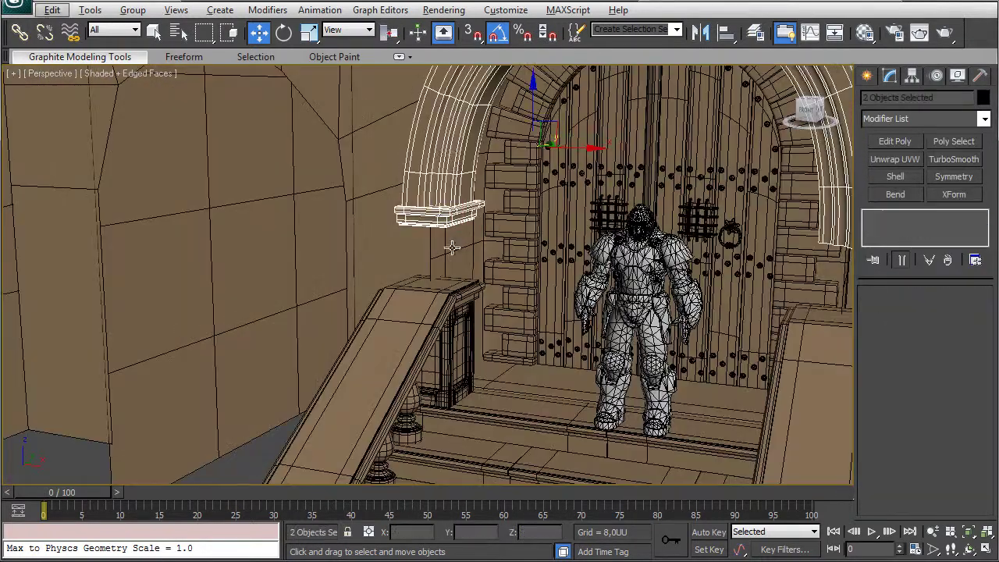
{"action": "right_click", "coordinate": [278, 442]}
{"action": "left_click", "coordinate": [302, 384]}
{"action": "left_click", "coordinate": [535, 316]}
{"action": "middle_click_drag", "start_coordinate": [535, 317], "coordinate": [442, 407]}
Create a box below the capital block, about 43.3 long, 42.5 wide and 21 high.
{"action": "left_click", "coordinate": [866, 75]}
{"action": "left_click", "coordinate": [895, 176]}
{"action": "left_click_drag", "start_coordinate": [406, 421], "coordinate": [434, 446]}
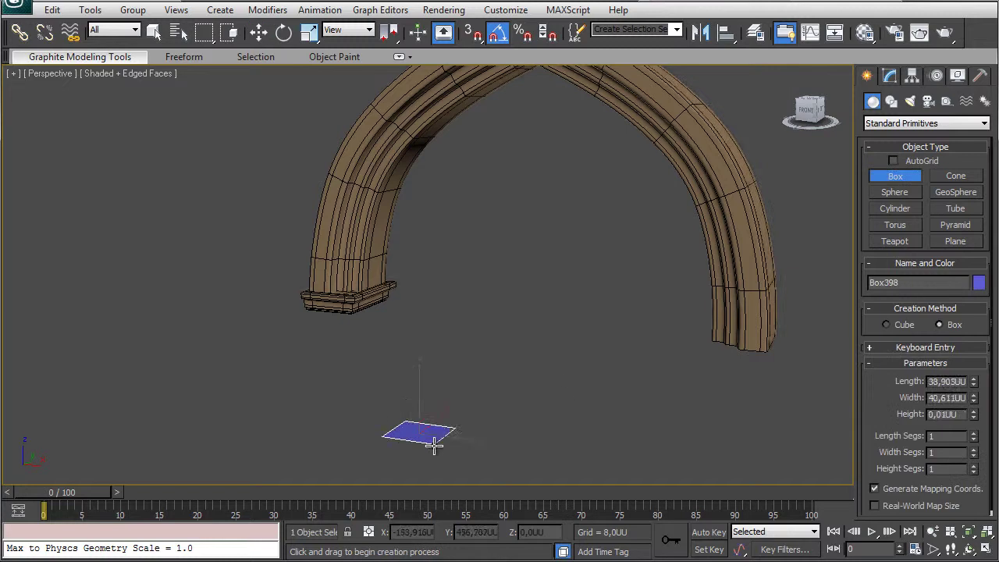
{"action": "key", "text": "z"}
{"action": "scroll", "coordinate": [442, 335], "scroll_direction": "down", "scroll_amount": 5}
{"action": "scroll", "coordinate": [442, 335], "scroll_direction": "up", "scroll_amount": 2}
{"action": "mouse_move", "coordinate": [441, 334]}
{"action": "middle_mouse_down", "text": "alt"}
{"action": "mouse_move", "coordinate": [396, 327]}
{"action": "mouse_move", "coordinate": [435, 321]}
{"action": "middle_mouse_up", "text": "alt"}
Move the new box under the capital block in the front view and scale it uniformly to about 57.6 percent.
{"action": "key", "text": "f"}
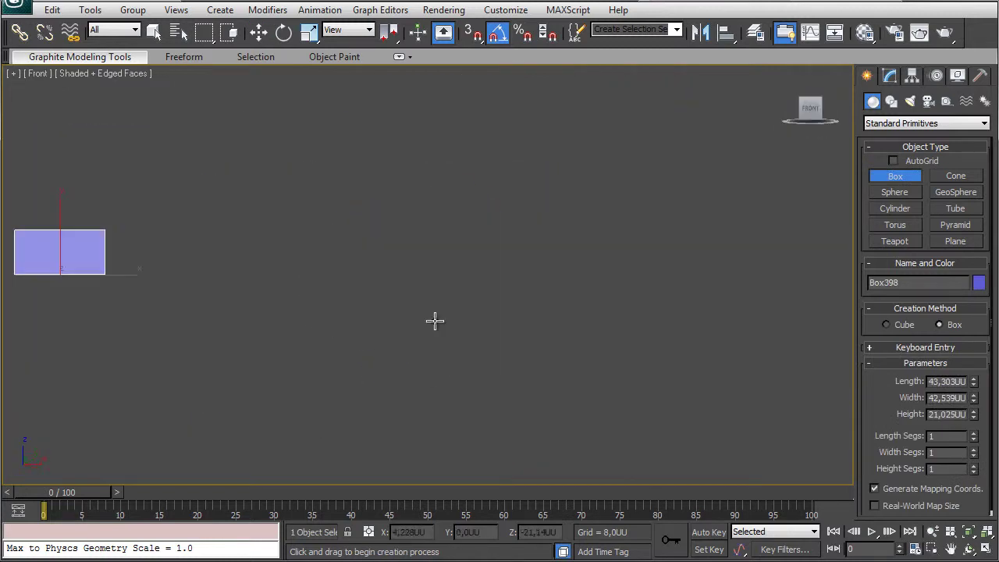
{"action": "scroll", "coordinate": [333, 318], "scroll_direction": "down", "scroll_amount": 5}
{"action": "middle_click_drag", "start_coordinate": [333, 305], "coordinate": [383, 340]}
{"action": "scroll", "coordinate": [390, 351], "scroll_direction": "up", "scroll_amount": 1}
{"action": "key", "text": "w"}
{"action": "left_click_drag", "start_coordinate": [345, 357], "coordinate": [421, 235]}
{"action": "scroll", "coordinate": [425, 242], "scroll_direction": "up", "scroll_amount": 5}
{"action": "middle_click_drag", "start_coordinate": [429, 245], "coordinate": [497, 286]}
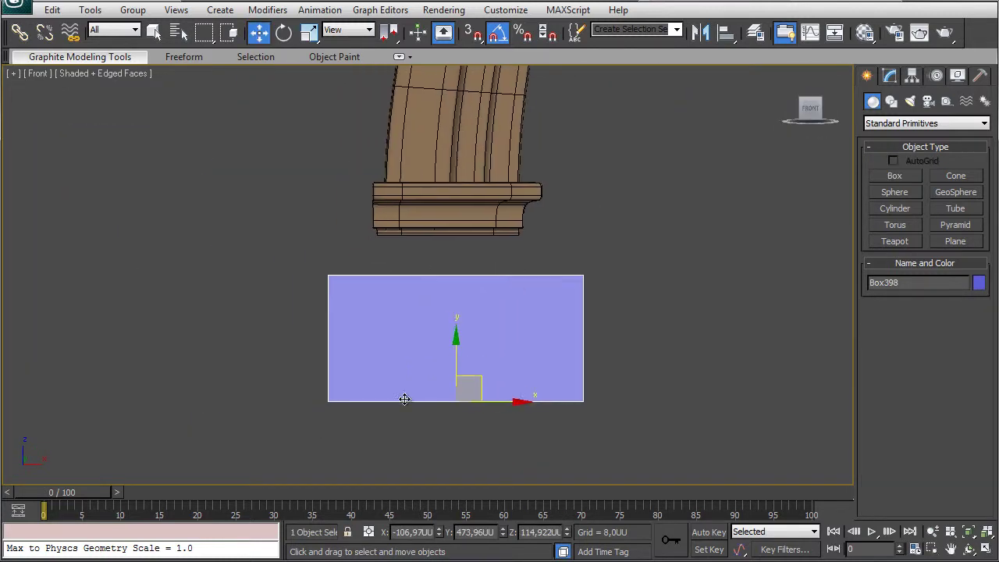
{"action": "key", "text": "r"}
{"action": "left_click_drag", "start_coordinate": [460, 394], "coordinate": [450, 476]}
Unhide all objects while leaving the hidden layers off.
{"action": "right_click", "coordinate": [524, 280]}
{"action": "left_click", "coordinate": [556, 251]}
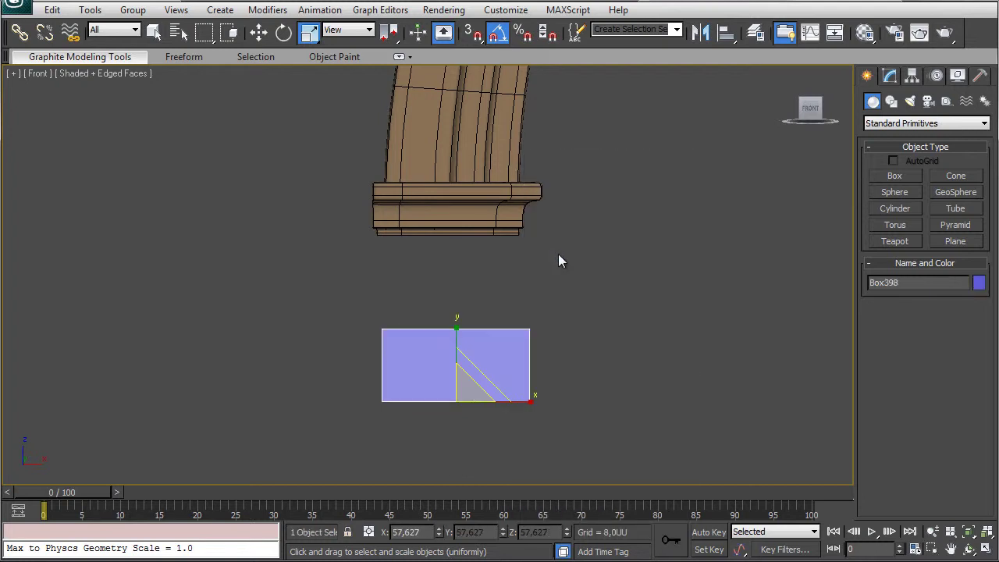
{"action": "left_click", "coordinate": [565, 318]}
{"action": "scroll", "coordinate": [566, 318], "scroll_direction": "down", "scroll_amount": 3}
{"action": "middle_click_drag", "start_coordinate": [535, 303], "coordinate": [340, 309]}
Add the capital block, arch moulding and armoured figure to the selected box and hide all unselected objects.
{"action": "left_click", "coordinate": [313, 249], "text": "ctrl"}
{"action": "left_click", "coordinate": [313, 269], "text": "ctrl"}
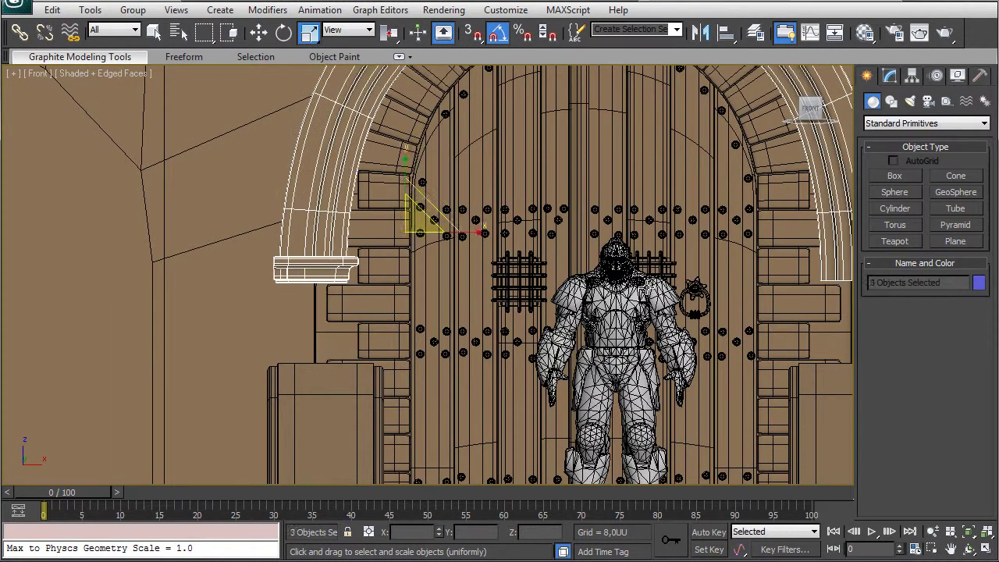
{"action": "left_click", "coordinate": [573, 291], "text": "ctrl"}
{"action": "right_click", "coordinate": [518, 268]}
{"action": "left_click", "coordinate": [552, 207]}
{"action": "left_click", "coordinate": [546, 211]}
{"action": "middle_click_drag", "start_coordinate": [427, 311], "coordinate": [502, 251]}
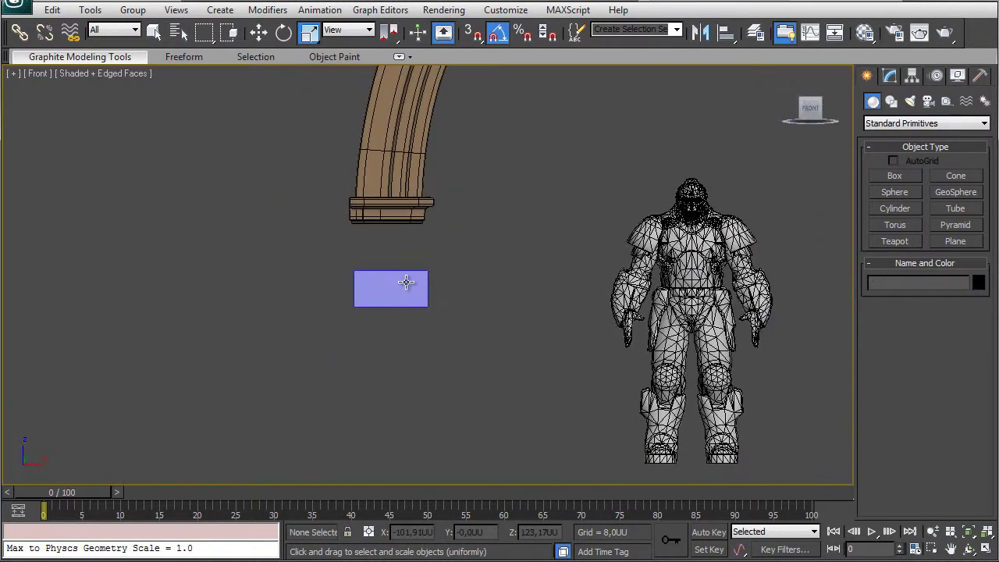
Select the new box, unhide all objects without unhiding layers, and check its position on the façade in wireframe.
{"action": "right_click", "coordinate": [454, 262]}
{"action": "left_click", "coordinate": [418, 280]}
{"action": "right_click", "coordinate": [476, 236]}
{"action": "left_click", "coordinate": [504, 160]}
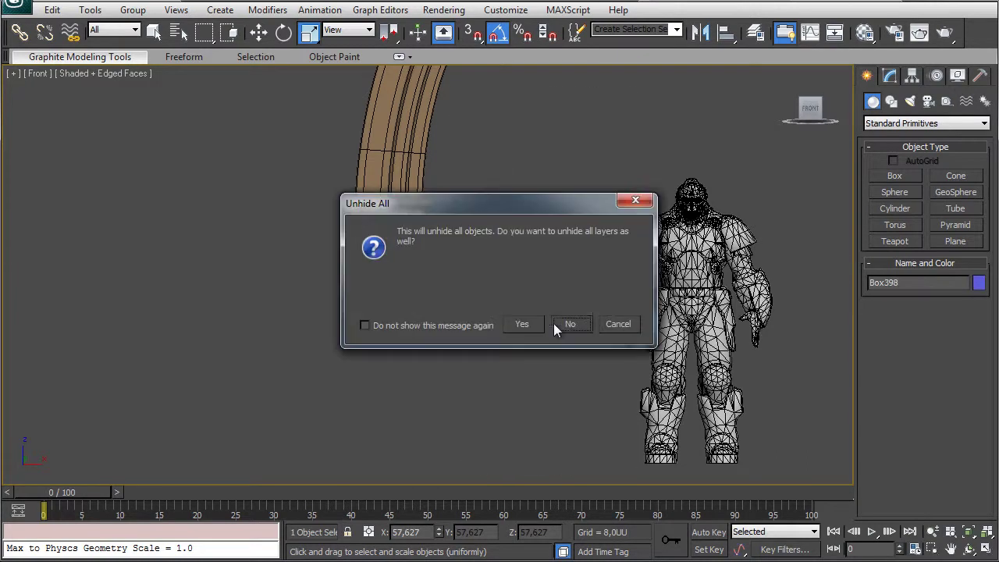
{"action": "left_click", "coordinate": [556, 324]}
{"action": "scroll", "coordinate": [561, 337], "scroll_direction": "down", "scroll_amount": 4}
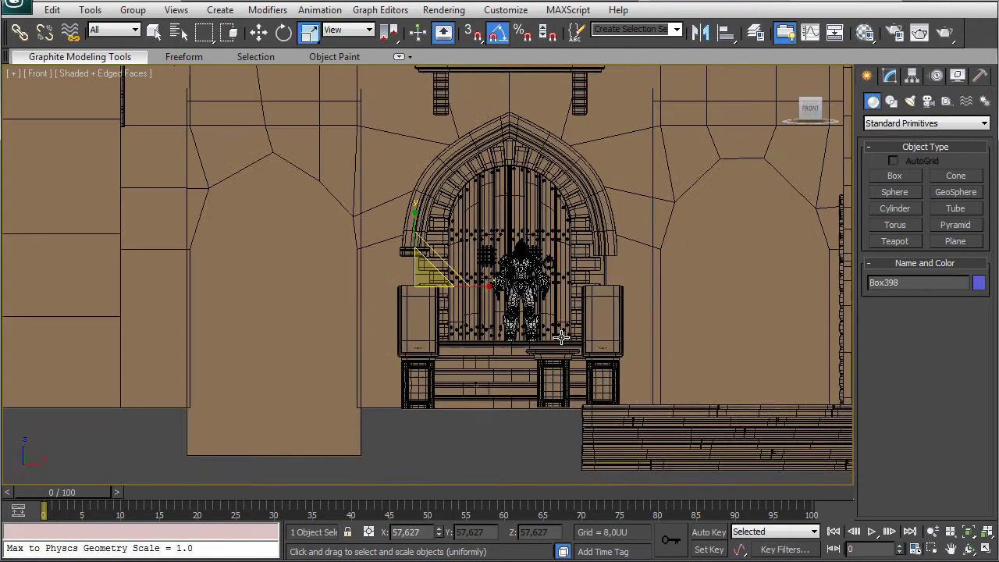
{"action": "scroll", "coordinate": [561, 337], "scroll_direction": "up", "scroll_amount": 4}
{"action": "key", "text": "F3"}
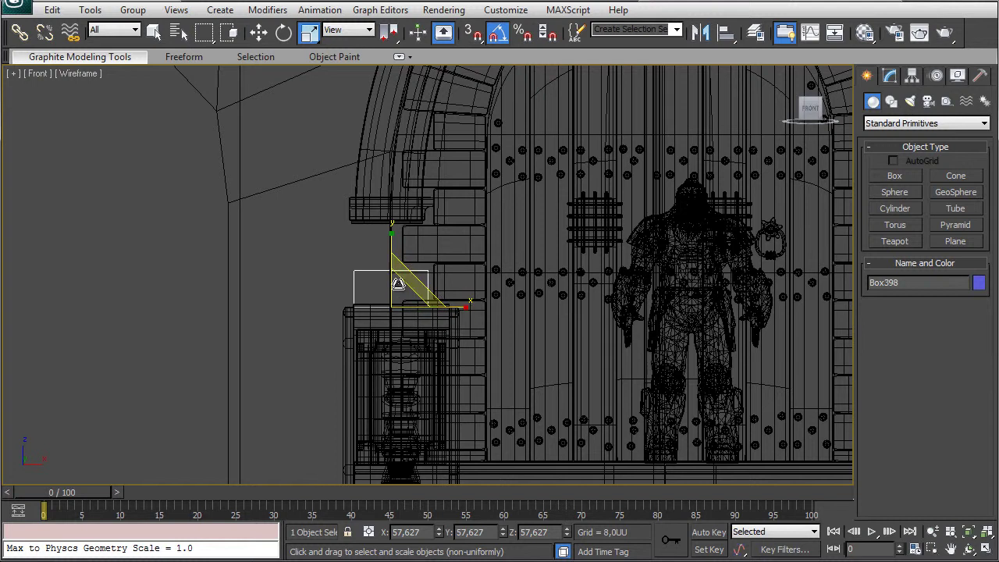
{"action": "key", "text": "F3"}
Add the capital block, arch moulding and armoured figure to the selected box and hide all unselected objects.
{"action": "left_click", "coordinate": [417, 210], "text": "ctrl"}
{"action": "left_click", "coordinate": [414, 181], "text": "ctrl"}
{"action": "left_click", "coordinate": [686, 242], "text": "ctrl"}
{"action": "right_click", "coordinate": [620, 242]}
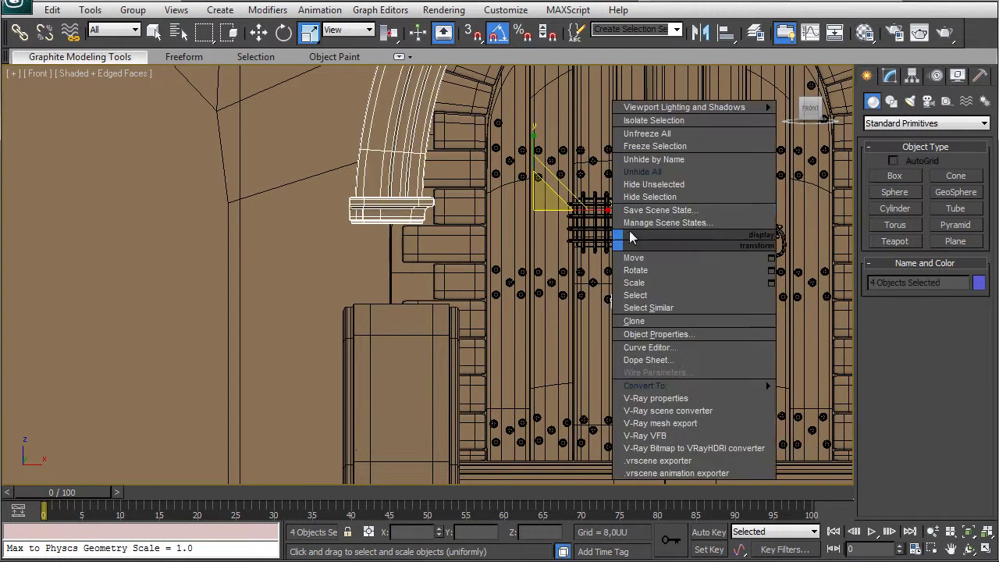
{"action": "left_click", "coordinate": [648, 185]}
Align the box to the centre of the capital block and place it just beneath, narrowed to about 52.7 percent in X.
{"action": "left_click", "coordinate": [524, 233]}
{"action": "left_click", "coordinate": [406, 289]}
{"action": "key", "text": "z"}
{"action": "left_click", "coordinate": [474, 133]}
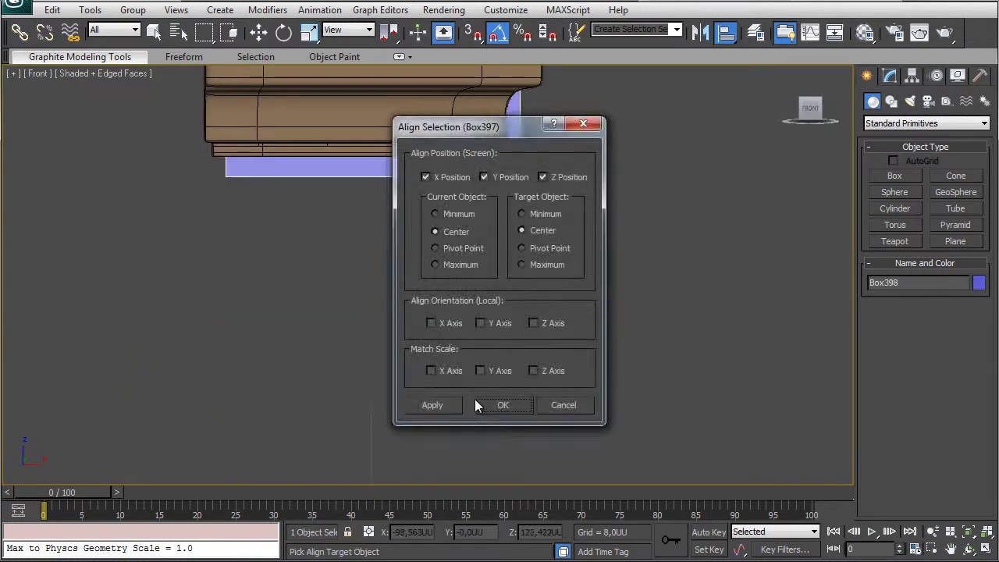
{"action": "left_click", "coordinate": [499, 404]}
{"action": "key", "text": "w"}
{"action": "left_click_drag", "start_coordinate": [375, 178], "coordinate": [375, 251]}
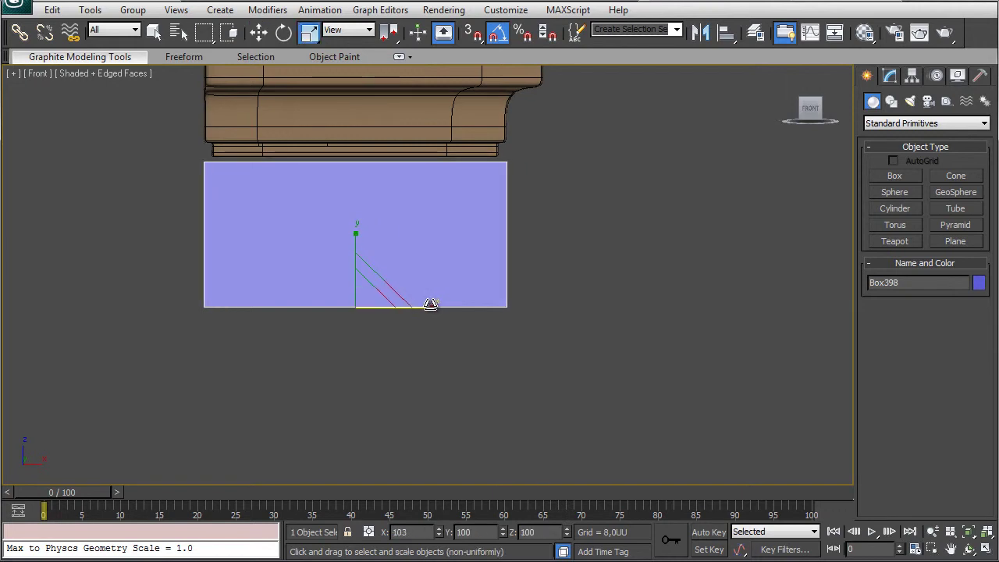
Convert the box to an editable poly and move one side's vertices inward in the front view to about half the width.
{"action": "right_click", "coordinate": [397, 236]}
{"action": "mouse_move", "coordinate": [449, 378]}
{"action": "left_click", "coordinate": [569, 391]}
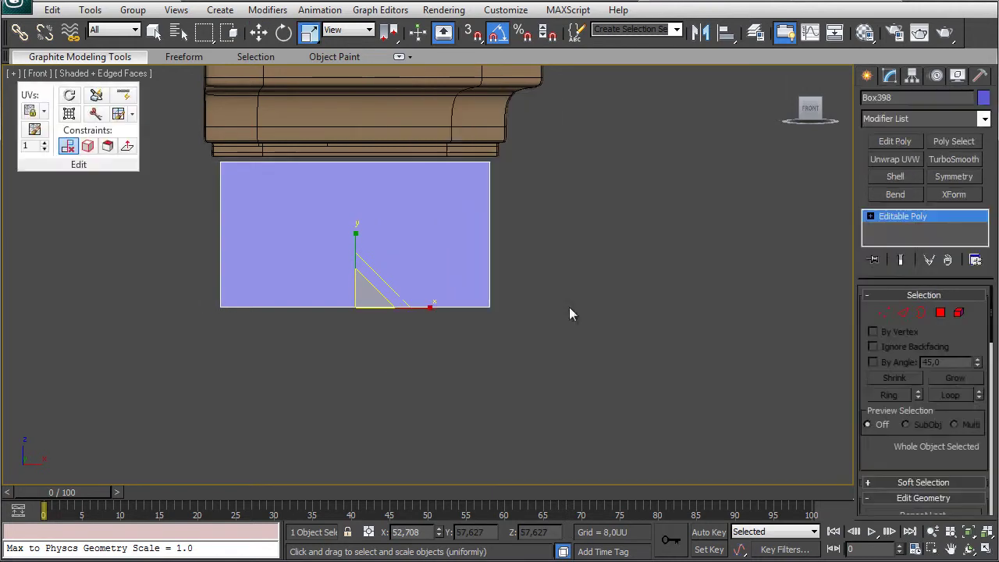
{"action": "left_click_drag", "start_coordinate": [551, 233], "coordinate": [423, 229]}
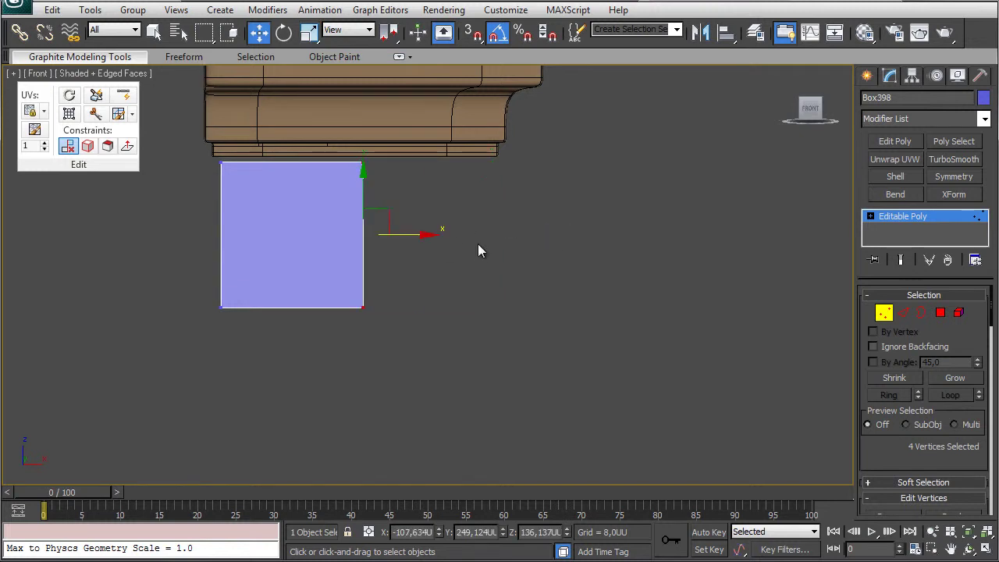
Lengthen the box in the left view by moving the vertices at both ends outward under the capital.
{"action": "key", "text": "p"}
{"action": "left_click_drag", "start_coordinate": [471, 250], "coordinate": [468, 260], "text": "alt"}
{"action": "scroll", "coordinate": [468, 260], "scroll_direction": "up", "scroll_amount": 5}
{"action": "middle_click_drag", "start_coordinate": [468, 260], "coordinate": [435, 243], "text": "alt"}
{"action": "key", "text": "l"}
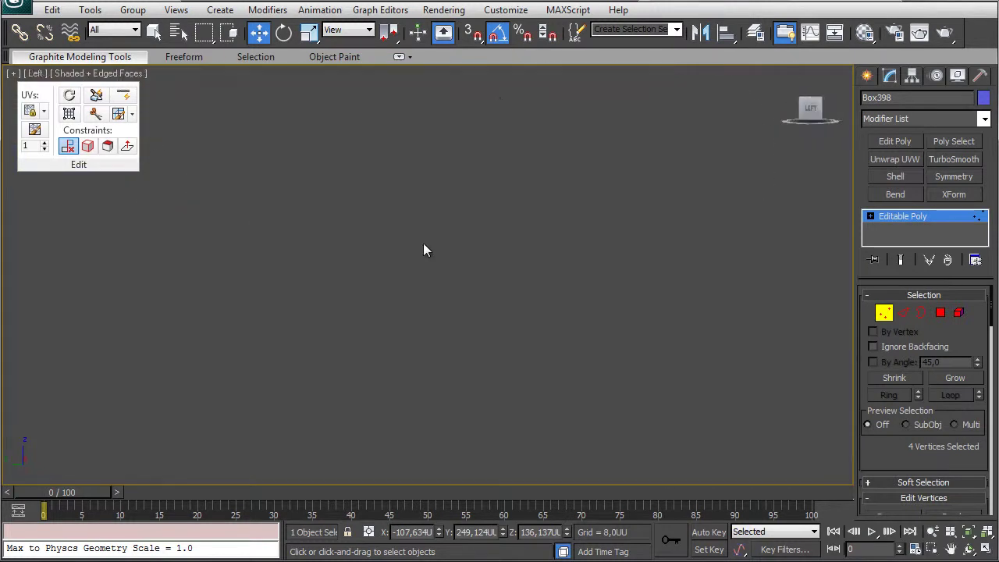
{"action": "key", "text": "z"}
{"action": "left_click_drag", "start_coordinate": [646, 272], "coordinate": [702, 272]}
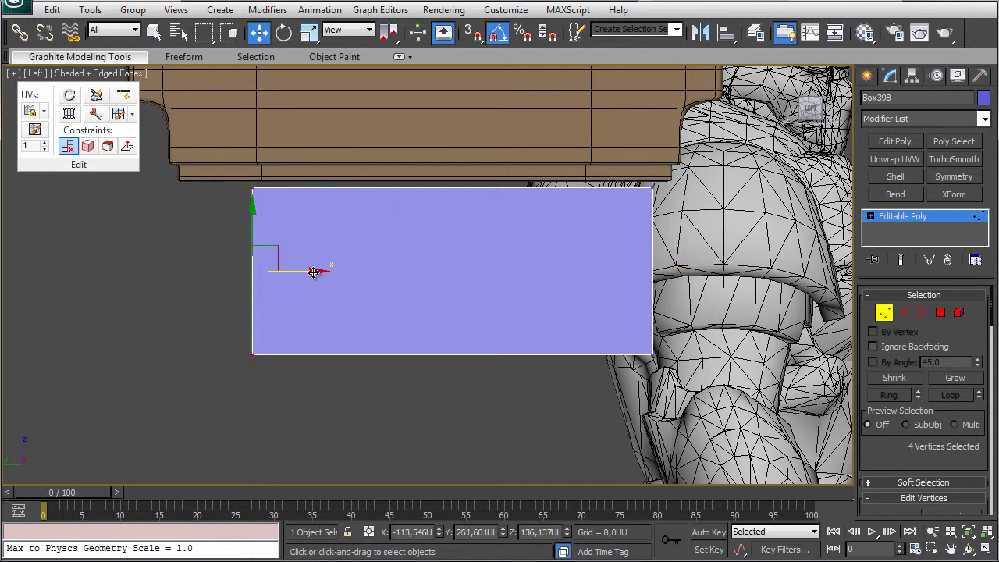
{"action": "left_click_drag", "start_coordinate": [313, 273], "coordinate": [257, 271]}
Add supporting edge loops near the box's edges and apply TurboSmooth with 2 iterations and isoline display.
{"action": "key", "text": "p"}
{"action": "key", "text": "z"}
{"action": "mouse_move", "coordinate": [287, 286]}
{"action": "middle_mouse_down", "text": "alt"}
{"action": "mouse_move", "coordinate": [598, 282]}
{"action": "mouse_move", "coordinate": [289, 285]}
{"action": "middle_mouse_up", "text": "alt"}
{"action": "middle_click_drag", "start_coordinate": [600, 328], "coordinate": [452, 202], "text": "alt"}
{"action": "middle_click_drag", "start_coordinate": [483, 318], "coordinate": [349, 207], "text": "alt"}
{"action": "middle_click_drag", "start_coordinate": [427, 202], "coordinate": [600, 227], "text": "alt"}
{"action": "left_click", "coordinate": [953, 158]}
{"action": "left_click", "coordinate": [974, 317]}
{"action": "left_click", "coordinate": [877, 360]}
{"action": "key", "text": "w"}
{"action": "middle_click_drag", "start_coordinate": [674, 300], "coordinate": [375, 289], "text": "alt"}
Assign the brown stone material to the smoothed block and set its object colour to black.
{"action": "key", "text": "m"}
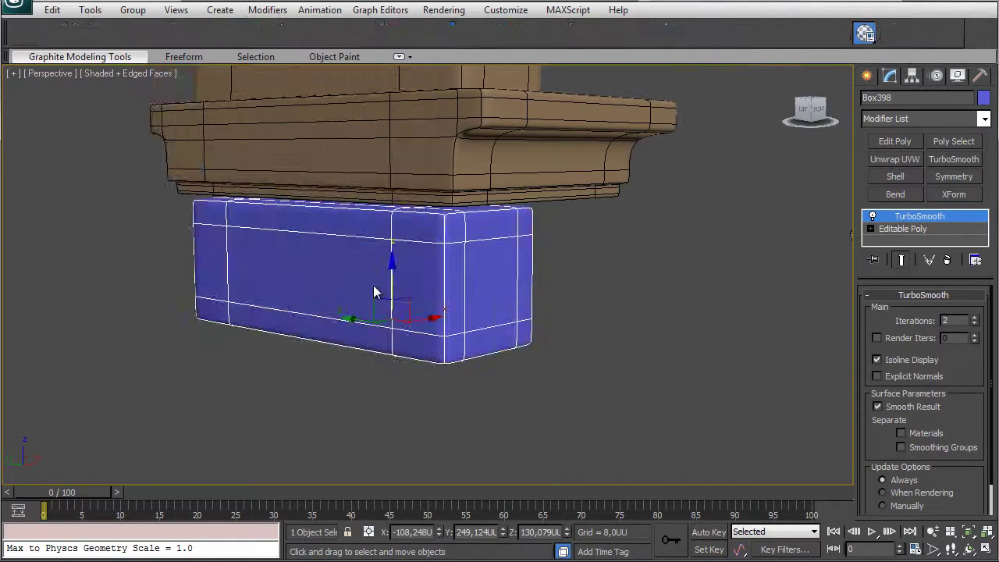
{"action": "left_click", "coordinate": [197, 249]}
{"action": "left_click", "coordinate": [983, 97]}
{"action": "left_click", "coordinate": [619, 312]}
{"action": "left_click", "coordinate": [577, 363]}
Centre the block's pivot on the object and nudge the block up towards the capital in the front view.
{"action": "key", "text": "f"}
{"action": "key", "text": "z"}
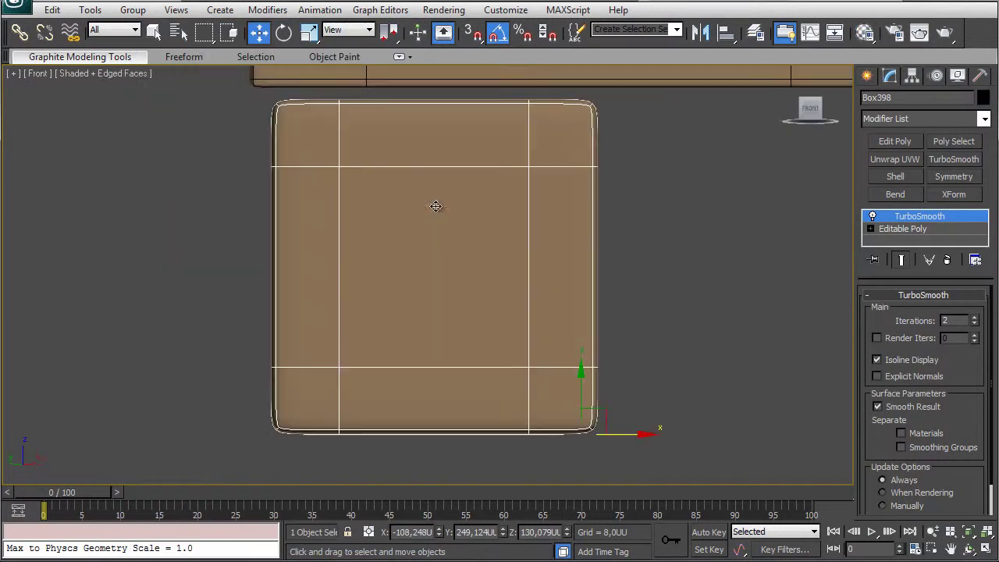
{"action": "left_click", "coordinate": [910, 78]}
{"action": "left_click", "coordinate": [920, 174]}
{"action": "left_click", "coordinate": [916, 253]}
{"action": "left_click", "coordinate": [917, 175]}
{"action": "left_click", "coordinate": [889, 77]}
{"action": "left_click_drag", "start_coordinate": [435, 218], "coordinate": [435, 206]}
Copy the block sideways in the front view so the two stones sit side by side under the capital.
{"action": "key", "text": "p"}
{"action": "key", "text": "e"}
{"action": "key", "text": "f"}
{"action": "key", "text": "z"}
{"action": "key", "text": "w"}
{"action": "scroll", "coordinate": [487, 226], "scroll_direction": "down", "scroll_amount": 2}
{"action": "middle_click_drag", "start_coordinate": [493, 219], "coordinate": [394, 286]}
{"action": "left_click_drag", "start_coordinate": [392, 339], "coordinate": [632, 339], "text": "shift"}
{"action": "left_click", "coordinate": [501, 343]}
Narrow the copied block by moving its outer-side vertices inward to fit under the capital, and return to TurboSmooth.
{"action": "left_click", "coordinate": [899, 231]}
{"action": "key", "text": "1"}
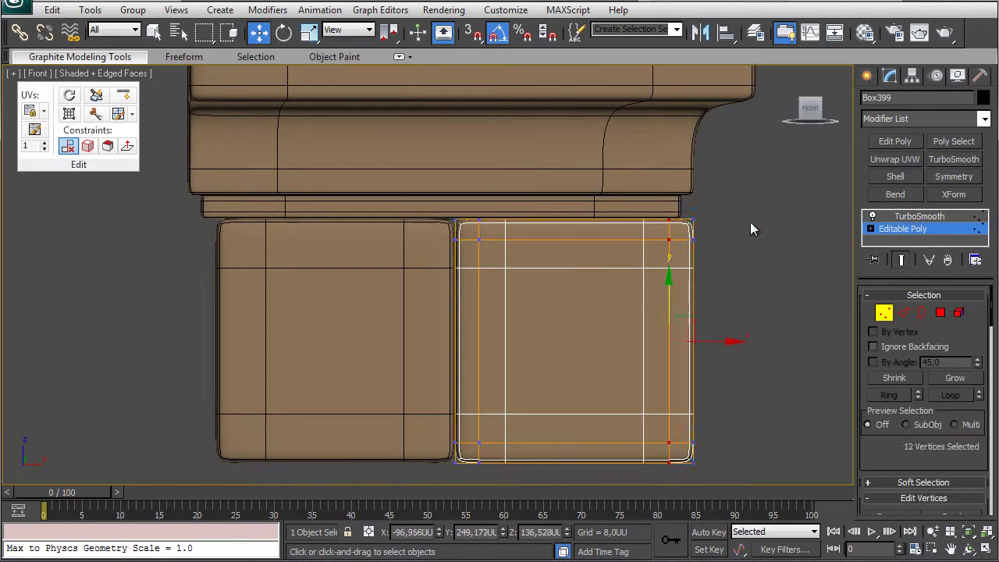
{"action": "left_click_drag", "start_coordinate": [743, 340], "coordinate": [721, 343]}
{"action": "left_click", "coordinate": [919, 216]}
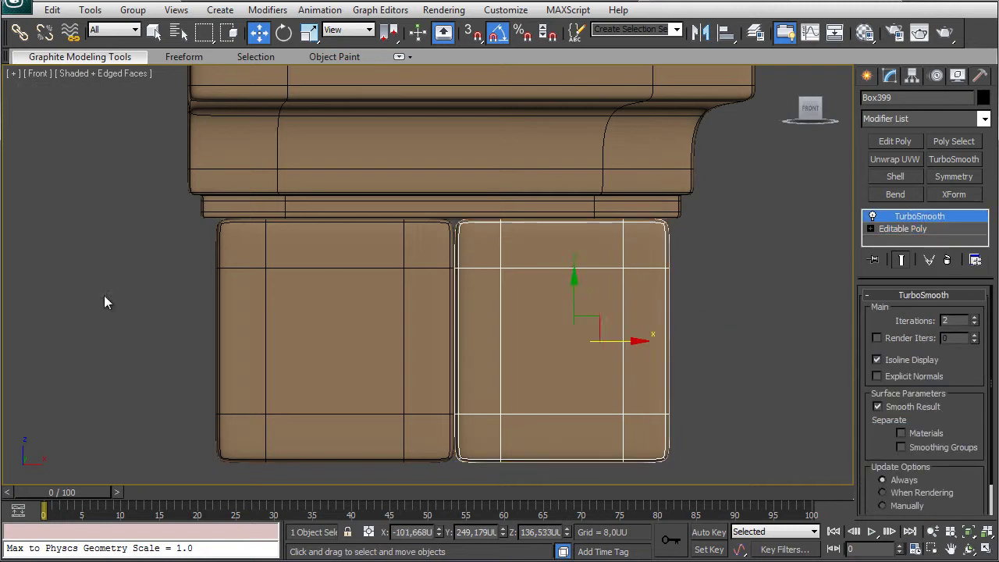
Copy both blocks straight down as a second course and rotate the copies a quarter turn about the vertical axis.
{"action": "left_click_drag", "start_coordinate": [105, 302], "coordinate": [614, 335]}
{"action": "scroll", "coordinate": [614, 336], "scroll_direction": "down", "scroll_amount": 2}
{"action": "middle_click_drag", "start_coordinate": [614, 336], "coordinate": [615, 276]}
{"action": "mouse_move", "coordinate": [444, 211]}
{"action": "left_mouse_down", "text": "shift"}
{"action": "mouse_move", "coordinate": [445, 389]}
{"action": "mouse_move", "coordinate": [481, 388]}
{"action": "left_mouse_up", "text": "shift"}
{"action": "left_click", "coordinate": [503, 343]}
{"action": "scroll", "coordinate": [429, 385], "scroll_direction": "down", "scroll_amount": 2}
{"action": "key", "text": "e"}
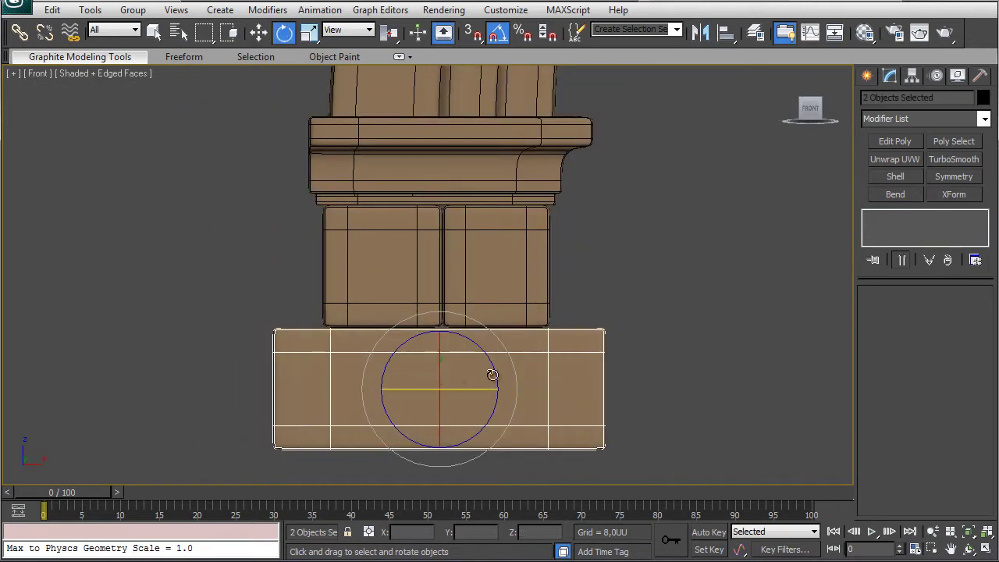
Shorten the two rotated lower blocks by moving their end vertices inward to match the upper course's width.
{"action": "left_click", "coordinate": [617, 337]}
{"action": "left_click", "coordinate": [571, 358]}
{"action": "left_click", "coordinate": [902, 229]}
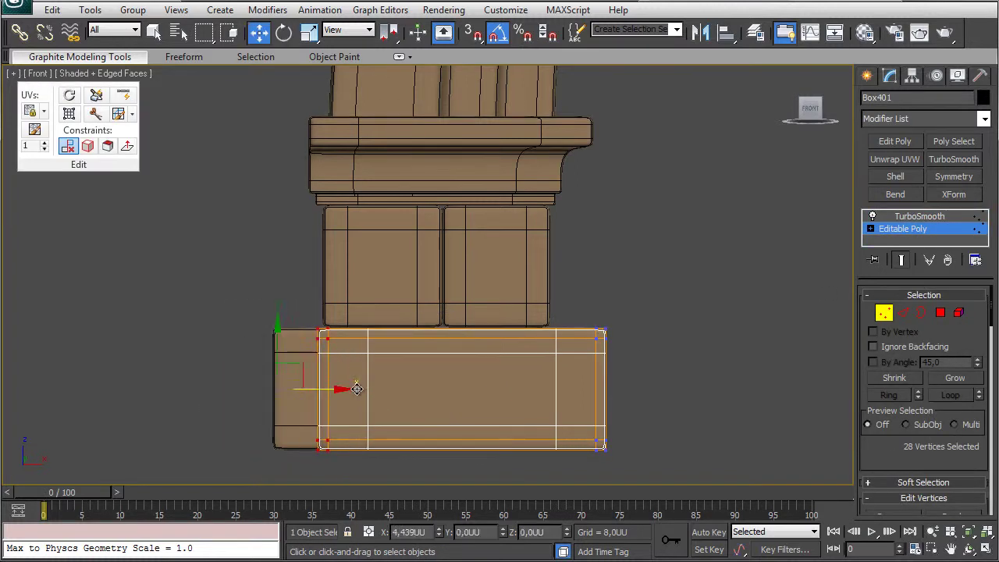
{"action": "left_click", "coordinate": [897, 217]}
{"action": "left_click", "coordinate": [581, 359]}
{"action": "left_click", "coordinate": [898, 228]}
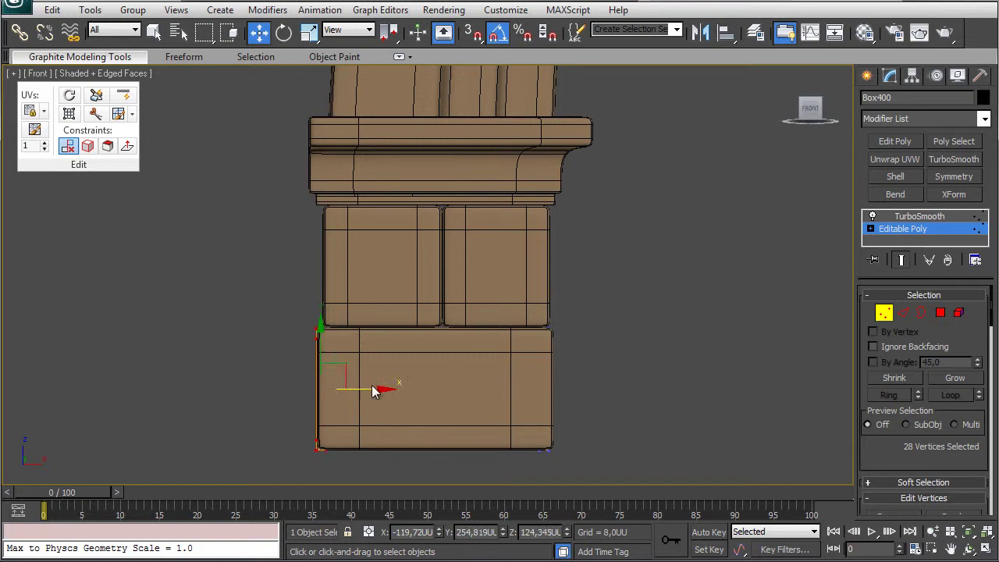
{"action": "key", "text": "1"}
{"action": "left_click", "coordinate": [564, 287]}
Widen the front block of the lower course in the left view by moving its side vertices outward on both sides.
{"action": "scroll", "coordinate": [566, 290], "scroll_direction": "down", "scroll_amount": 3}
{"action": "middle_click_drag", "start_coordinate": [599, 358], "coordinate": [352, 351]}
{"action": "scroll", "coordinate": [591, 287], "scroll_direction": "down", "scroll_amount": 5}
{"action": "key", "text": "p"}
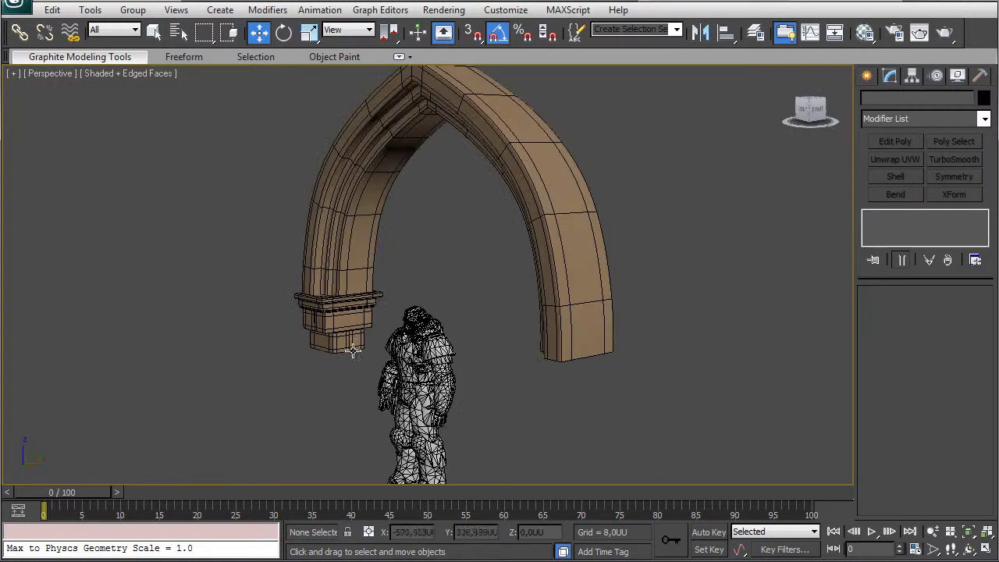
{"action": "left_click", "coordinate": [352, 351]}
{"action": "left_click", "coordinate": [359, 346], "text": "ctrl"}
{"action": "key", "text": "z"}
{"action": "key", "text": "l"}
{"action": "key", "text": "z"}
{"action": "scroll", "coordinate": [361, 342], "scroll_direction": "down", "scroll_amount": 4}
{"action": "middle_click_drag", "start_coordinate": [401, 223], "coordinate": [366, 315]}
{"action": "scroll", "coordinate": [366, 314], "scroll_direction": "down", "scroll_amount": 2}
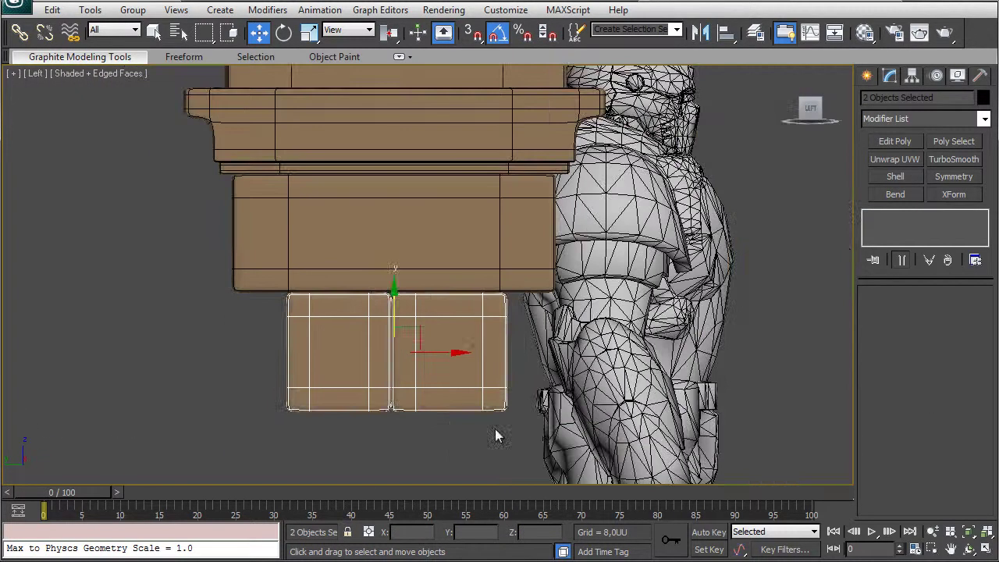
{"action": "left_click", "coordinate": [451, 352]}
{"action": "key", "text": "1"}
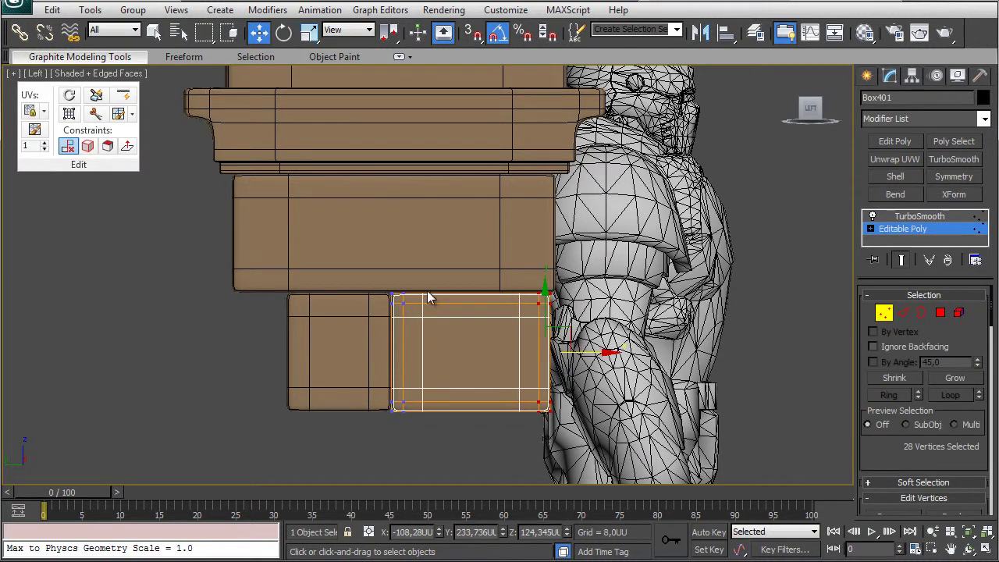
{"action": "left_click", "coordinate": [911, 217]}
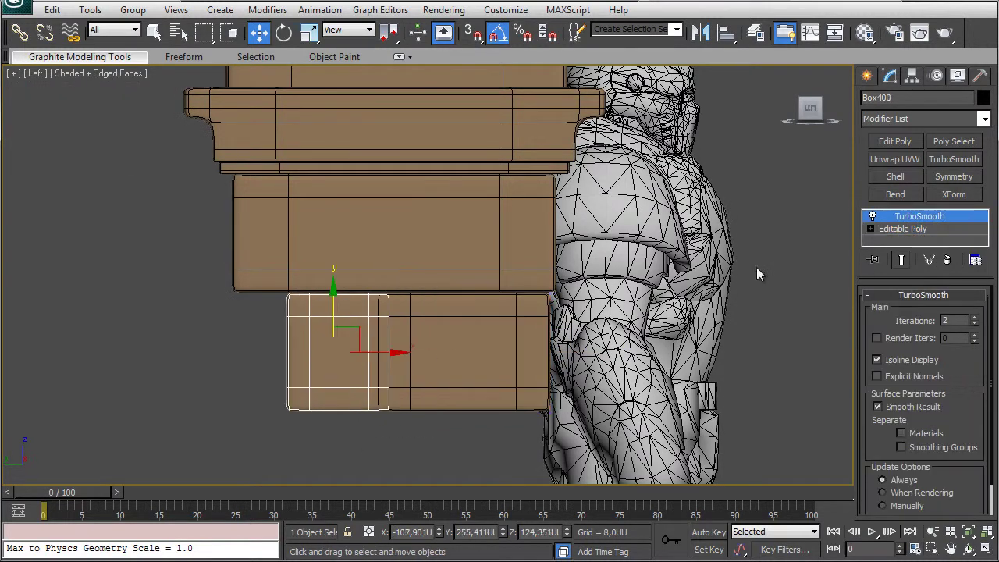
Extend the rear lower block outward in the left view and pull its inner side back to clear the front block.
{"action": "key", "text": "1"}
{"action": "left_click_drag", "start_coordinate": [334, 352], "coordinate": [294, 352]}
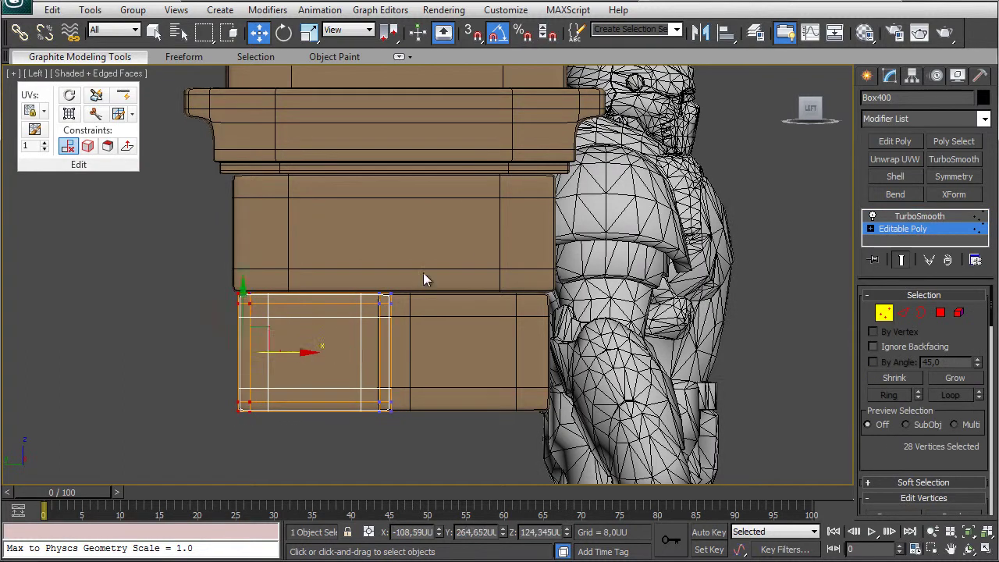
{"action": "left_click", "coordinate": [910, 217]}
{"action": "left_click", "coordinate": [450, 422]}
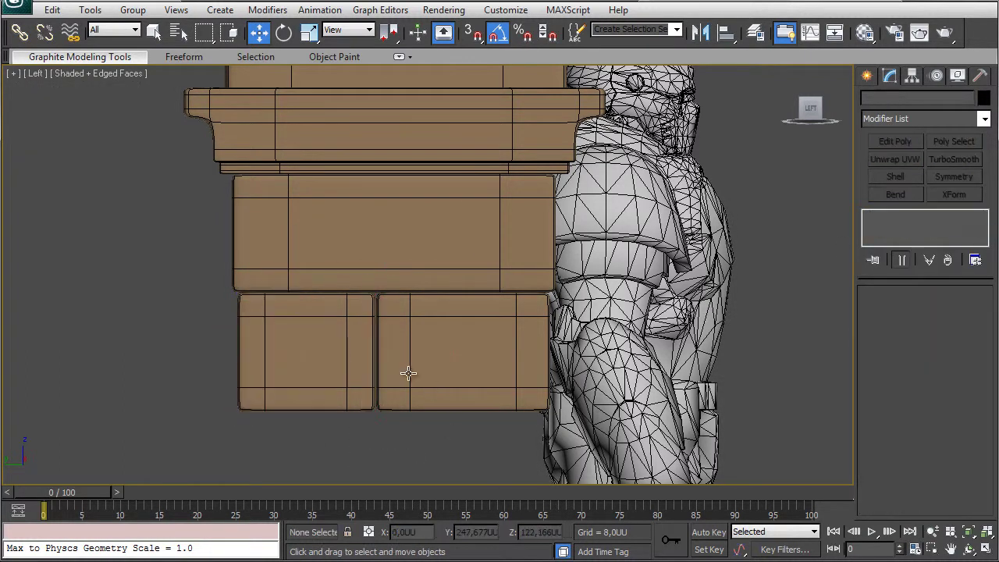
Move the rear lower block's inner-side vertices closer to the front block to tighten the joint.
{"action": "scroll", "coordinate": [383, 382], "scroll_direction": "up", "scroll_amount": 5}
{"action": "left_click", "coordinate": [290, 238]}
{"action": "key", "text": "1"}
{"action": "key", "text": "1"}
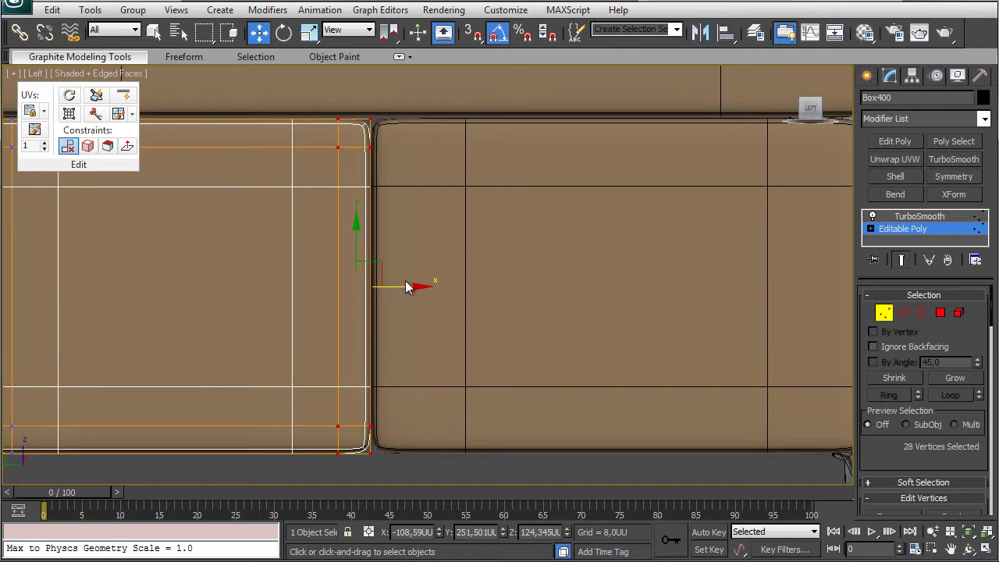
{"action": "left_click", "coordinate": [909, 217]}
Widen the upper course's first block in the front view by moving its inner-side vertices towards the neighbouring block.
{"action": "scroll", "coordinate": [539, 249], "scroll_direction": "down", "scroll_amount": 2}
{"action": "key", "text": "f"}
{"action": "key", "text": "z"}
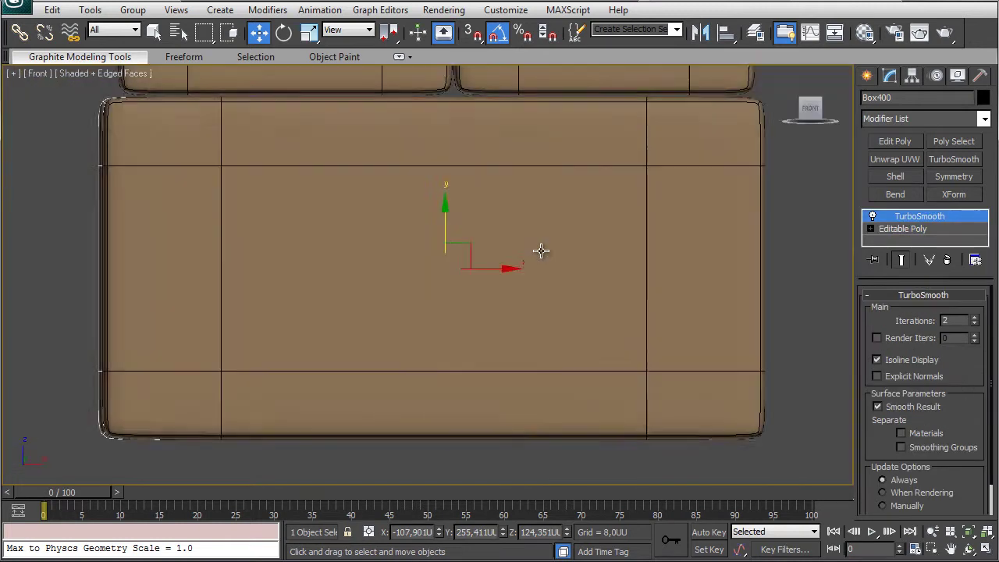
{"action": "scroll", "coordinate": [539, 250], "scroll_direction": "down", "scroll_amount": 4}
{"action": "middle_click_drag", "start_coordinate": [535, 243], "coordinate": [513, 337]}
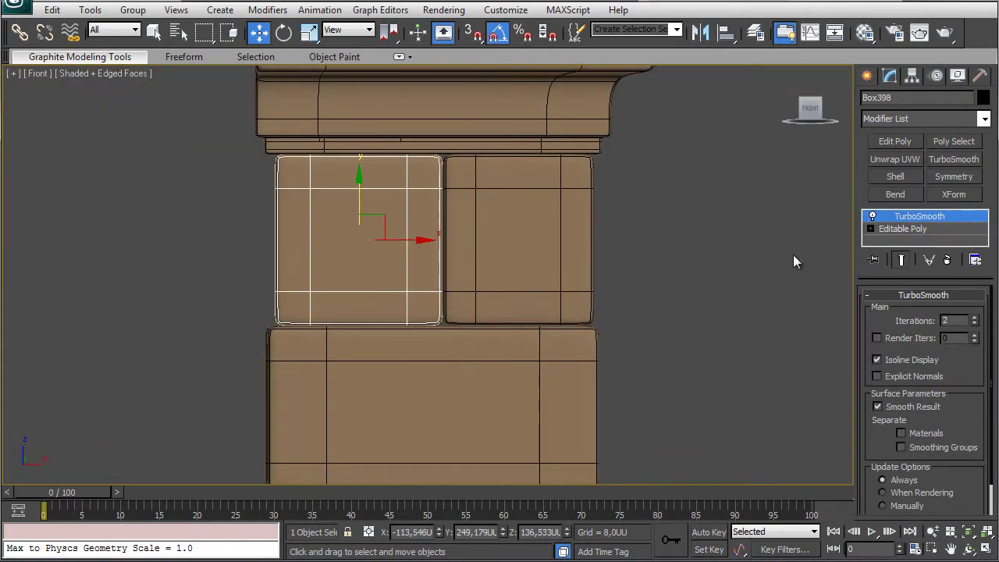
{"action": "left_click", "coordinate": [897, 229]}
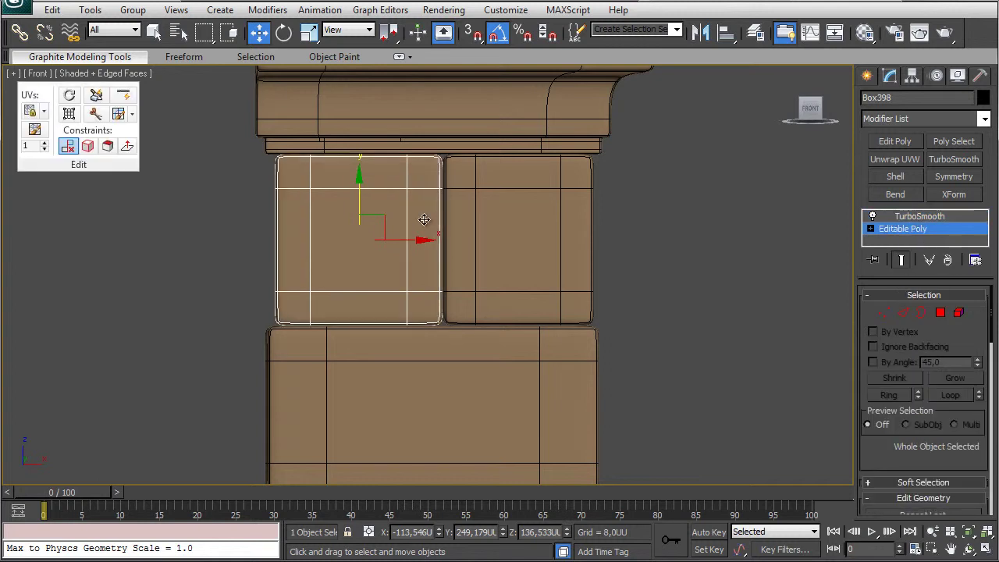
{"action": "left_click_drag", "start_coordinate": [508, 241], "coordinate": [508, 241]}
{"action": "left_click", "coordinate": [909, 217]}
Narrow the neighbouring upper block from its inner side and fine-tune the vertices to leave a thin joint.
{"action": "left_click", "coordinate": [574, 224]}
{"action": "left_click", "coordinate": [893, 231]}
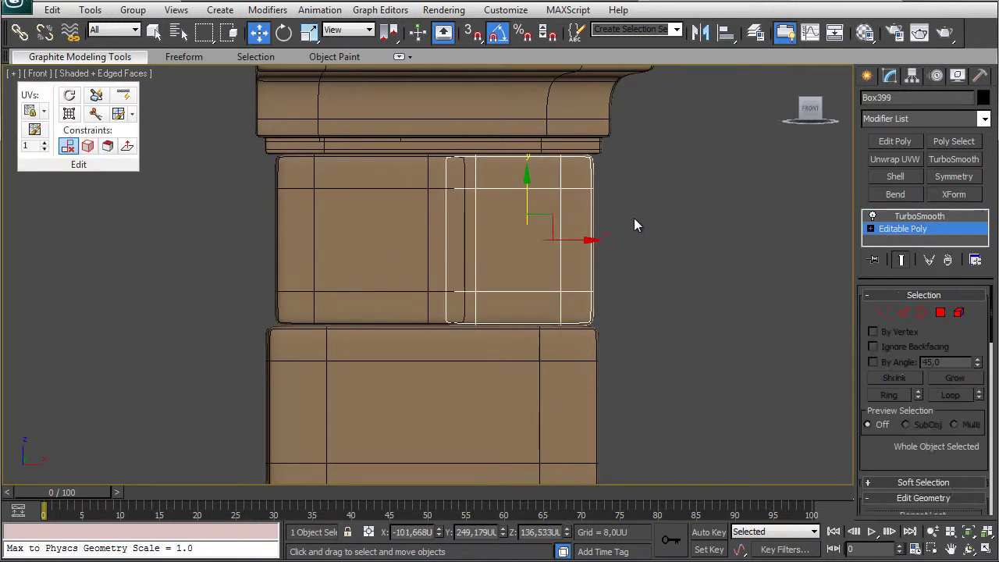
{"action": "key", "text": "1"}
{"action": "left_click_drag", "start_coordinate": [640, 133], "coordinate": [544, 357]}
{"action": "left_click_drag", "start_coordinate": [492, 240], "coordinate": [516, 239]}
{"action": "middle_click_drag", "start_coordinate": [577, 210], "coordinate": [476, 245]}
{"action": "scroll", "coordinate": [475, 242], "scroll_direction": "up", "scroll_amount": 5}
{"action": "left_click_drag", "start_coordinate": [374, 276], "coordinate": [378, 275]}
{"action": "left_click", "coordinate": [914, 218]}
{"action": "left_click", "coordinate": [702, 225]}
Select the four blocks and examine both courses and their joints from several angles in the perspective view.
{"action": "scroll", "coordinate": [702, 224], "scroll_direction": "down", "scroll_amount": 7}
{"action": "middle_click_drag", "start_coordinate": [552, 338], "coordinate": [587, 297]}
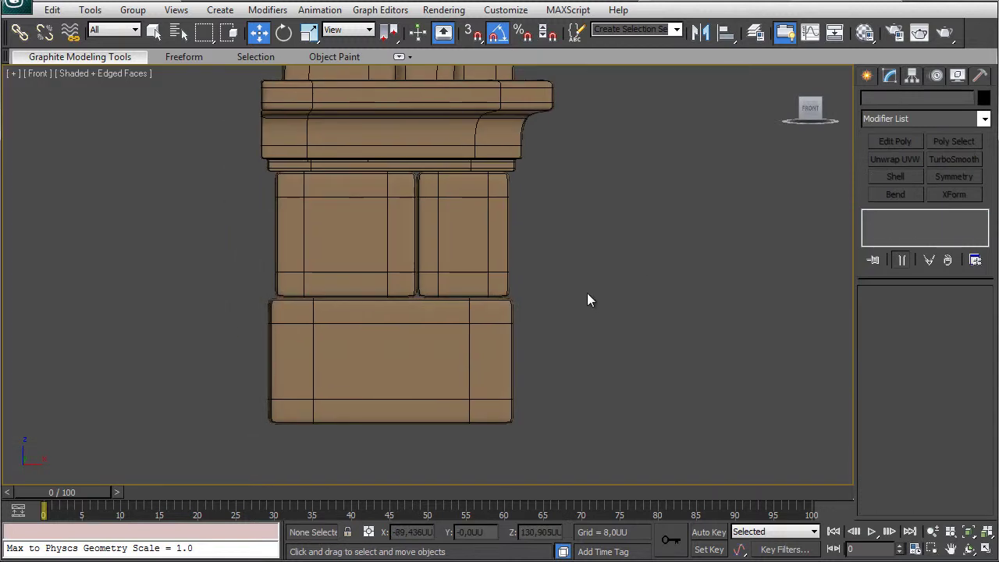
{"action": "left_click", "coordinate": [462, 238]}
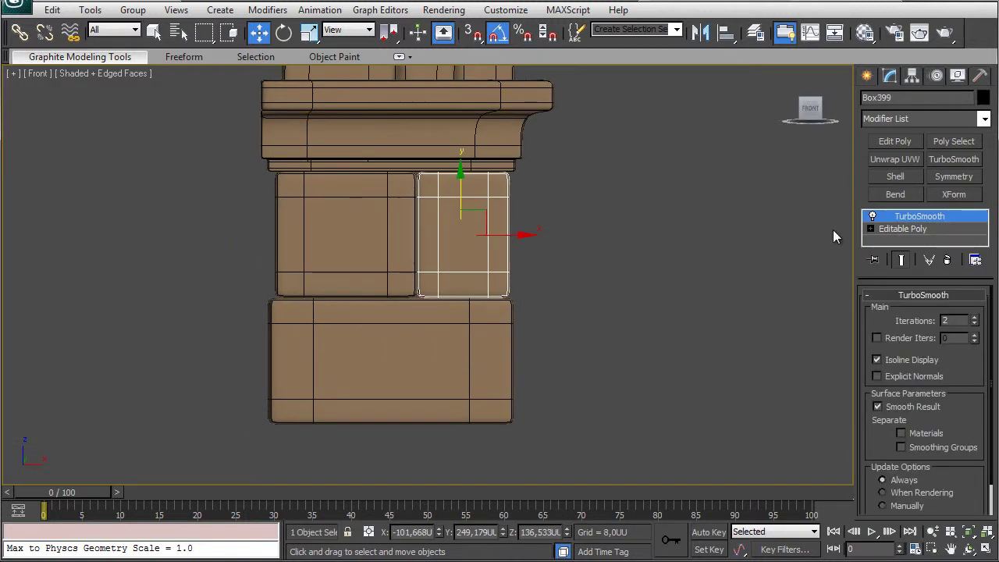
{"action": "left_click", "coordinate": [606, 264]}
{"action": "key", "text": "p"}
{"action": "middle_click_drag", "start_coordinate": [606, 263], "coordinate": [584, 286], "text": "alt"}
{"action": "left_click_drag", "start_coordinate": [584, 285], "coordinate": [730, 139]}
{"action": "key", "text": "z"}
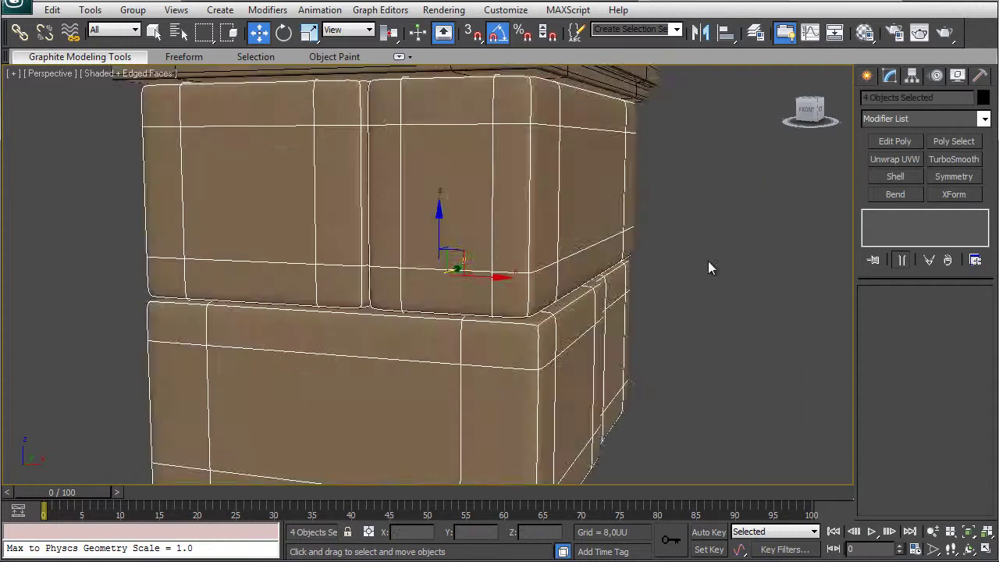
{"action": "scroll", "coordinate": [708, 261], "scroll_direction": "down", "scroll_amount": 5}
{"action": "middle_click_drag", "start_coordinate": [708, 261], "coordinate": [528, 121], "text": "alt"}
{"action": "scroll", "coordinate": [528, 122], "scroll_direction": "up", "scroll_amount": 5}
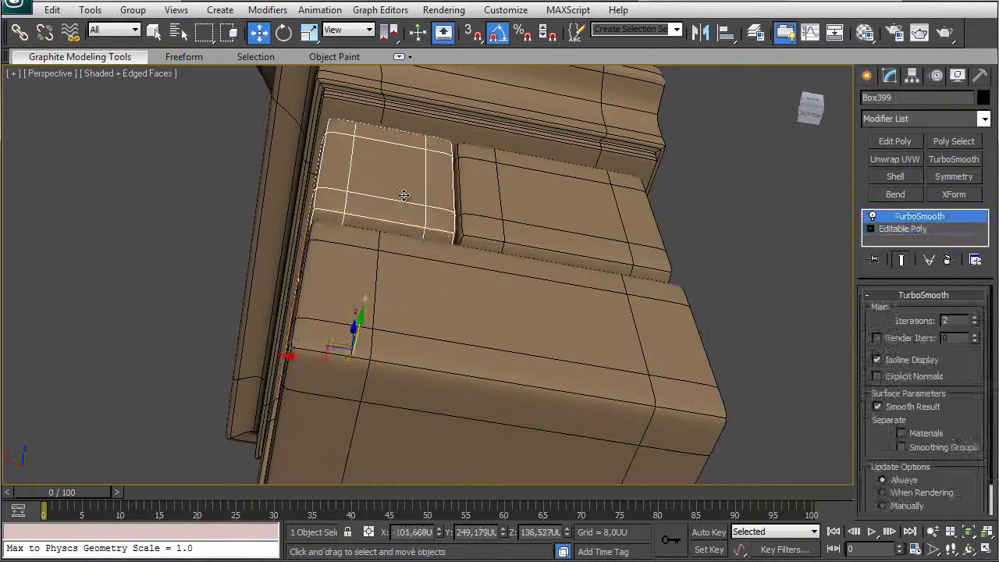
Adjust the narrower upper block's vertices along its depth and shift a group of corner vertices on the wider block.
{"action": "left_click", "coordinate": [902, 229]}
{"action": "key", "text": "1"}
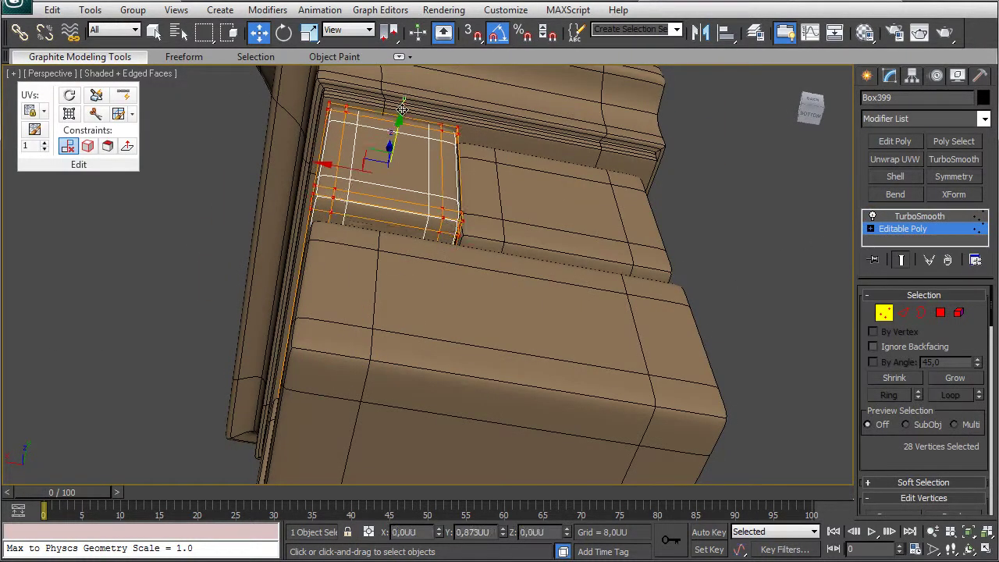
{"action": "middle_click_drag", "start_coordinate": [401, 109], "coordinate": [697, 218], "text": "alt"}
{"action": "key", "text": "1"}
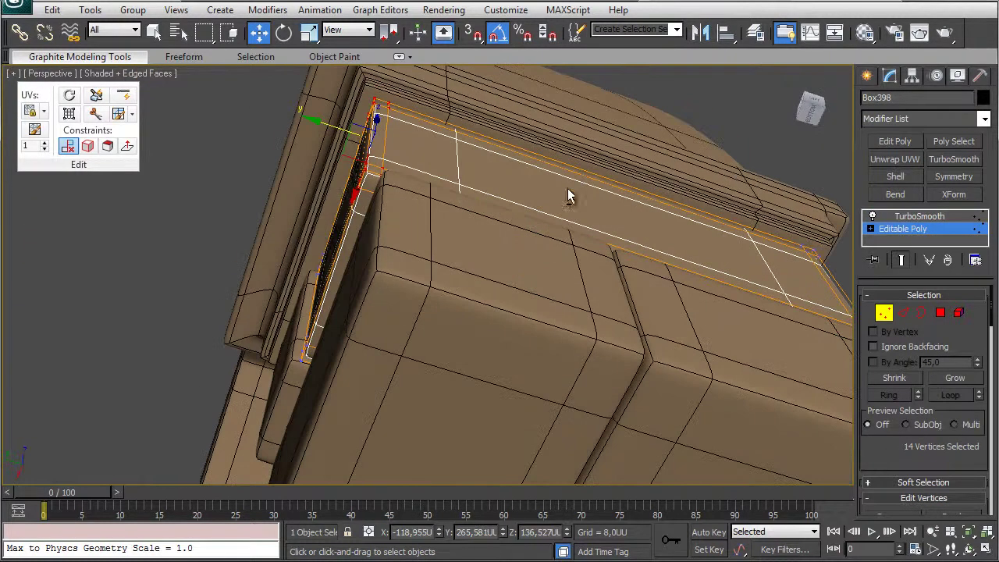
{"action": "left_click", "coordinate": [906, 217]}
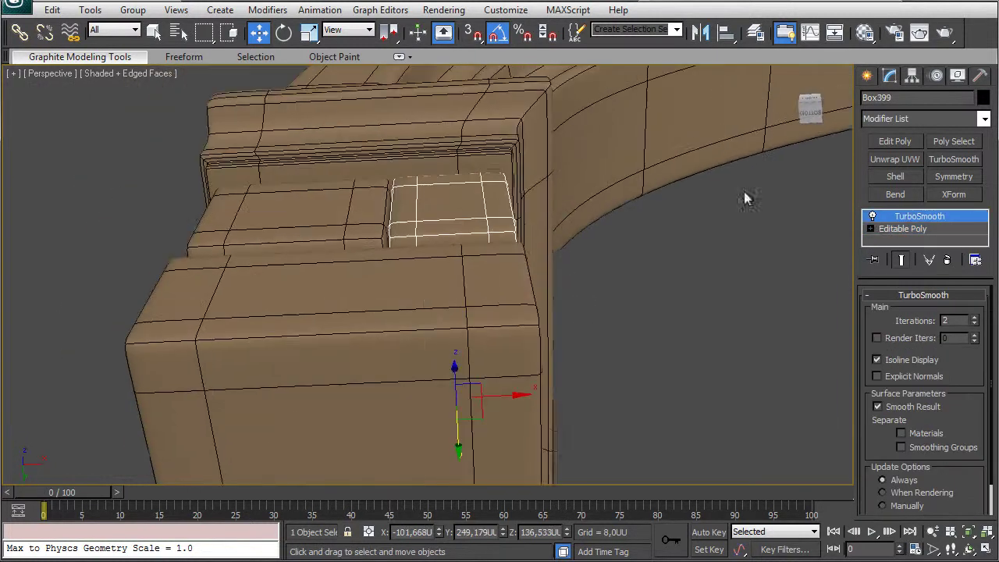
{"action": "left_click", "coordinate": [897, 228]}
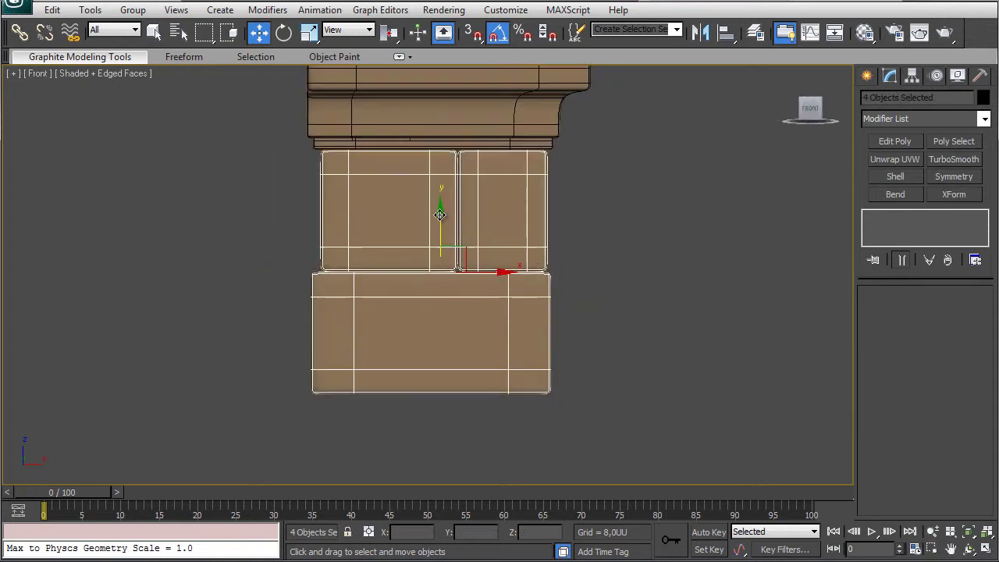
Rotate the lower four pillar blocks about the vertical axis to stagger their joint, and realign them beneath the courses above.
{"action": "key", "text": "e"}
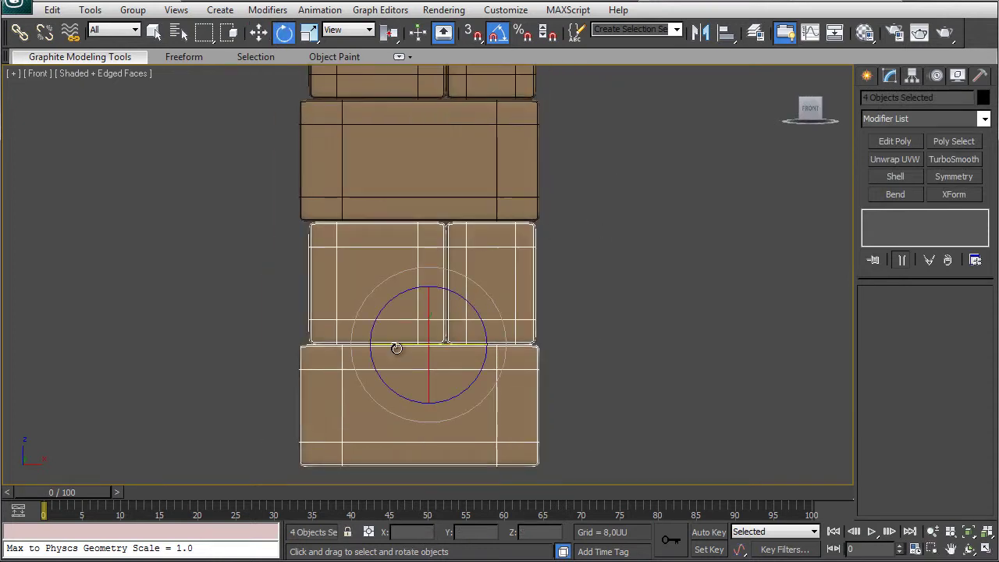
{"action": "left_click_drag", "start_coordinate": [397, 348], "coordinate": [526, 340]}
{"action": "key", "text": "w"}
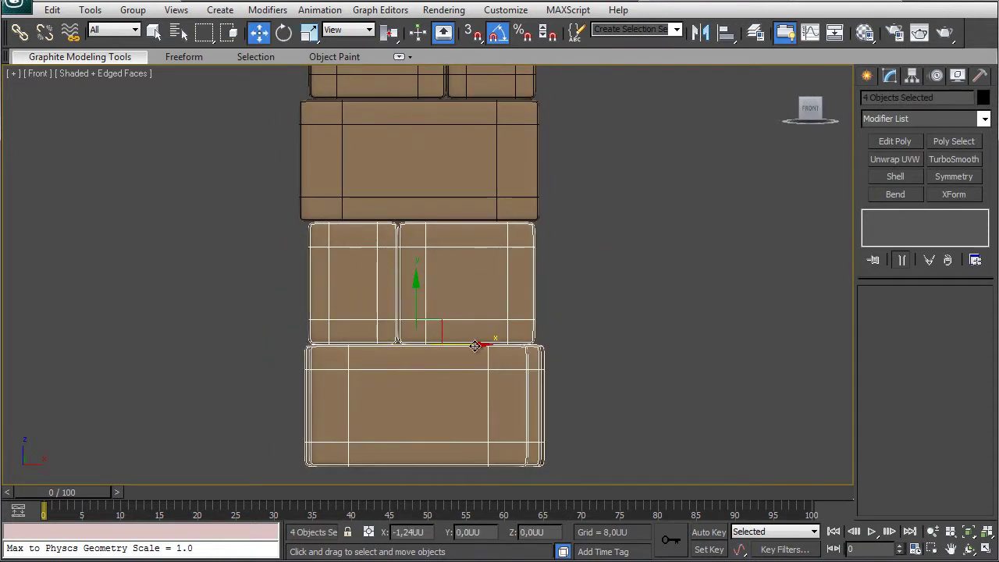
{"action": "scroll", "coordinate": [474, 346], "scroll_direction": "up", "scroll_amount": 5}
{"action": "scroll", "coordinate": [408, 295], "scroll_direction": "down", "scroll_amount": 2}
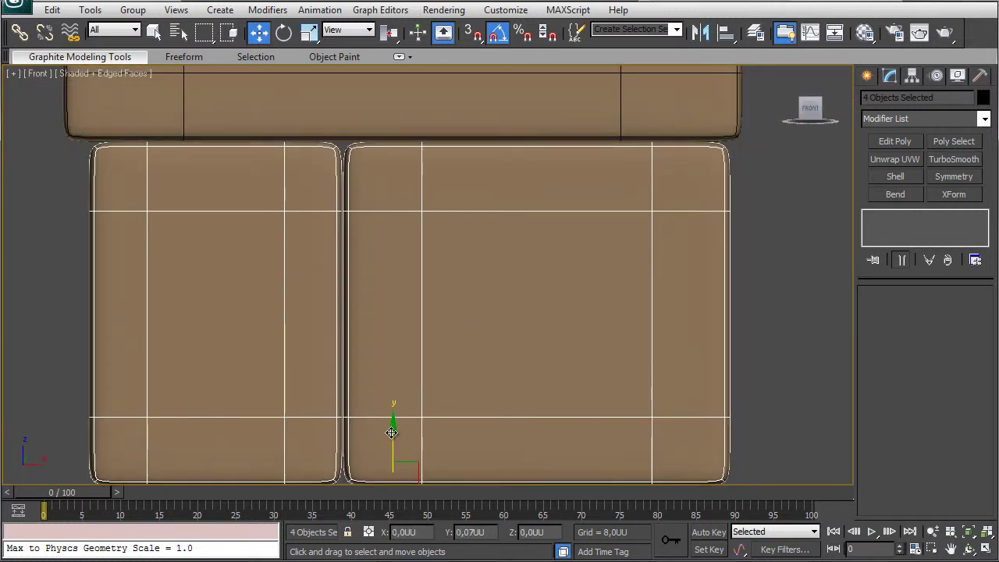
{"action": "left_click", "coordinate": [810, 218]}
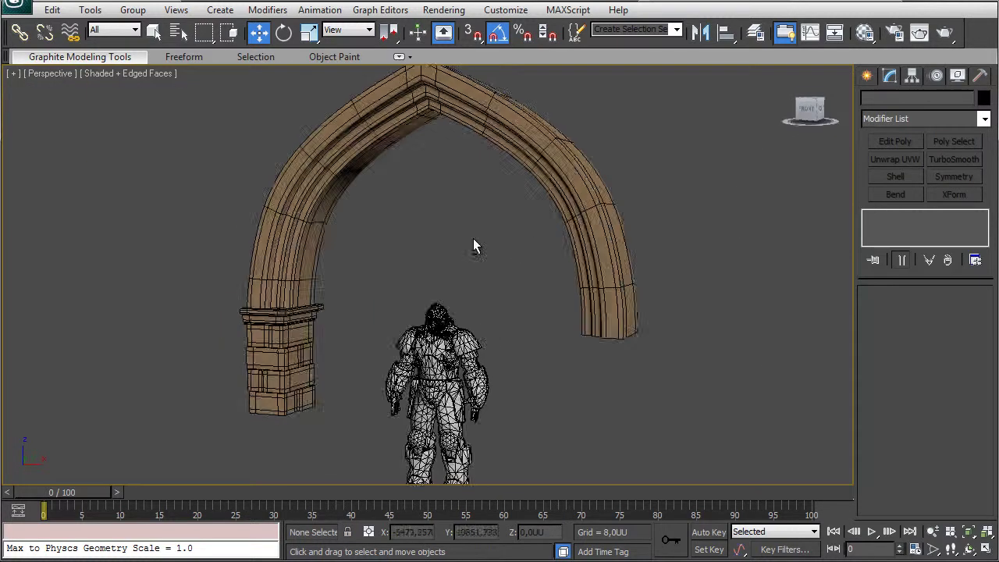
Turn off the edge display in the perspective view and unhide all objects in the scene.
{"action": "key", "text": "F4"}
{"action": "middle_click_drag", "start_coordinate": [412, 219], "coordinate": [502, 234], "text": "alt"}
{"action": "right_click", "coordinate": [237, 156]}
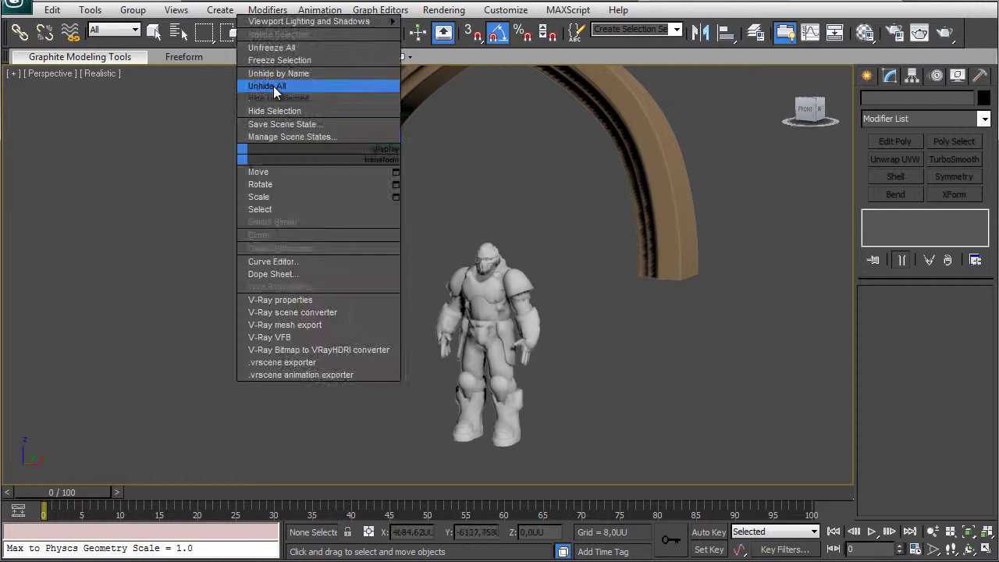
{"action": "left_click", "coordinate": [273, 86]}
{"action": "middle_click_drag", "start_coordinate": [392, 302], "coordinate": [391, 240], "text": "alt"}
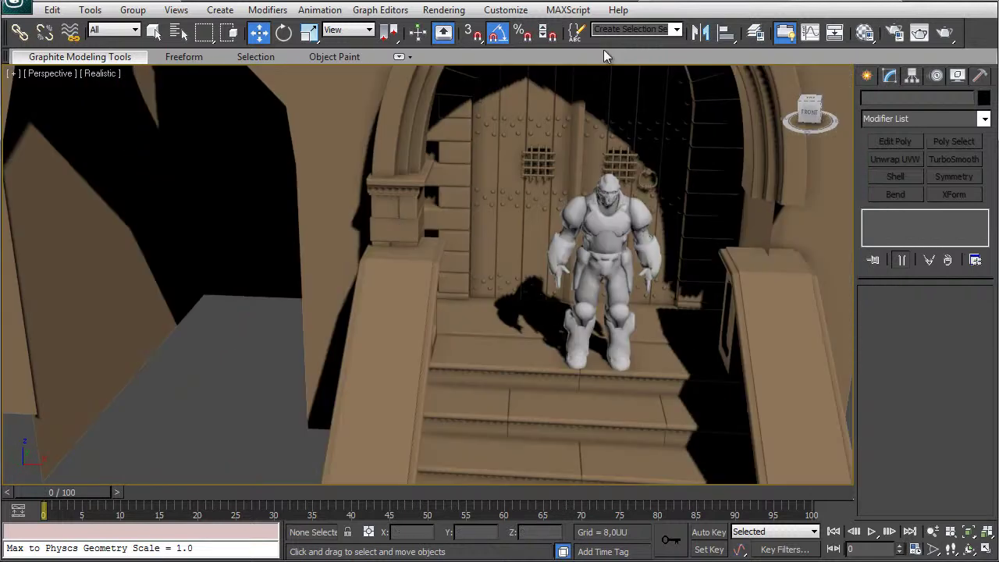
Select all objects on the Arco_1_HP layer and show only those.
{"action": "left_click", "coordinate": [754, 35]}
{"action": "right_click", "coordinate": [624, 137]}
{"action": "left_click", "coordinate": [694, 294]}
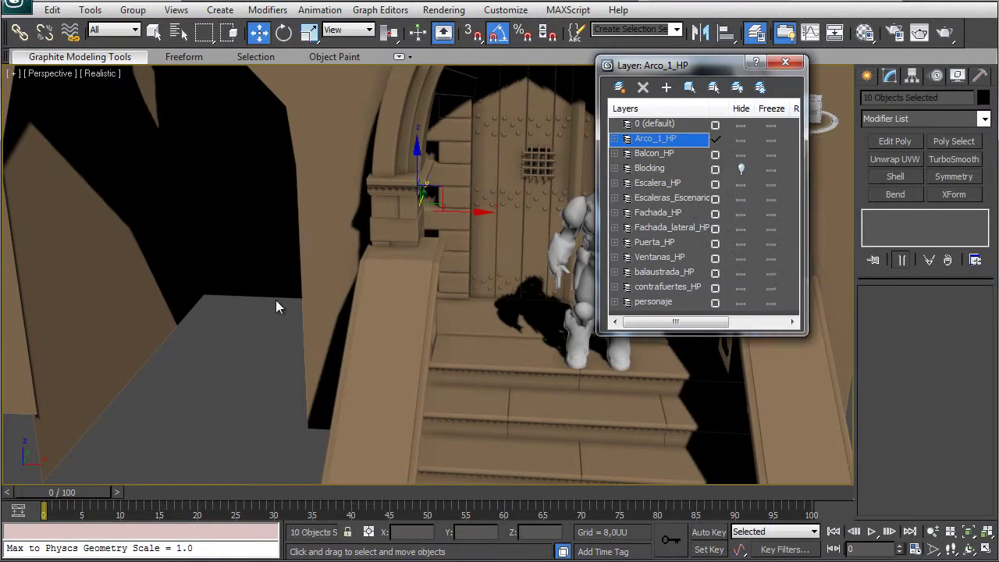
{"action": "key", "text": "alt+q"}
Copy the eight pillar blocks and place the duplicates well outside the arch's pillar side as a spare stack.
{"action": "left_click_drag", "start_coordinate": [338, 200], "coordinate": [457, 308]}
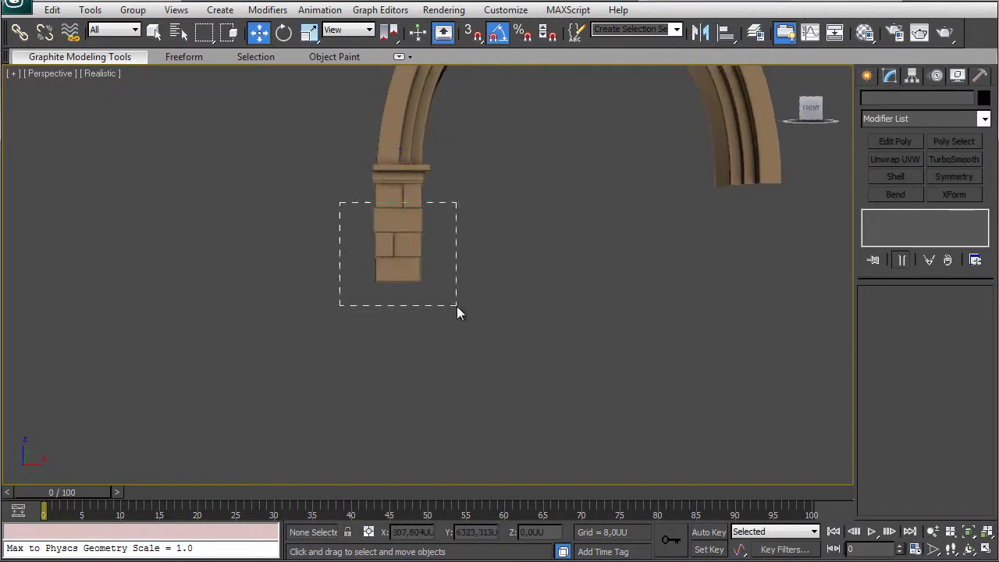
{"action": "left_click_drag", "start_coordinate": [421, 234], "coordinate": [148, 234], "text": "shift"}
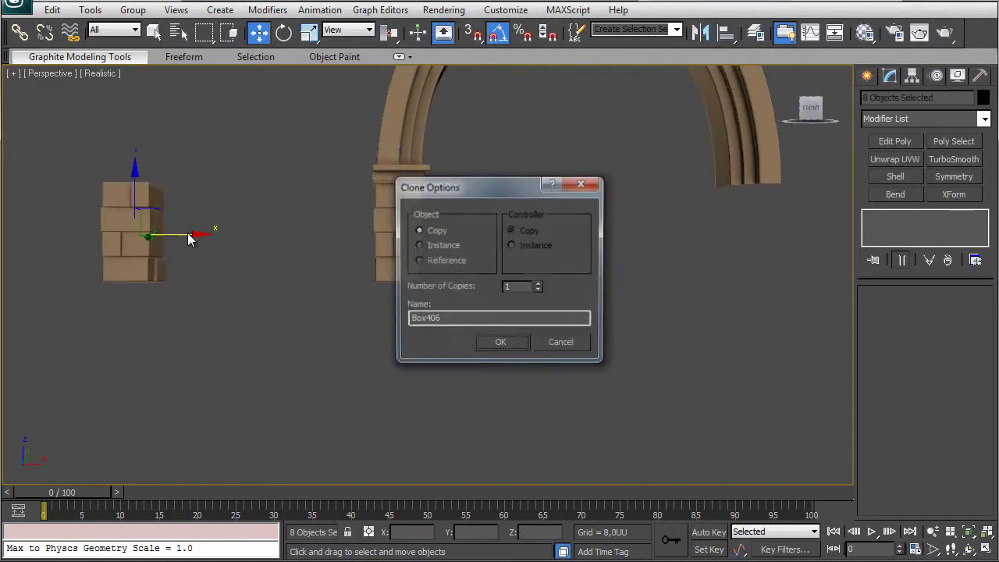
{"action": "left_click", "coordinate": [504, 341]}
Unhide the whole scene and turn the edge display back on around the original pillar.
{"action": "left_click", "coordinate": [306, 256]}
{"action": "right_click", "coordinate": [303, 257]}
{"action": "left_click", "coordinate": [330, 190]}
{"action": "left_click", "coordinate": [563, 323]}
{"action": "middle_click_drag", "start_coordinate": [327, 257], "coordinate": [406, 273], "text": "alt"}
{"action": "key", "text": "F4"}
Delete the two lowest-course pillar blocks that intersect the stair balustrade's top.
{"action": "left_click", "coordinate": [398, 245]}
{"action": "key", "text": "z"}
{"action": "scroll", "coordinate": [376, 307], "scroll_direction": "down", "scroll_amount": 4}
{"action": "left_click", "coordinate": [408, 365]}
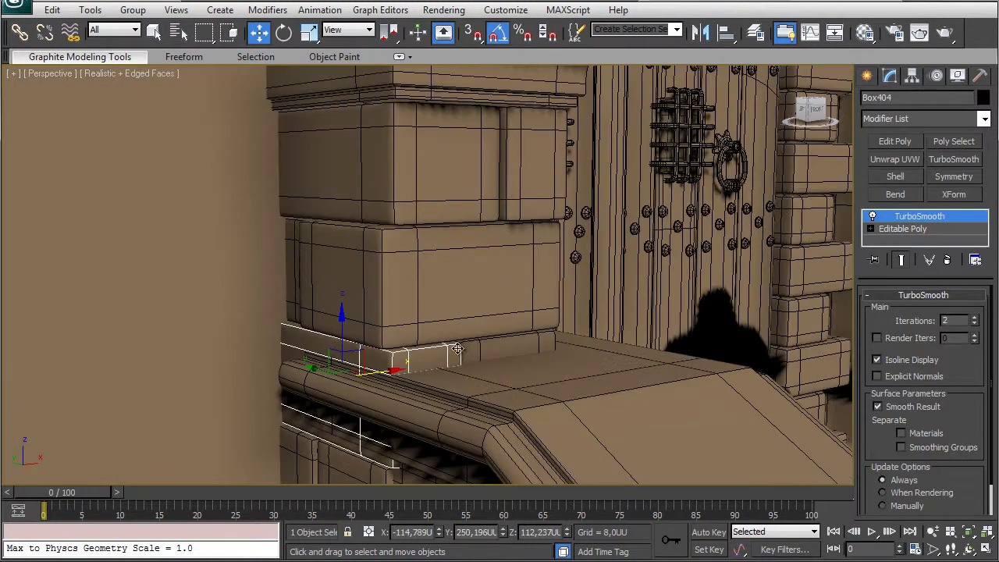
{"action": "left_click", "coordinate": [491, 348], "text": "ctrl"}
{"action": "key", "text": "Delete"}
Switch the perspective view to Shaded and delete one more surplus block at the balustrade's top.
{"action": "mouse_move", "coordinate": [355, 352]}
{"action": "middle_mouse_down", "text": "alt"}
{"action": "mouse_move", "coordinate": [422, 355]}
{"action": "mouse_move", "coordinate": [414, 293]}
{"action": "mouse_move", "coordinate": [415, 301]}
{"action": "mouse_move", "coordinate": [330, 314]}
{"action": "mouse_move", "coordinate": [412, 307]}
{"action": "middle_mouse_up", "text": "alt"}
{"action": "left_click", "coordinate": [95, 76]}
{"action": "left_click", "coordinate": [117, 95]}
{"action": "left_click", "coordinate": [408, 297]}
{"action": "key", "text": "Delete"}
Lower the bottom vertices of the wide block Box401 to meet the balustrade's top surface.
{"action": "left_click", "coordinate": [412, 307]}
{"action": "left_click", "coordinate": [903, 228]}
{"action": "key", "text": "1"}
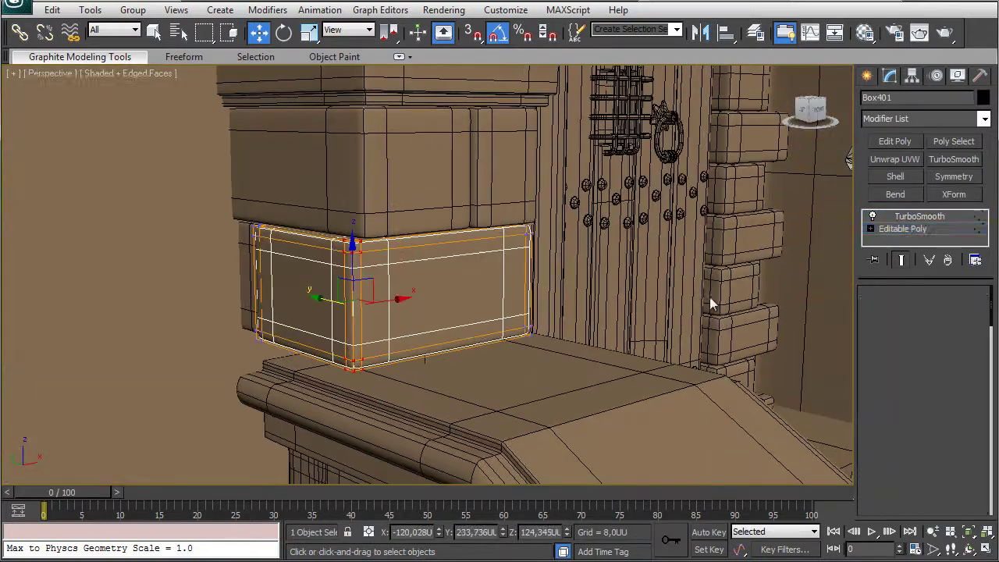
{"action": "middle_click_drag", "start_coordinate": [499, 311], "coordinate": [468, 310], "text": "alt"}
{"action": "left_click_drag", "start_coordinate": [258, 319], "coordinate": [573, 398]}
{"action": "left_click_drag", "start_coordinate": [413, 305], "coordinate": [413, 324]}
{"action": "mouse_move", "coordinate": [472, 318]}
{"action": "middle_mouse_down", "text": "alt"}
{"action": "mouse_move", "coordinate": [278, 323]}
{"action": "mouse_move", "coordinate": [272, 300]}
{"action": "mouse_move", "coordinate": [452, 300]}
{"action": "mouse_move", "coordinate": [316, 310]}
{"action": "middle_mouse_up", "text": "alt"}
{"action": "left_click", "coordinate": [918, 216]}
Copy the pillar's wall-side block one course down, behind the balustrade.
{"action": "left_click", "coordinate": [267, 334]}
{"action": "middle_click_drag", "start_coordinate": [316, 310], "coordinate": [343, 241]}
{"action": "left_click_drag", "start_coordinate": [284, 190], "coordinate": [290, 295], "text": "shift"}
{"action": "left_click", "coordinate": [522, 344]}
{"action": "key", "text": "z"}
Duplicate the new wall-side block Box414 downward to form the next course.
{"action": "middle_click_drag", "start_coordinate": [632, 269], "coordinate": [578, 258], "text": "alt"}
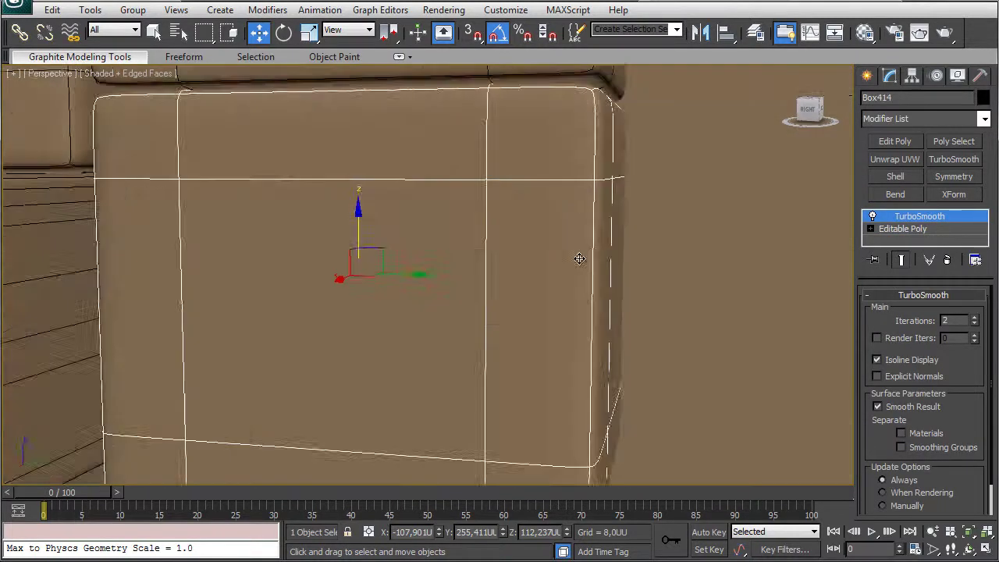
{"action": "scroll", "coordinate": [578, 259], "scroll_direction": "down", "scroll_amount": 5}
{"action": "middle_click_drag", "start_coordinate": [431, 271], "coordinate": [448, 312], "text": "alt"}
{"action": "mouse_move", "coordinate": [449, 312]}
{"action": "middle_mouse_down"}
{"action": "mouse_move", "coordinate": [453, 245]}
{"action": "mouse_move", "coordinate": [637, 266]}
{"action": "mouse_move", "coordinate": [622, 267]}
{"action": "middle_mouse_up"}
{"action": "left_click_drag", "start_coordinate": [467, 176], "coordinate": [471, 314], "text": "shift"}
{"action": "left_click", "coordinate": [500, 343]}
Extend Box415's front-side vertices along its depth to meet the balustrade pedestal.
{"action": "left_click", "coordinate": [902, 229]}
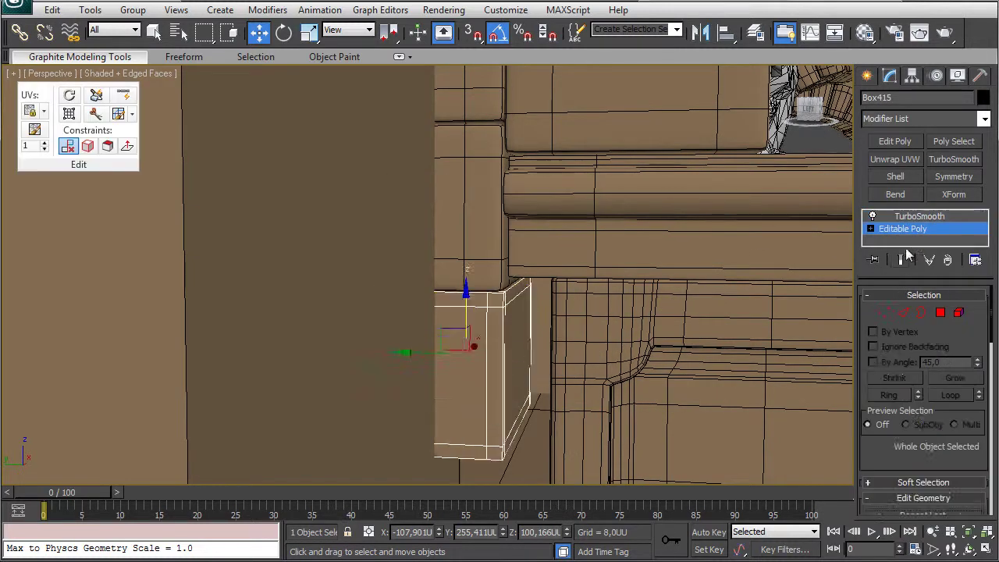
{"action": "left_click", "coordinate": [901, 259]}
{"action": "key", "text": "1"}
{"action": "middle_click_drag", "start_coordinate": [546, 325], "coordinate": [575, 327], "text": "alt"}
{"action": "left_click_drag", "start_coordinate": [566, 262], "coordinate": [474, 474]}
{"action": "left_click_drag", "start_coordinate": [445, 359], "coordinate": [487, 359]}
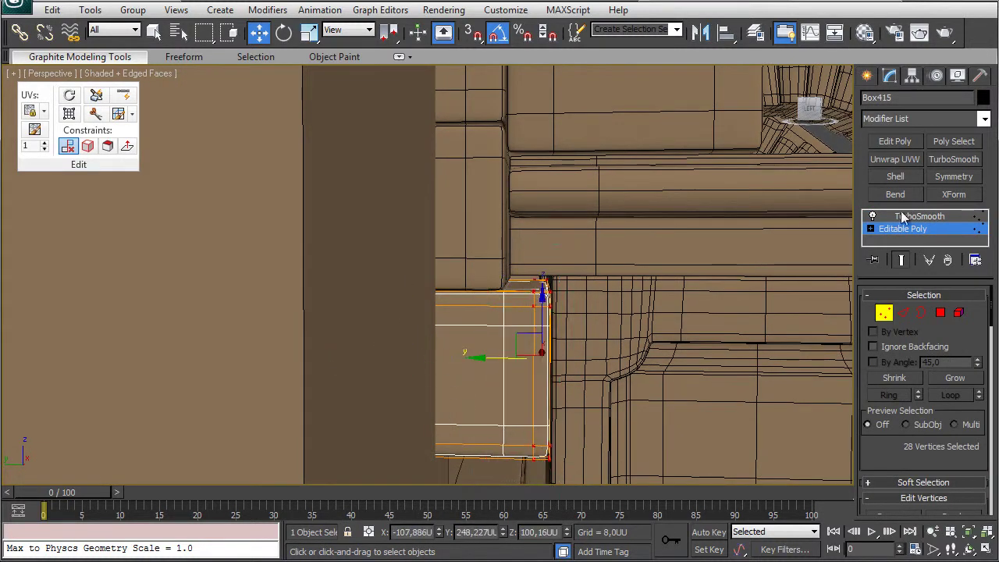
{"action": "left_click", "coordinate": [904, 217]}
Stack two more copies of the extended block Box415 beneath it along the pedestal.
{"action": "middle_click_drag", "start_coordinate": [565, 275], "coordinate": [262, 285], "text": "alt"}
{"action": "scroll", "coordinate": [377, 270], "scroll_direction": "up", "scroll_amount": 3}
{"action": "scroll", "coordinate": [376, 270], "scroll_direction": "down", "scroll_amount": 2}
{"action": "middle_click_drag", "start_coordinate": [377, 270], "coordinate": [414, 133]}
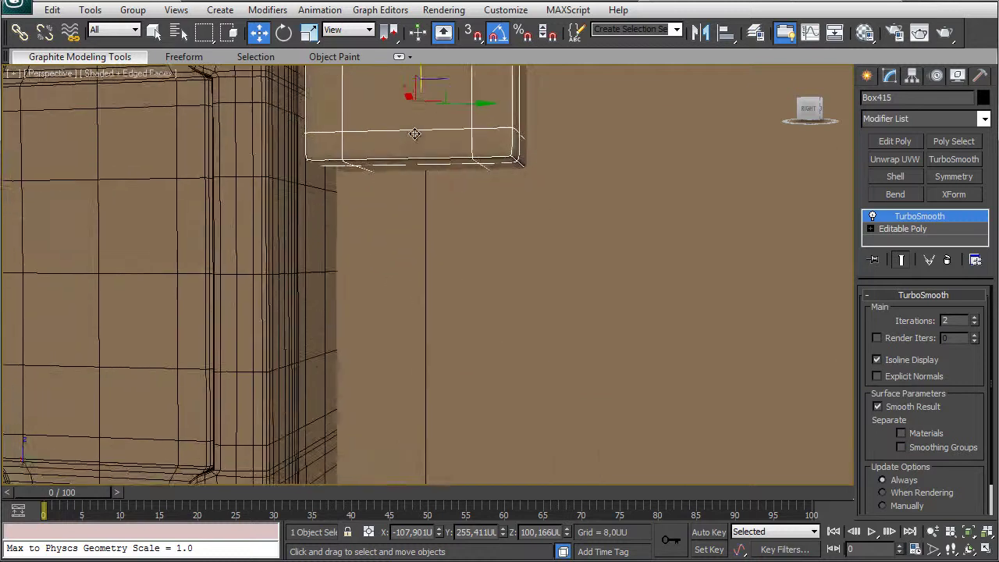
{"action": "scroll", "coordinate": [414, 134], "scroll_direction": "down", "scroll_amount": 2}
{"action": "mouse_move", "coordinate": [414, 133]}
{"action": "left_mouse_down", "text": "shift"}
{"action": "mouse_move", "coordinate": [415, 235]}
{"action": "mouse_move", "coordinate": [465, 280]}
{"action": "mouse_move", "coordinate": [470, 341]}
{"action": "left_mouse_up", "text": "shift"}
{"action": "left_click", "coordinate": [501, 343]}
{"action": "key", "text": "Return"}
Stretch the bottom vertices of the lowest block, Box417, down towards the floor.
{"action": "left_click", "coordinate": [902, 229]}
{"action": "key", "text": "1"}
{"action": "left_click", "coordinate": [901, 260]}
{"action": "middle_click_drag", "start_coordinate": [441, 285], "coordinate": [484, 301], "text": "alt"}
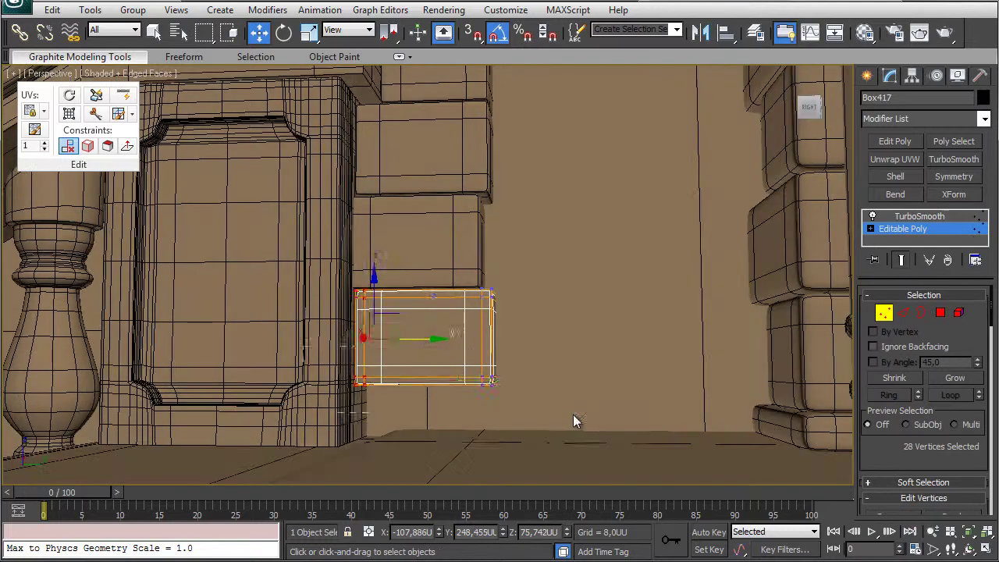
{"action": "left_click_drag", "start_coordinate": [574, 415], "coordinate": [575, 416]}
{"action": "left_click_drag", "start_coordinate": [431, 324], "coordinate": [435, 383]}
{"action": "middle_click_drag", "start_coordinate": [484, 362], "coordinate": [578, 336], "text": "alt"}
{"action": "left_click", "coordinate": [918, 216]}
Select the objects on the Arco_1_HP layer again and hide everything else.
{"action": "scroll", "coordinate": [691, 261], "scroll_direction": "down", "scroll_amount": 3}
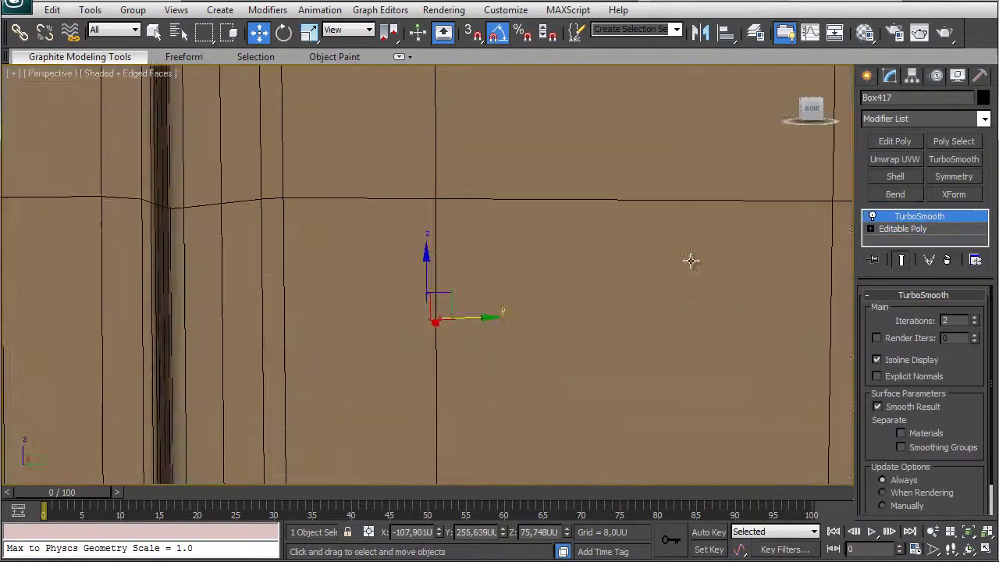
{"action": "scroll", "coordinate": [691, 260], "scroll_direction": "down", "scroll_amount": 5}
{"action": "middle_click_drag", "start_coordinate": [691, 260], "coordinate": [171, 390], "text": "alt"}
{"action": "scroll", "coordinate": [517, 262], "scroll_direction": "down", "scroll_amount": 4}
{"action": "middle_click_drag", "start_coordinate": [149, 425], "coordinate": [187, 431], "text": "alt"}
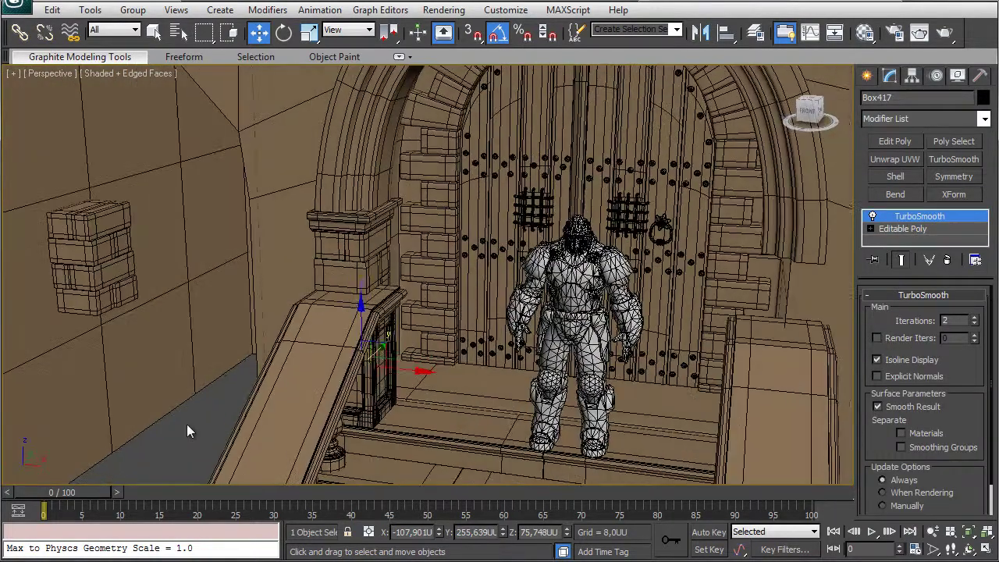
{"action": "left_click", "coordinate": [187, 431]}
{"action": "left_click", "coordinate": [755, 32]}
{"action": "right_click", "coordinate": [661, 139]}
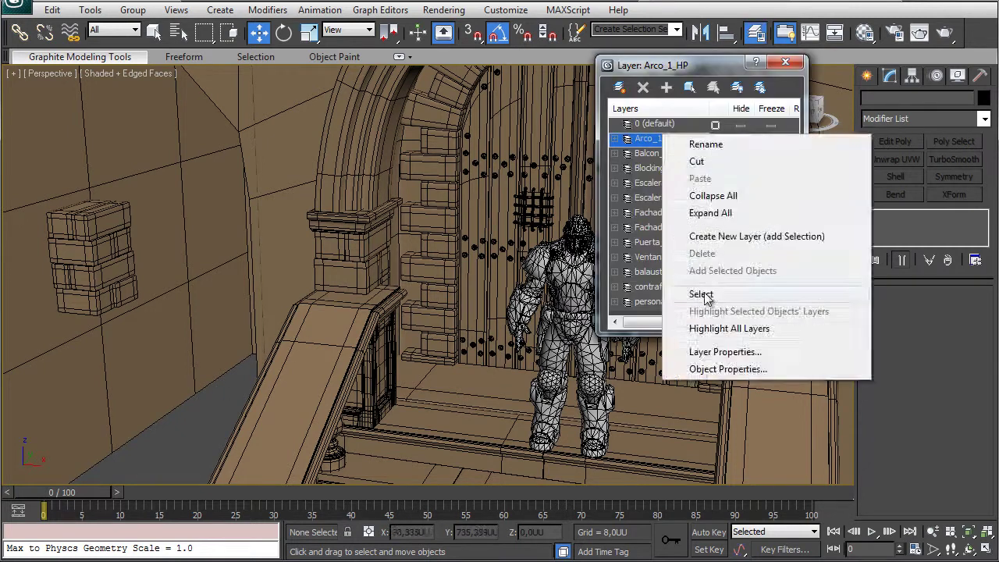
{"action": "left_click", "coordinate": [694, 292]}
{"action": "right_click", "coordinate": [251, 357]}
{"action": "left_click", "coordinate": [296, 303]}
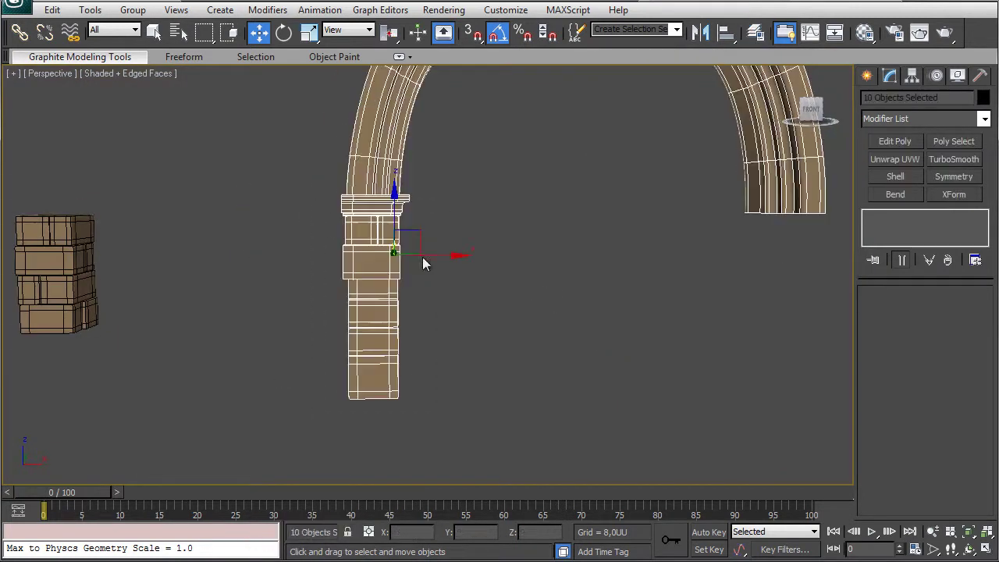
Copy the capital and pillar blocks, without the arch, sideways along X towards the arch's opposite leg.
{"action": "key", "text": "ctrl+v"}
{"action": "left_click", "coordinate": [467, 337]}
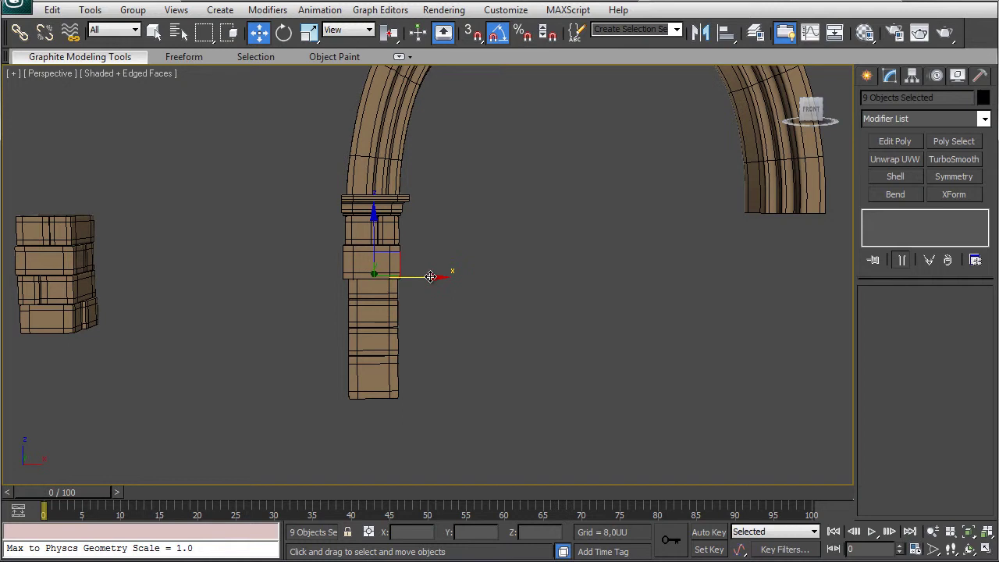
{"action": "left_click_drag", "start_coordinate": [430, 276], "coordinate": [666, 278], "text": "shift"}
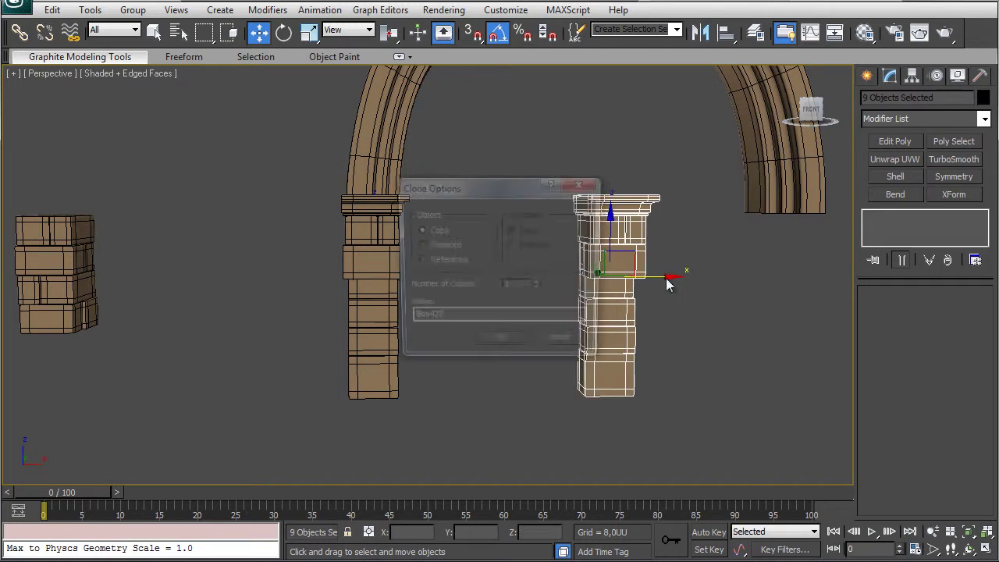
{"action": "left_click", "coordinate": [546, 343]}
Try a Mirror modifier along X on the nine copied pillar pieces.
{"action": "left_click", "coordinate": [920, 118]}
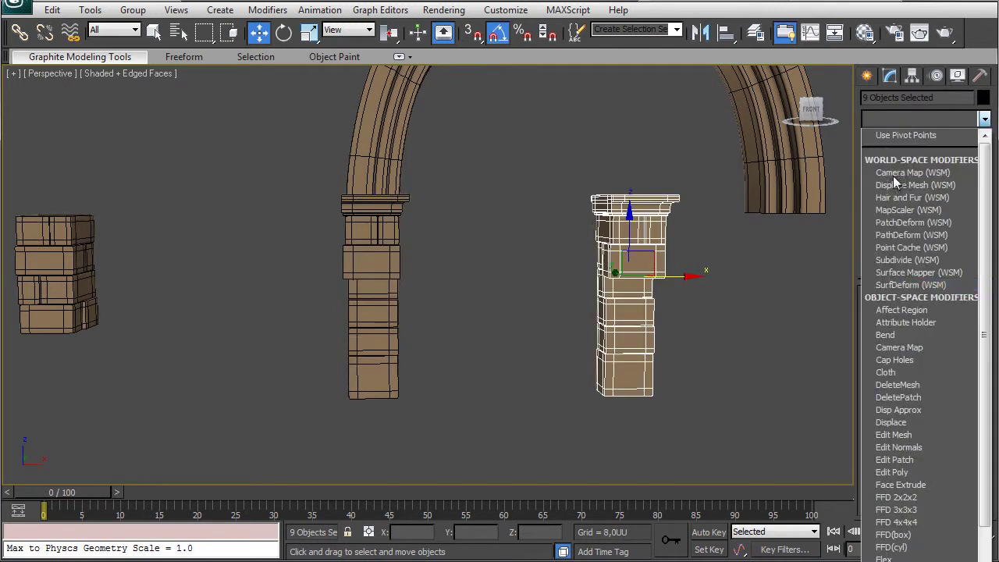
{"action": "scroll", "coordinate": [894, 390], "scroll_direction": "down", "scroll_amount": 9}
{"action": "left_click", "coordinate": [895, 398]}
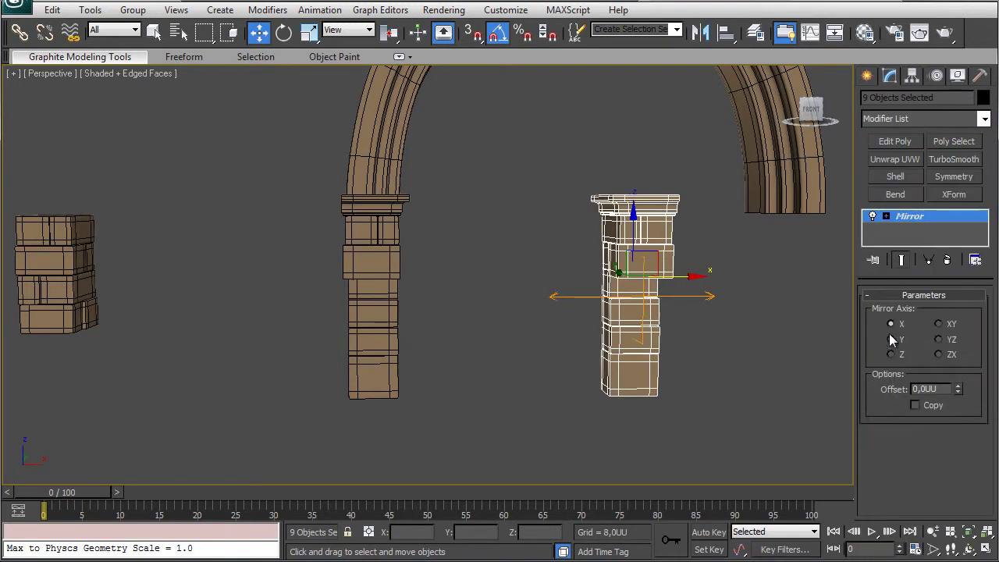
{"action": "key", "text": "ctrl+z"}
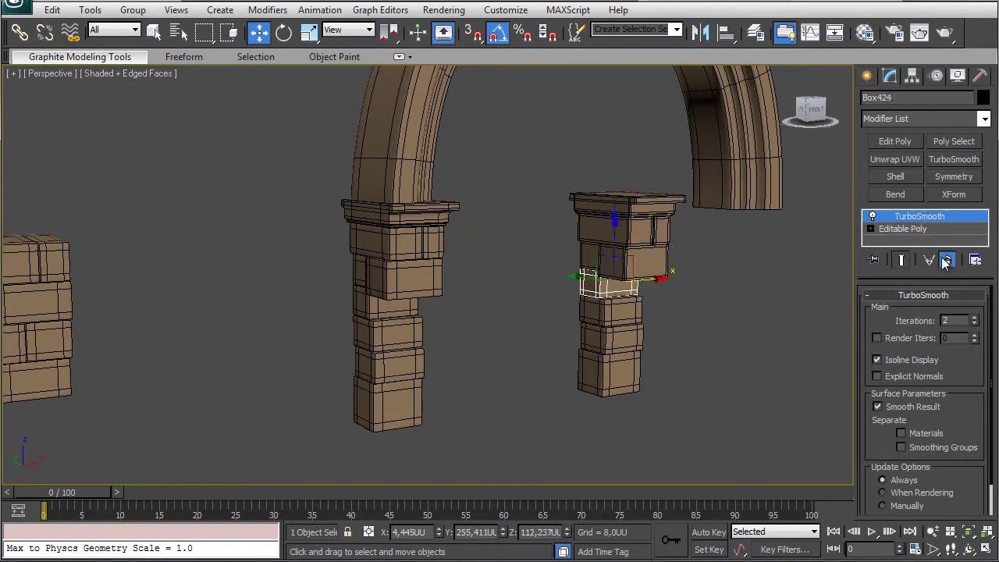
Remove the TurboSmooth modifier from the copied pillar's pieces.
{"action": "left_click", "coordinate": [947, 259]}
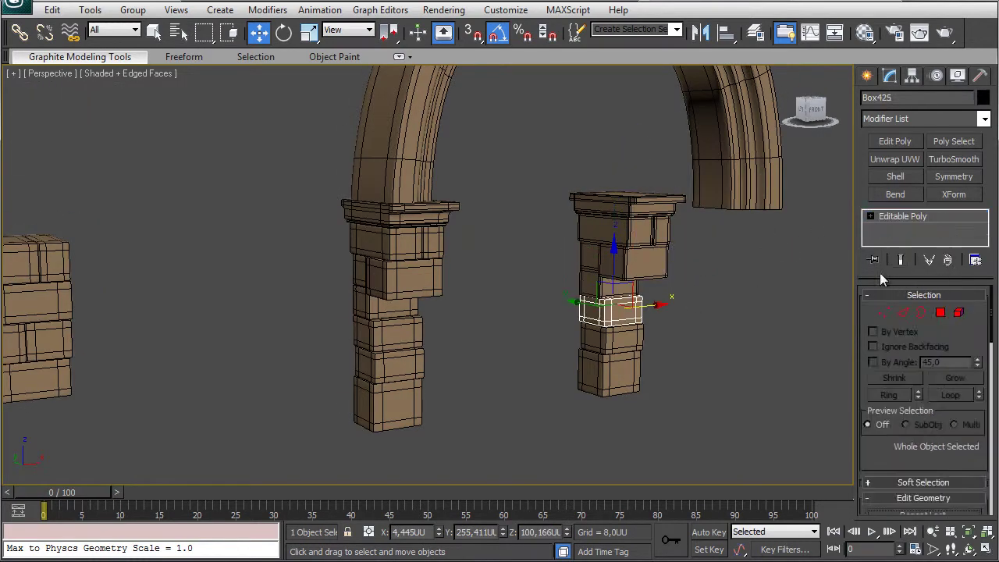
{"action": "key", "text": "ctrl+z"}
{"action": "left_click", "coordinate": [947, 259]}
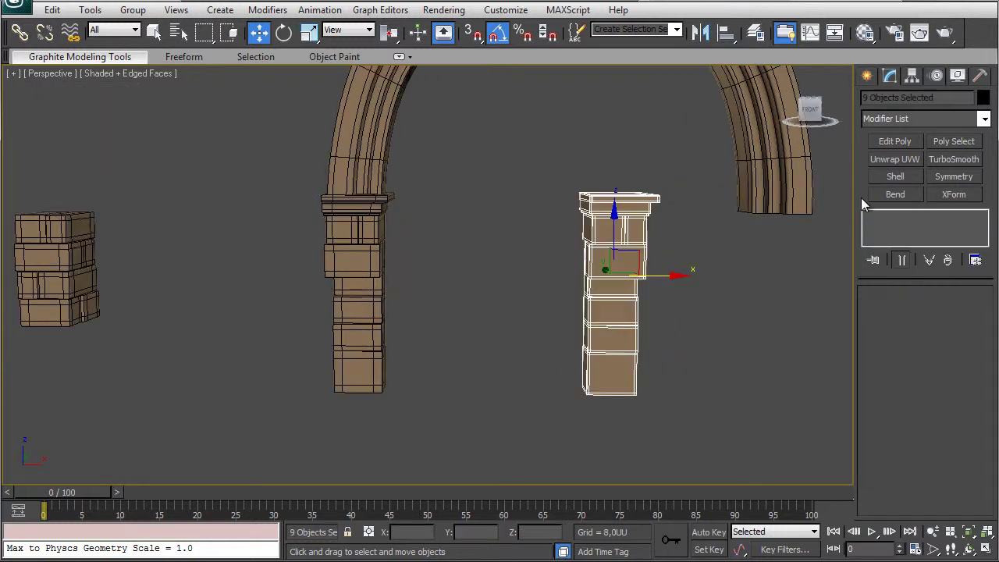
Apply a Mirror modifier to the nine copied pillar pieces and collapse it into their Editable Poly.
{"action": "left_click", "coordinate": [921, 118]}
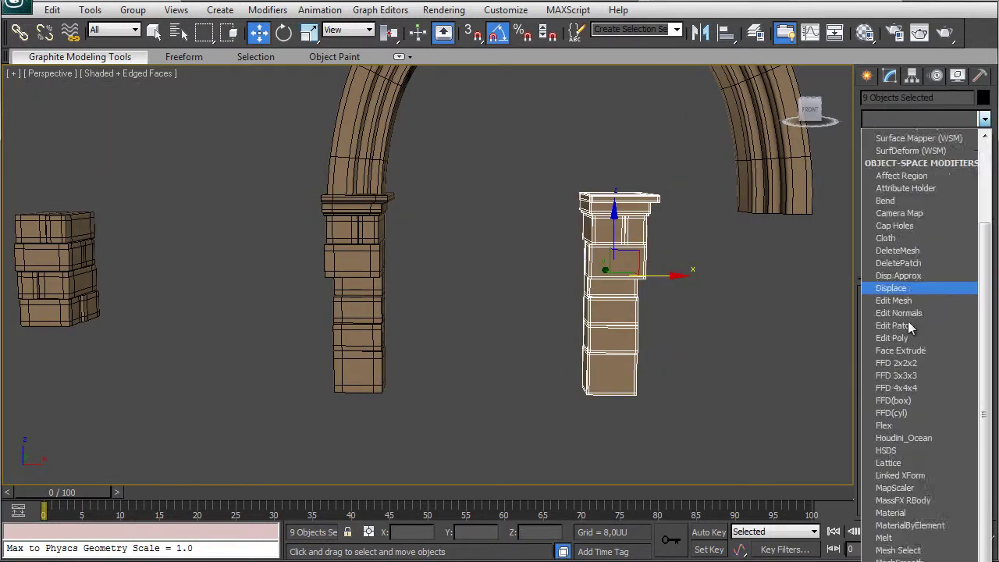
{"action": "scroll", "coordinate": [905, 344], "scroll_direction": "down", "scroll_amount": 3}
{"action": "left_click", "coordinate": [897, 449]}
{"action": "right_click", "coordinate": [902, 215]}
{"action": "left_click", "coordinate": [917, 235]}
Add TurboSmooth with 2 iterations and Isoline Display to the mirrored pillar pieces.
{"action": "left_click", "coordinate": [950, 160]}
{"action": "left_click", "coordinate": [975, 318]}
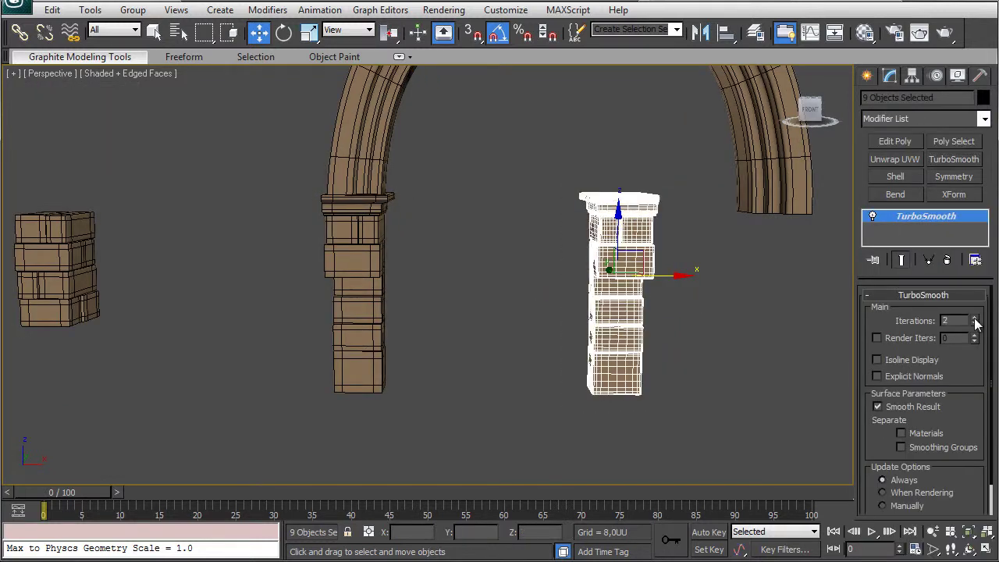
{"action": "left_click", "coordinate": [877, 360]}
Move the mirrored pillar in the front view until it sits beneath the arch's opposite leg.
{"action": "key", "text": "f"}
{"action": "middle_click_drag", "start_coordinate": [632, 316], "coordinate": [364, 329]}
{"action": "left_click_drag", "start_coordinate": [308, 303], "coordinate": [571, 303]}
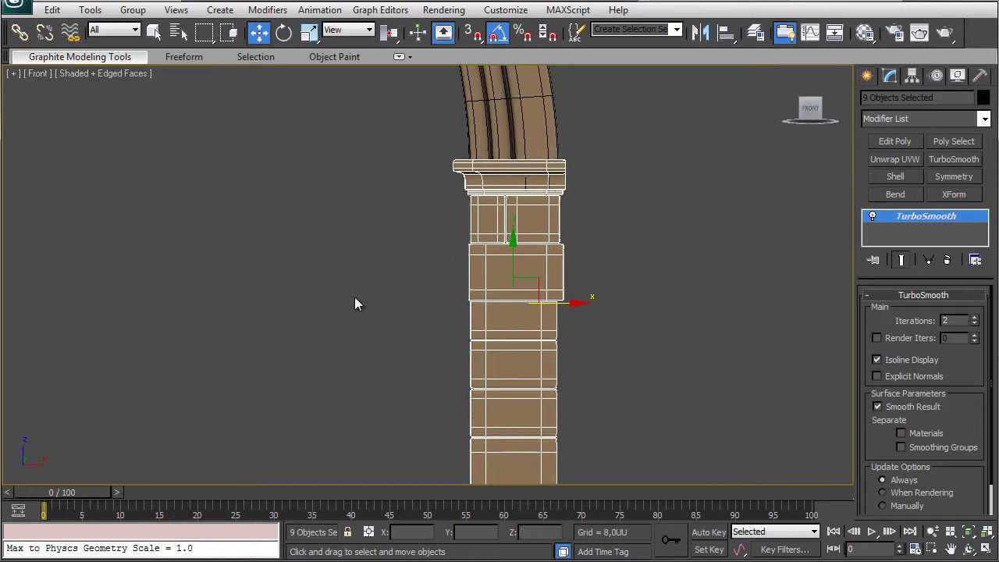
{"action": "scroll", "coordinate": [354, 302], "scroll_direction": "down", "scroll_amount": 2}
{"action": "left_click", "coordinate": [386, 292]}
Unhide all objects and inspect how the mirrored pillar meets the balustrade and wall.
{"action": "right_click", "coordinate": [301, 216]}
{"action": "left_click", "coordinate": [328, 158]}
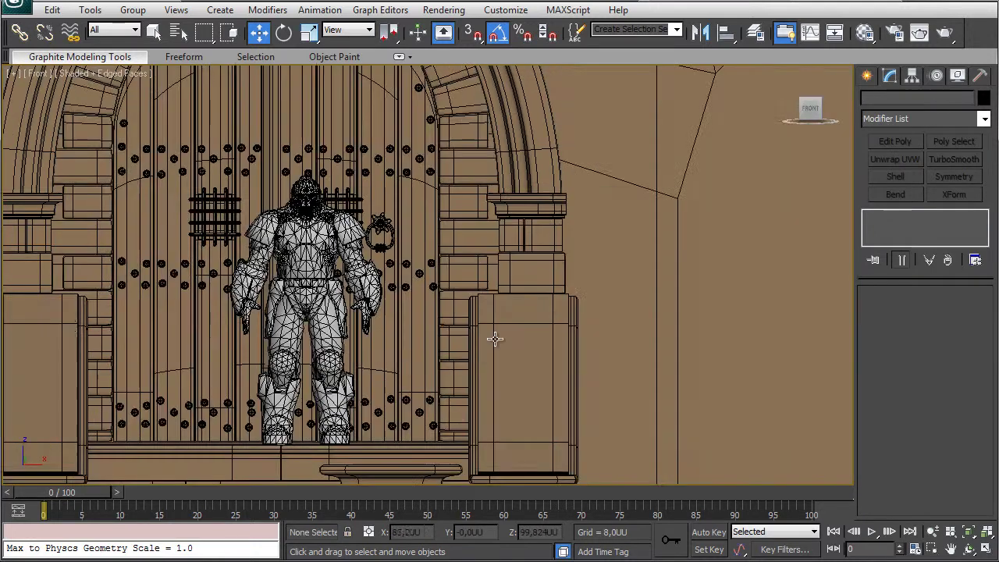
{"action": "middle_click_drag", "start_coordinate": [494, 337], "coordinate": [537, 334]}
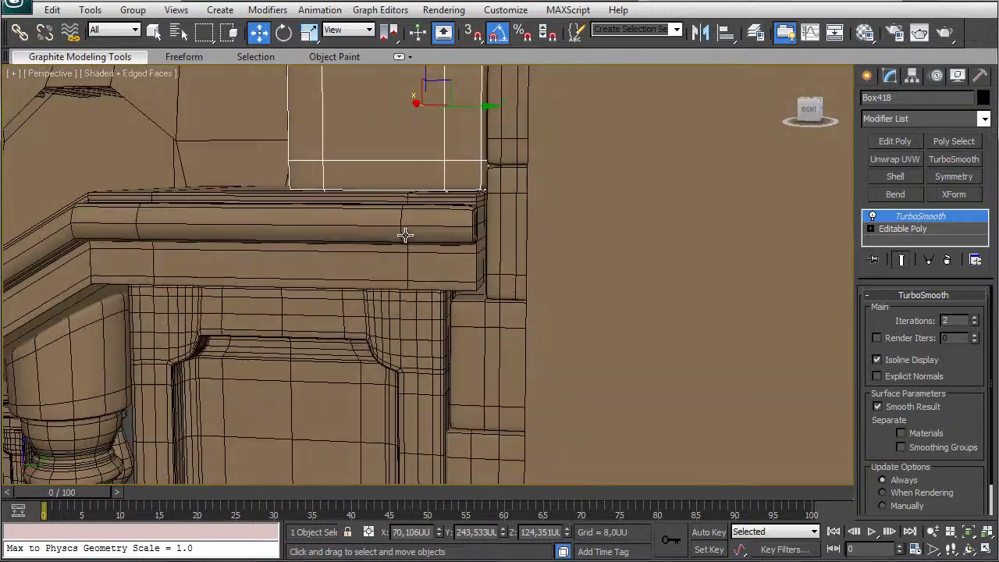
{"action": "middle_click_drag", "start_coordinate": [405, 235], "coordinate": [523, 227], "text": "alt"}
{"action": "scroll", "coordinate": [640, 278], "scroll_direction": "down", "scroll_amount": 5}
{"action": "middle_click_drag", "start_coordinate": [639, 279], "coordinate": [595, 298], "text": "alt"}
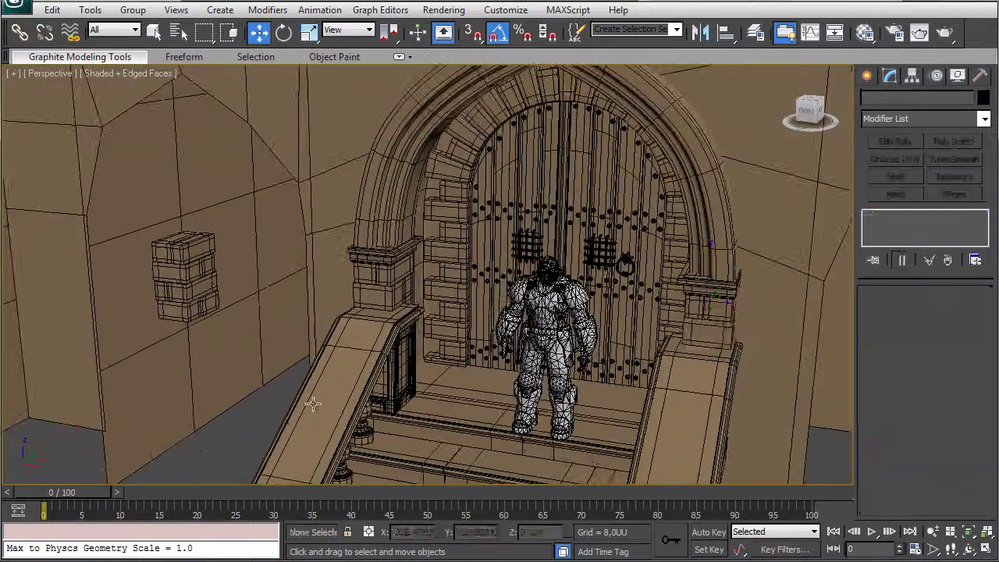
Switch the perspective view to Realistic shading, review the doorway from the front and select the arch moulding.
{"action": "left_click", "coordinate": [109, 73]}
{"action": "left_click", "coordinate": [131, 92]}
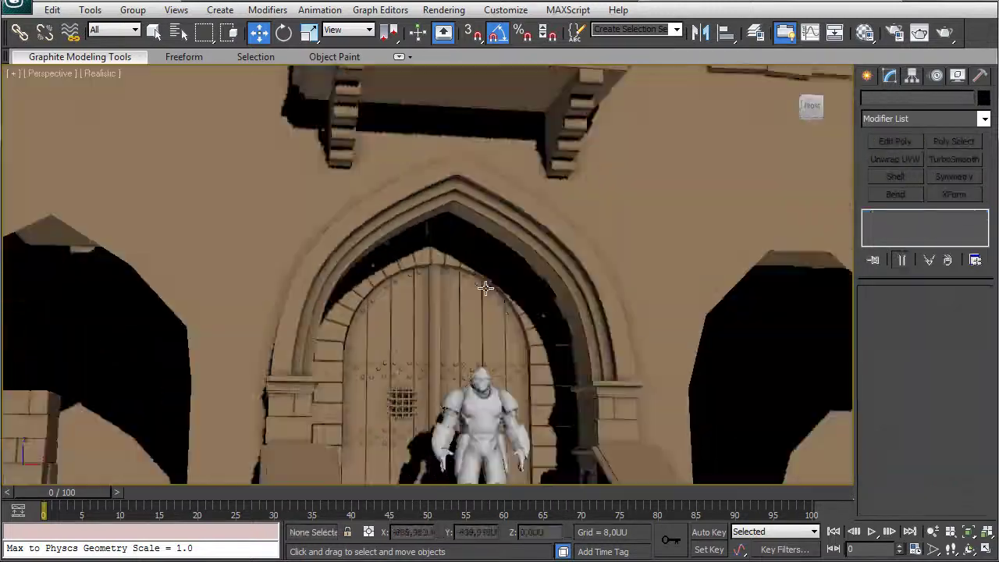
{"action": "middle_click_drag", "start_coordinate": [485, 288], "coordinate": [520, 292], "text": "alt"}
{"action": "scroll", "coordinate": [444, 304], "scroll_direction": "down", "scroll_amount": 2}
{"action": "left_click", "coordinate": [489, 212]}
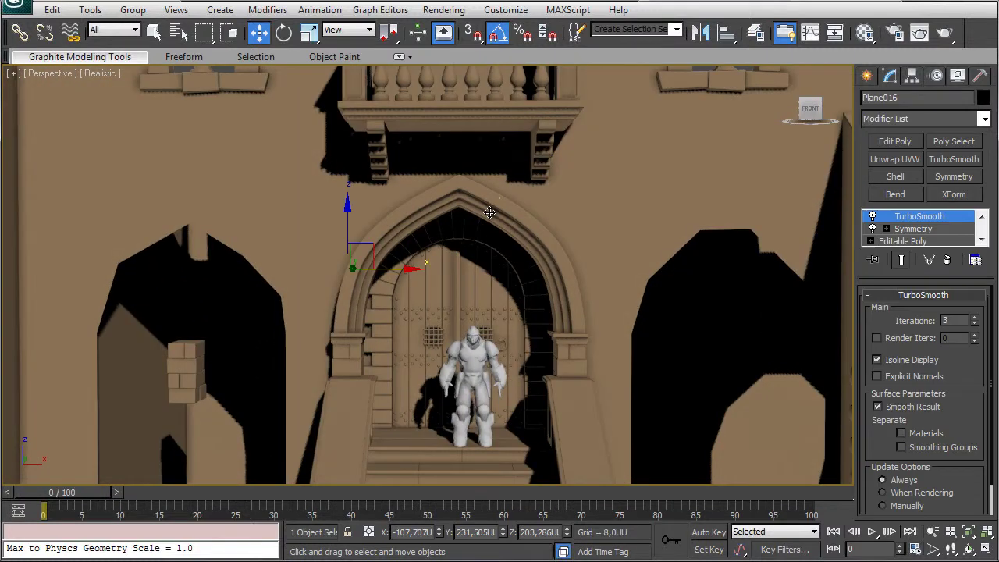
Hide everything except the arch moulding and the two balcony corbels, and show them shaded in the front view.
{"action": "left_click", "coordinate": [541, 146], "text": "ctrl"}
{"action": "right_click", "coordinate": [624, 160]}
{"action": "left_click", "coordinate": [633, 106]}
{"action": "left_click", "coordinate": [624, 255]}
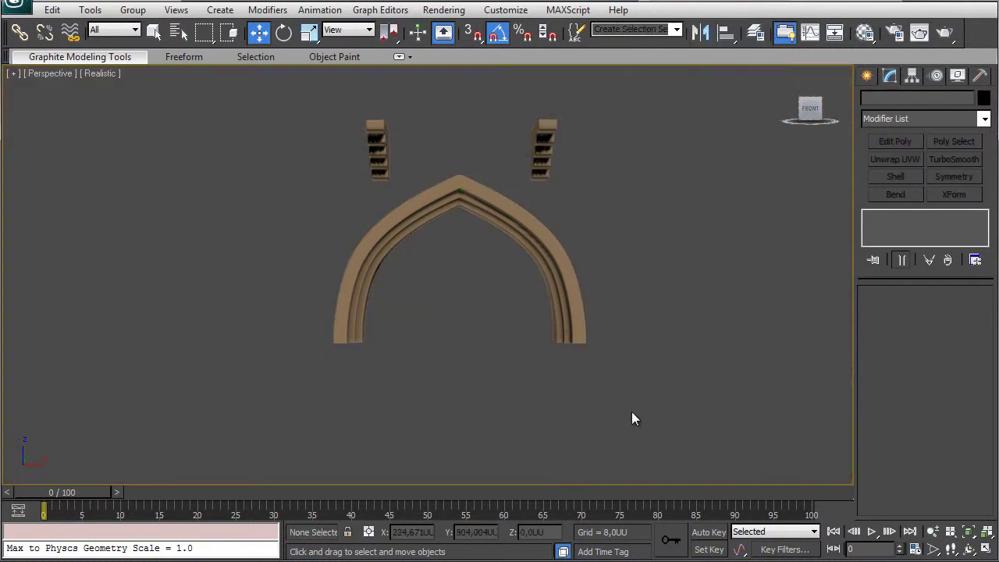
{"action": "key", "text": "f"}
{"action": "key", "text": "z"}
{"action": "left_click", "coordinate": [76, 73]}
{"action": "left_click", "coordinate": [114, 108]}
Create a roughly square box inside the arch opening, below the apex.
{"action": "left_click", "coordinate": [866, 75]}
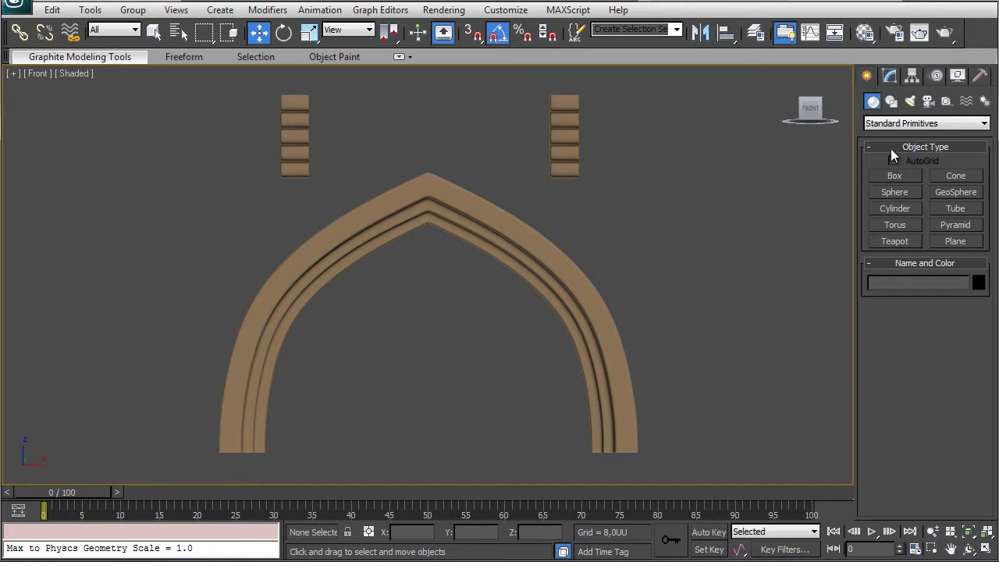
{"action": "left_click", "coordinate": [894, 176]}
{"action": "left_click_drag", "start_coordinate": [373, 343], "coordinate": [460, 429]}
{"action": "left_click", "coordinate": [459, 414]}
{"action": "right_click", "coordinate": [459, 415]}
Align the new box with the arch moulding and raise it to cover the arch's apex.
{"action": "key", "text": "alt+a"}
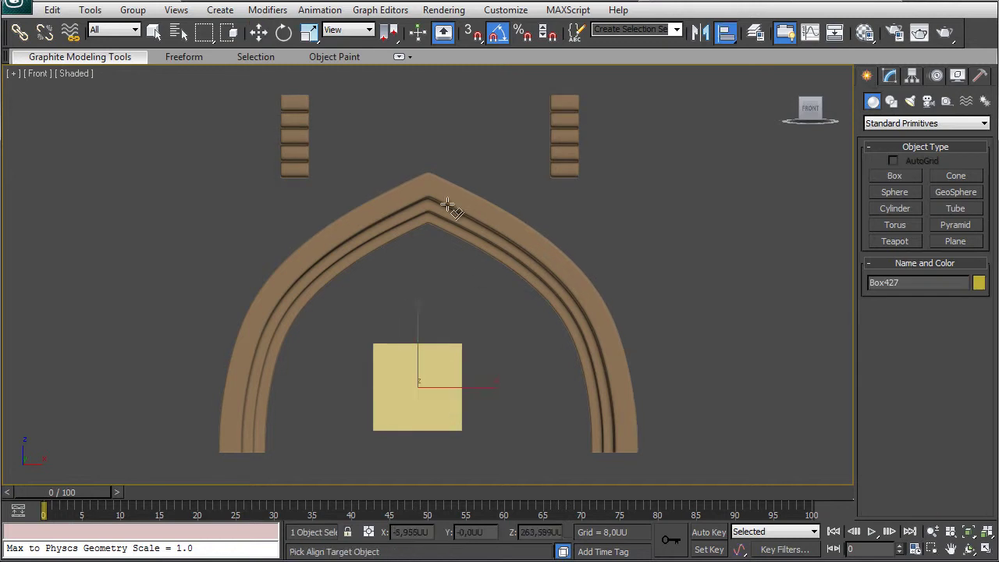
{"action": "left_click", "coordinate": [447, 204]}
{"action": "left_click", "coordinate": [502, 403]}
{"action": "key", "text": "w"}
{"action": "left_click_drag", "start_coordinate": [428, 254], "coordinate": [428, 145]}
Convert the box to an editable poly and scale it slightly wider and taller.
{"action": "right_click", "coordinate": [443, 158]}
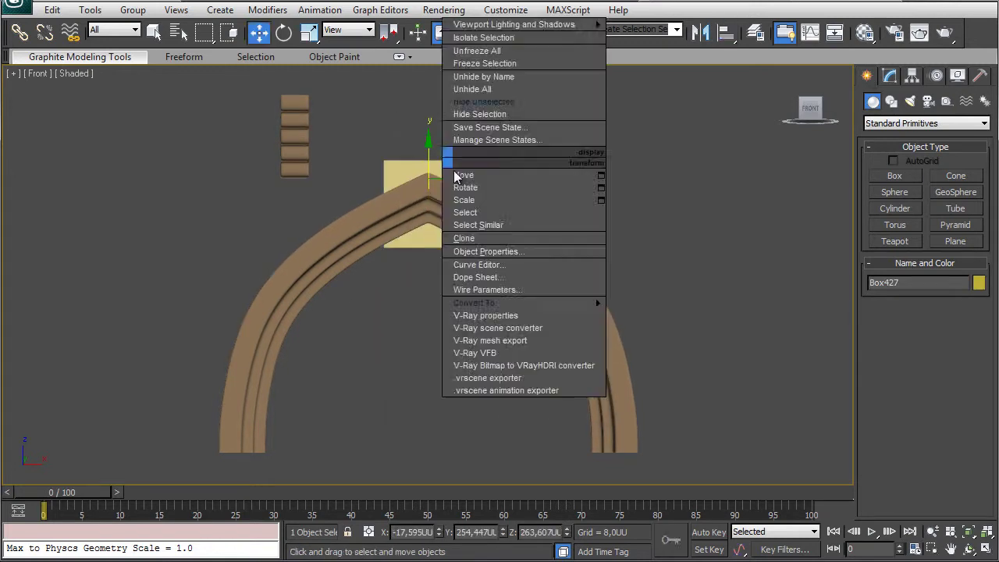
{"action": "mouse_move", "coordinate": [507, 302]}
{"action": "left_click", "coordinate": [663, 317]}
{"action": "key", "text": "r"}
{"action": "left_click_drag", "start_coordinate": [504, 203], "coordinate": [510, 203]}
{"action": "left_click_drag", "start_coordinate": [428, 131], "coordinate": [427, 112]}
Move the box forward along its depth so that it projects from the arch's front face.
{"action": "key", "text": "p"}
{"action": "key", "text": "z"}
{"action": "scroll", "coordinate": [559, 219], "scroll_direction": "down", "scroll_amount": 3}
{"action": "middle_click_drag", "start_coordinate": [559, 218], "coordinate": [499, 239], "text": "alt"}
{"action": "key", "text": "w"}
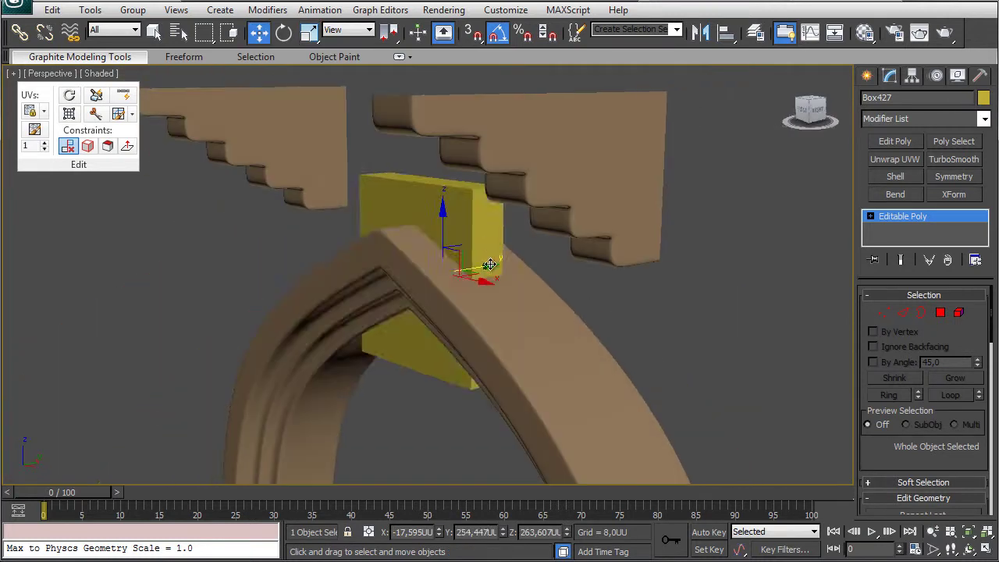
{"action": "left_click_drag", "start_coordinate": [490, 264], "coordinate": [425, 272]}
Delete the box's hidden back polygon.
{"action": "key", "text": "4"}
{"action": "middle_click_drag", "start_coordinate": [463, 258], "coordinate": [532, 222], "text": "alt"}
{"action": "left_click", "coordinate": [328, 232]}
{"action": "key", "text": "Delete"}
Show edged faces, assign the brown 02 - Default material to the box and set its object color to black.
{"action": "key", "text": "F4"}
{"action": "key", "text": "m"}
{"action": "left_click", "coordinate": [201, 247]}
{"action": "left_click", "coordinate": [983, 97]}
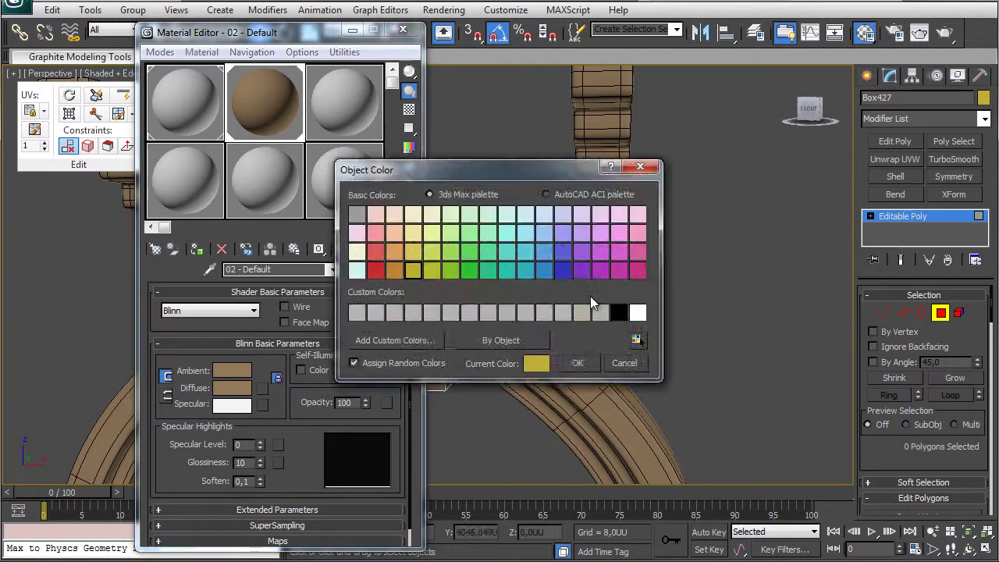
{"action": "left_click", "coordinate": [617, 312]}
{"action": "left_click", "coordinate": [577, 363]}
{"action": "left_click", "coordinate": [408, 34]}
Inset the box's front polygon by 2 UU.
{"action": "key", "text": "f"}
{"action": "key", "text": "z"}
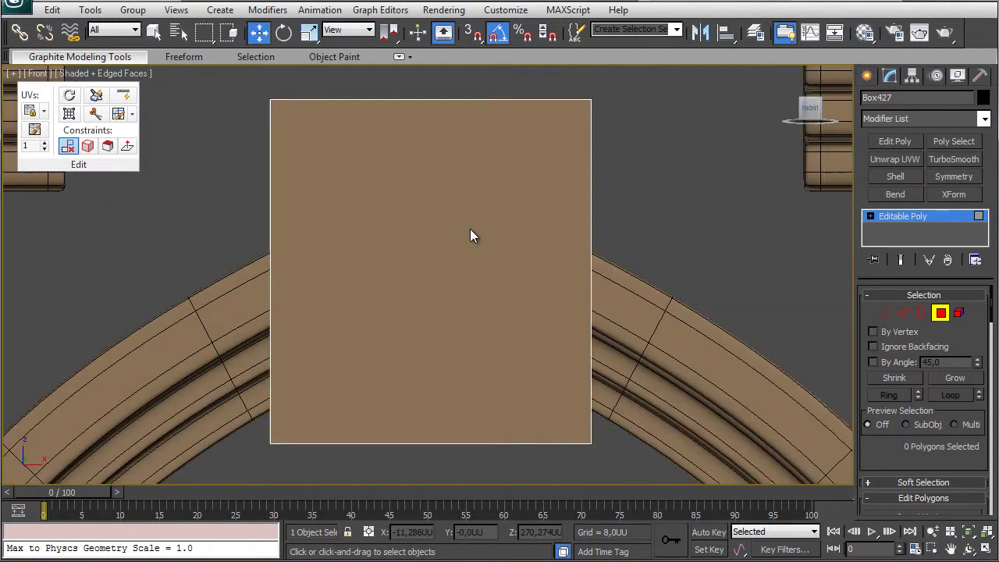
{"action": "left_click", "coordinate": [397, 223]}
{"action": "left_click_drag", "start_coordinate": [902, 383], "coordinate": [903, 204]}
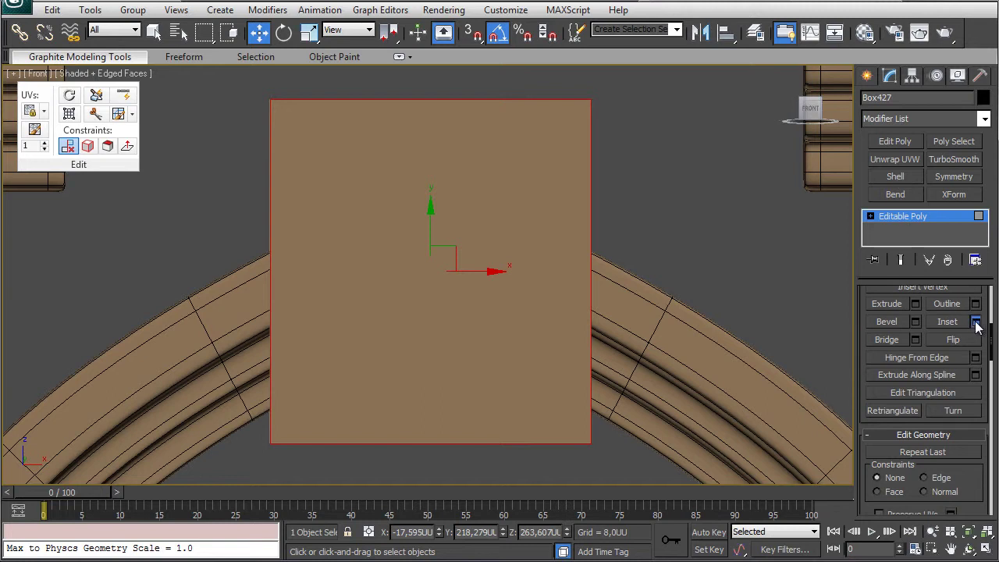
{"action": "left_click", "coordinate": [975, 322]}
{"action": "type", "text": "2"}
{"action": "key", "text": "Return"}
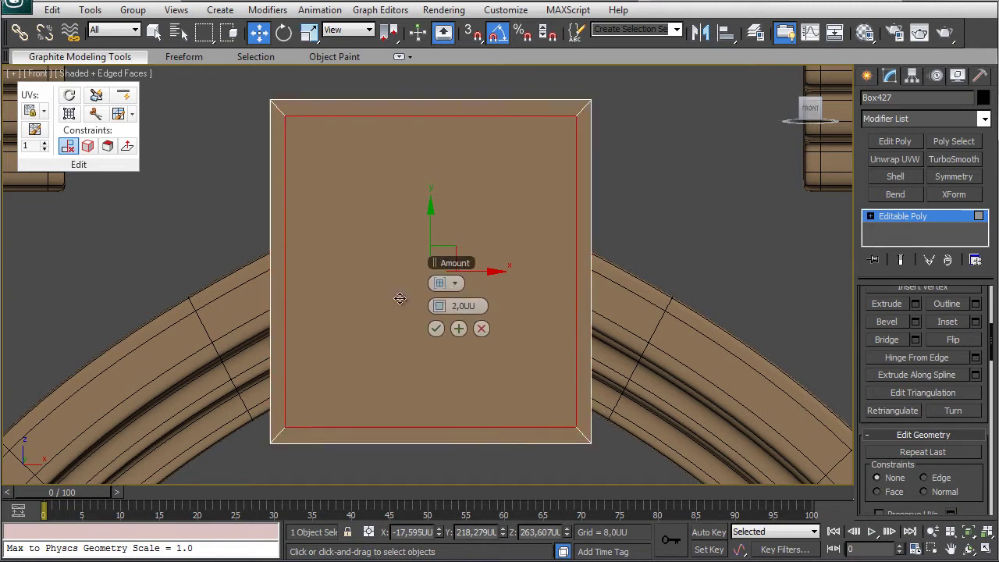
{"action": "scroll", "coordinate": [400, 298], "scroll_direction": "down", "scroll_amount": 5}
{"action": "scroll", "coordinate": [399, 298], "scroll_direction": "up", "scroll_amount": 4}
{"action": "left_click", "coordinate": [435, 329]}
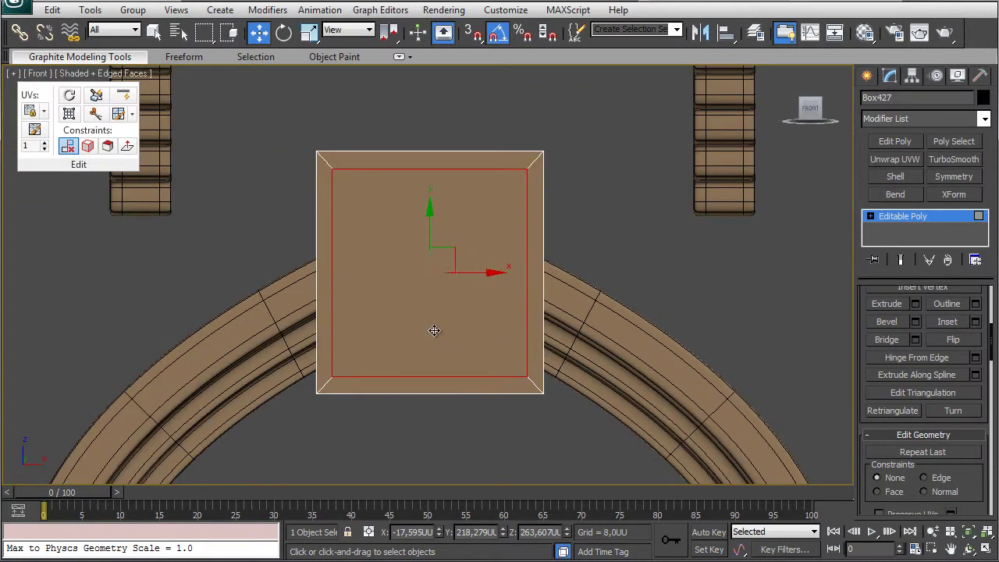
Extrude the inset front polygon inward by -2 UU using Local Normal.
{"action": "key", "text": "p"}
{"action": "scroll", "coordinate": [428, 319], "scroll_direction": "up", "scroll_amount": 5}
{"action": "middle_click_drag", "start_coordinate": [429, 316], "coordinate": [334, 295]}
{"action": "left_click", "coordinate": [915, 303]}
{"action": "left_click", "coordinate": [455, 283]}
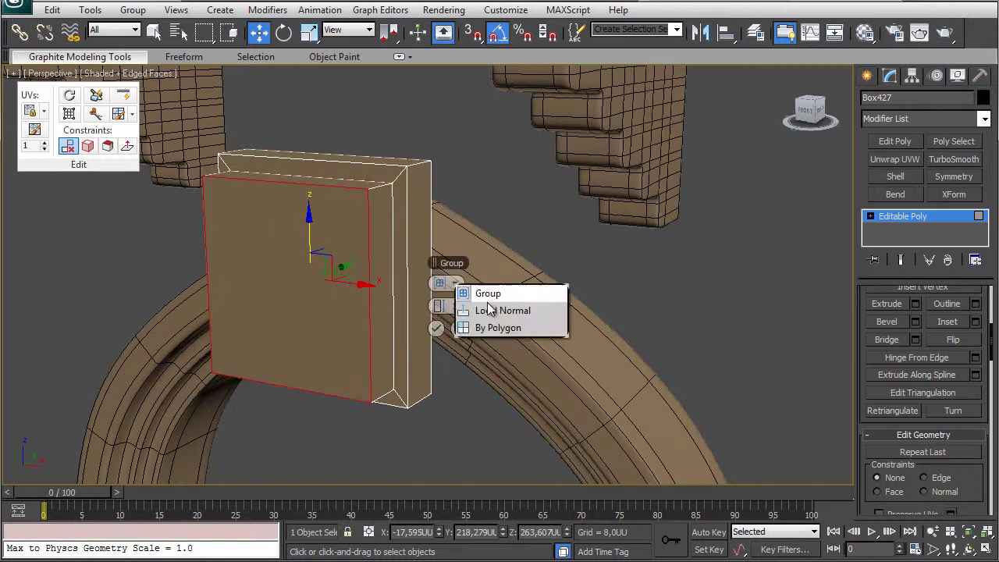
{"action": "left_click", "coordinate": [488, 307]}
{"action": "left_click_drag", "start_coordinate": [485, 306], "coordinate": [367, 299]}
{"action": "type", "text": "-2"}
{"action": "key", "text": "Return"}
{"action": "left_click", "coordinate": [436, 328]}
Inset the recessed polygon once more and extrude it by -2 UU to form a second recess.
{"action": "left_click", "coordinate": [975, 321]}
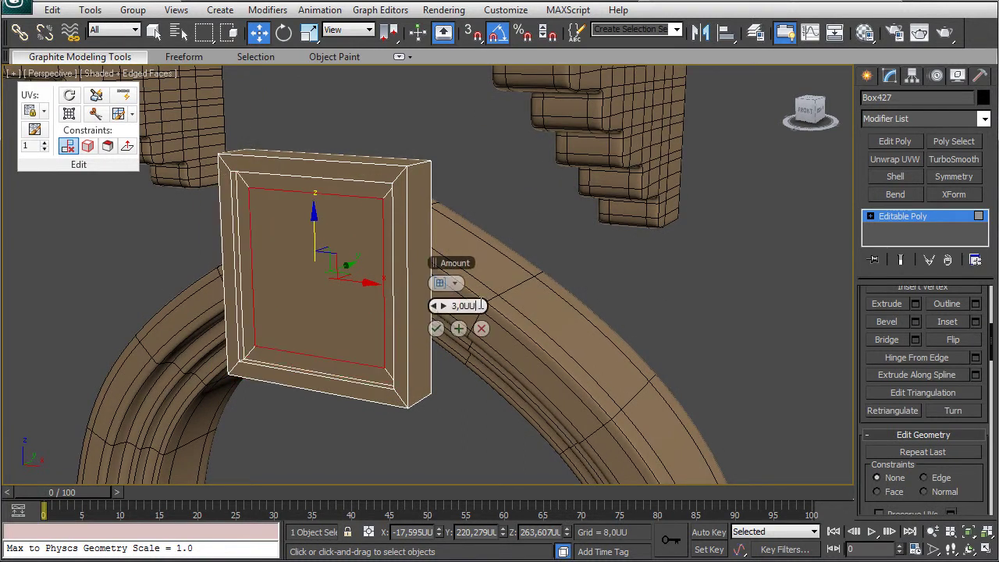
{"action": "left_click", "coordinate": [436, 329]}
{"action": "left_click", "coordinate": [915, 304]}
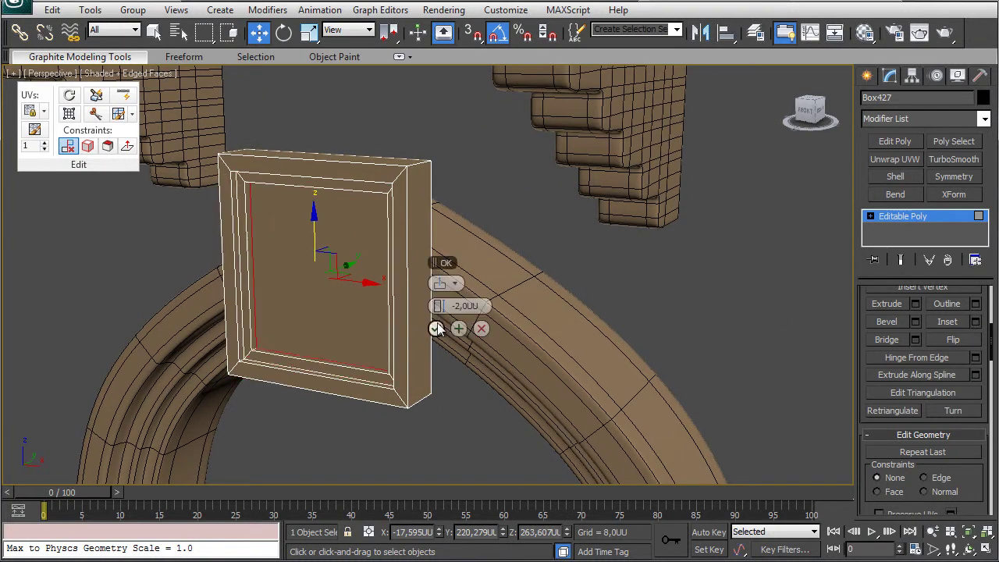
{"action": "left_click", "coordinate": [436, 329]}
{"action": "middle_click_drag", "start_coordinate": [437, 323], "coordinate": [481, 300], "text": "alt"}
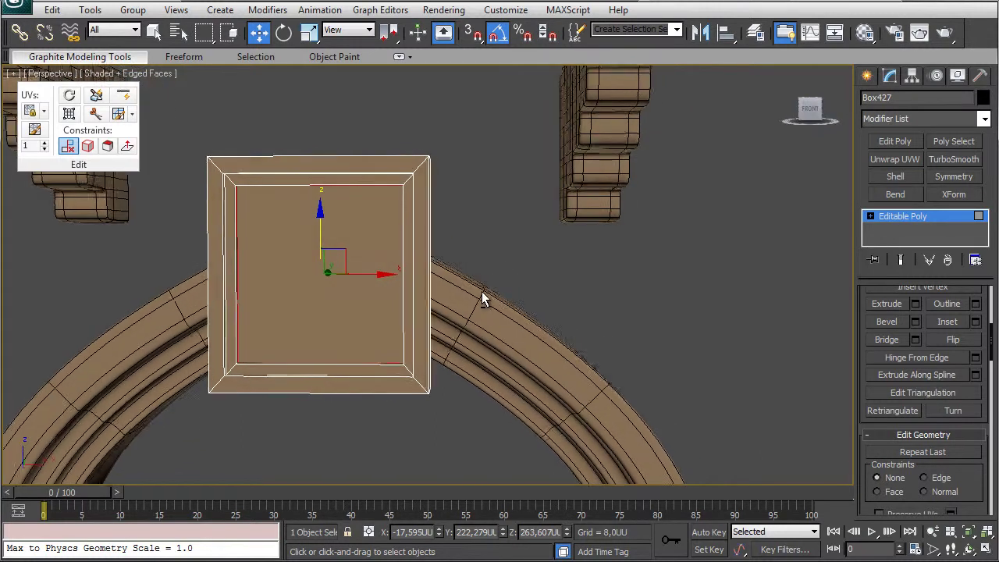
Taper the block into a keystone by moving its bottom corner vertices inward and its outer top corners slightly outward.
{"action": "key", "text": "f"}
{"action": "key", "text": "z"}
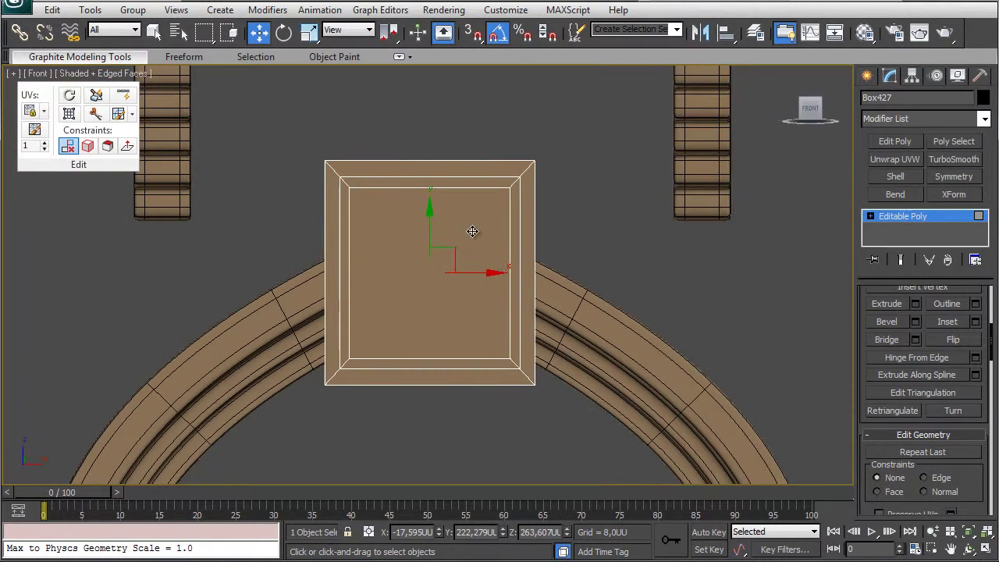
{"action": "key", "text": "1"}
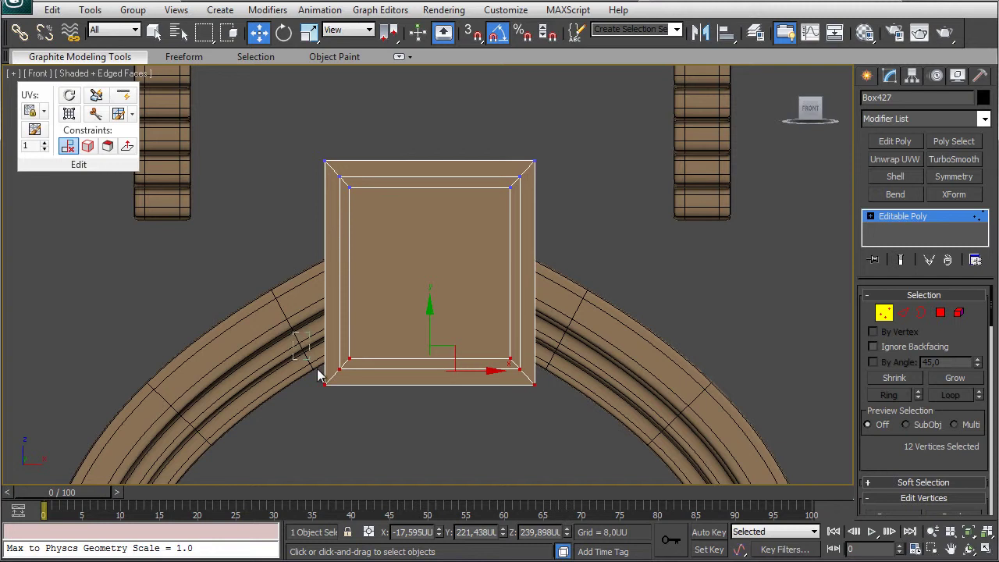
{"action": "left_click_drag", "start_coordinate": [499, 369], "coordinate": [450, 368]}
{"action": "key", "text": "ctrl+z"}
{"action": "key", "text": "w"}
{"action": "left_click_drag", "start_coordinate": [490, 337], "coordinate": [551, 408]}
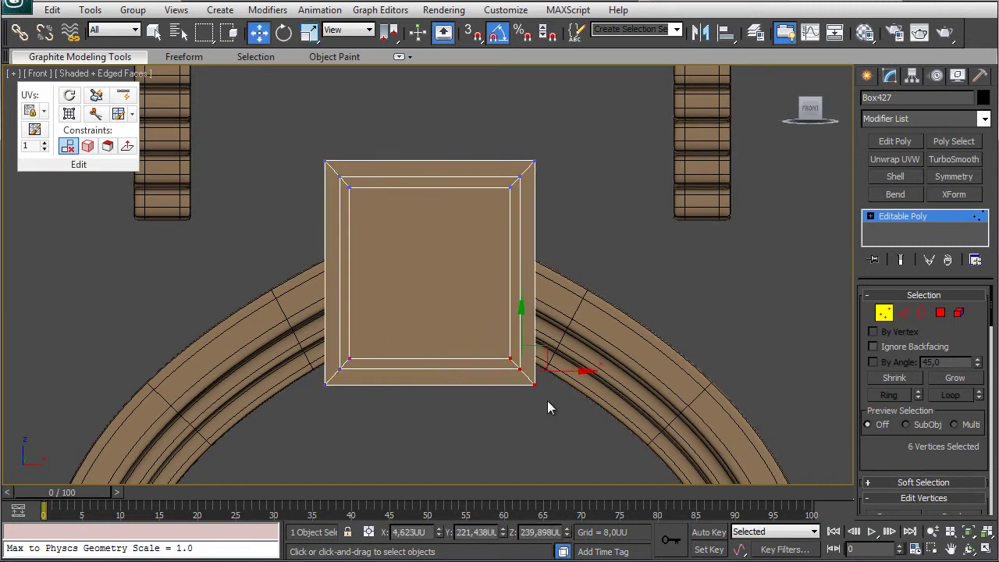
{"action": "key", "text": "F3"}
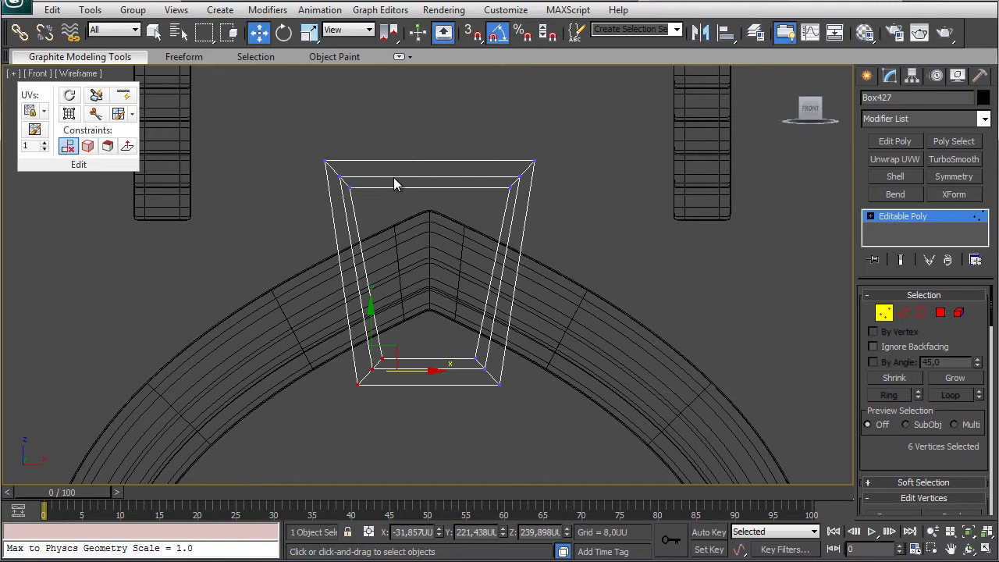
{"action": "left_click_drag", "start_coordinate": [308, 146], "coordinate": [361, 160]}
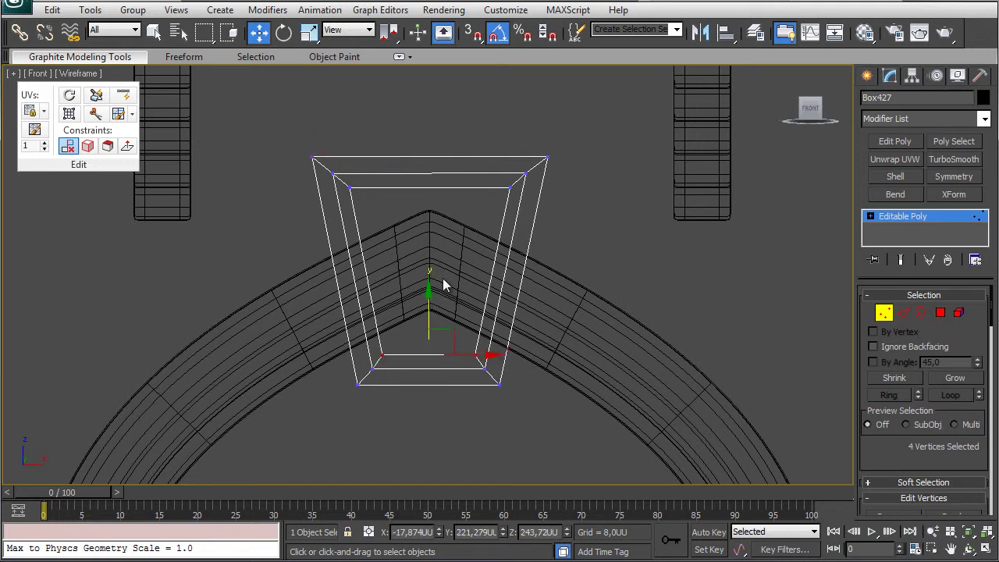
Chamfer the keystone's corner edges with 2 segments.
{"action": "key", "text": "2"}
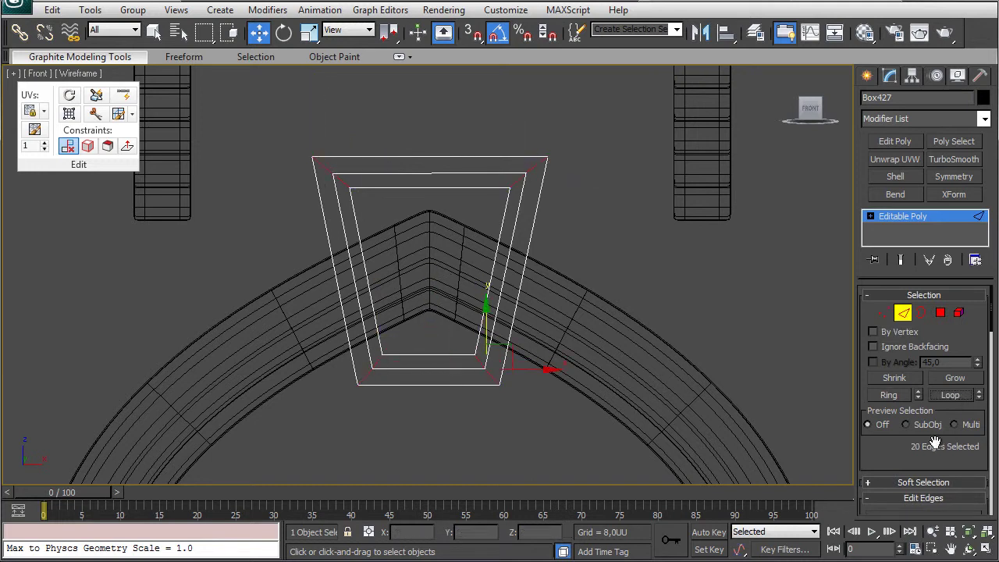
{"action": "left_click_drag", "start_coordinate": [934, 441], "coordinate": [905, 282]}
{"action": "left_click", "coordinate": [915, 407]}
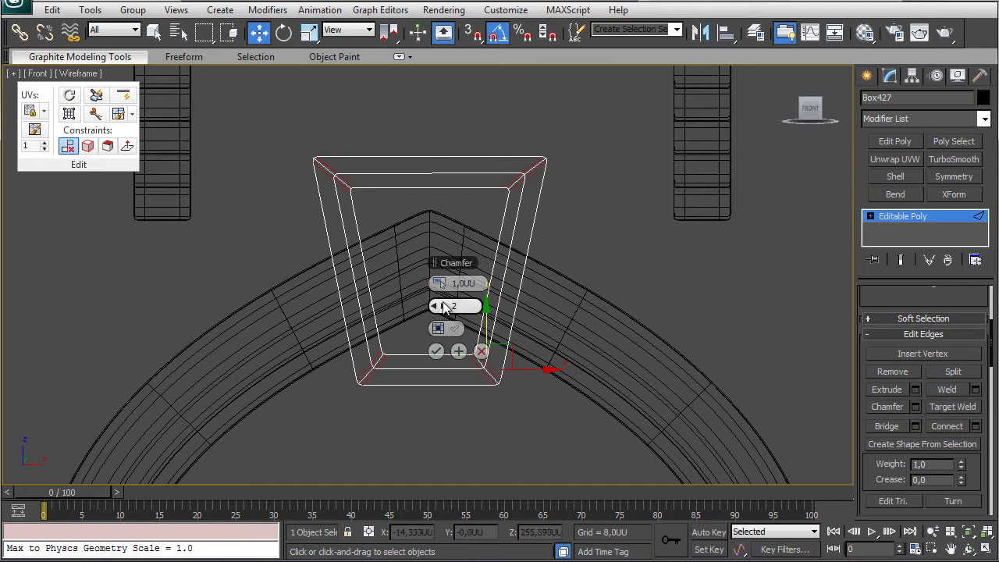
{"action": "left_click_drag", "start_coordinate": [446, 284], "coordinate": [457, 286]}
{"action": "key", "text": "Return"}
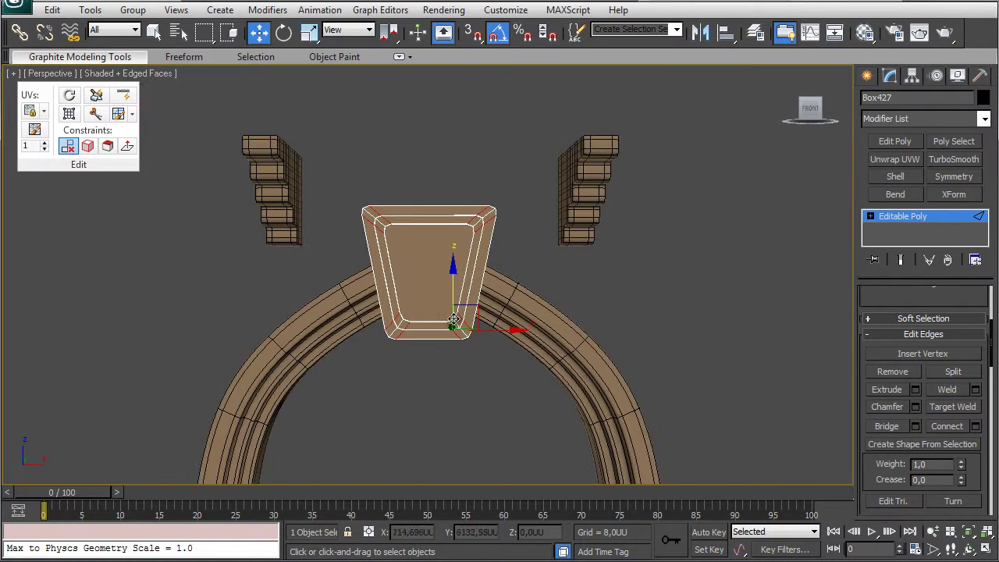
Connect the keystone's top and bottom edges with a vertical edge down its centre.
{"action": "scroll", "coordinate": [479, 286], "scroll_direction": "up", "scroll_amount": 5}
{"action": "mouse_move", "coordinate": [479, 286]}
{"action": "middle_mouse_down", "text": "alt"}
{"action": "mouse_move", "coordinate": [463, 287]}
{"action": "mouse_move", "coordinate": [485, 276]}
{"action": "mouse_move", "coordinate": [480, 270]}
{"action": "middle_mouse_up", "text": "alt"}
{"action": "left_click_drag", "start_coordinate": [414, 115], "coordinate": [423, 446]}
{"action": "left_click", "coordinate": [974, 427]}
{"action": "left_click", "coordinate": [433, 351]}
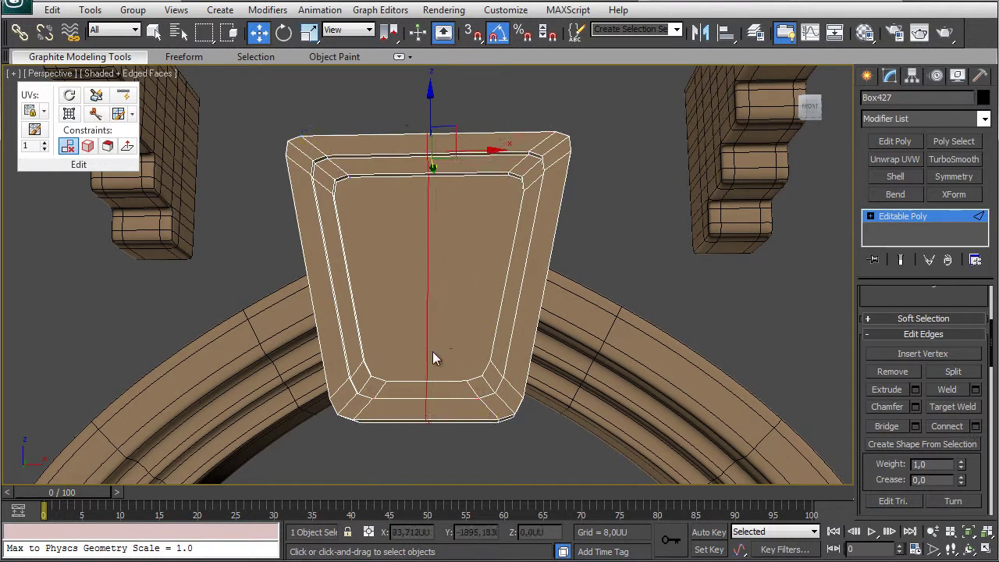
Raise the keystone's top centre vertices to form a shallow peak.
{"action": "key", "text": "1"}
{"action": "left_click_drag", "start_coordinate": [401, 116], "coordinate": [460, 209]}
{"action": "middle_click_drag", "start_coordinate": [461, 209], "coordinate": [459, 226], "text": "alt"}
{"action": "left_click_drag", "start_coordinate": [428, 107], "coordinate": [428, 88]}
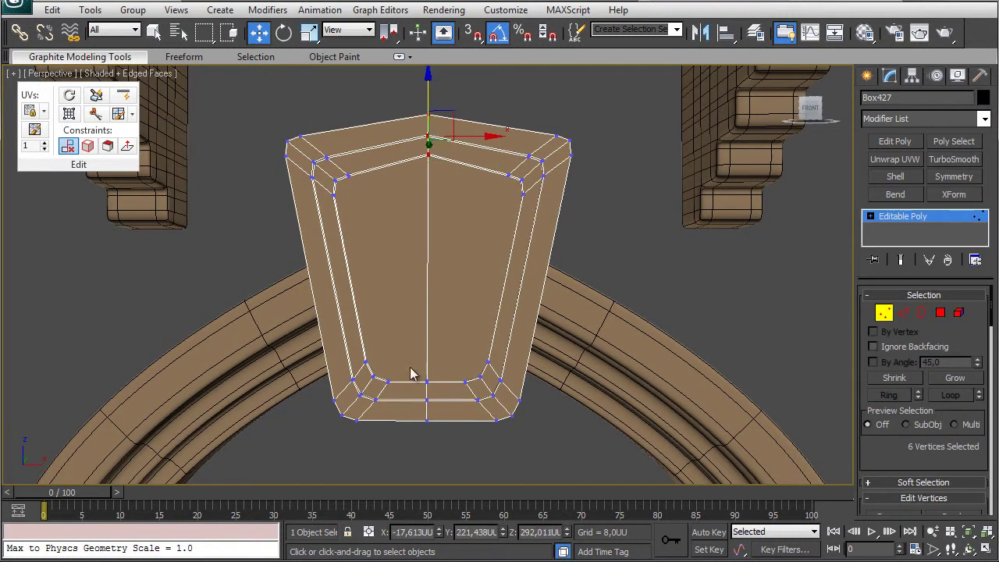
Lower the keystone's bottom centre vertices to form a downward point.
{"action": "left_click_drag", "start_coordinate": [411, 373], "coordinate": [443, 427]}
{"action": "left_click_drag", "start_coordinate": [421, 349], "coordinate": [420, 384]}
{"action": "key", "text": "f"}
{"action": "key", "text": "z"}
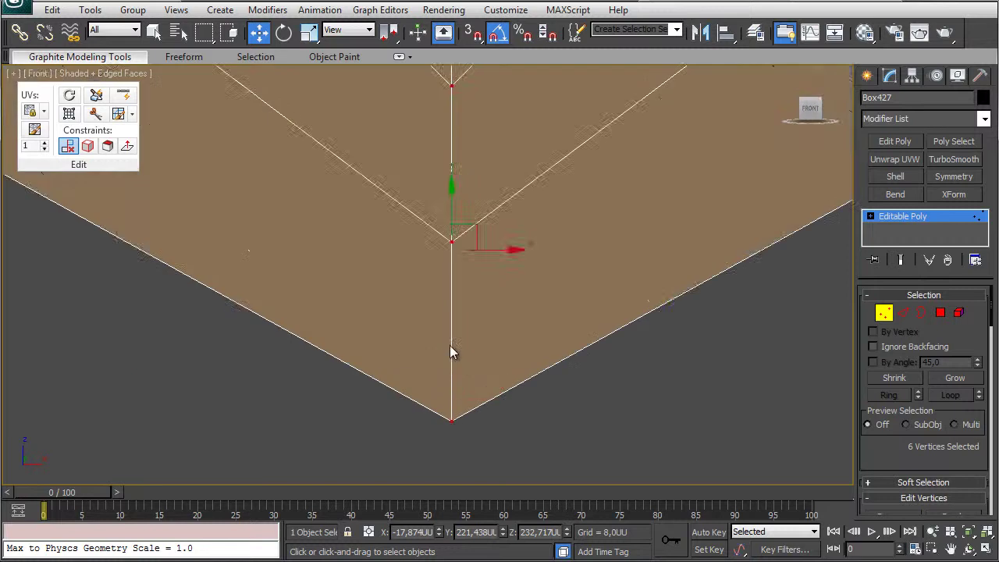
{"action": "scroll", "coordinate": [449, 345], "scroll_direction": "down", "scroll_amount": 5}
{"action": "middle_click_drag", "start_coordinate": [490, 195], "coordinate": [487, 280]}
{"action": "left_click_drag", "start_coordinate": [580, 361], "coordinate": [614, 386]}
{"action": "key", "text": "z"}
{"action": "scroll", "coordinate": [444, 226], "scroll_direction": "down", "scroll_amount": 8}
Delete all polygons on the keystone's right half, from the centre edge outward.
{"action": "key", "text": "4"}
{"action": "left_click_drag", "start_coordinate": [609, 90], "coordinate": [472, 466]}
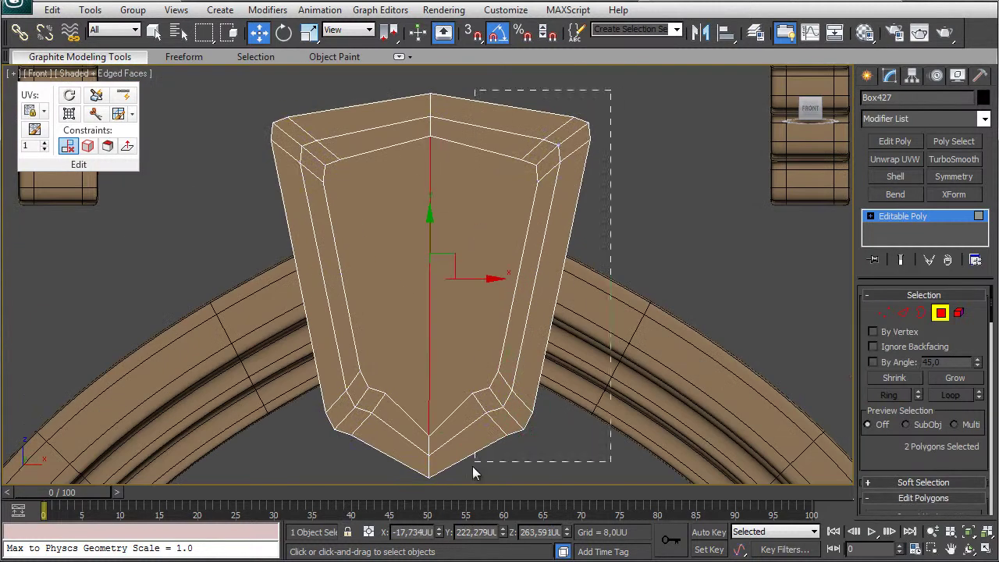
{"action": "key", "text": "Delete"}
{"action": "left_click_drag", "start_coordinate": [489, 378], "coordinate": [458, 415]}
{"action": "key", "text": "Delete"}
Reposition the inner vertices at the half keystone's lower corner and tip so the recessed borders keep an even width.
{"action": "middle_click_drag", "start_coordinate": [386, 394], "coordinate": [408, 267]}
{"action": "key", "text": "1"}
{"action": "left_click_drag", "start_coordinate": [433, 290], "coordinate": [460, 313]}
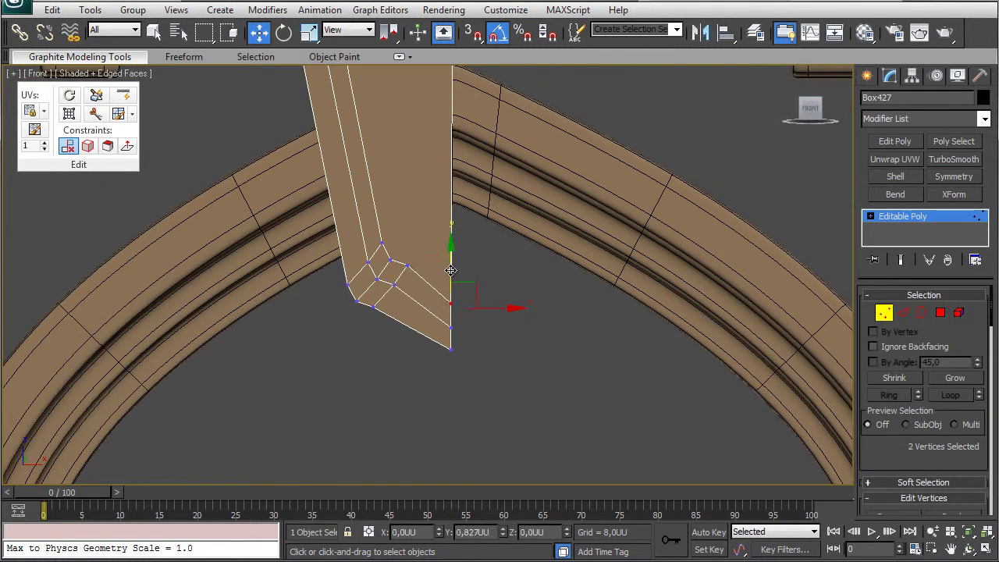
{"action": "scroll", "coordinate": [389, 290], "scroll_direction": "up", "scroll_amount": 2}
{"action": "scroll", "coordinate": [390, 290], "scroll_direction": "down", "scroll_amount": 4}
{"action": "middle_click_drag", "start_coordinate": [353, 134], "coordinate": [344, 230]}
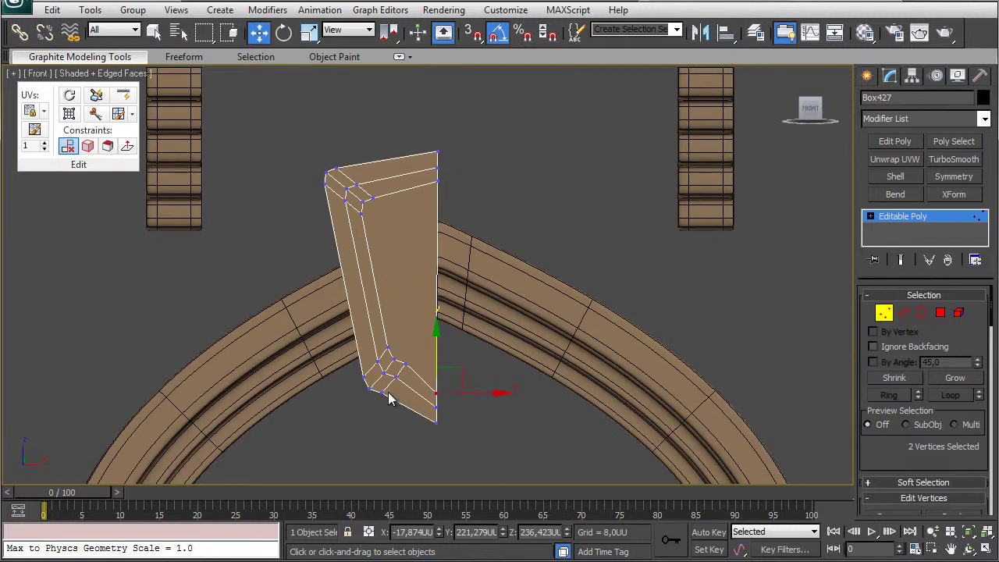
{"action": "scroll", "coordinate": [404, 362], "scroll_direction": "up", "scroll_amount": 2}
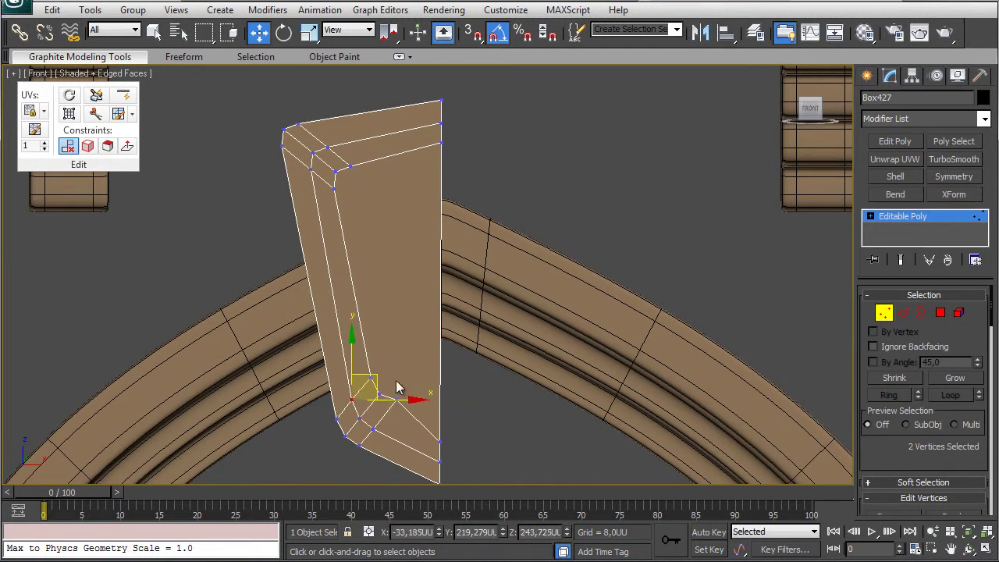
{"action": "left_click_drag", "start_coordinate": [401, 390], "coordinate": [401, 391]}
{"action": "middle_click_drag", "start_coordinate": [433, 437], "coordinate": [430, 394]}
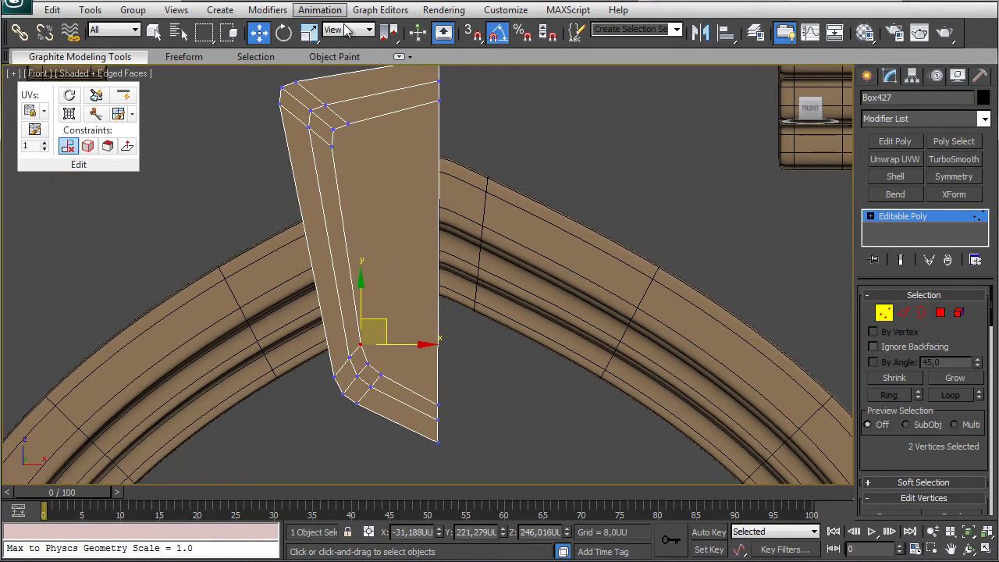
Move the inner top-corner vertices of the half keystone's front panel into line with the surrounding bevel.
{"action": "middle_click_drag", "start_coordinate": [427, 96], "coordinate": [433, 134]}
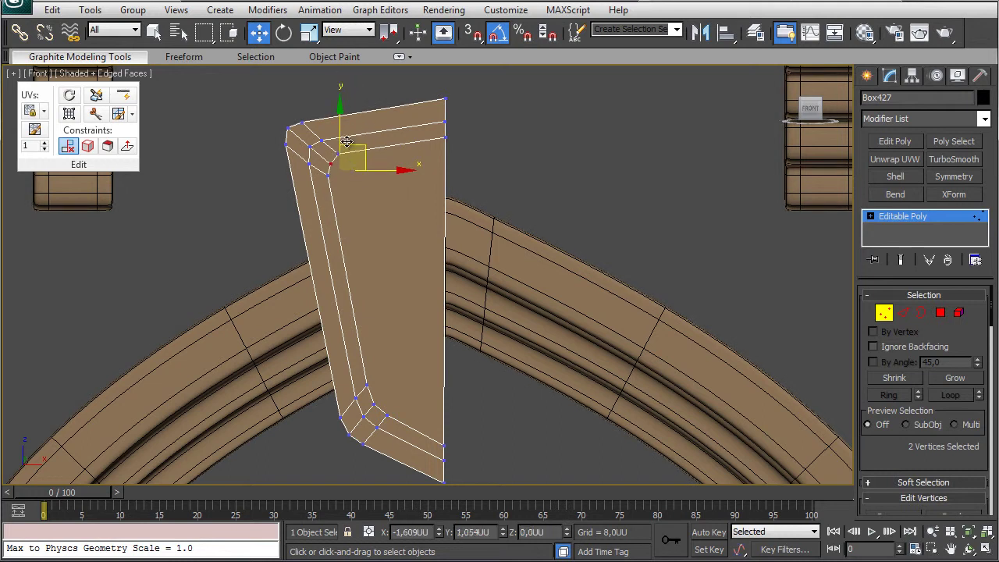
{"action": "left_click_drag", "start_coordinate": [343, 138], "coordinate": [343, 138]}
{"action": "middle_click_drag", "start_coordinate": [425, 252], "coordinate": [410, 206]}
Cut edges across the half keystone's front panel from the upper and lower inner corners to the centre seam.
{"action": "key", "text": "p"}
{"action": "key", "text": "z"}
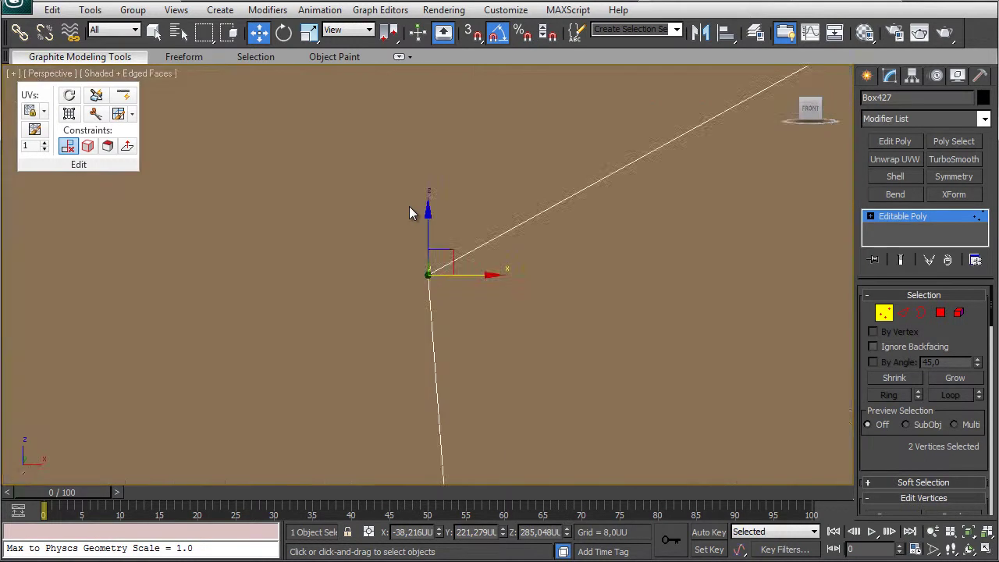
{"action": "scroll", "coordinate": [410, 209], "scroll_direction": "down", "scroll_amount": 5}
{"action": "middle_click_drag", "start_coordinate": [571, 344], "coordinate": [460, 250], "text": "alt"}
{"action": "scroll", "coordinate": [455, 175], "scroll_direction": "down", "scroll_amount": 3}
{"action": "left_click_drag", "start_coordinate": [894, 453], "coordinate": [894, 29]}
{"action": "left_click", "coordinate": [952, 405]}
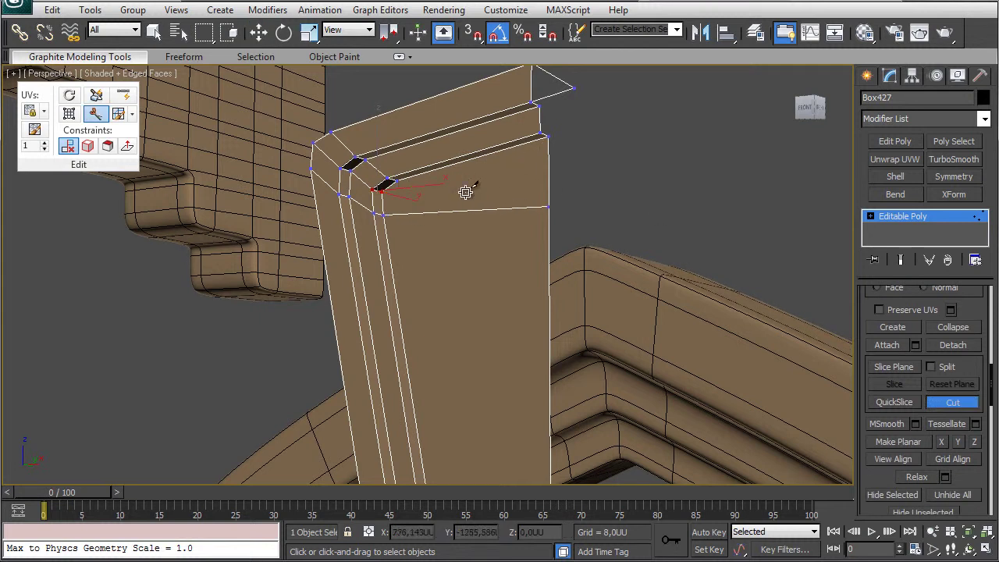
{"action": "middle_click_drag", "start_coordinate": [474, 267], "coordinate": [473, 312], "text": "alt"}
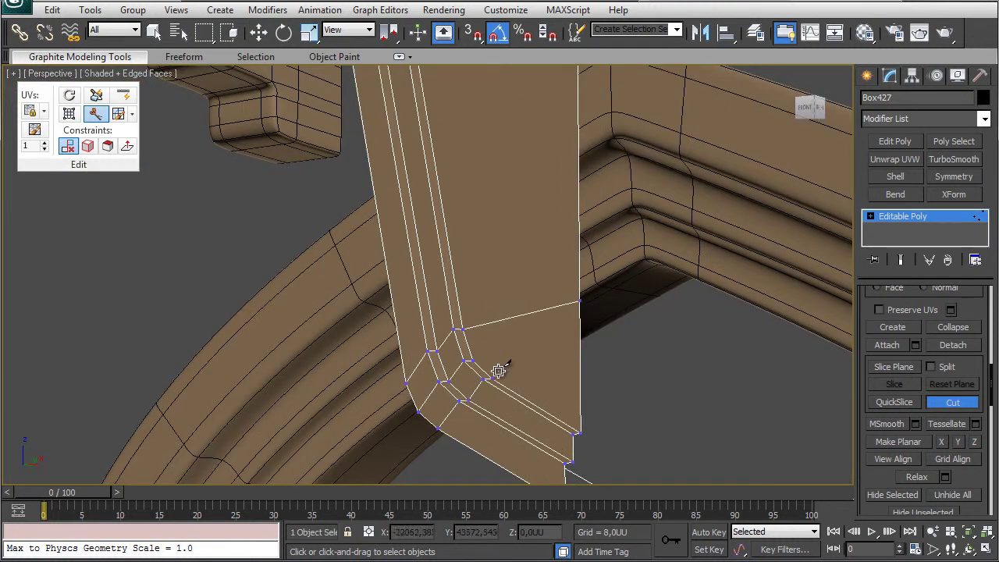
{"action": "right_click", "coordinate": [498, 157]}
{"action": "middle_click_drag", "start_coordinate": [497, 156], "coordinate": [482, 243], "text": "alt"}
{"action": "scroll", "coordinate": [478, 226], "scroll_direction": "down", "scroll_amount": 3}
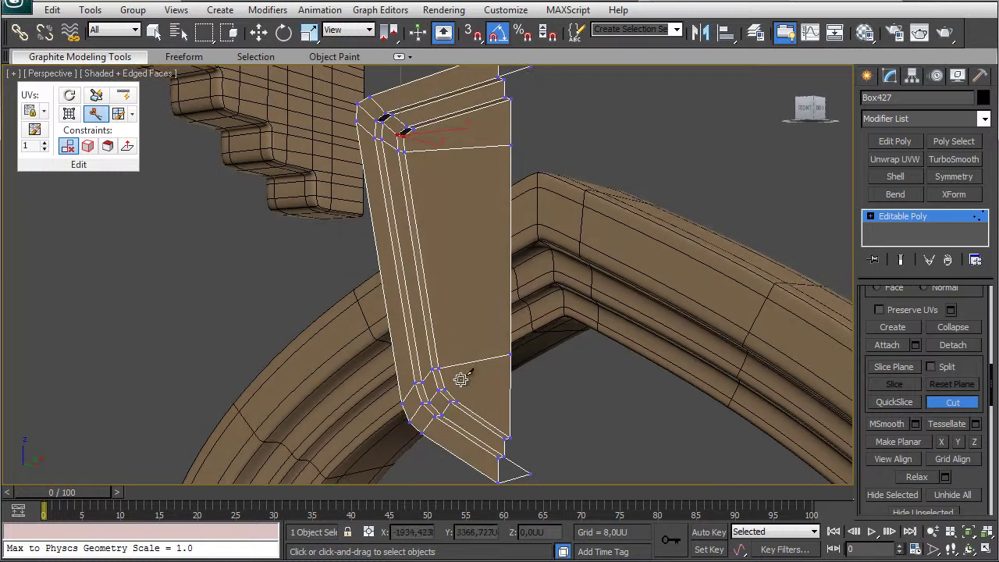
Try TurboSmooth on the half keystone, then remove the modifier.
{"action": "middle_click_drag", "start_coordinate": [459, 173], "coordinate": [500, 152], "text": "alt"}
{"action": "left_click", "coordinate": [953, 398]}
{"action": "left_click", "coordinate": [944, 159]}
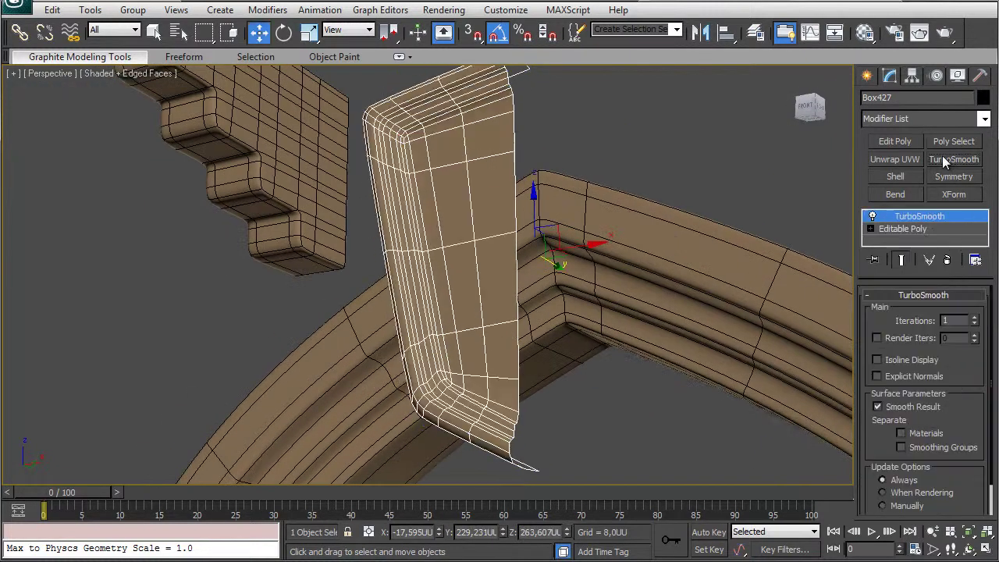
{"action": "left_click", "coordinate": [948, 262]}
Mirror the half keystone with a Symmetry modifier on the X axis, flipped to complete the shape.
{"action": "left_click", "coordinate": [953, 177]}
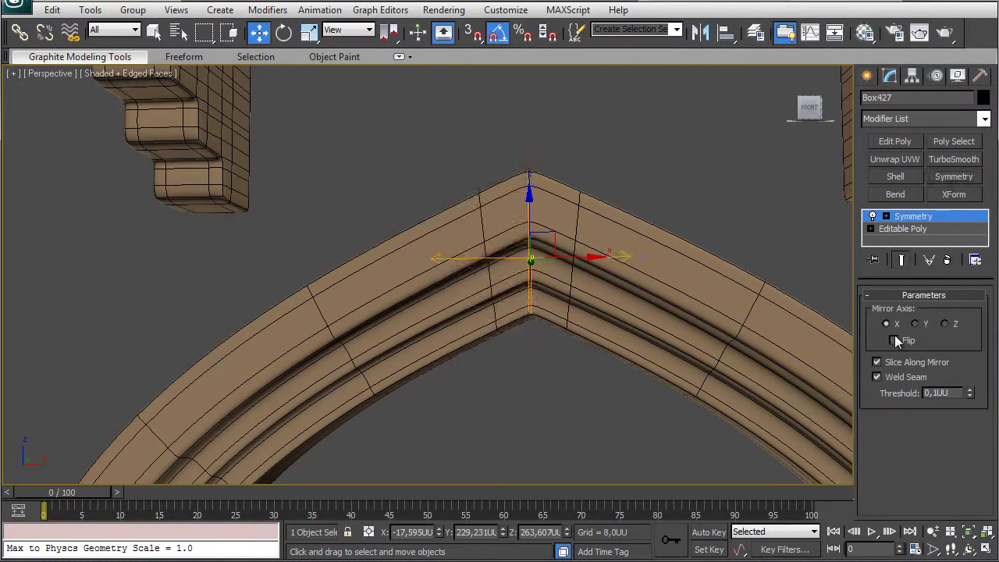
{"action": "key", "text": "f"}
{"action": "scroll", "coordinate": [687, 291], "scroll_direction": "up", "scroll_amount": 3}
{"action": "middle_click_drag", "start_coordinate": [686, 291], "coordinate": [704, 227]}
Move the upper and lower seam vertices of the front panel onto the mirror line to close the gap.
{"action": "left_click", "coordinate": [919, 231]}
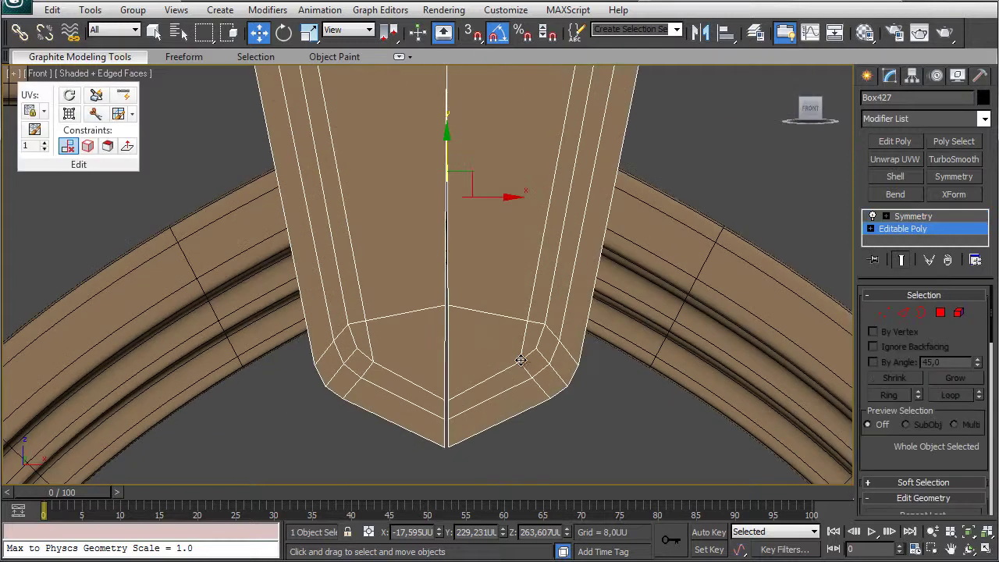
{"action": "key", "text": "1"}
{"action": "left_click", "coordinate": [447, 305]}
{"action": "left_click_drag", "start_coordinate": [490, 305], "coordinate": [500, 304]}
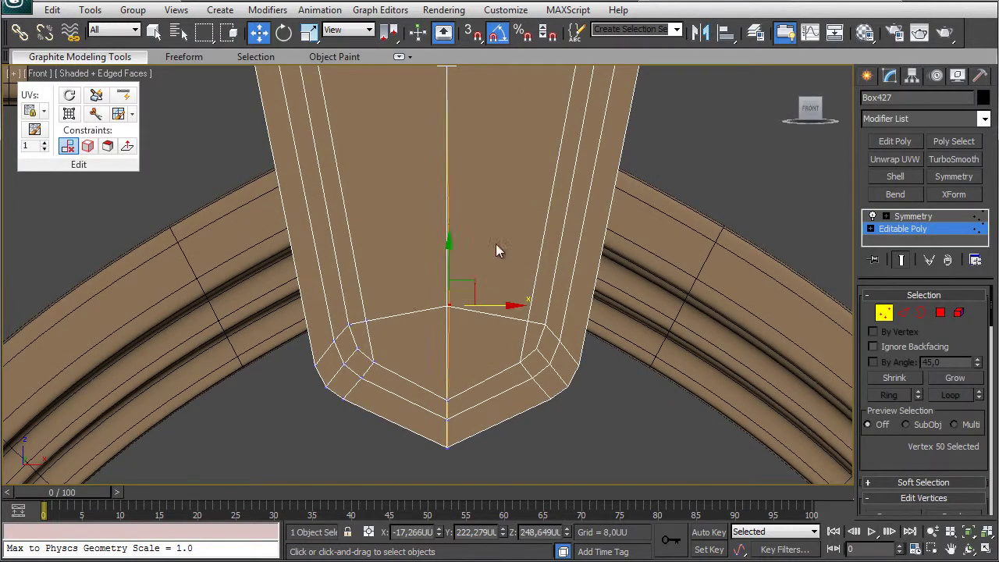
{"action": "middle_click_drag", "start_coordinate": [497, 245], "coordinate": [487, 396]}
{"action": "left_click_drag", "start_coordinate": [418, 97], "coordinate": [460, 176]}
{"action": "middle_click_drag", "start_coordinate": [476, 339], "coordinate": [480, 101]}
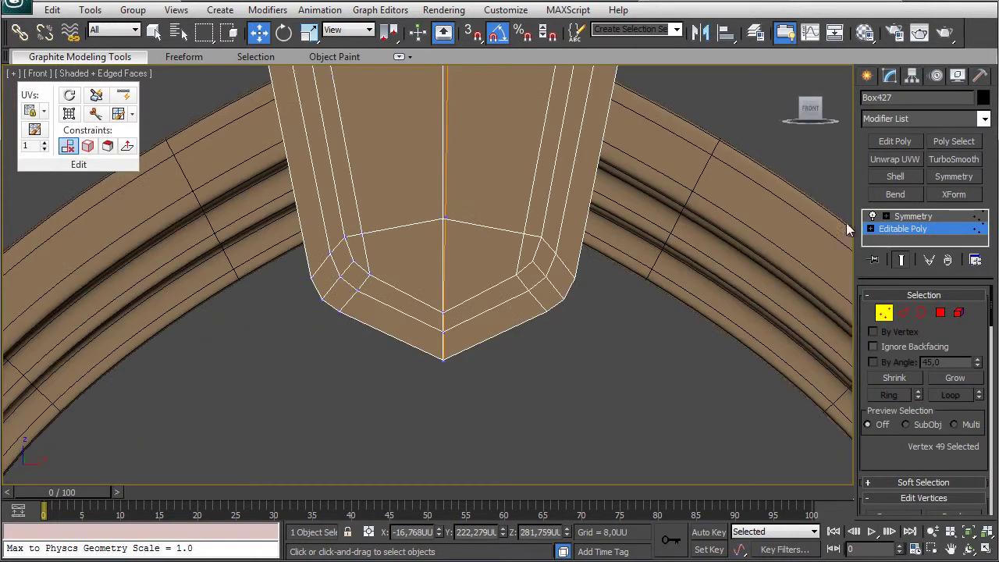
Collapse the Symmetry modifier into the keystone's Editable Poly.
{"action": "key", "text": "1"}
{"action": "left_click", "coordinate": [912, 218]}
{"action": "right_click", "coordinate": [913, 219]}
{"action": "left_click", "coordinate": [948, 372]}
Apply TurboSmooth to the keystone with 3 iterations and Isoline Display enabled.
{"action": "middle_click_drag", "start_coordinate": [541, 219], "coordinate": [519, 376]}
{"action": "left_click", "coordinate": [950, 164]}
{"action": "double_click", "coordinate": [973, 319]}
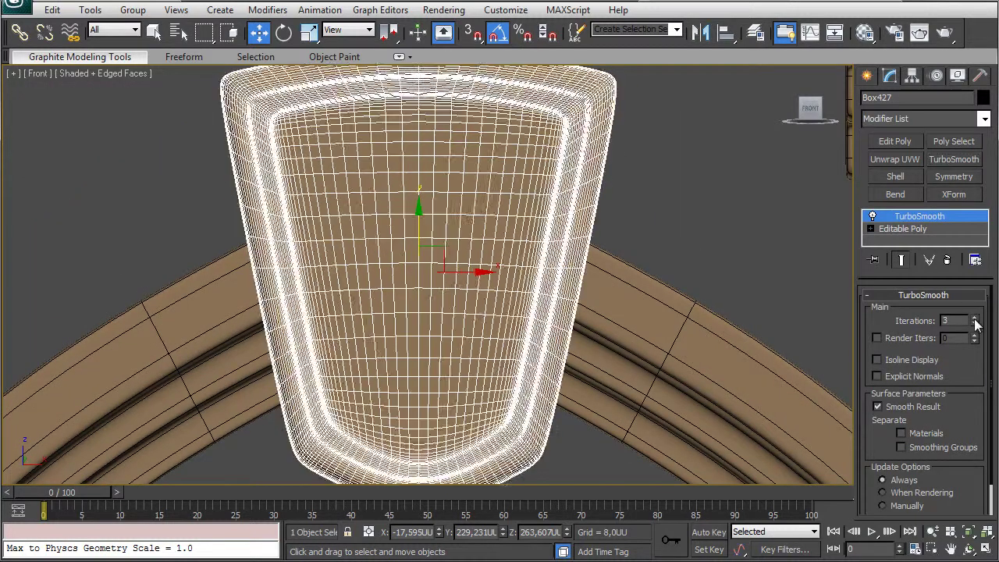
{"action": "left_click", "coordinate": [877, 360]}
{"action": "scroll", "coordinate": [644, 288], "scroll_direction": "down", "scroll_amount": 3}
{"action": "key", "text": "p"}
{"action": "middle_click_drag", "start_coordinate": [533, 304], "coordinate": [513, 273], "text": "alt"}
{"action": "scroll", "coordinate": [513, 273], "scroll_direction": "down", "scroll_amount": 3}
Chamfer the keystone's vertical centre edge loop by 1.0 with one segment and show the smoothed result.
{"action": "key", "text": "Down"}
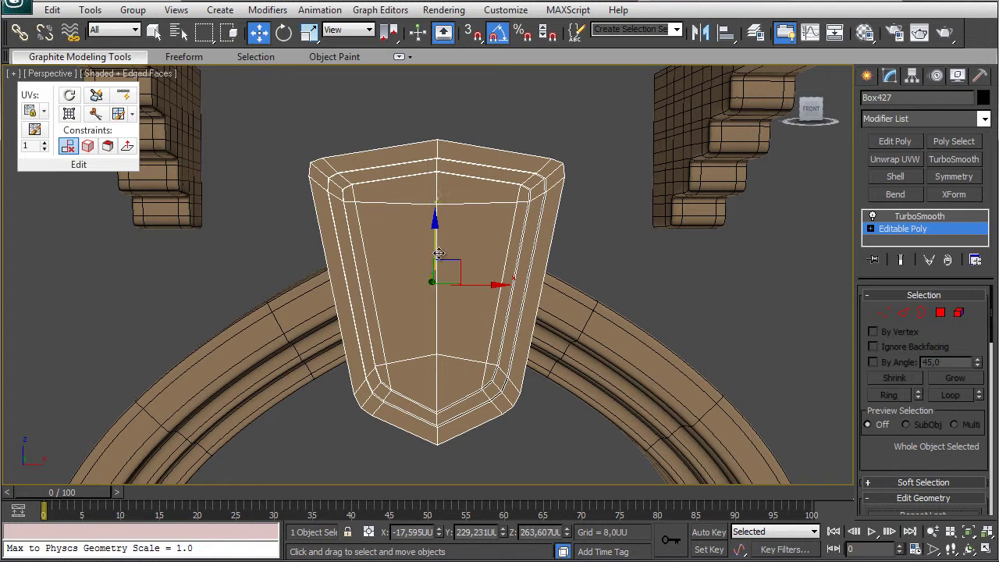
{"action": "key", "text": "1"}
{"action": "key", "text": "2"}
{"action": "double_click", "coordinate": [439, 364]}
{"action": "left_click_drag", "start_coordinate": [889, 454], "coordinate": [890, 287]}
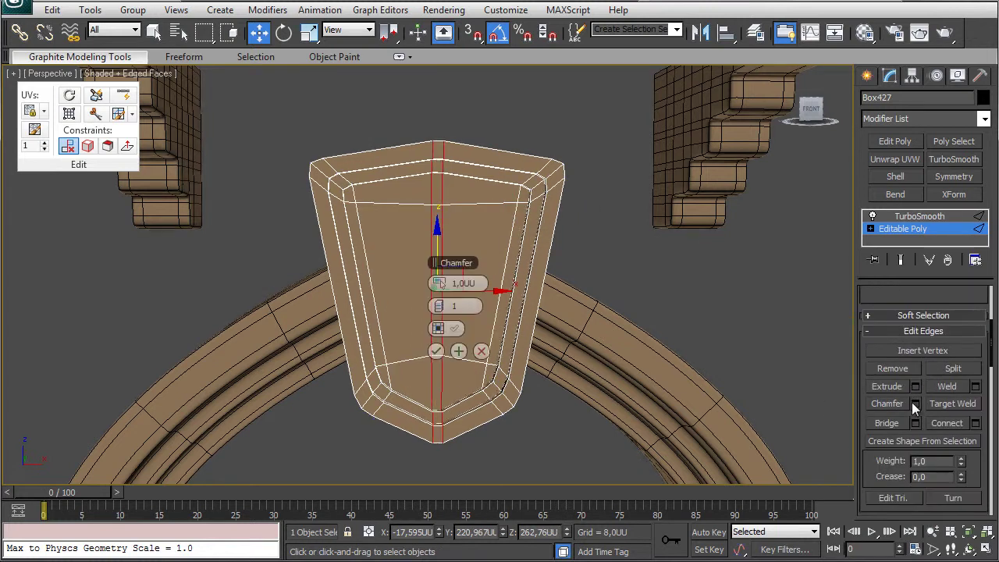
{"action": "key", "text": "Return"}
{"action": "left_click", "coordinate": [911, 217]}
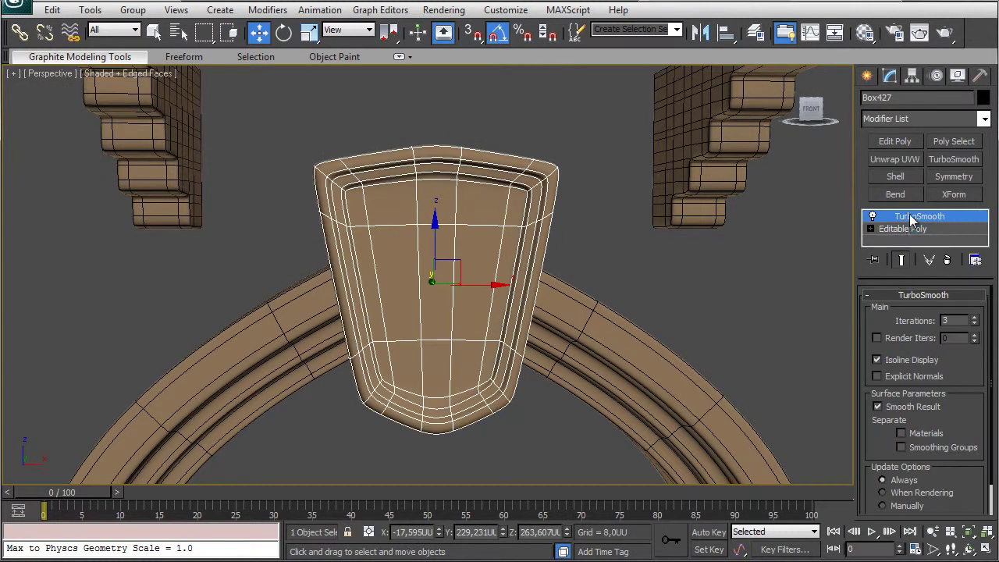
Add supporting edge loops with SwiftLoop around the keystone's front rim and bevels.
{"action": "left_click", "coordinate": [905, 229]}
{"action": "scroll", "coordinate": [289, 253], "scroll_direction": "up", "scroll_amount": 5}
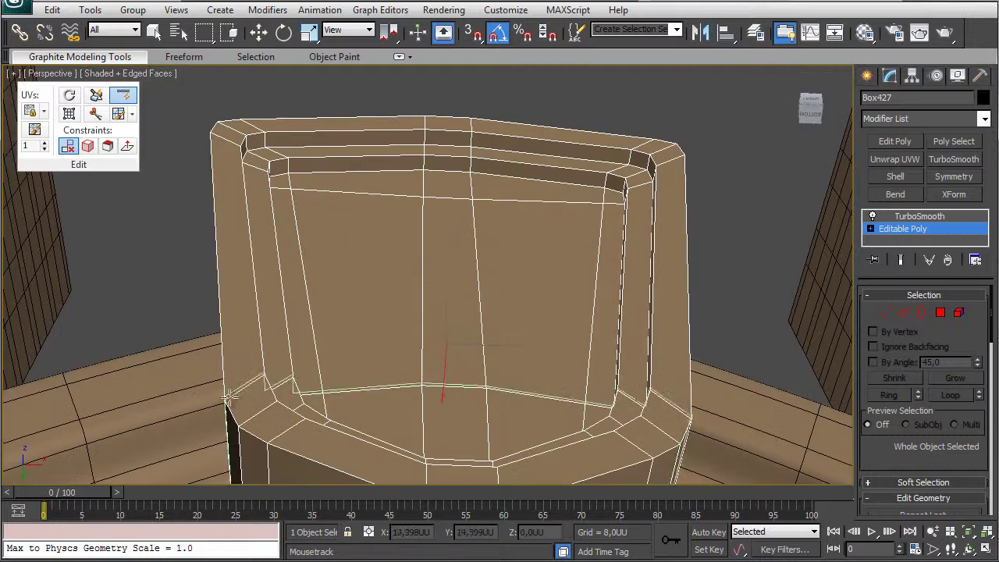
{"action": "scroll", "coordinate": [289, 254], "scroll_direction": "up", "scroll_amount": 3}
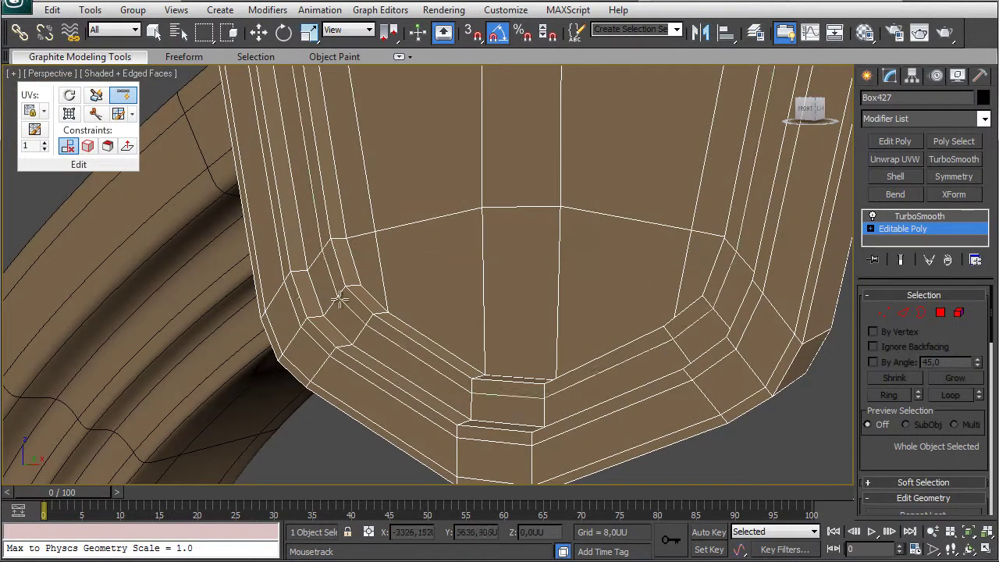
{"action": "middle_click_drag", "start_coordinate": [339, 298], "coordinate": [518, 225], "text": "alt"}
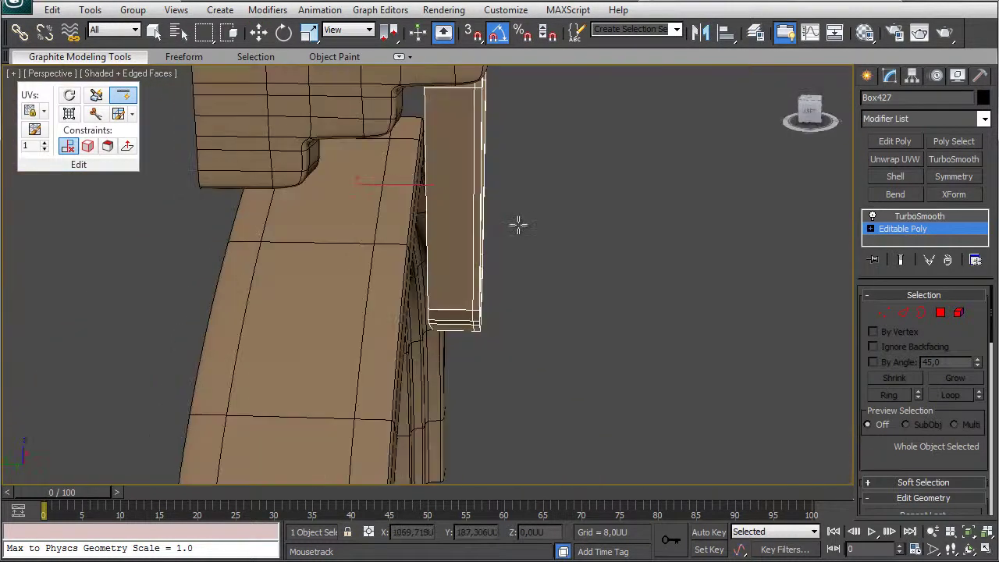
Extend the keystone's open rear border backward to deepen the block over the arch.
{"action": "middle_click_drag", "start_coordinate": [393, 183], "coordinate": [606, 258], "text": "alt"}
{"action": "key", "text": "2"}
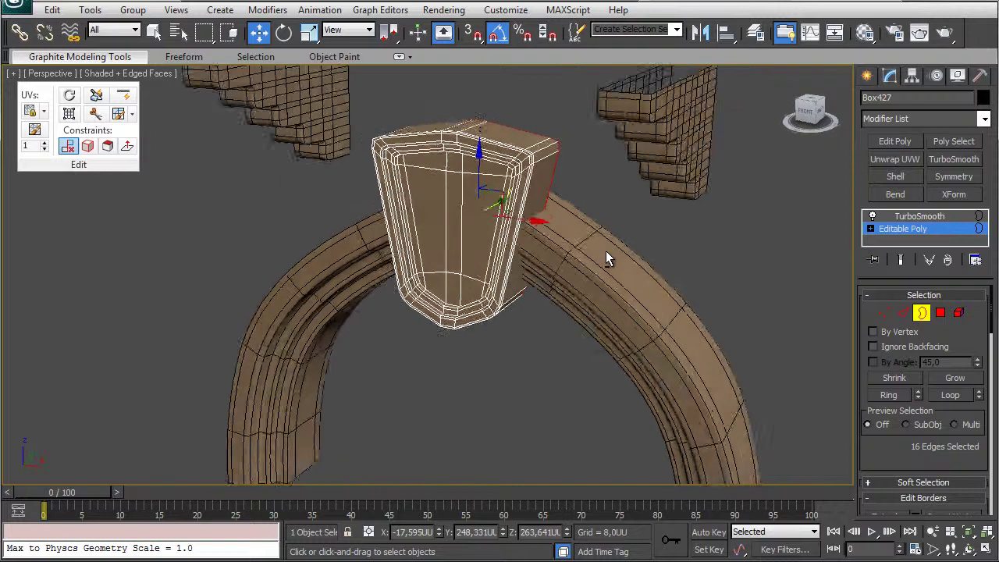
{"action": "scroll", "coordinate": [606, 259], "scroll_direction": "up", "scroll_amount": 3}
{"action": "scroll", "coordinate": [609, 238], "scroll_direction": "down", "scroll_amount": 1}
Examine the smoothed keystone with the wireframe edges hidden.
{"action": "left_click", "coordinate": [917, 216]}
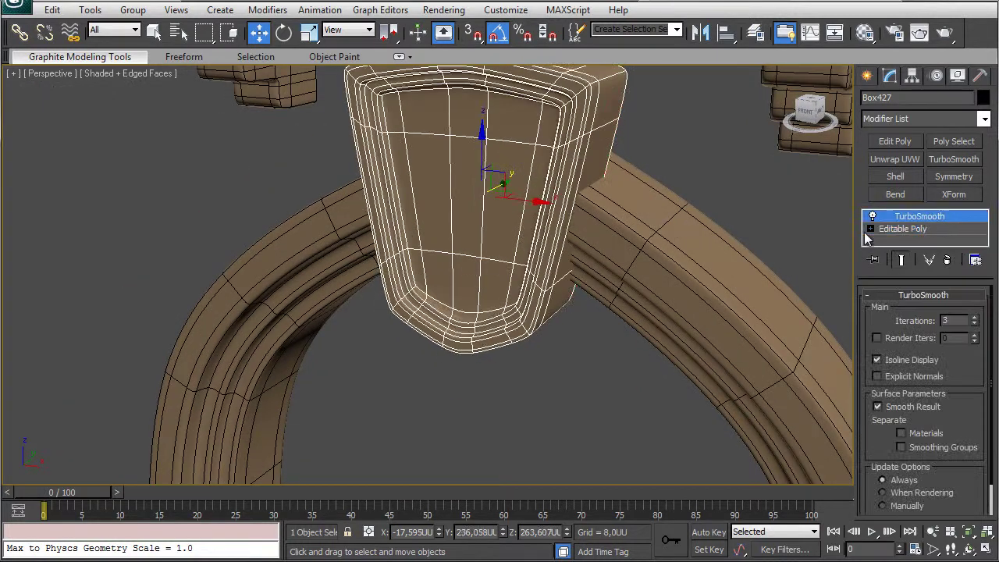
{"action": "left_click", "coordinate": [751, 188]}
{"action": "key", "text": "F4"}
{"action": "middle_click_drag", "start_coordinate": [750, 188], "coordinate": [566, 160], "text": "alt"}
{"action": "left_click", "coordinate": [533, 204]}
{"action": "key", "text": "F4"}
Insert more SwiftLoop edges along the recessed steps of the keystone's front and check the smoothing.
{"action": "left_click", "coordinate": [897, 229]}
{"action": "scroll", "coordinate": [437, 242], "scroll_direction": "up", "scroll_amount": 6}
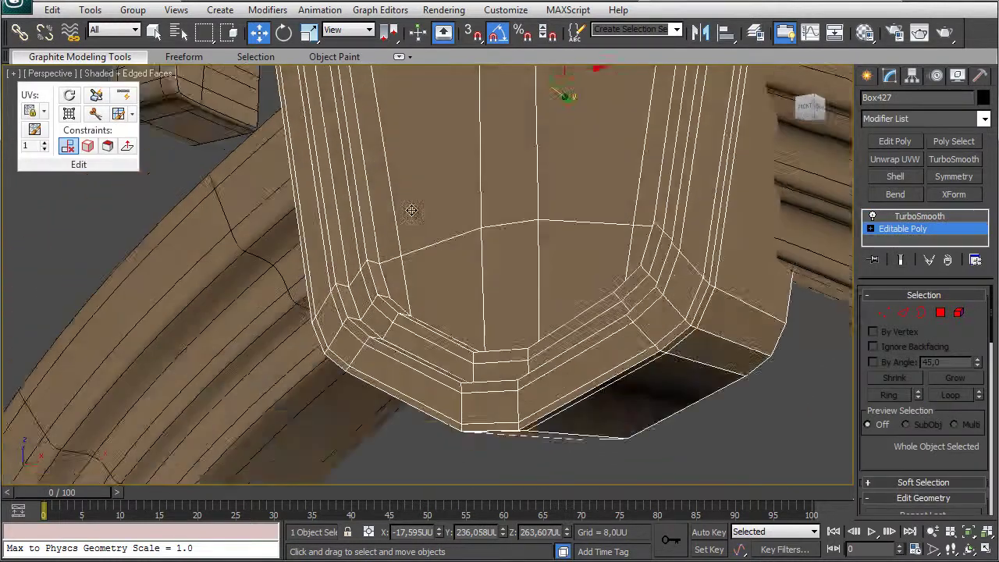
{"action": "middle_click_drag", "start_coordinate": [411, 210], "coordinate": [583, 278], "text": "alt"}
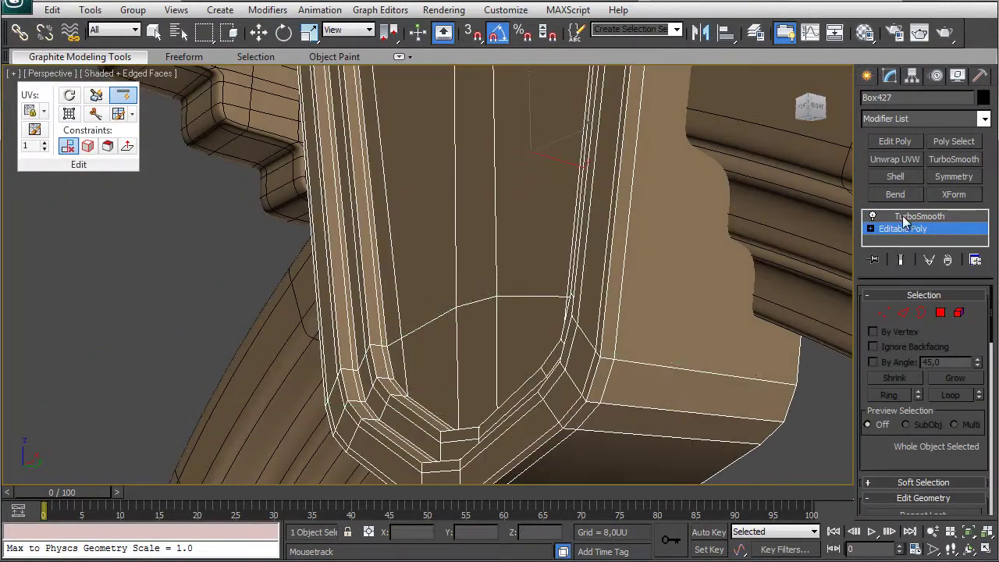
{"action": "left_click", "coordinate": [904, 218]}
{"action": "middle_click_drag", "start_coordinate": [452, 250], "coordinate": [493, 271], "text": "alt"}
{"action": "left_click", "coordinate": [892, 230]}
{"action": "scroll", "coordinate": [452, 265], "scroll_direction": "up", "scroll_amount": 4}
{"action": "scroll", "coordinate": [428, 293], "scroll_direction": "up", "scroll_amount": 3}
Cut a supporting edge loop around the perimeter of the keystone's inner front panel, just inside the innermost bevel.
{"action": "key", "text": "1"}
{"action": "scroll", "coordinate": [956, 347], "scroll_direction": "down", "scroll_amount": 5}
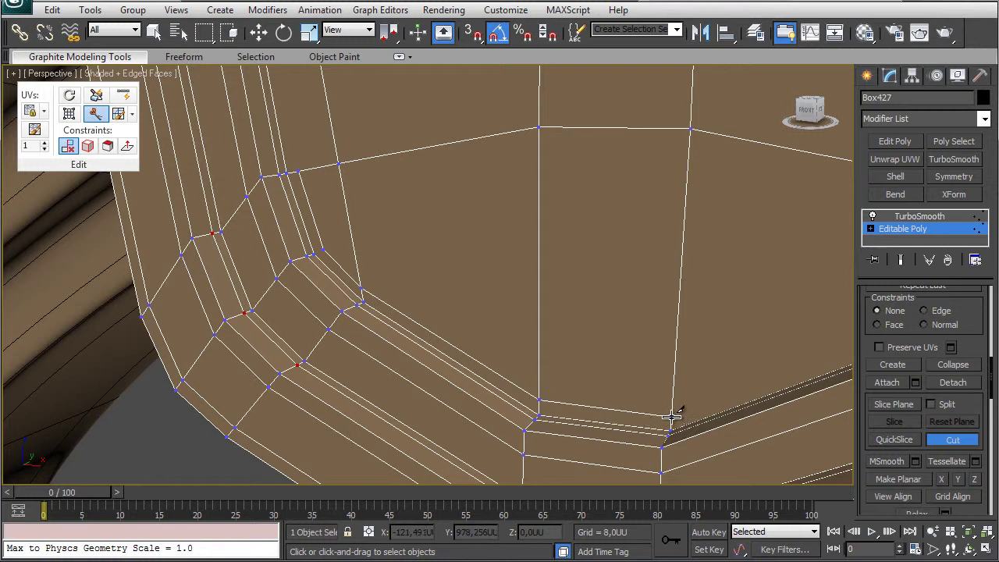
{"action": "middle_click_drag", "start_coordinate": [747, 251], "coordinate": [485, 257], "text": "alt"}
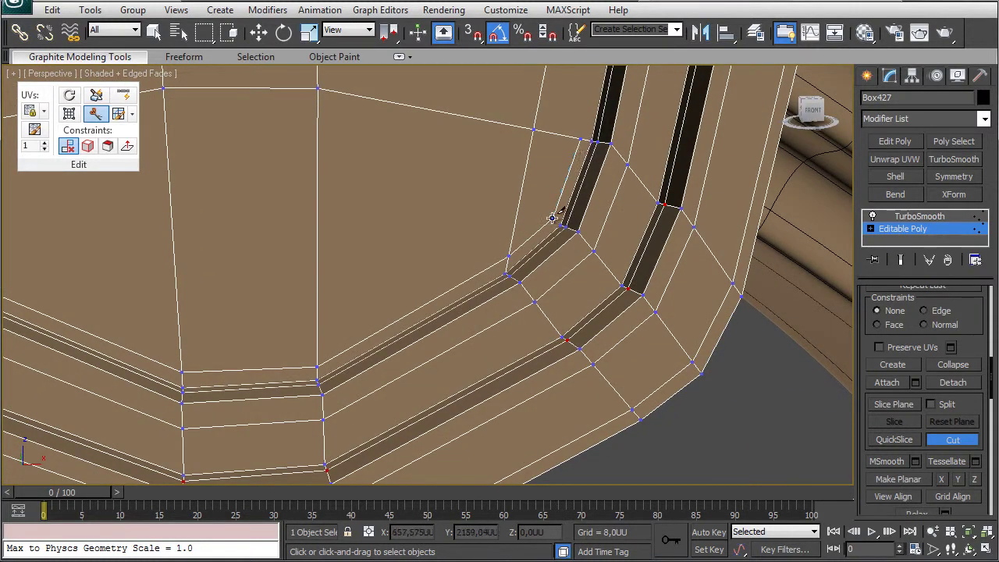
{"action": "middle_click_drag", "start_coordinate": [552, 219], "coordinate": [437, 411], "text": "alt"}
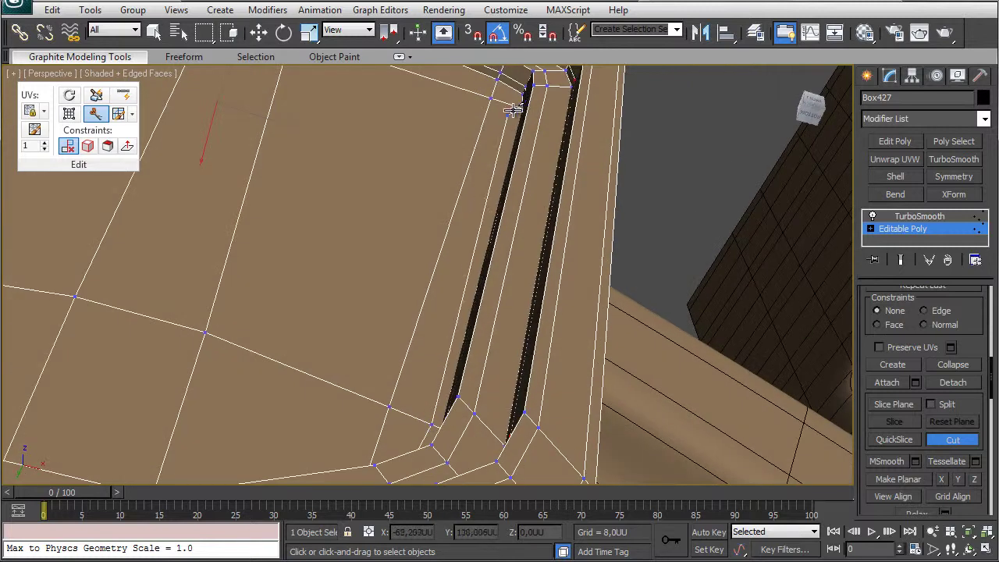
{"action": "middle_click_drag", "start_coordinate": [514, 106], "coordinate": [677, 320], "text": "alt"}
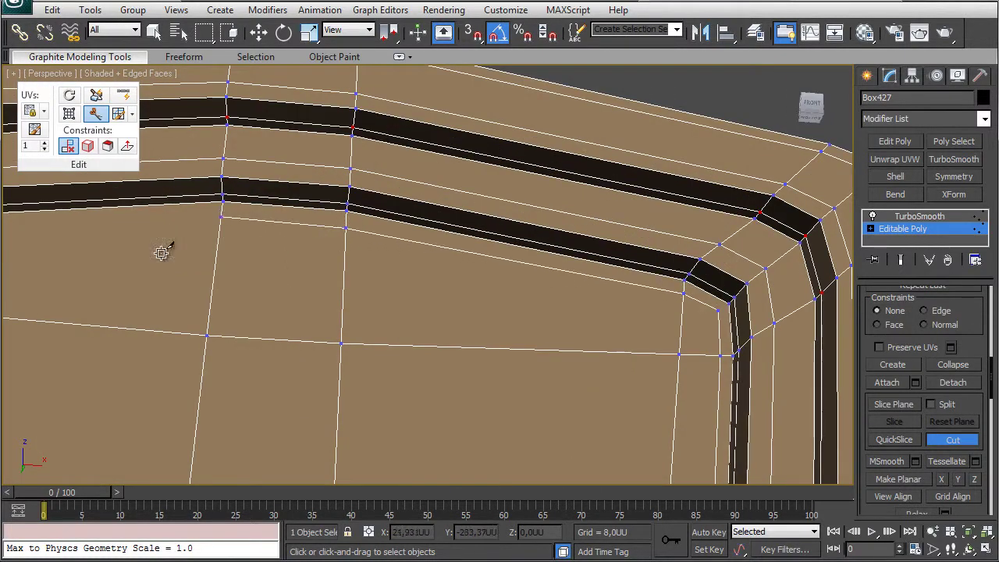
{"action": "middle_click_drag", "start_coordinate": [162, 252], "coordinate": [201, 235], "text": "alt"}
{"action": "middle_click_drag", "start_coordinate": [354, 292], "coordinate": [625, 240]}
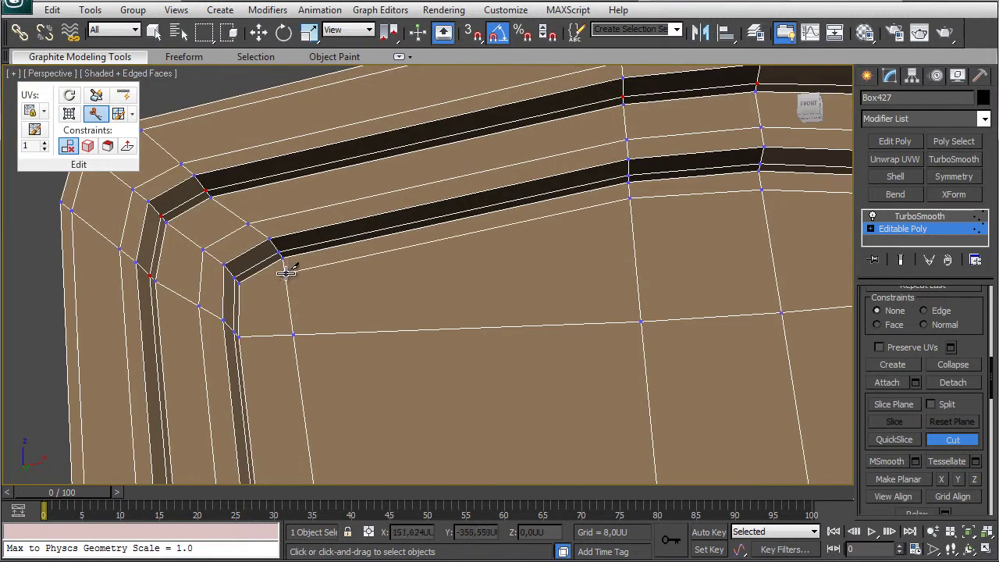
{"action": "middle_click_drag", "start_coordinate": [329, 293], "coordinate": [470, 251], "text": "alt"}
Inspect the smoothed keystone's bevels and corners in plain shaded display.
{"action": "scroll", "coordinate": [492, 348], "scroll_direction": "down", "scroll_amount": 4}
{"action": "left_click", "coordinate": [919, 217]}
{"action": "scroll", "coordinate": [604, 216], "scroll_direction": "down", "scroll_amount": 3}
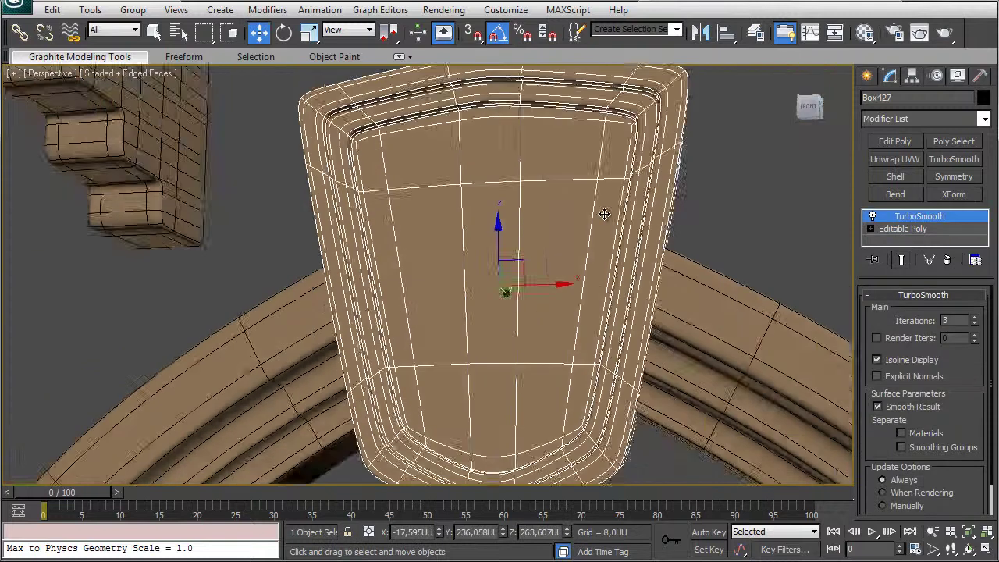
{"action": "middle_click_drag", "start_coordinate": [603, 216], "coordinate": [584, 241], "text": "alt"}
{"action": "key", "text": "F4"}
{"action": "scroll", "coordinate": [585, 241], "scroll_direction": "down", "scroll_amount": 3}
{"action": "middle_click_drag", "start_coordinate": [533, 263], "coordinate": [507, 286], "text": "alt"}
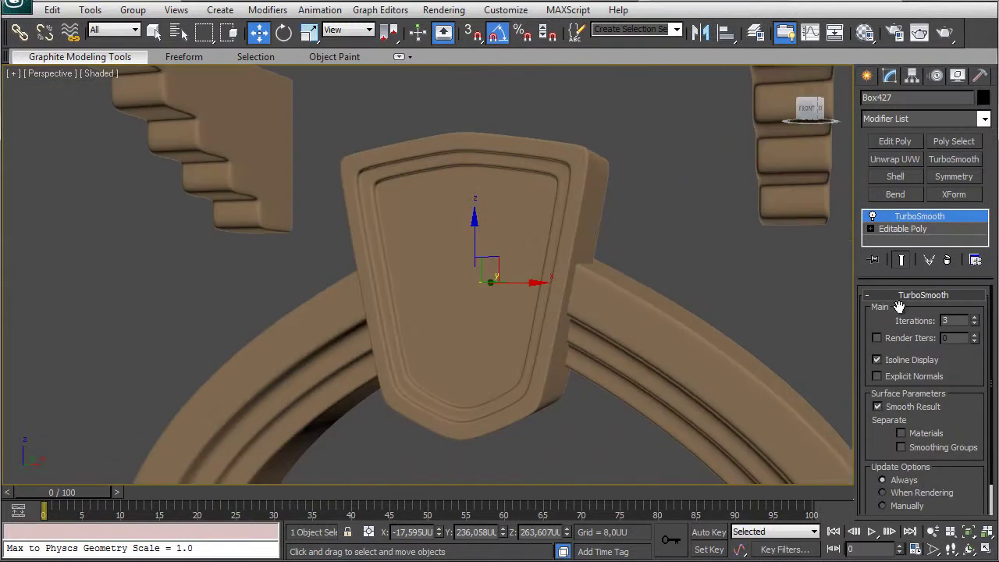
Deselect the keystone, restore the edged-faces display and bring the surrounding building back into view.
{"action": "scroll", "coordinate": [585, 288], "scroll_direction": "down", "scroll_amount": 5}
{"action": "middle_click_drag", "start_coordinate": [584, 288], "coordinate": [588, 285], "text": "alt"}
{"action": "left_click", "coordinate": [589, 285]}
{"action": "key", "text": "F4"}
{"action": "right_click", "coordinate": [592, 285]}
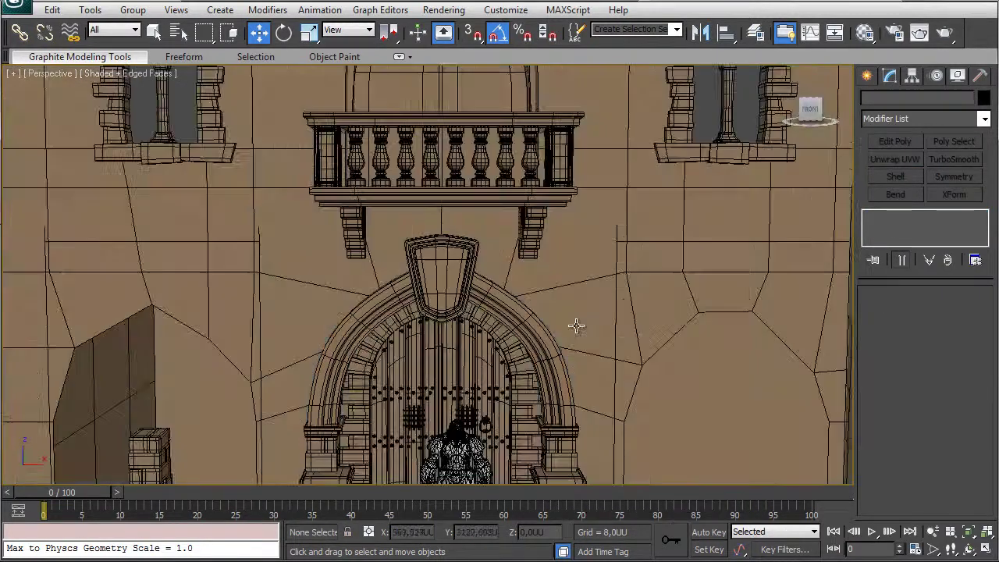
Scale the keystone above the door arch uniformly down to about 77 percent.
{"action": "middle_click_drag", "start_coordinate": [575, 325], "coordinate": [575, 276], "text": "alt"}
{"action": "scroll", "coordinate": [612, 279], "scroll_direction": "up", "scroll_amount": 3}
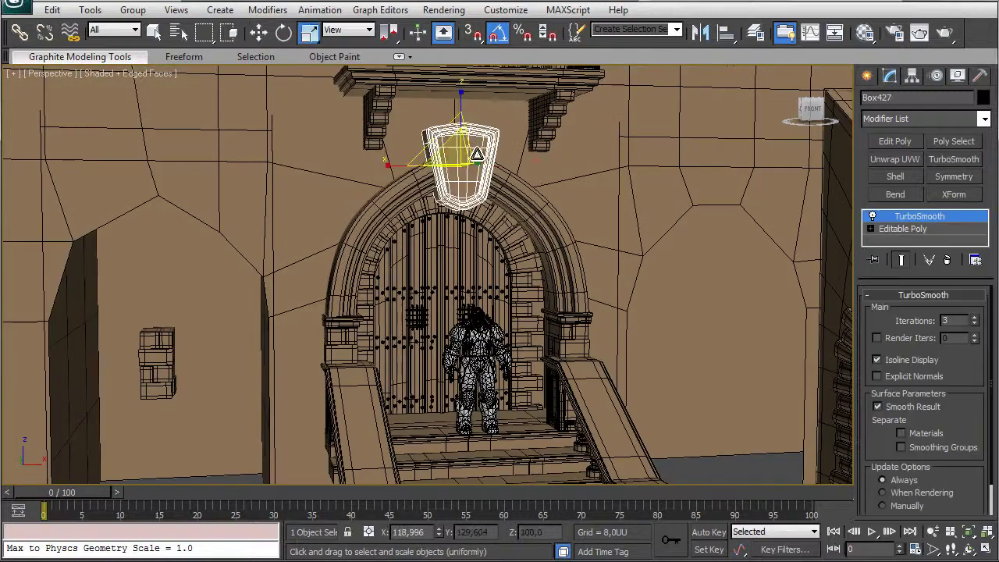
{"action": "key", "text": "z"}
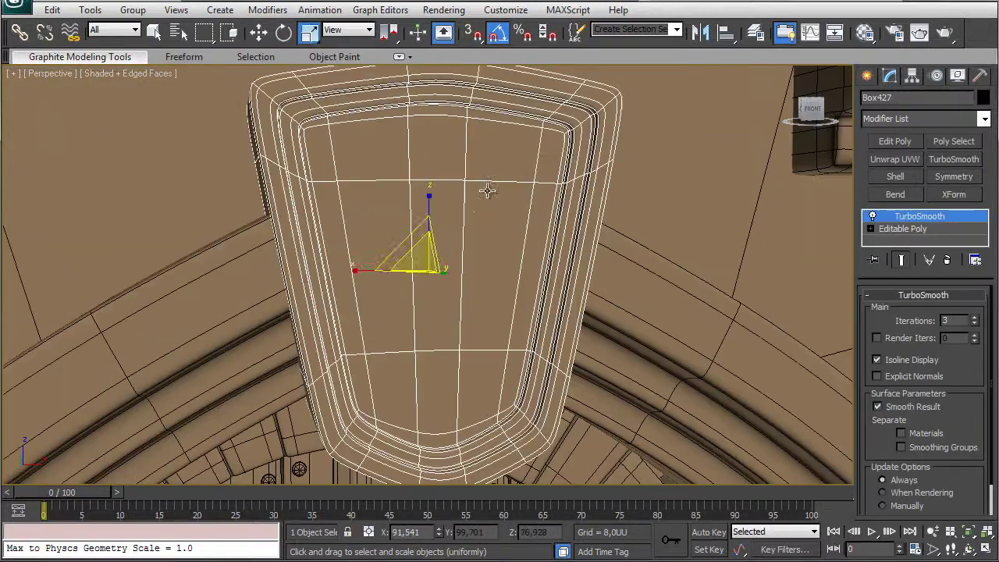
{"action": "key", "text": "w"}
{"action": "scroll", "coordinate": [486, 191], "scroll_direction": "down", "scroll_amount": 2}
Adjust the keystone's open rear border to fit the arch and wall, then return to the smoothed level and deselect.
{"action": "middle_click_drag", "start_coordinate": [486, 192], "coordinate": [482, 317], "text": "alt"}
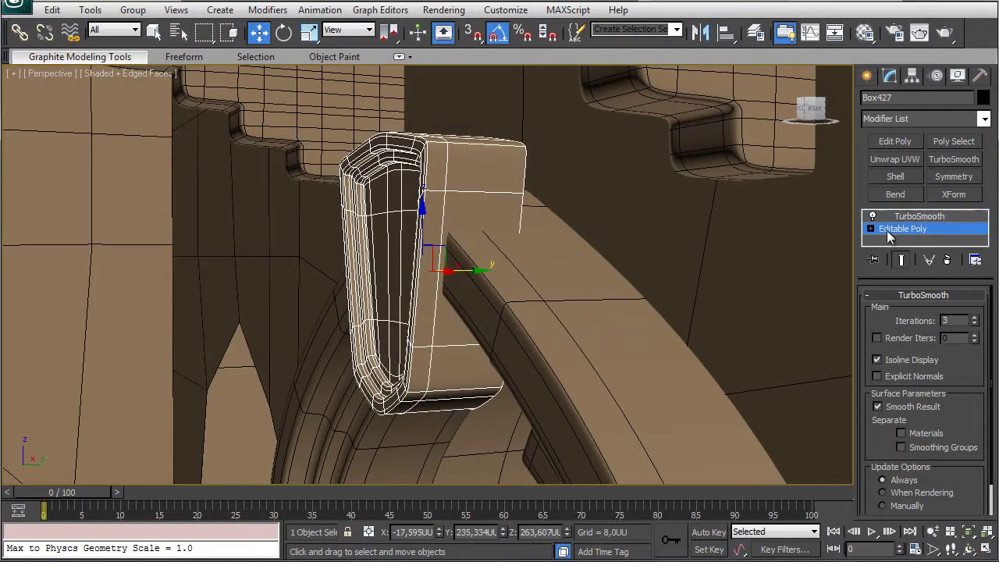
{"action": "key", "text": "3"}
{"action": "left_click", "coordinate": [523, 194]}
{"action": "middle_click_drag", "start_coordinate": [574, 271], "coordinate": [665, 214], "text": "alt"}
{"action": "left_click_drag", "start_coordinate": [537, 321], "coordinate": [536, 355]}
{"action": "middle_click_drag", "start_coordinate": [537, 363], "coordinate": [558, 394], "text": "alt"}
{"action": "left_click", "coordinate": [919, 216]}
{"action": "scroll", "coordinate": [705, 229], "scroll_direction": "down", "scroll_amount": 10}
{"action": "left_click", "coordinate": [74, 110]}
Unhide all objects in the scene, including those on hidden layers, and switch to the front view.
{"action": "middle_click_drag", "start_coordinate": [337, 188], "coordinate": [414, 225], "text": "alt"}
{"action": "scroll", "coordinate": [460, 260], "scroll_direction": "up", "scroll_amount": 5}
{"action": "scroll", "coordinate": [460, 260], "scroll_direction": "down", "scroll_amount": 3}
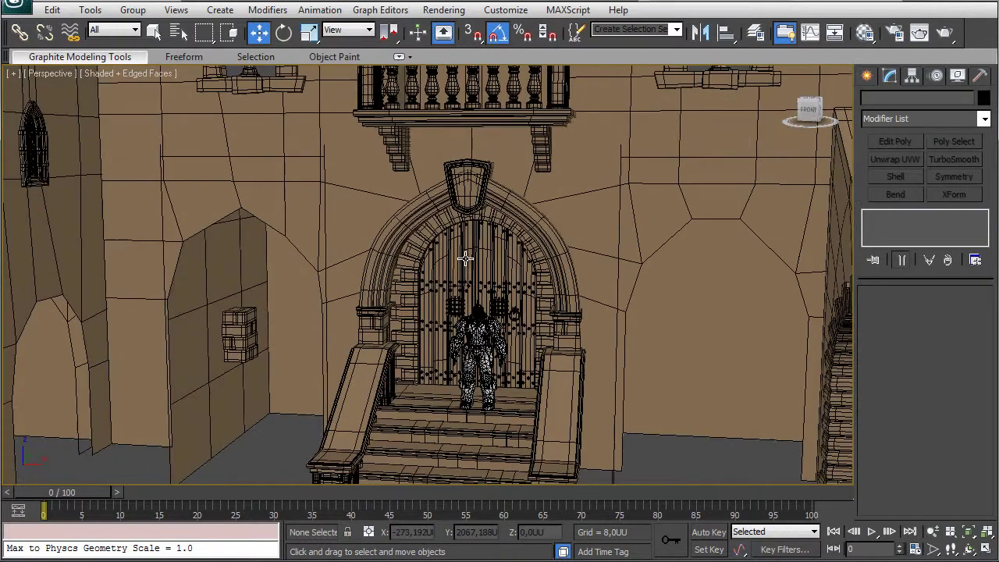
{"action": "right_click", "coordinate": [289, 421]}
{"action": "left_click", "coordinate": [323, 353]}
{"action": "left_click", "coordinate": [516, 325]}
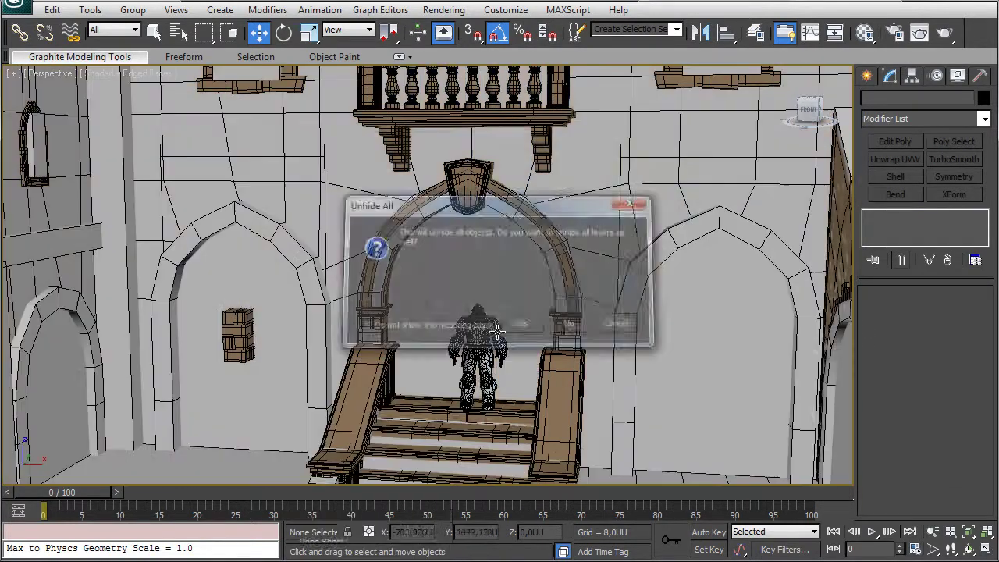
{"action": "key", "text": "f"}
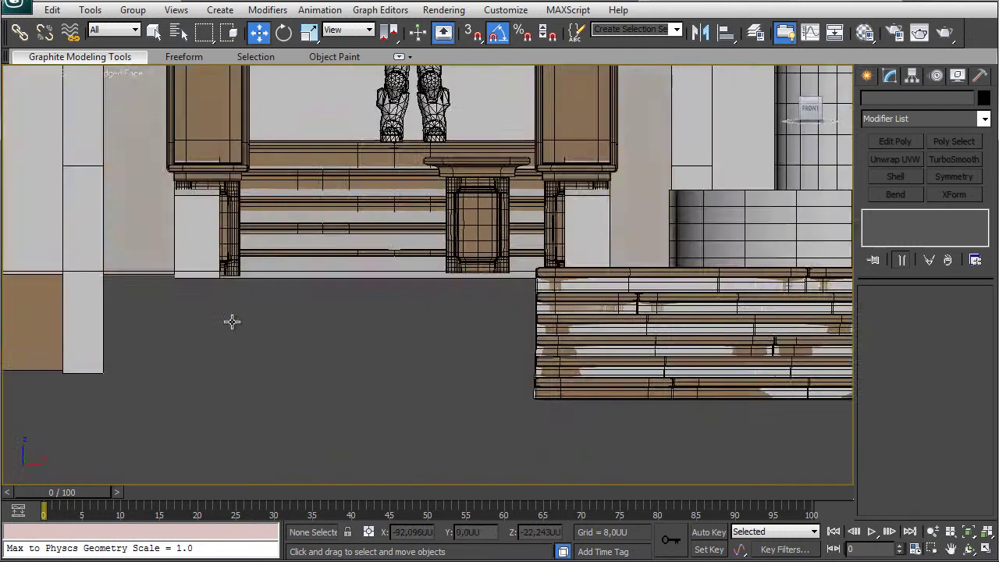
Copy the door's arch moulding over to the side arch on the facade as one independent copy.
{"action": "middle_click_drag", "start_coordinate": [231, 320], "coordinate": [372, 156]}
{"action": "left_click", "coordinate": [513, 187]}
{"action": "left_click_drag", "start_coordinate": [529, 193], "coordinate": [117, 195], "text": "shift"}
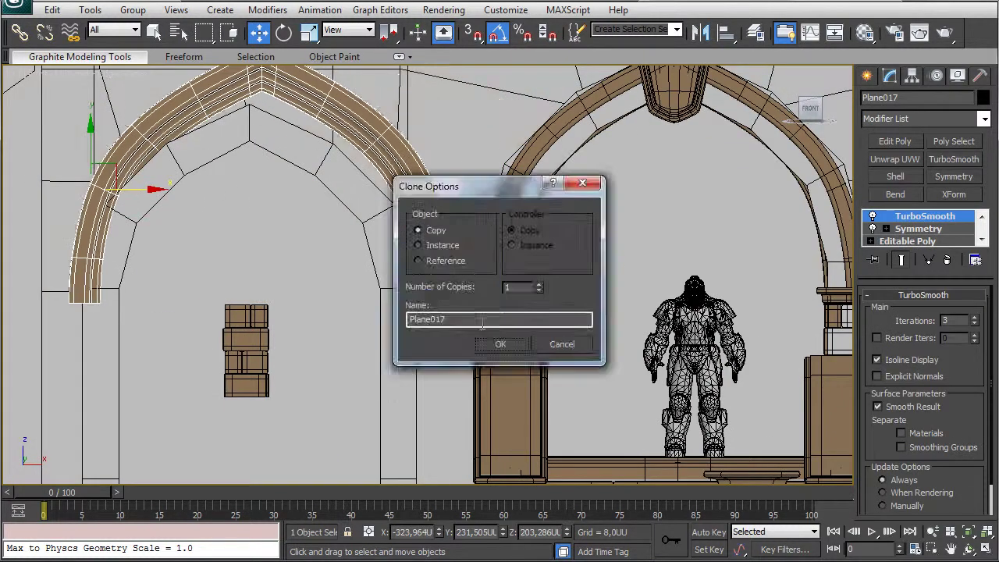
{"action": "left_click", "coordinate": [499, 343]}
Put the copied arch moulding on a new layer named Arco_2_HP and lower it over the side arch's blockout.
{"action": "left_click", "coordinate": [754, 32]}
{"action": "left_click", "coordinate": [666, 87]}
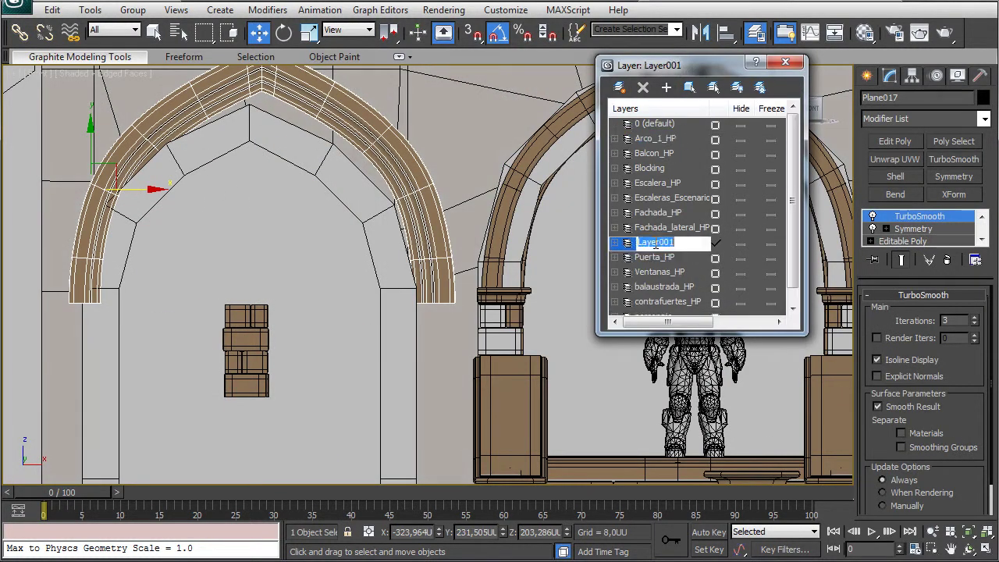
{"action": "type", "text": "Arco_2_HP"}
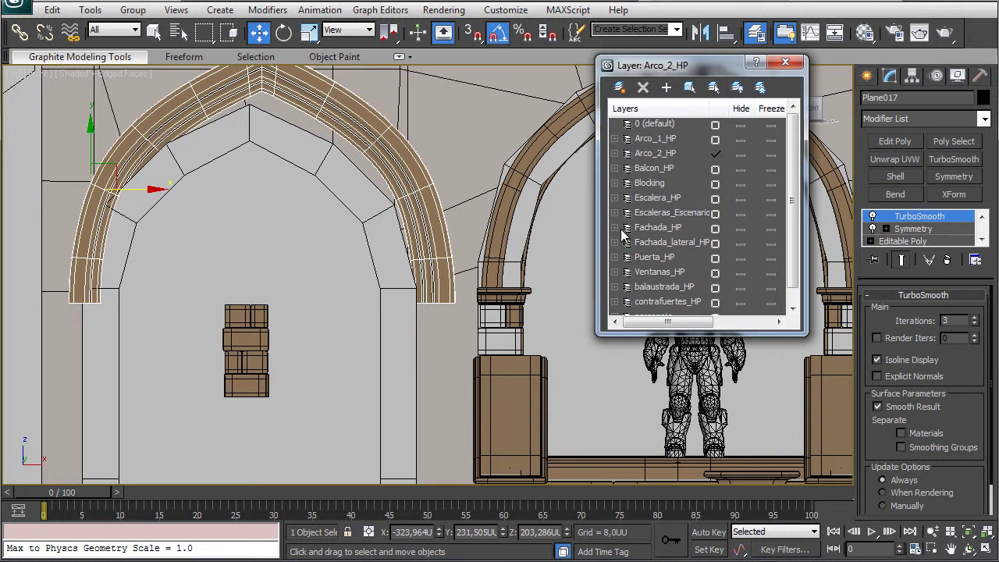
{"action": "left_click", "coordinate": [740, 154]}
{"action": "left_click", "coordinate": [740, 154]}
{"action": "left_click", "coordinate": [785, 62]}
{"action": "left_click", "coordinate": [376, 147]}
{"action": "left_click_drag", "start_coordinate": [114, 169], "coordinate": [102, 227]}
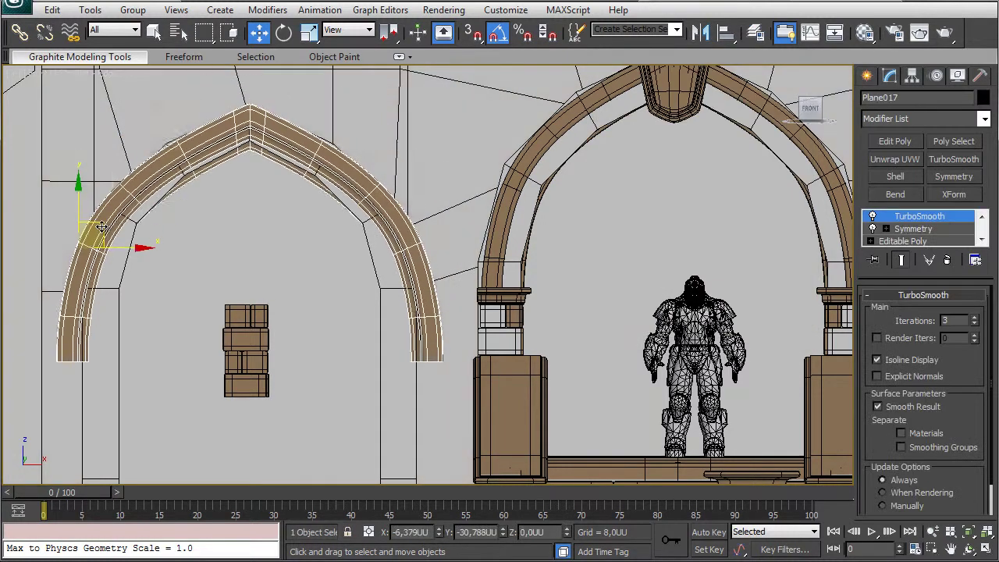
Select the copied moulding, the side arch's blockout, the stone stack and the door's cornice block, and hide everything else.
{"action": "left_click", "coordinate": [391, 315], "text": "ctrl"}
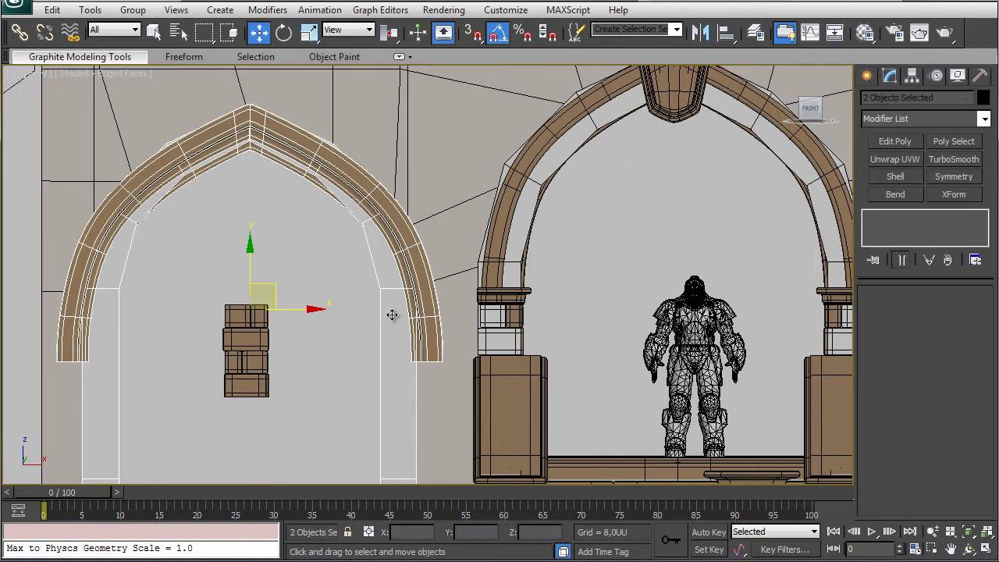
{"action": "key", "text": "F3"}
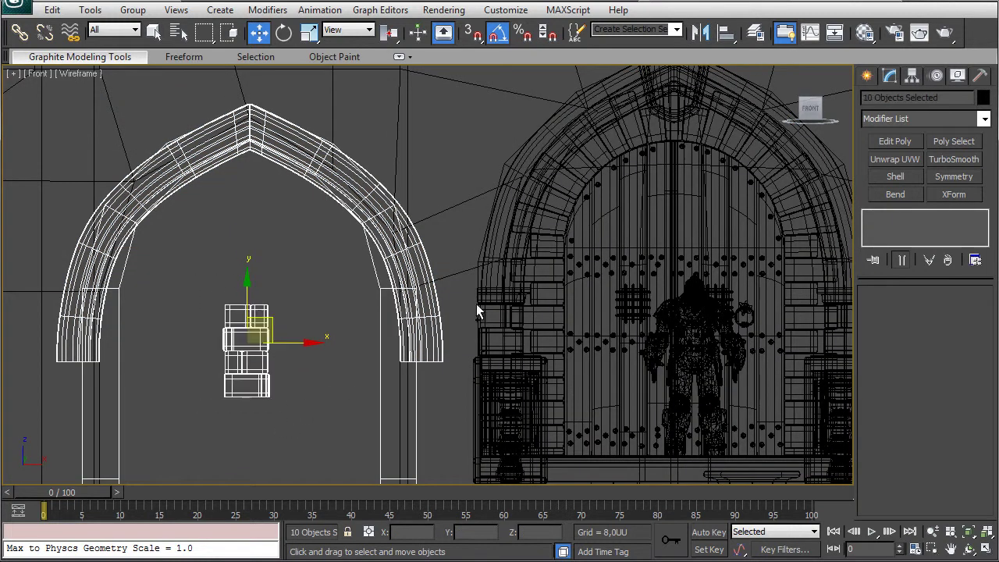
{"action": "scroll", "coordinate": [484, 301], "scroll_direction": "up", "scroll_amount": 5}
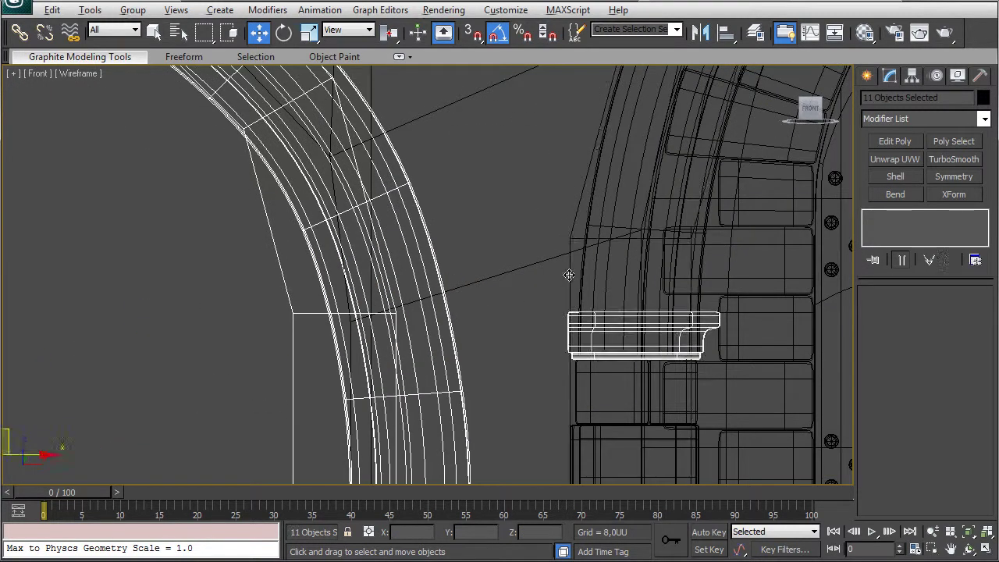
{"action": "scroll", "coordinate": [569, 274], "scroll_direction": "down", "scroll_amount": 5}
{"action": "middle_click_drag", "start_coordinate": [571, 317], "coordinate": [485, 322]}
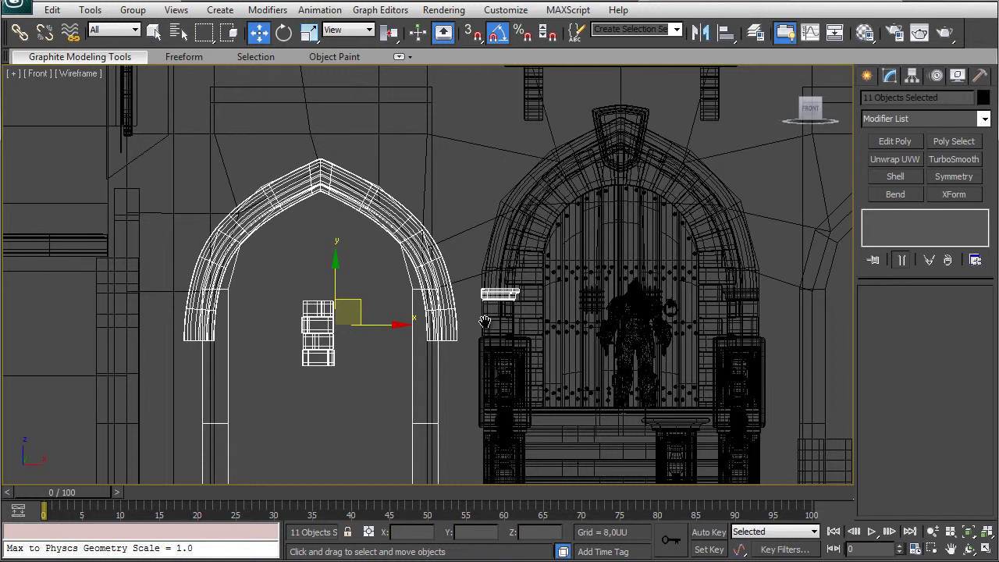
{"action": "right_click", "coordinate": [437, 311]}
{"action": "left_click", "coordinate": [467, 252]}
{"action": "left_click", "coordinate": [384, 289]}
{"action": "key", "text": "F3"}
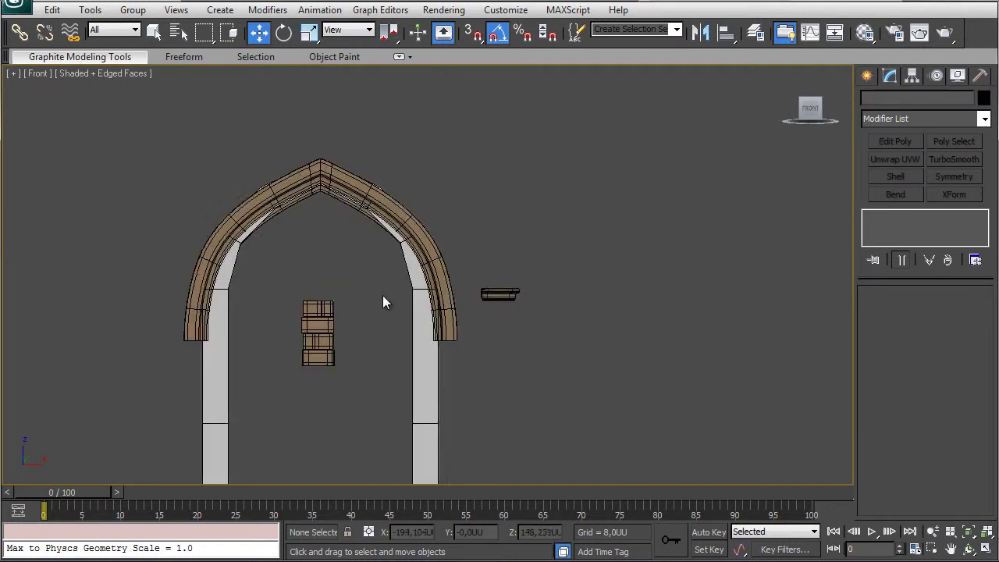
Center the copied moulding's pivot on the object and scale it uniformly to about 87 percent to match the blockout.
{"action": "scroll", "coordinate": [417, 274], "scroll_direction": "up", "scroll_amount": 4}
{"action": "left_click", "coordinate": [533, 189]}
{"action": "key", "text": "Insert"}
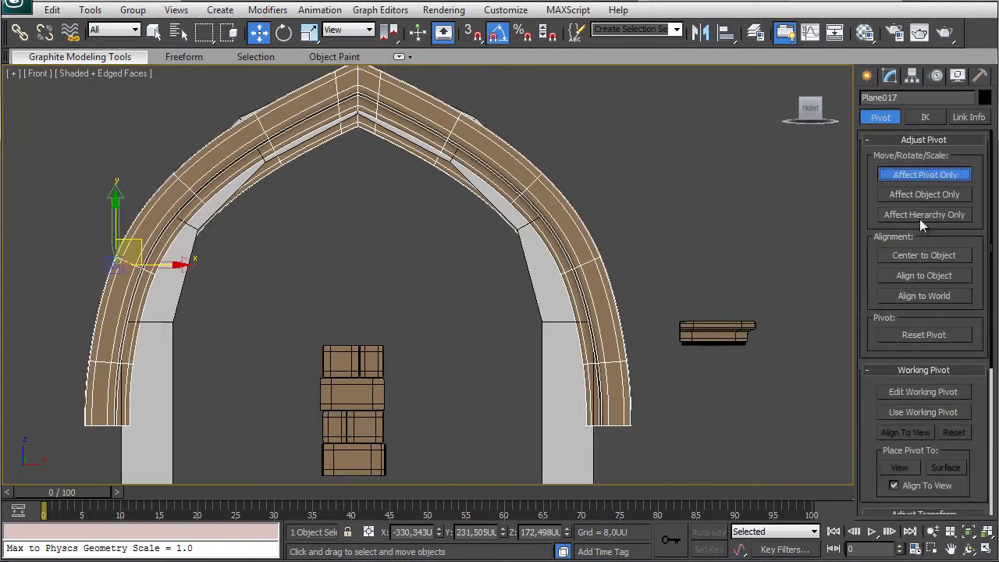
{"action": "left_click", "coordinate": [890, 75]}
{"action": "scroll", "coordinate": [376, 247], "scroll_direction": "down", "scroll_amount": 3}
{"action": "key", "text": "r"}
{"action": "left_click_drag", "start_coordinate": [380, 232], "coordinate": [374, 250]}
Reposition the moulding's rows of vertices to follow the blockout arch's curve, then return to the smoothed level.
{"action": "key", "text": "F3"}
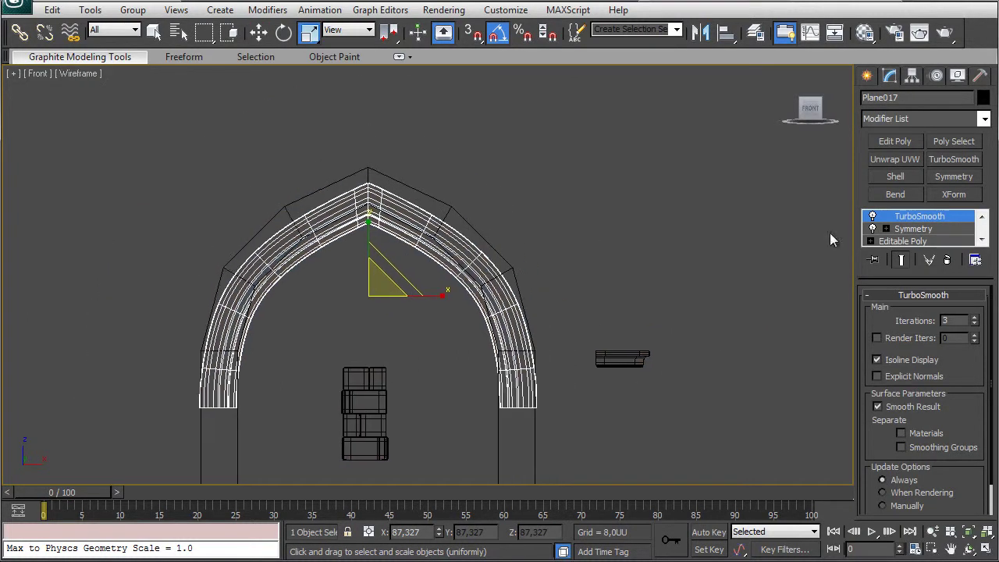
{"action": "left_click", "coordinate": [904, 241]}
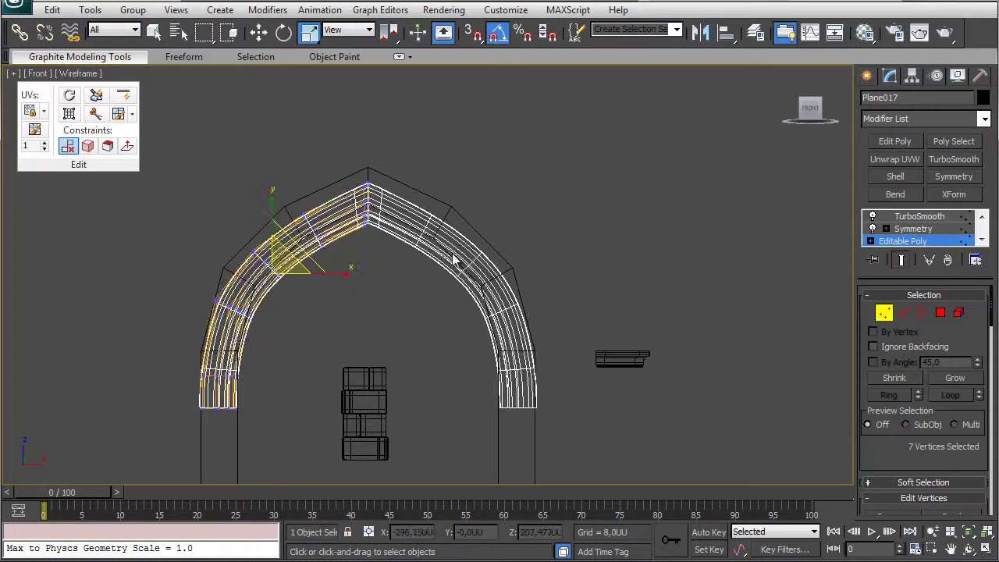
{"action": "scroll", "coordinate": [454, 260], "scroll_direction": "up", "scroll_amount": 3}
{"action": "left_click_drag", "start_coordinate": [312, 122], "coordinate": [364, 223]}
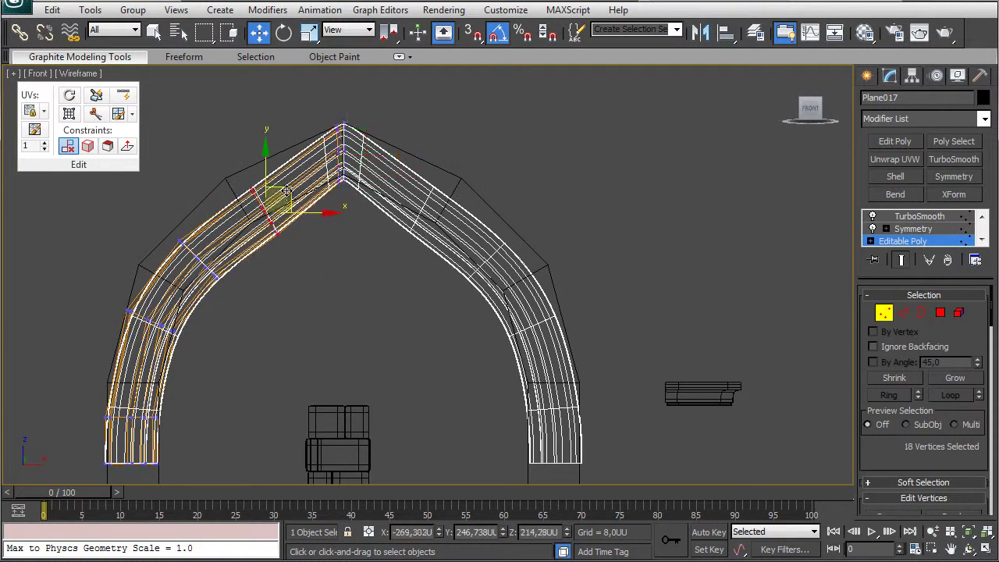
{"action": "left_click_drag", "start_coordinate": [287, 191], "coordinate": [188, 359]}
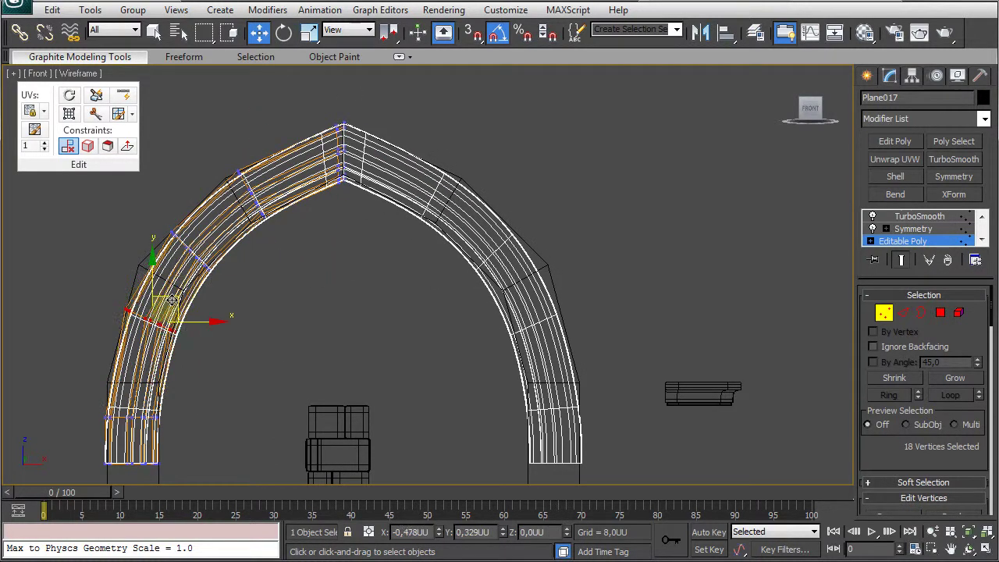
{"action": "key", "text": "F3"}
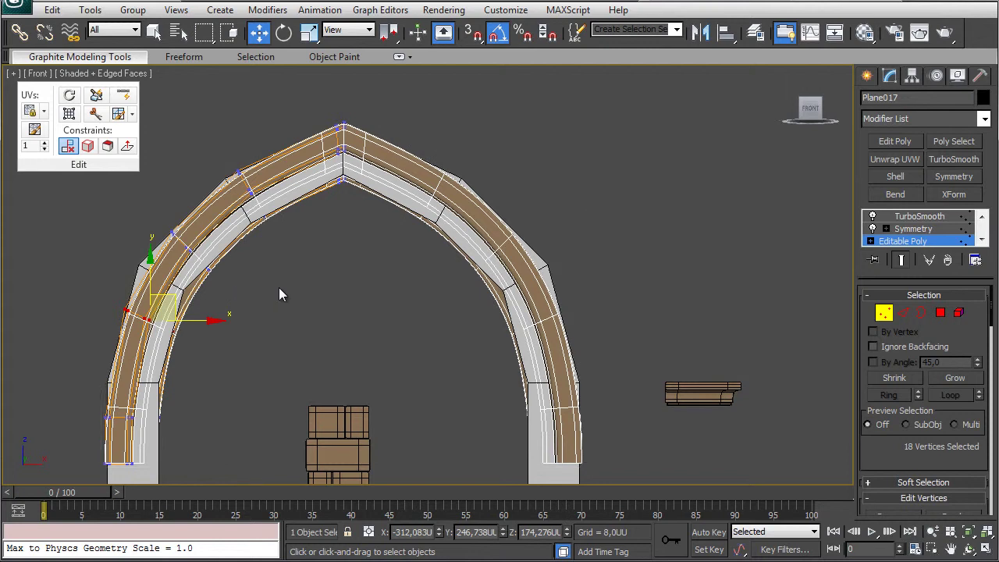
{"action": "left_click", "coordinate": [919, 216]}
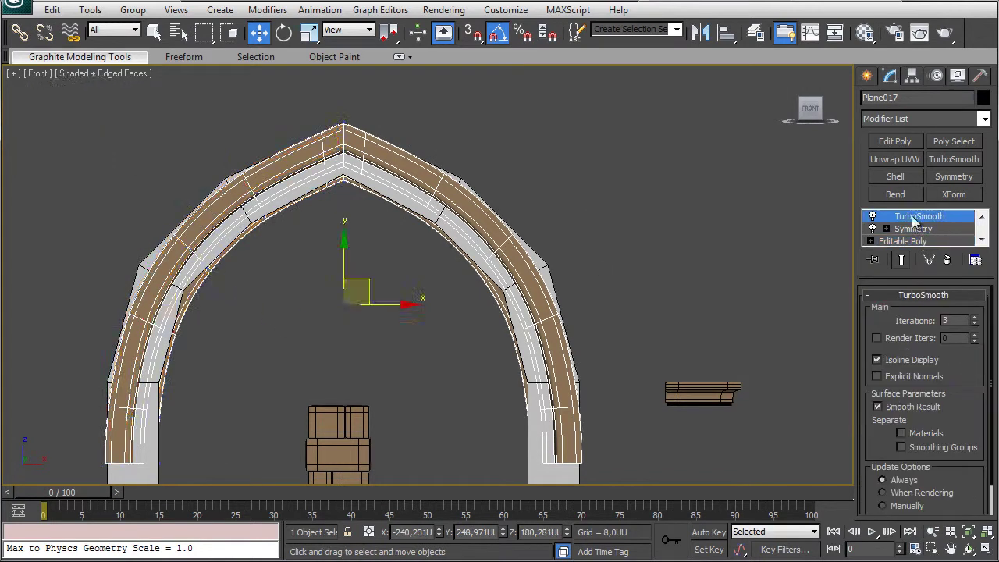
Hide the blockout arch behind the moulding.
{"action": "key", "text": "p"}
{"action": "middle_click_drag", "start_coordinate": [613, 254], "coordinate": [587, 247], "text": "alt"}
{"action": "left_click", "coordinate": [510, 390]}
{"action": "right_click", "coordinate": [553, 249]}
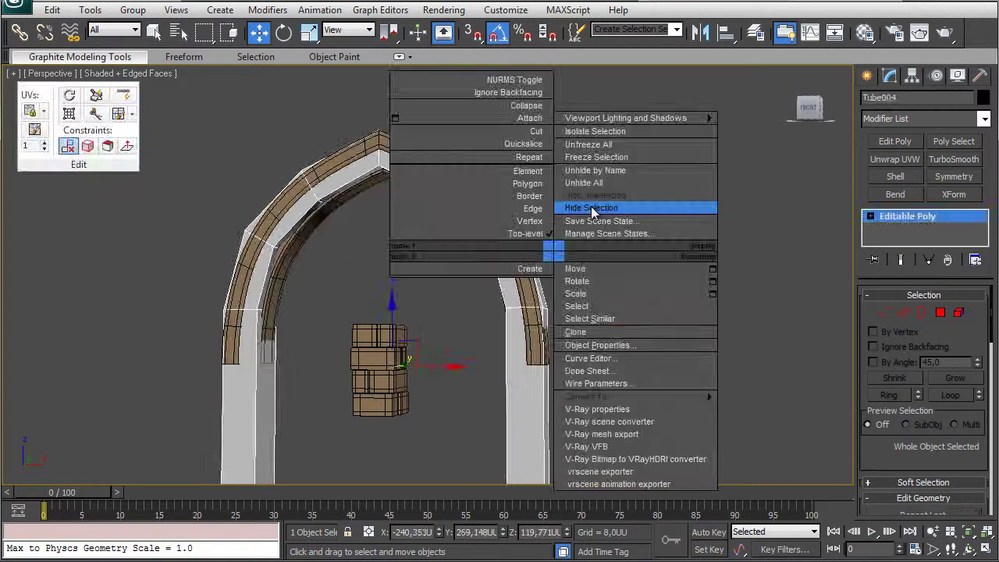
{"action": "left_click", "coordinate": [591, 206]}
Align the cornice block to the stone stack, raise it onto the top stones and center it sideways.
{"action": "middle_click_drag", "start_coordinate": [591, 389], "coordinate": [544, 245]}
{"action": "left_click", "coordinate": [587, 170]}
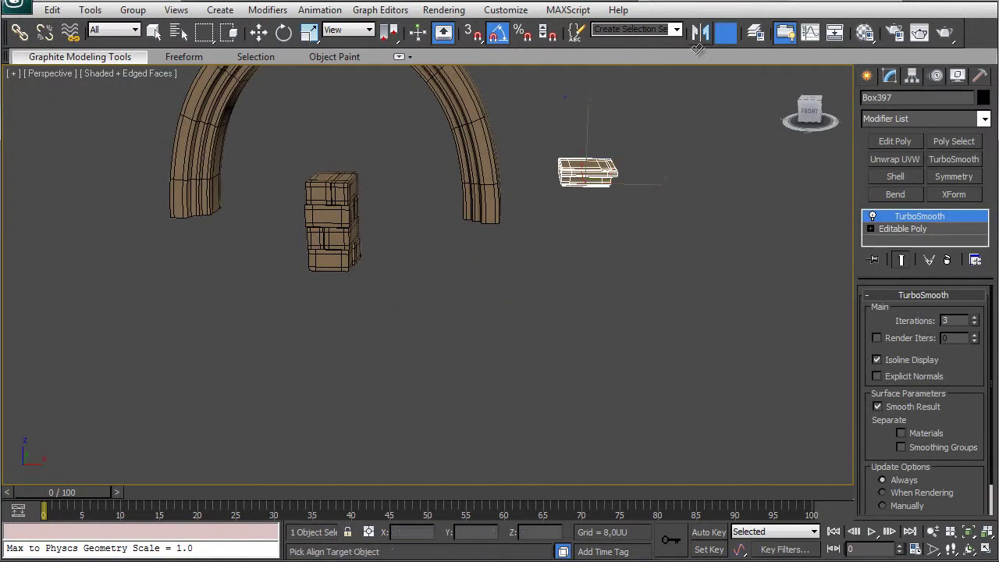
{"action": "left_click", "coordinate": [327, 195]}
{"action": "left_click", "coordinate": [504, 403]}
{"action": "key", "text": "f"}
{"action": "key", "text": "z"}
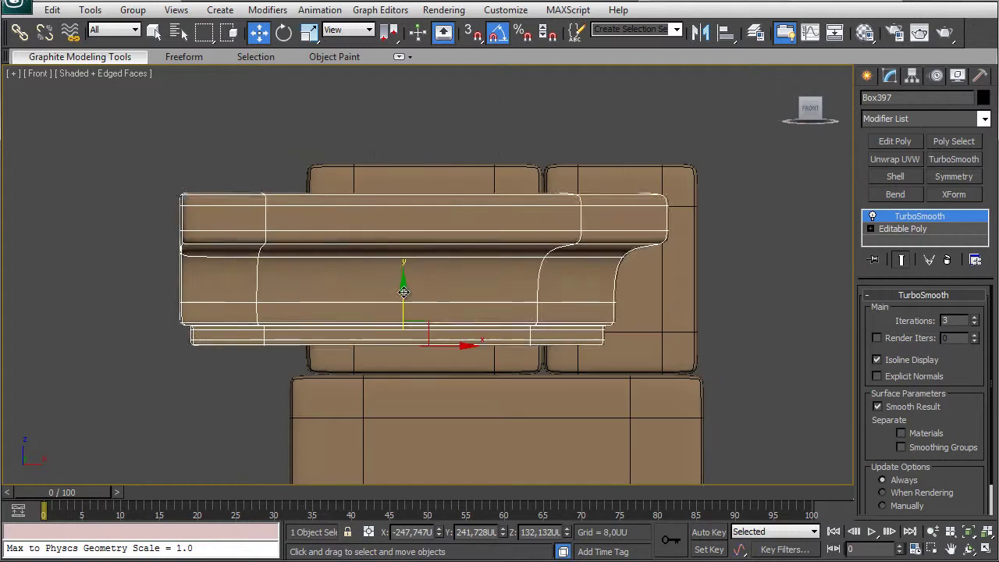
{"action": "left_click_drag", "start_coordinate": [404, 292], "coordinate": [415, 111]}
{"action": "left_click_drag", "start_coordinate": [459, 163], "coordinate": [553, 165]}
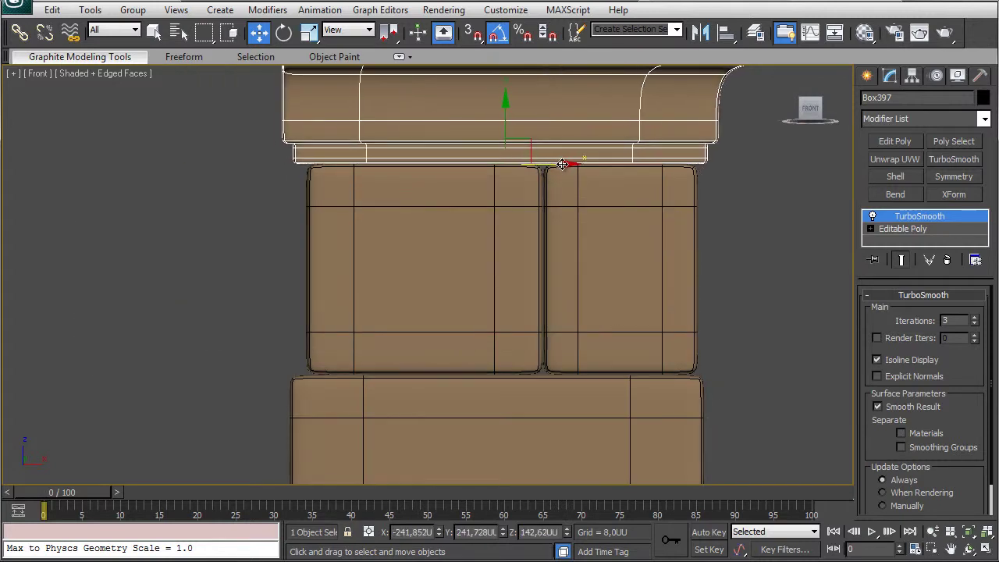
Move the stone stack and its cornice together under the left end of the arch moulding, aligned in depth, and deselect.
{"action": "key", "text": "l"}
{"action": "key", "text": "F3"}
{"action": "key", "text": "p"}
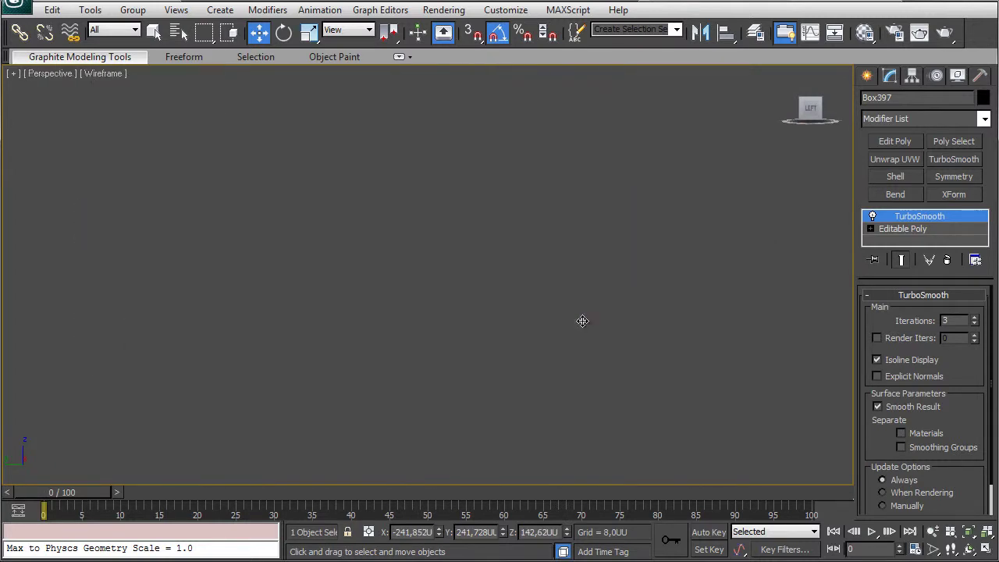
{"action": "key", "text": "F3"}
{"action": "scroll", "coordinate": [584, 318], "scroll_direction": "down", "scroll_amount": 8}
{"action": "mouse_move", "coordinate": [583, 318]}
{"action": "middle_mouse_down", "text": "alt"}
{"action": "mouse_move", "coordinate": [401, 320]}
{"action": "mouse_move", "coordinate": [336, 305]}
{"action": "middle_mouse_up", "text": "alt"}
{"action": "scroll", "coordinate": [335, 297], "scroll_direction": "down", "scroll_amount": 2}
{"action": "left_click_drag", "start_coordinate": [331, 226], "coordinate": [500, 457]}
{"action": "middle_click_drag", "start_coordinate": [500, 460], "coordinate": [457, 416], "text": "alt"}
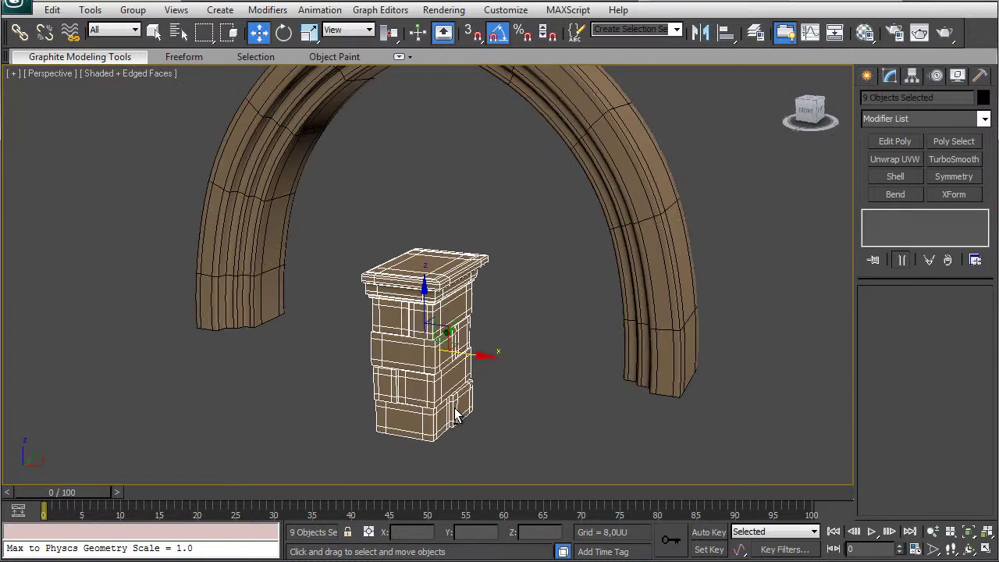
{"action": "key", "text": "f"}
{"action": "key", "text": "z"}
{"action": "scroll", "coordinate": [544, 305], "scroll_direction": "down", "scroll_amount": 4}
{"action": "left_click_drag", "start_coordinate": [516, 260], "coordinate": [288, 346]}
{"action": "key", "text": "z"}
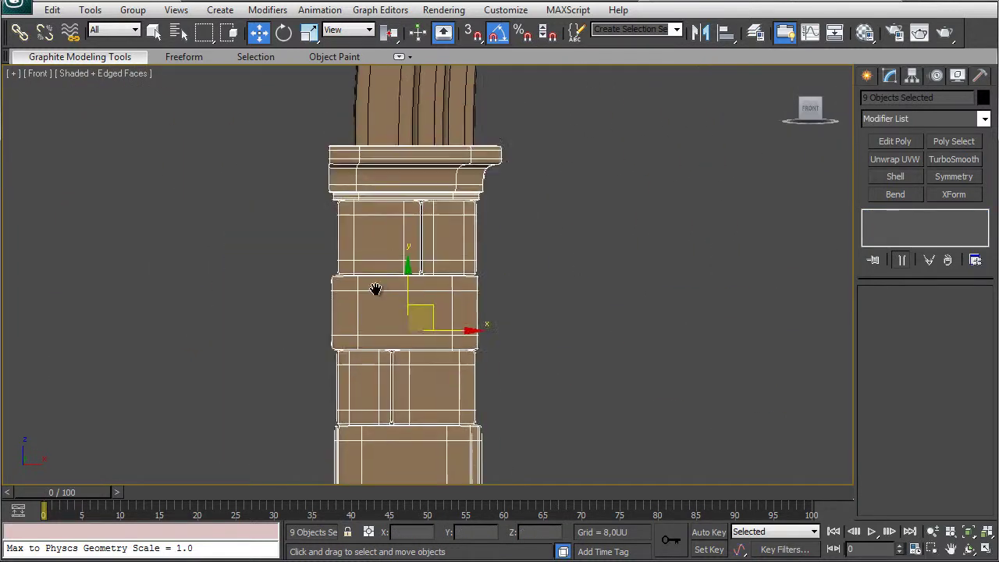
{"action": "key", "text": "l"}
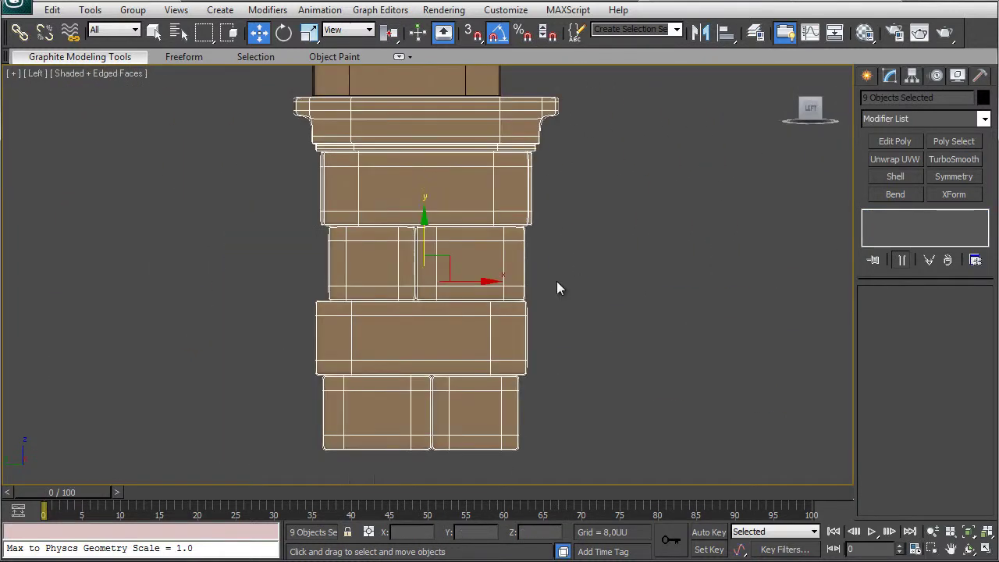
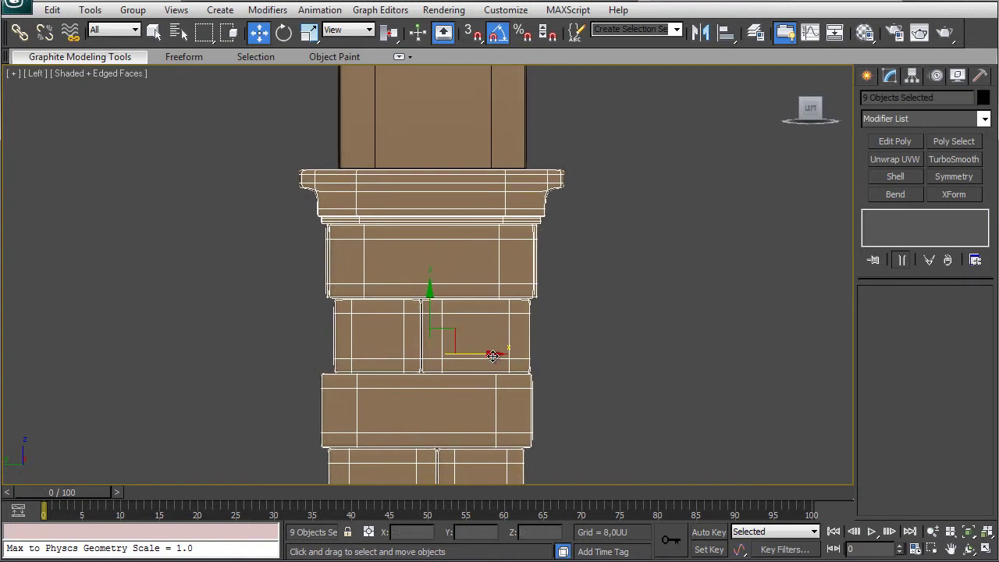
{"action": "left_click", "coordinate": [668, 305]}
Add the pillar stones and cornice to the Arco_2_HP layer, hiding that layer temporarily to isolate them.
{"action": "key", "text": "p"}
{"action": "scroll", "coordinate": [660, 309], "scroll_direction": "down", "scroll_amount": 4}
{"action": "middle_click_drag", "start_coordinate": [659, 310], "coordinate": [461, 331], "text": "alt"}
{"action": "right_click", "coordinate": [461, 331]}
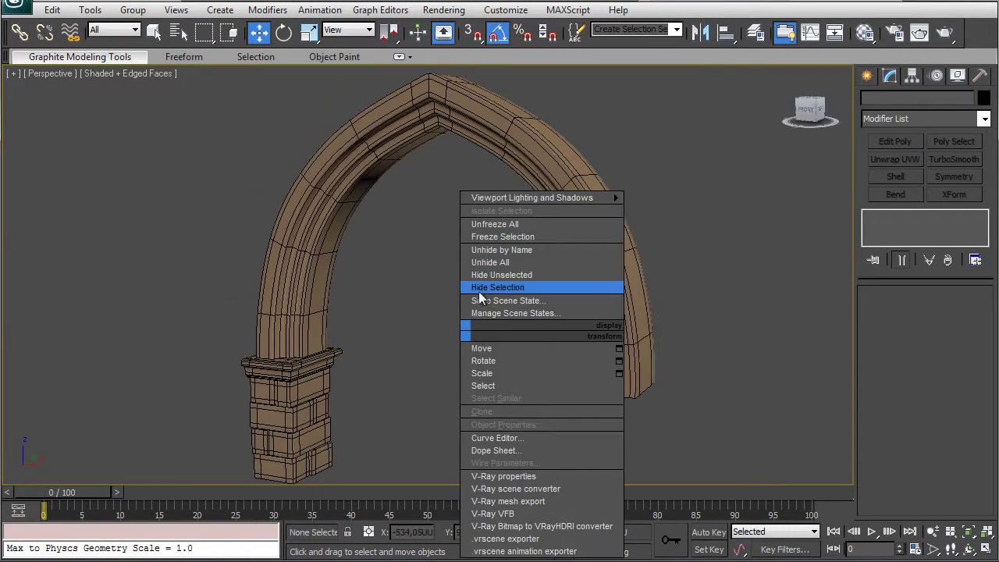
{"action": "left_click", "coordinate": [754, 31]}
{"action": "left_click", "coordinate": [739, 152]}
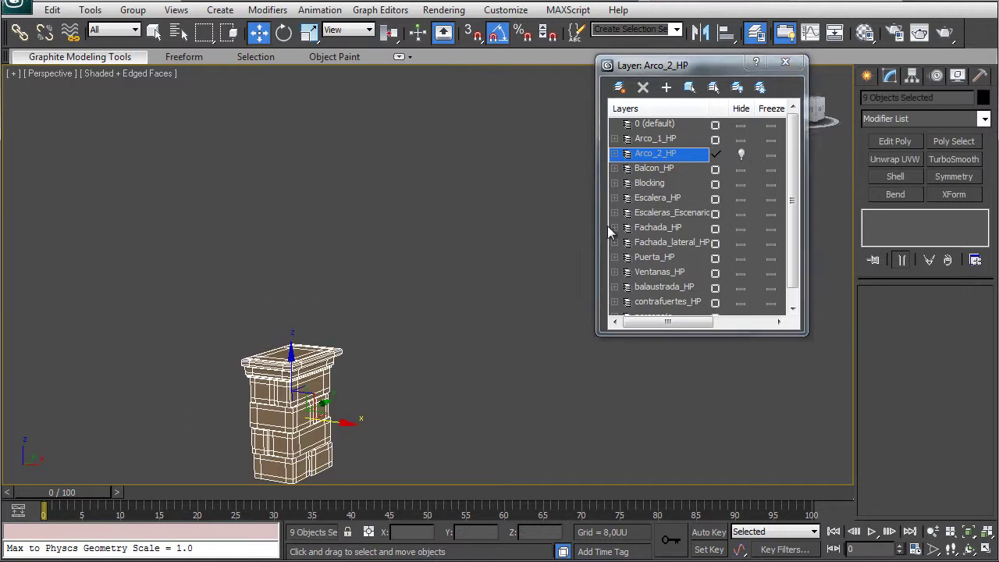
{"action": "right_click", "coordinate": [669, 155]}
{"action": "left_click", "coordinate": [726, 289]}
{"action": "left_click", "coordinate": [741, 155]}
{"action": "left_click", "coordinate": [784, 63]}
Unhide all objects in the scene and hide the side arch's blockout again.
{"action": "right_click", "coordinate": [242, 170]}
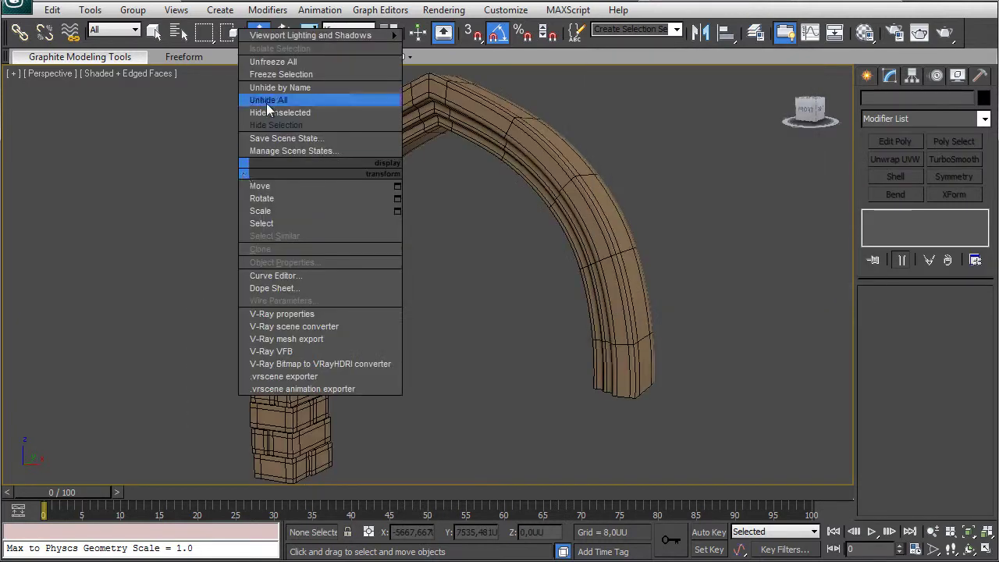
{"action": "left_click", "coordinate": [267, 100]}
{"action": "middle_click_drag", "start_coordinate": [403, 322], "coordinate": [455, 217], "text": "alt"}
{"action": "left_click", "coordinate": [430, 334]}
{"action": "right_click", "coordinate": [425, 273]}
{"action": "left_click", "coordinate": [446, 227]}
Examine how the new arch and its pillar sit against the facade and the main door in the front view.
{"action": "scroll", "coordinate": [408, 375], "scroll_direction": "up", "scroll_amount": 5}
{"action": "key", "text": "f"}
{"action": "key", "text": "z"}
{"action": "scroll", "coordinate": [309, 359], "scroll_direction": "up", "scroll_amount": 5}
{"action": "middle_click_drag", "start_coordinate": [310, 360], "coordinate": [482, 201]}
{"action": "scroll", "coordinate": [504, 227], "scroll_direction": "up", "scroll_amount": 5}
{"action": "scroll", "coordinate": [504, 227], "scroll_direction": "down", "scroll_amount": 5}
{"action": "middle_click_drag", "start_coordinate": [575, 201], "coordinate": [524, 196]}
{"action": "scroll", "coordinate": [446, 278], "scroll_direction": "up", "scroll_amount": 6}
{"action": "key", "text": "f"}
{"action": "key", "text": "f"}
{"action": "scroll", "coordinate": [523, 196], "scroll_direction": "down", "scroll_amount": 5}
{"action": "middle_click_drag", "start_coordinate": [300, 70], "coordinate": [793, 274]}
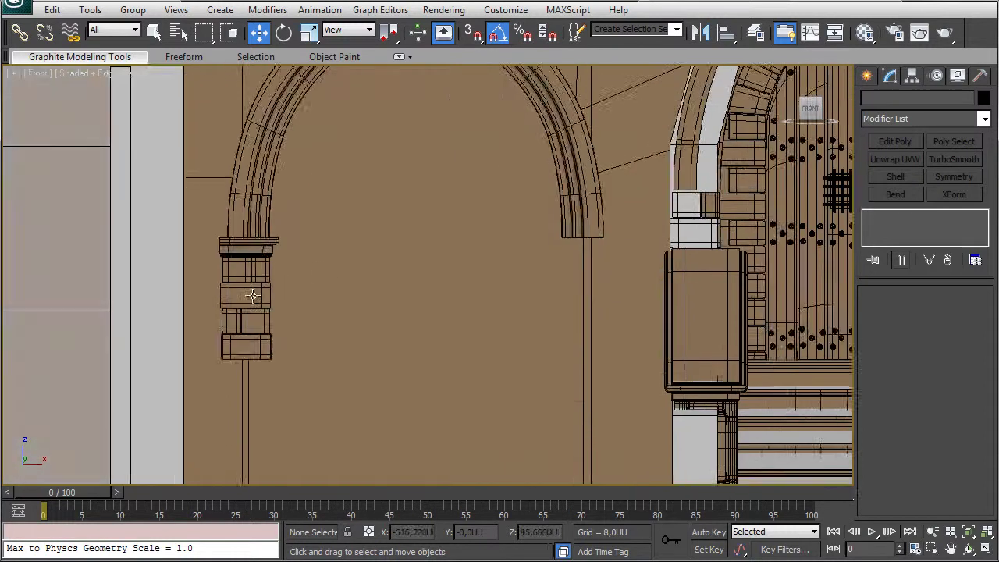
Extend the outer side of the pillar's top-row left stone outward by about 10 units and return to its smoothed level.
{"action": "left_click", "coordinate": [252, 294]}
{"action": "key", "text": "z"}
{"action": "left_click", "coordinate": [902, 228]}
{"action": "scroll", "coordinate": [535, 252], "scroll_direction": "down", "scroll_amount": 6}
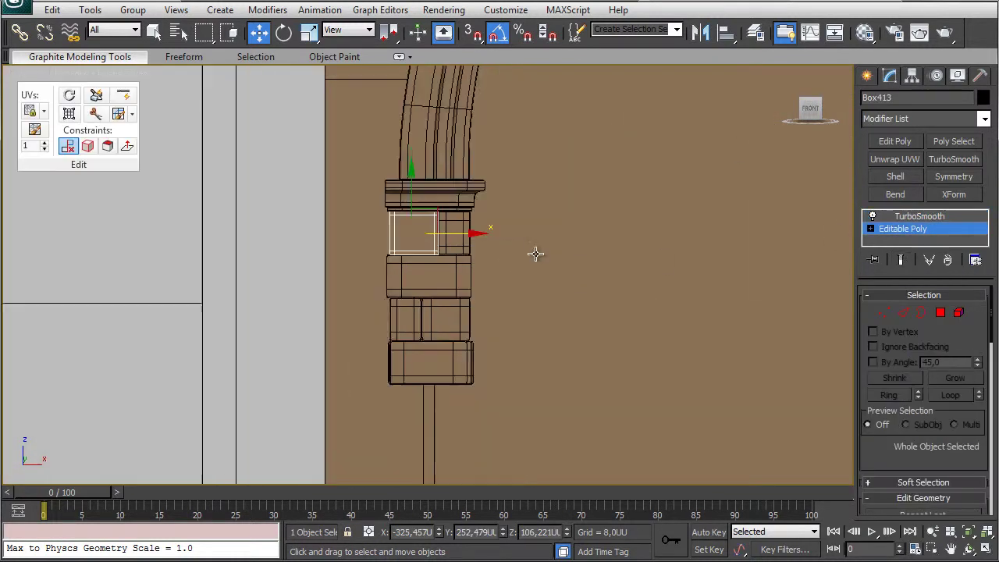
{"action": "middle_click_drag", "start_coordinate": [630, 263], "coordinate": [243, 278]}
{"action": "scroll", "coordinate": [238, 277], "scroll_direction": "down", "scroll_amount": 5}
{"action": "middle_click_drag", "start_coordinate": [406, 266], "coordinate": [296, 268]}
{"action": "scroll", "coordinate": [295, 268], "scroll_direction": "up", "scroll_amount": 5}
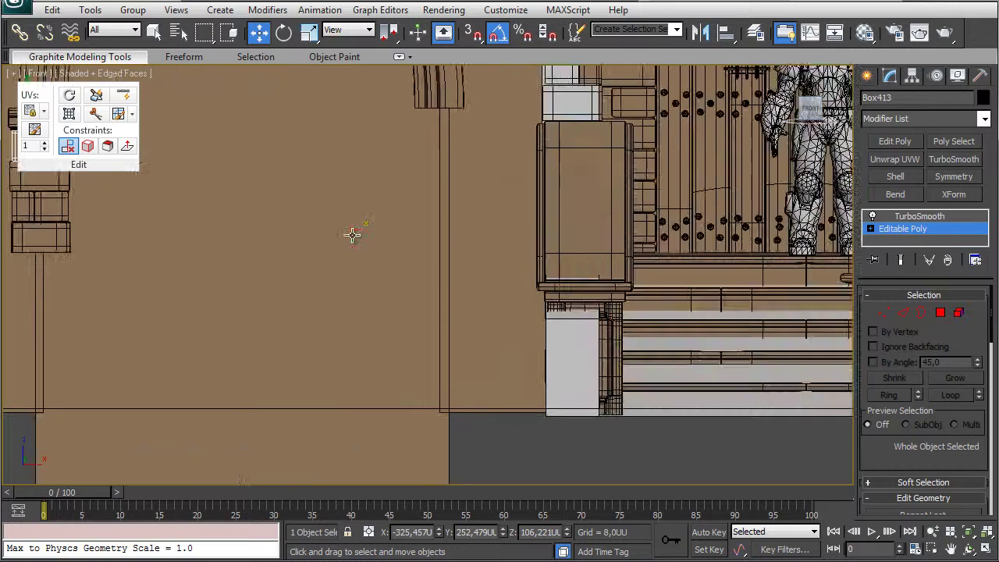
{"action": "scroll", "coordinate": [88, 198], "scroll_direction": "up", "scroll_amount": 5}
{"action": "middle_click_drag", "start_coordinate": [88, 197], "coordinate": [557, 341]}
{"action": "scroll", "coordinate": [429, 261], "scroll_direction": "up", "scroll_amount": 4}
{"action": "middle_click_drag", "start_coordinate": [429, 260], "coordinate": [425, 377]}
{"action": "key", "text": "1"}
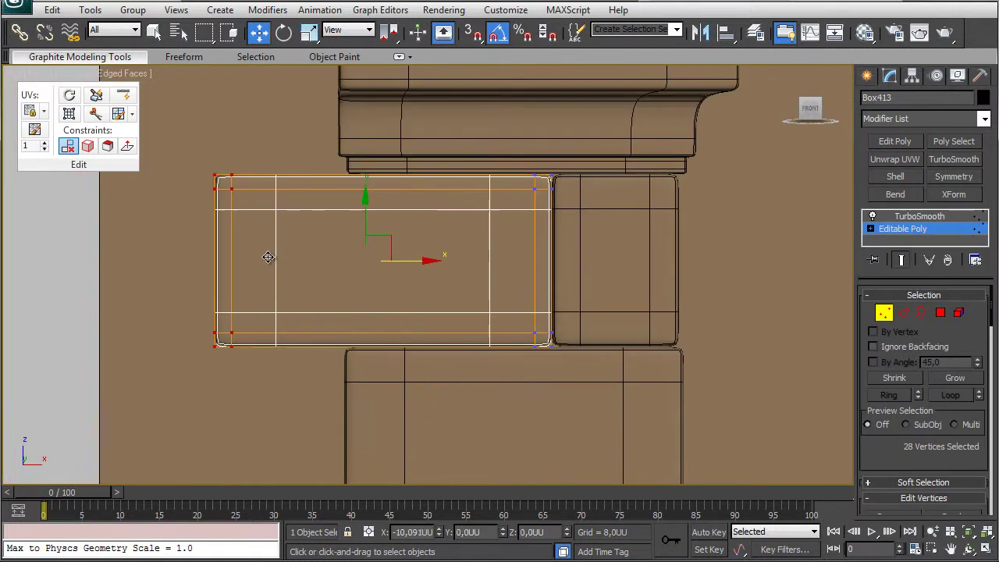
{"action": "middle_click_drag", "start_coordinate": [365, 325], "coordinate": [393, 199]}
{"action": "left_click", "coordinate": [897, 216]}
Extend the outer side of the pillar's second-row stone outward, slightly less than the stone above, and restore smoothing.
{"action": "left_click", "coordinate": [687, 254]}
{"action": "left_click", "coordinate": [889, 228]}
{"action": "key", "text": "1"}
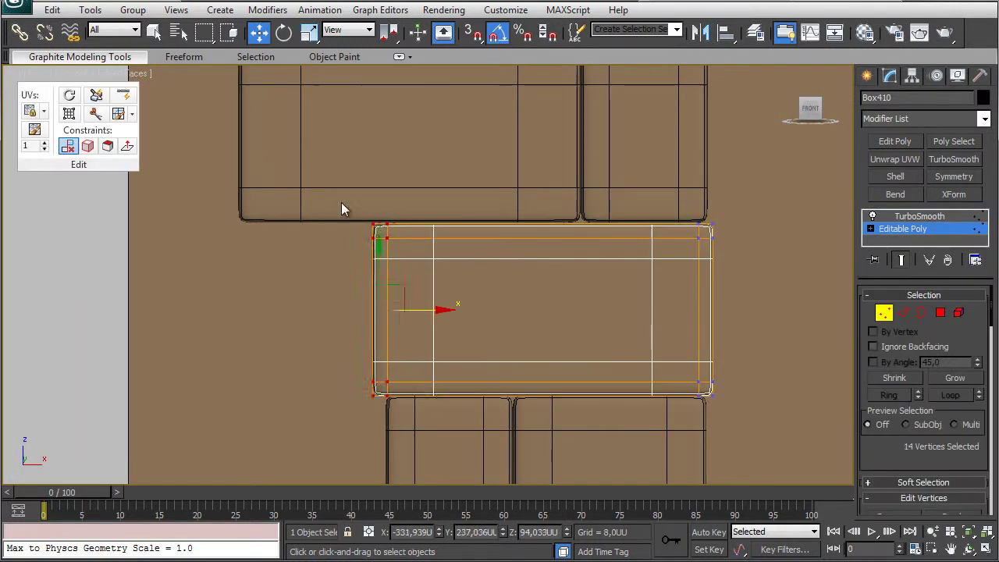
{"action": "left_click", "coordinate": [905, 216]}
Extend the outer side of the third-row left stone outward beyond the rows above and restore smoothing.
{"action": "left_click", "coordinate": [479, 425]}
{"action": "left_click", "coordinate": [905, 229]}
{"action": "key", "text": "1"}
{"action": "middle_click_drag", "start_coordinate": [461, 313], "coordinate": [487, 118]}
{"action": "left_click", "coordinate": [909, 216]}
Move the outer vertices of the pillar's bottom stone outward so it staggers with the row above.
{"action": "middle_click_drag", "start_coordinate": [557, 336], "coordinate": [557, 202]}
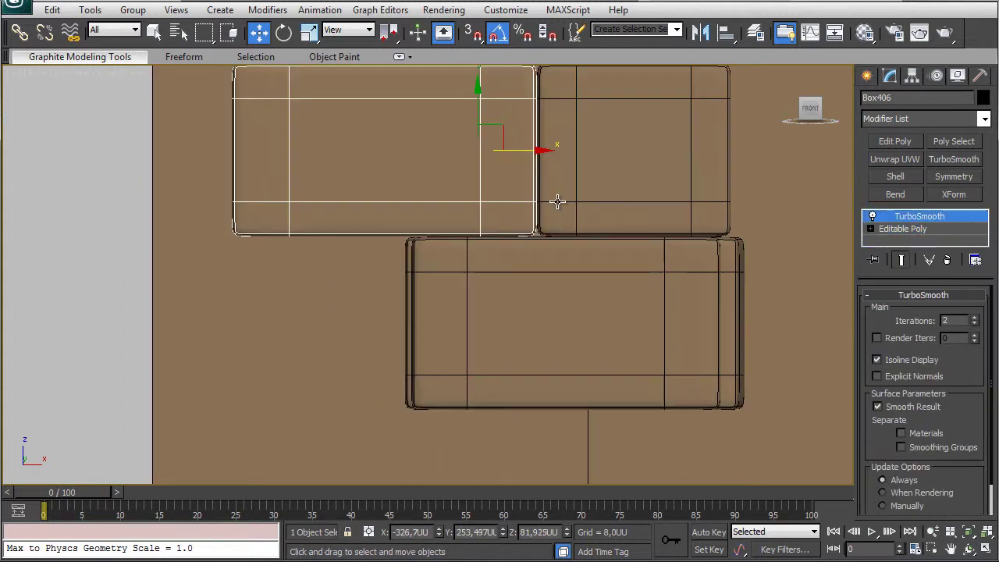
{"action": "left_click", "coordinate": [905, 229]}
{"action": "key", "text": "1"}
{"action": "left_click_drag", "start_coordinate": [385, 319], "coordinate": [325, 319]}
{"action": "scroll", "coordinate": [461, 284], "scroll_direction": "down", "scroll_amount": 6}
{"action": "middle_click_drag", "start_coordinate": [458, 257], "coordinate": [450, 348]}
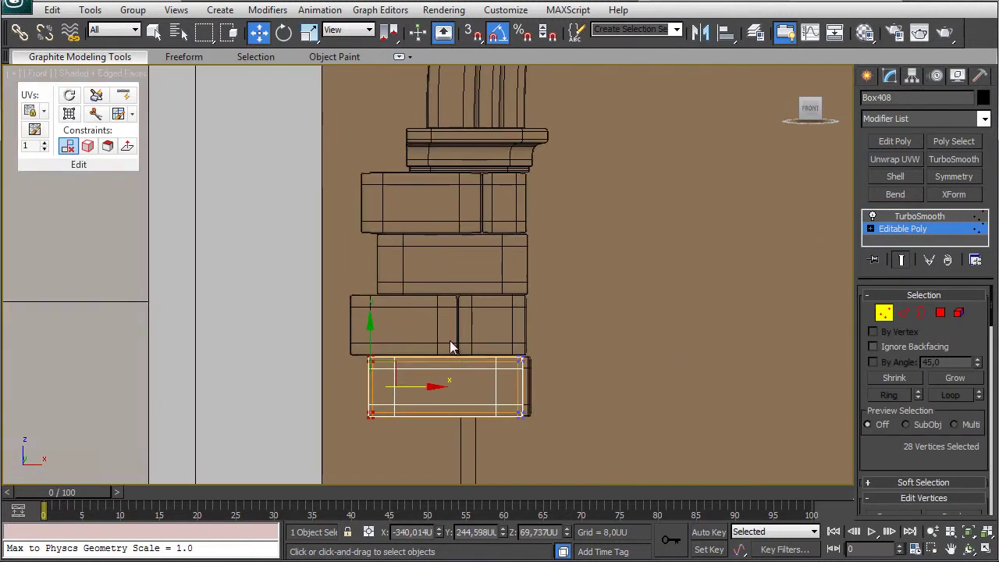
Restore the bottom stone's smoothing and copy the eight stones of the pillar's four rows straight down to continue the pillar.
{"action": "left_click", "coordinate": [905, 218]}
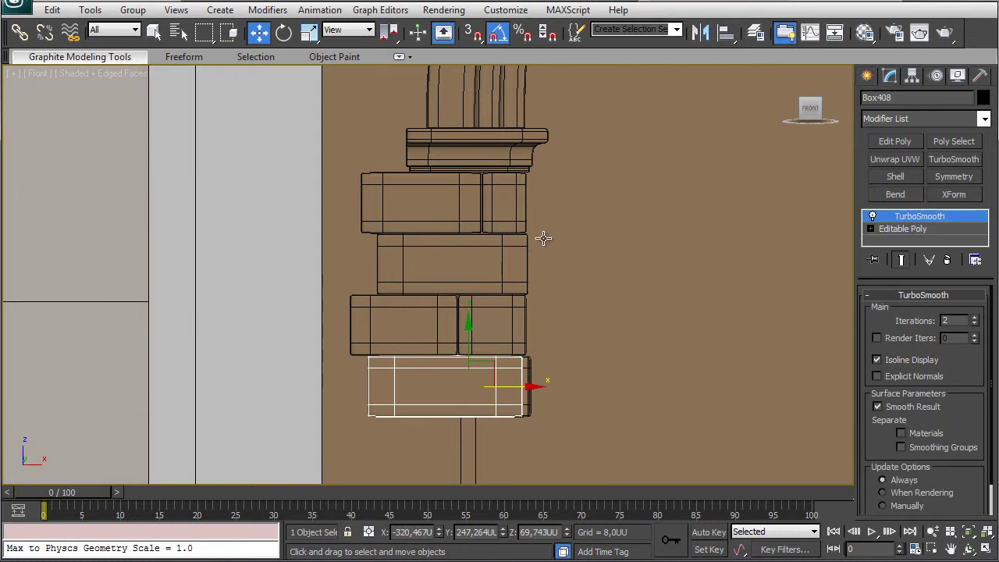
{"action": "key", "text": "p"}
{"action": "key", "text": "z"}
{"action": "scroll", "coordinate": [541, 239], "scroll_direction": "down", "scroll_amount": 5}
{"action": "middle_click_drag", "start_coordinate": [541, 239], "coordinate": [487, 238], "text": "alt"}
{"action": "left_click", "coordinate": [556, 269], "text": "ctrl"}
{"action": "left_click", "coordinate": [523, 209], "text": "ctrl"}
{"action": "left_click", "coordinate": [396, 192], "text": "ctrl"}
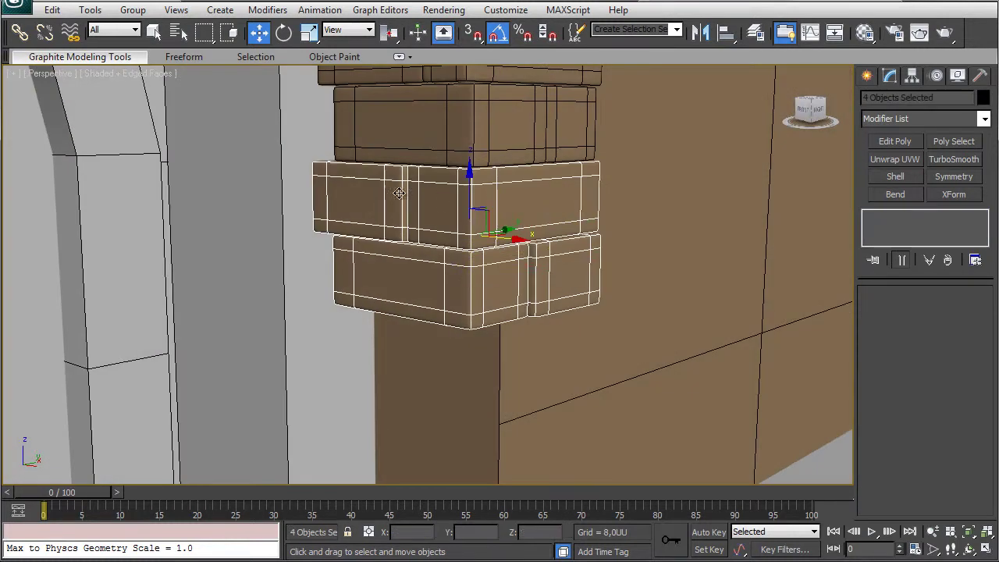
{"action": "left_click", "coordinate": [436, 129], "text": "ctrl"}
{"action": "scroll", "coordinate": [608, 142], "scroll_direction": "down", "scroll_amount": 5}
{"action": "mouse_move", "coordinate": [457, 279]}
{"action": "left_mouse_down", "text": "shift"}
{"action": "mouse_move", "coordinate": [460, 358]}
{"action": "mouse_move", "coordinate": [478, 378]}
{"action": "left_mouse_up", "text": "shift"}
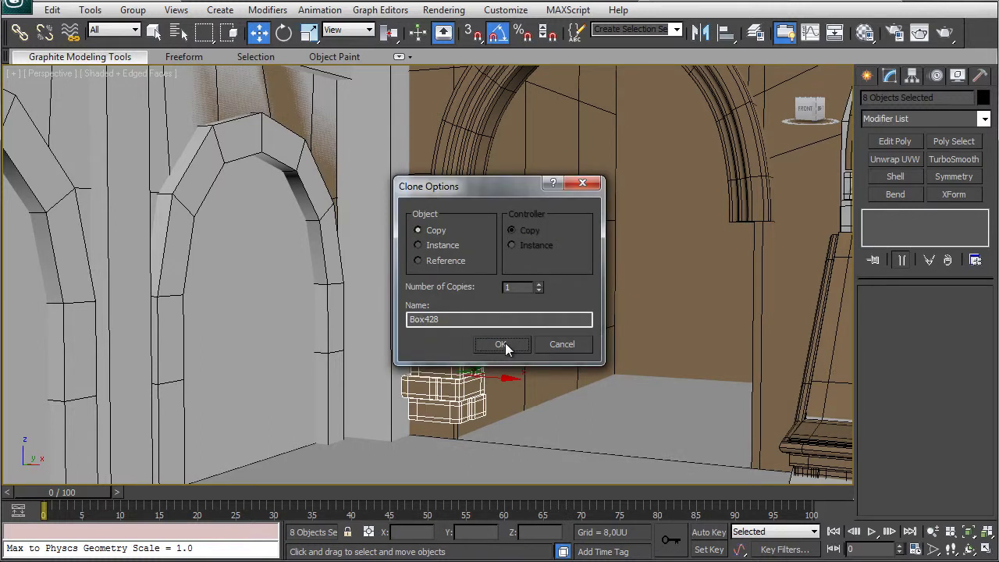
{"action": "key", "text": "alt+i"}
{"action": "left_click", "coordinate": [505, 342]}
Copy one of the pillar's two-stone rows down to form the bottom row and fine-tune its height in the front view.
{"action": "key", "text": "z"}
{"action": "middle_click_drag", "start_coordinate": [457, 149], "coordinate": [454, 279]}
{"action": "key", "text": "f"}
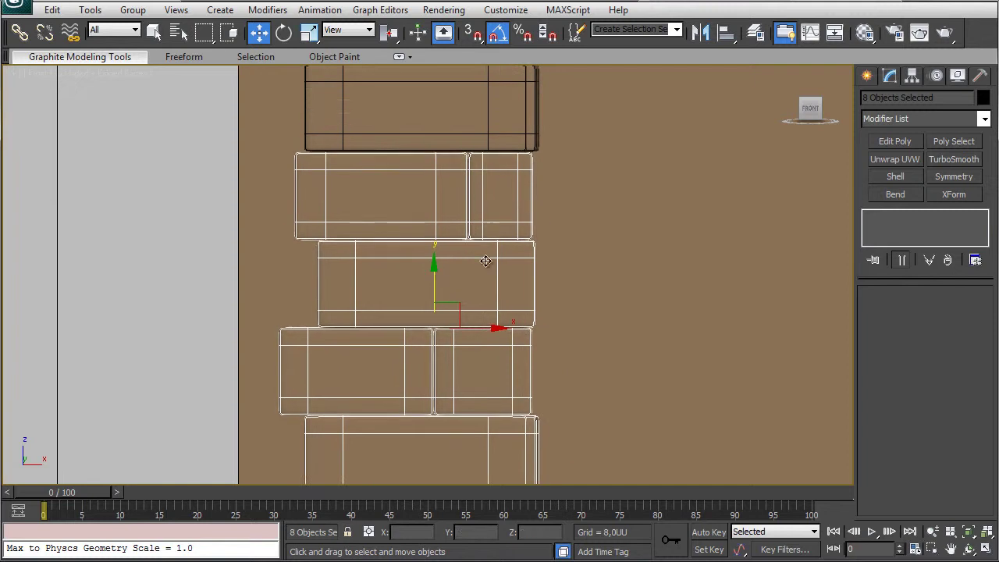
{"action": "scroll", "coordinate": [486, 260], "scroll_direction": "down", "scroll_amount": 2}
{"action": "left_click", "coordinate": [382, 229]}
{"action": "key", "text": "p"}
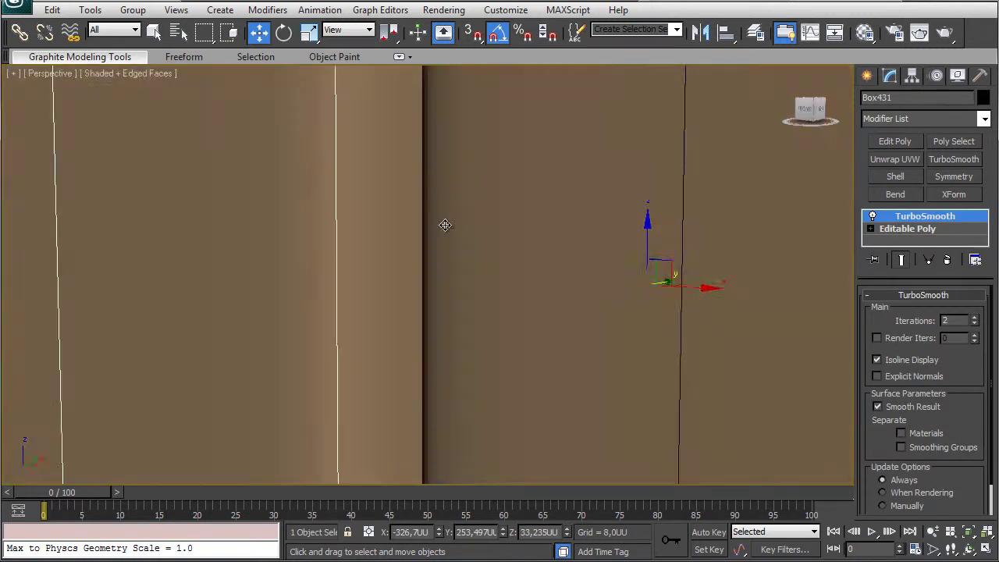
{"action": "key", "text": "z"}
{"action": "left_click", "coordinate": [357, 270], "text": "ctrl"}
{"action": "mouse_move", "coordinate": [444, 224]}
{"action": "middle_mouse_down", "text": "alt"}
{"action": "mouse_move", "coordinate": [357, 270]}
{"action": "mouse_move", "coordinate": [572, 265]}
{"action": "mouse_move", "coordinate": [453, 234]}
{"action": "middle_mouse_up", "text": "alt"}
{"action": "scroll", "coordinate": [356, 270], "scroll_direction": "down", "scroll_amount": 2}
{"action": "middle_click_drag", "start_coordinate": [452, 234], "coordinate": [449, 161]}
{"action": "left_click_drag", "start_coordinate": [450, 161], "coordinate": [439, 331]}
{"action": "left_click", "coordinate": [423, 229]}
{"action": "left_click", "coordinate": [496, 341]}
{"action": "key", "text": "f"}
{"action": "key", "text": "z"}
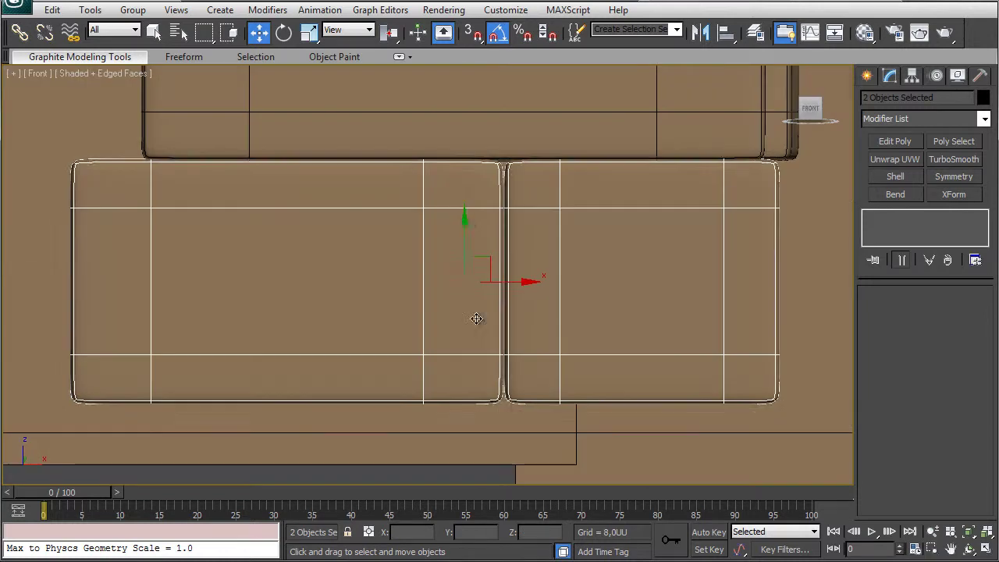
{"action": "left_click_drag", "start_coordinate": [465, 222], "coordinate": [466, 226]}
Extend the bottom vertices of the bottom row's right stone down to the floor line.
{"action": "scroll", "coordinate": [472, 231], "scroll_direction": "down", "scroll_amount": 2}
{"action": "left_click", "coordinate": [622, 275]}
{"action": "left_click", "coordinate": [871, 229]}
{"action": "left_click", "coordinate": [898, 241]}
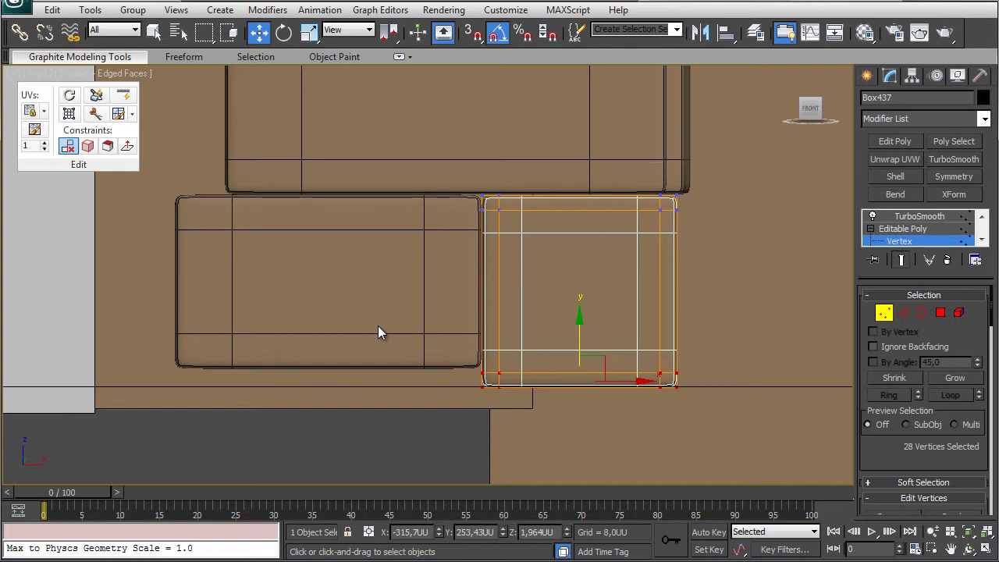
{"action": "left_click", "coordinate": [898, 241]}
Extend the bottom vertices of the bottom row's left stone down to match its neighbour and restore smoothing.
{"action": "left_click", "coordinate": [440, 307]}
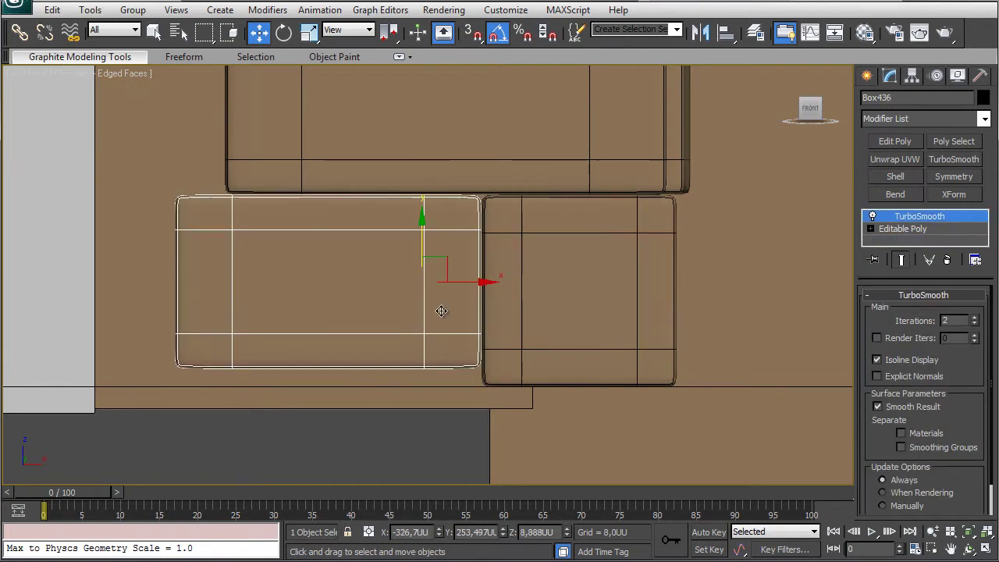
{"action": "left_click", "coordinate": [902, 229]}
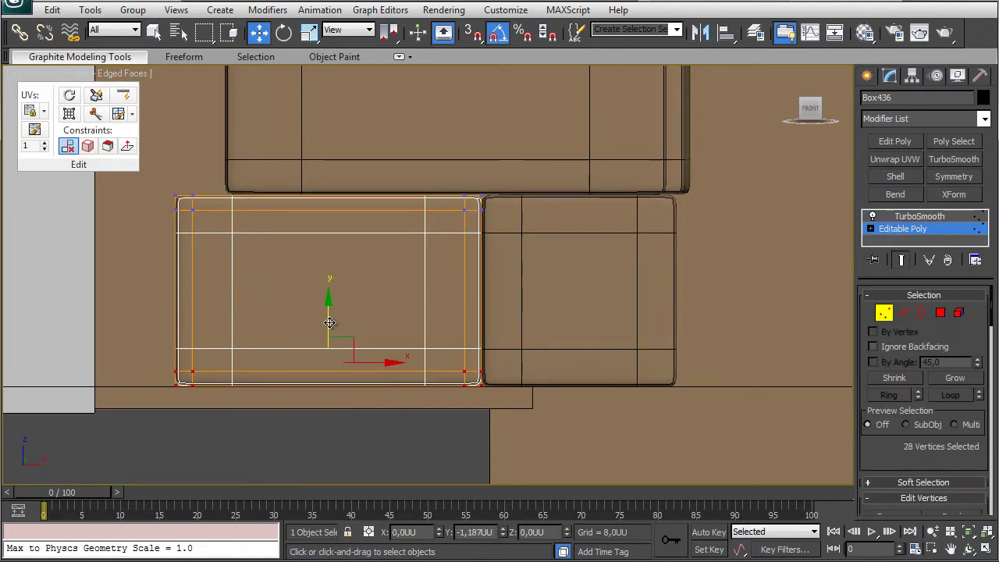
{"action": "key", "text": "p"}
{"action": "scroll", "coordinate": [644, 232], "scroll_direction": "down", "scroll_amount": 5}
{"action": "middle_click_drag", "start_coordinate": [644, 232], "coordinate": [466, 296], "text": "alt"}
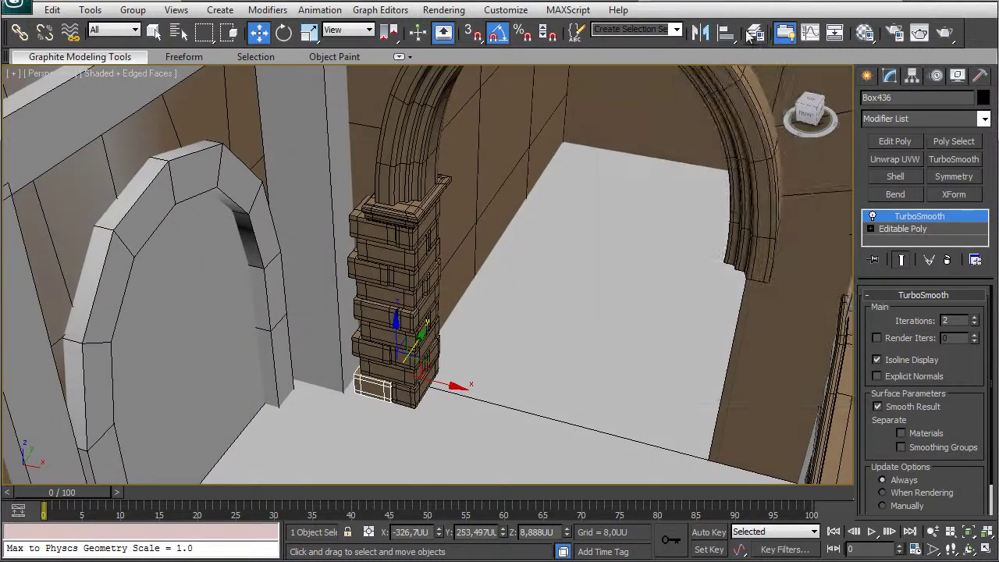
Select all objects on the Arco_2_HP layer.
{"action": "left_click", "coordinate": [754, 34]}
{"action": "right_click", "coordinate": [660, 154]}
{"action": "left_click", "coordinate": [698, 313]}
{"action": "left_click", "coordinate": [777, 65]}
{"action": "middle_click_drag", "start_coordinate": [499, 218], "coordinate": [446, 265], "text": "alt"}
{"action": "left_click_drag", "start_coordinate": [442, 257], "coordinate": [482, 280]}
{"action": "mouse_move", "coordinate": [482, 280]}
{"action": "middle_mouse_down", "text": "alt"}
{"action": "mouse_move", "coordinate": [535, 295]}
{"action": "mouse_move", "coordinate": [485, 253]}
{"action": "middle_mouse_up", "text": "alt"}
Preview the arch and its pillar in Realistic shading without edges, and return to shaded with edged faces.
{"action": "key", "text": "F4"}
{"action": "left_click", "coordinate": [101, 73]}
{"action": "left_click", "coordinate": [104, 81]}
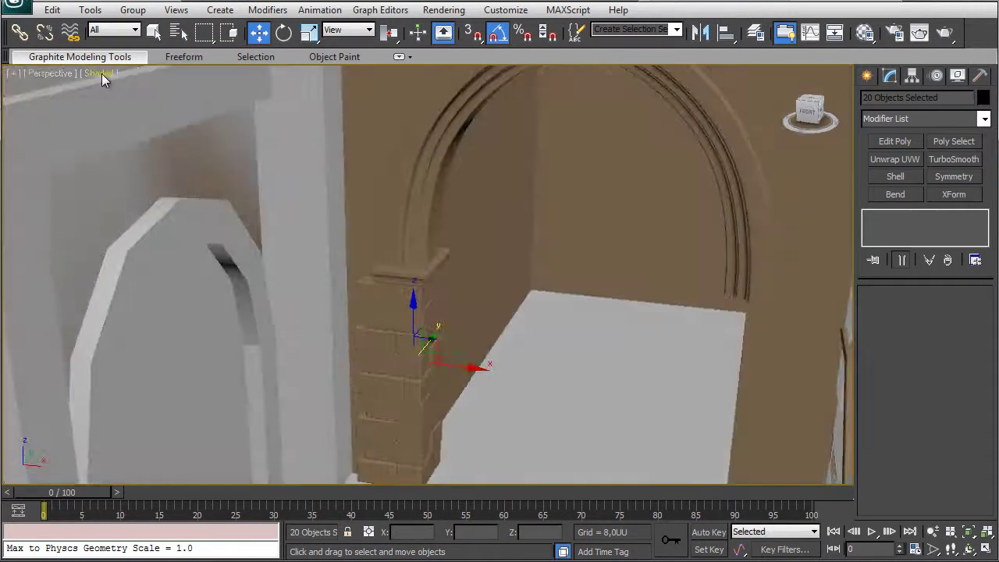
{"action": "mouse_move", "coordinate": [508, 324]}
{"action": "middle_mouse_down", "text": "alt"}
{"action": "mouse_move", "coordinate": [546, 297]}
{"action": "mouse_move", "coordinate": [502, 301]}
{"action": "mouse_move", "coordinate": [551, 315]}
{"action": "middle_mouse_up", "text": "alt"}
{"action": "scroll", "coordinate": [545, 297], "scroll_direction": "down", "scroll_amount": 5}
{"action": "scroll", "coordinate": [551, 315], "scroll_direction": "up", "scroll_amount": 5}
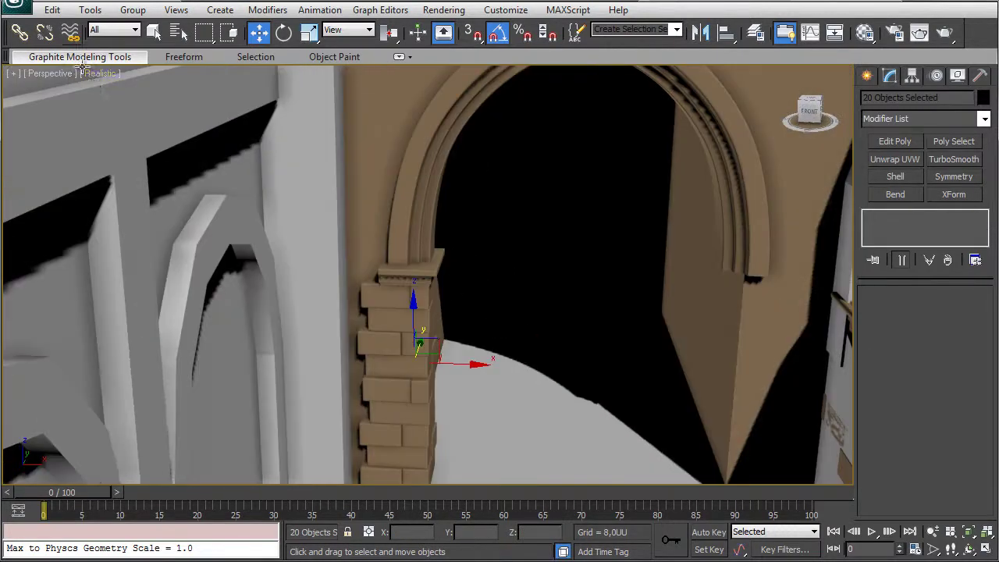
{"action": "left_click", "coordinate": [100, 73]}
{"action": "left_click", "coordinate": [107, 95]}
{"action": "key", "text": "F4"}
Duplicate the finished pillar with its cornice, without the arch, and move the copy along X into the opening.
{"action": "middle_click_drag", "start_coordinate": [462, 302], "coordinate": [570, 144], "text": "alt"}
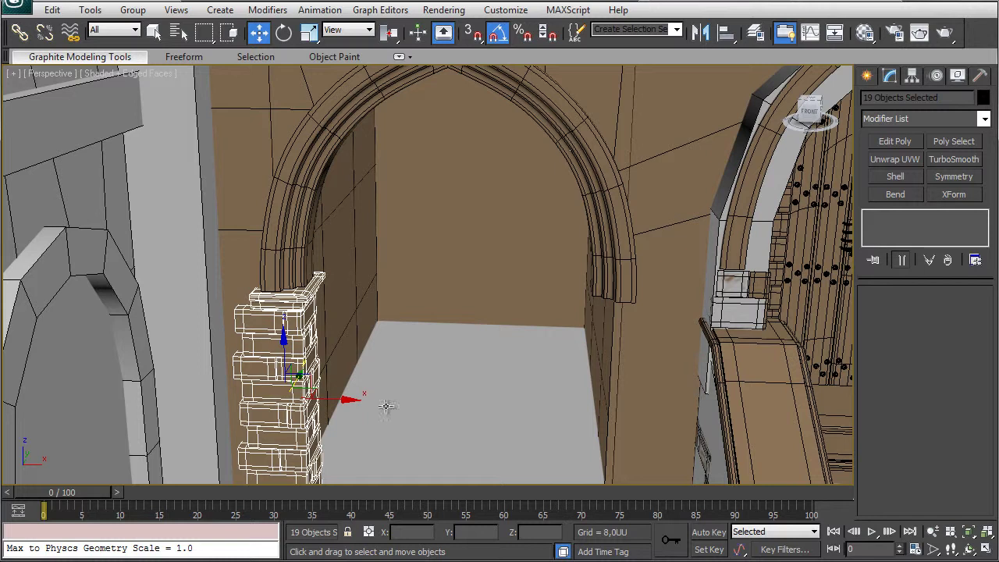
{"action": "key", "text": "ctrl+v"}
{"action": "left_click", "coordinate": [457, 342]}
{"action": "left_click_drag", "start_coordinate": [364, 401], "coordinate": [515, 407]}
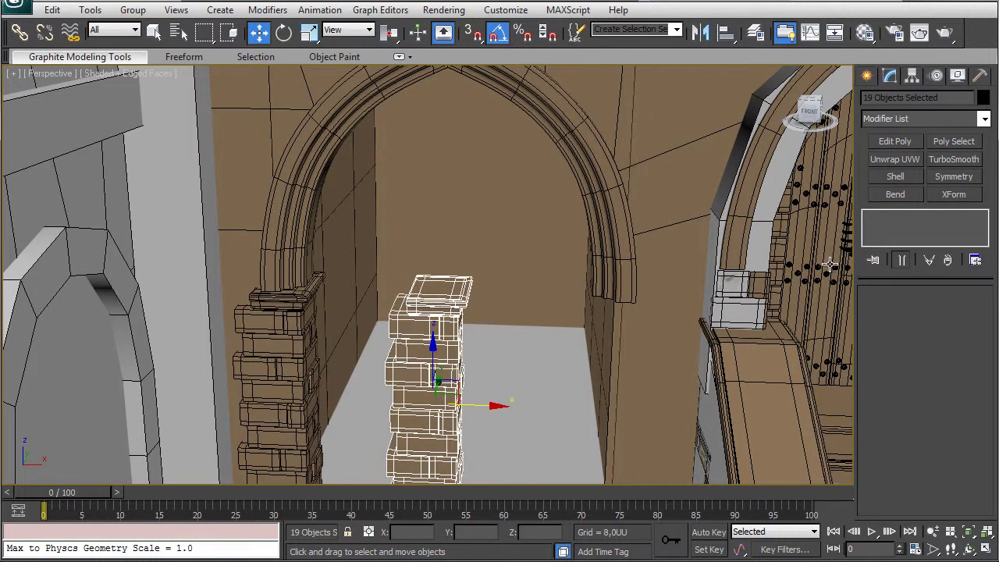
Remove the TurboSmooth modifier from the stones of the duplicated pillar.
{"action": "scroll", "coordinate": [559, 288], "scroll_direction": "up", "scroll_amount": 3}
{"action": "middle_click_drag", "start_coordinate": [559, 288], "coordinate": [541, 195]}
{"action": "left_click", "coordinate": [441, 95]}
{"action": "left_click", "coordinate": [947, 259]}
{"action": "left_click", "coordinate": [406, 134]}
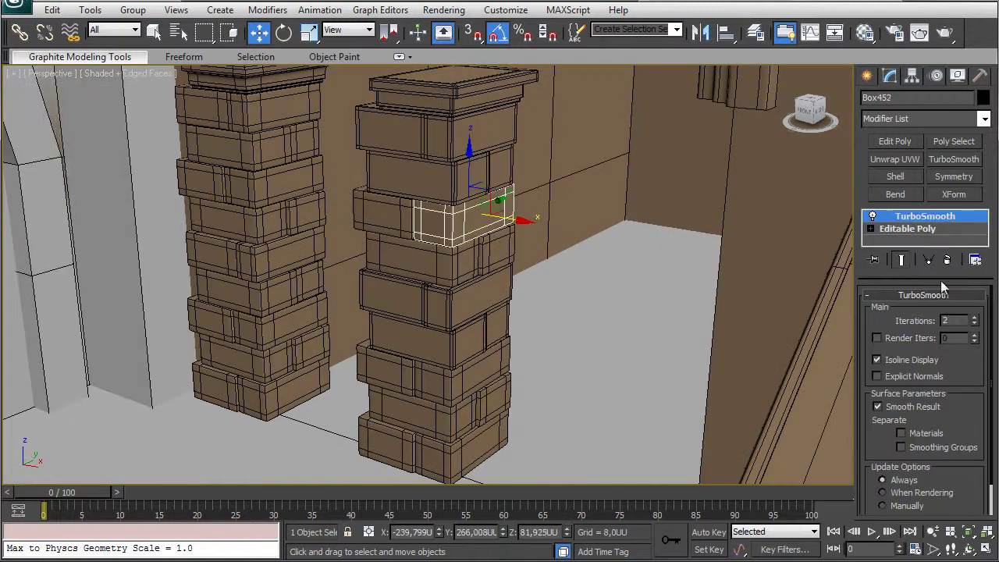
{"action": "left_click", "coordinate": [948, 260]}
{"action": "left_click", "coordinate": [445, 457]}
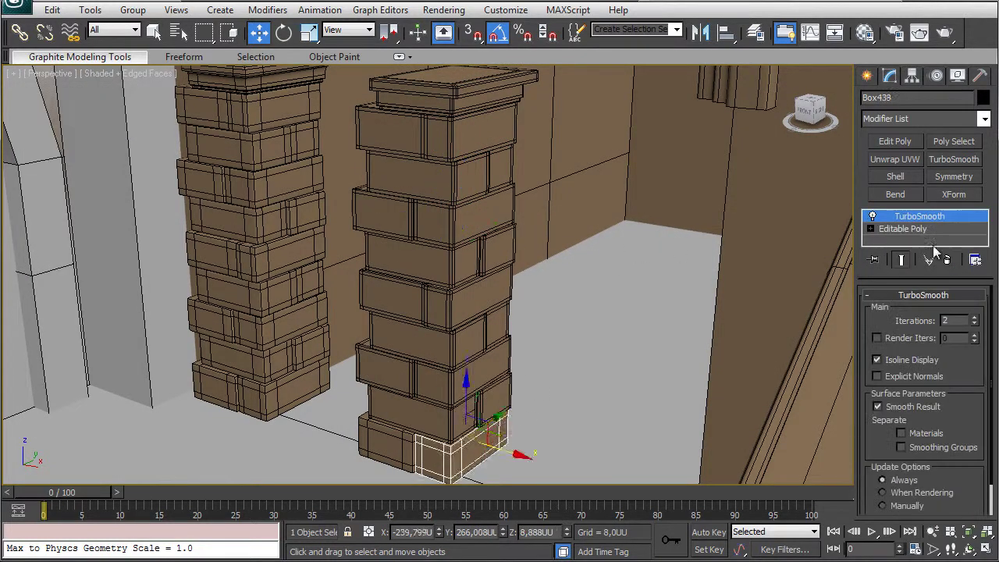
{"action": "left_click", "coordinate": [385, 449]}
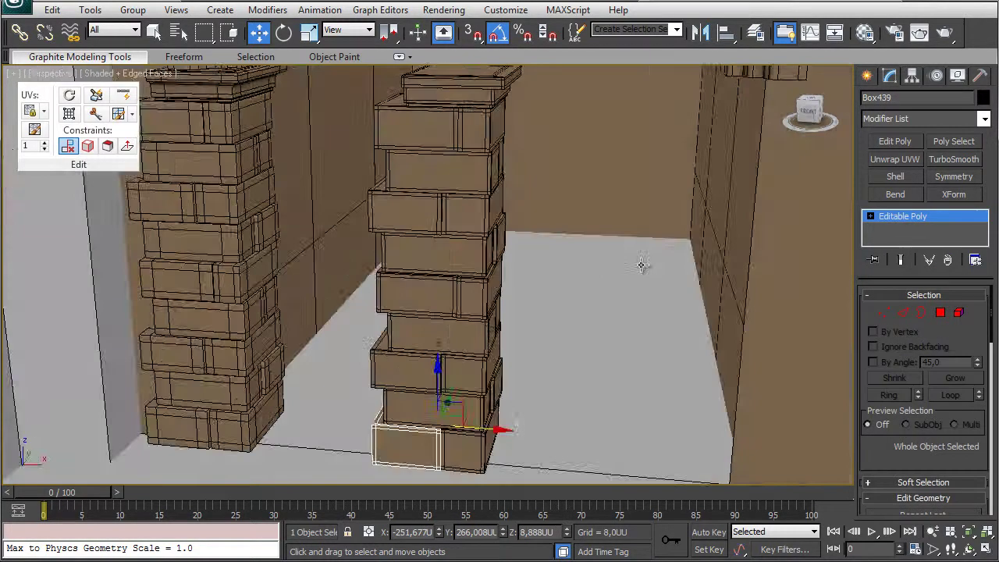
{"action": "middle_click_drag", "start_coordinate": [640, 266], "coordinate": [387, 123], "text": "alt"}
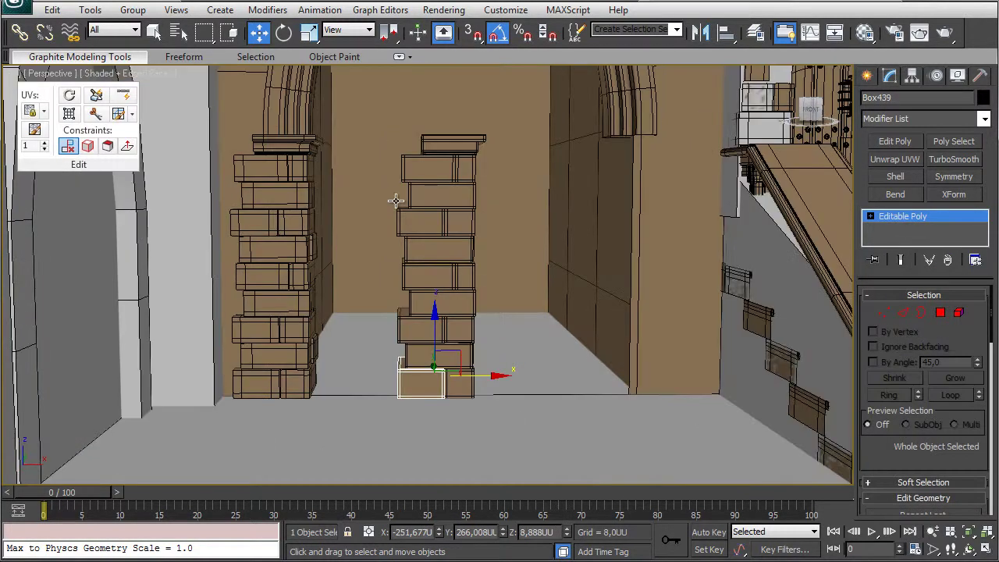
{"action": "middle_click_drag", "start_coordinate": [395, 200], "coordinate": [473, 238], "text": "alt"}
Select all 19 pieces of the duplicated pillar in the front wireframe view and group them.
{"action": "key", "text": "f"}
{"action": "scroll", "coordinate": [473, 239], "scroll_direction": "down", "scroll_amount": 4}
{"action": "middle_click_drag", "start_coordinate": [338, 216], "coordinate": [550, 278]}
{"action": "left_click_drag", "start_coordinate": [405, 420], "coordinate": [344, 187]}
{"action": "key", "text": "F3"}
{"action": "scroll", "coordinate": [330, 296], "scroll_direction": "up", "scroll_amount": 4}
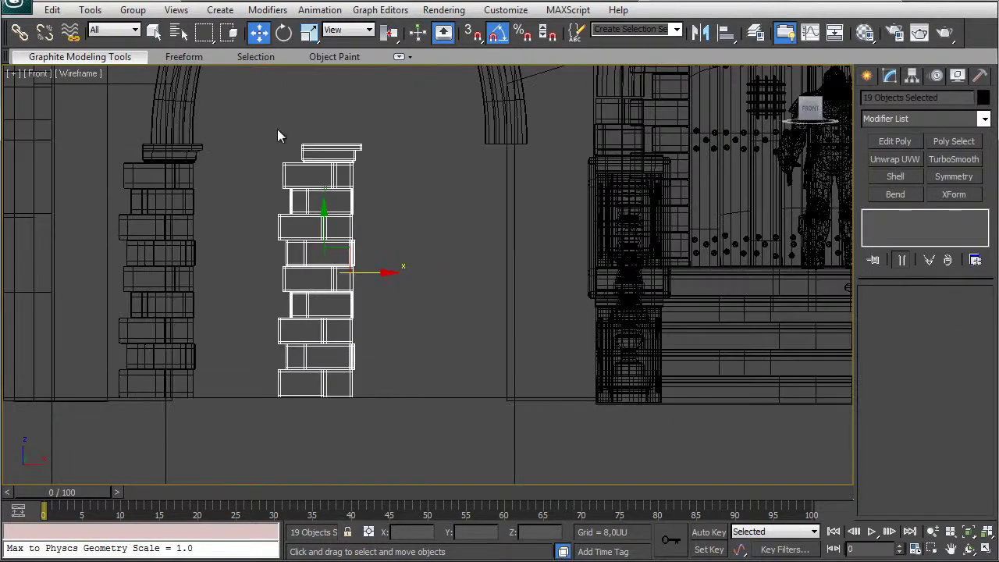
{"action": "left_click", "coordinate": [133, 9]}
{"action": "left_click", "coordinate": [148, 25]}
{"action": "key", "text": "Return"}
{"action": "key", "text": "p"}
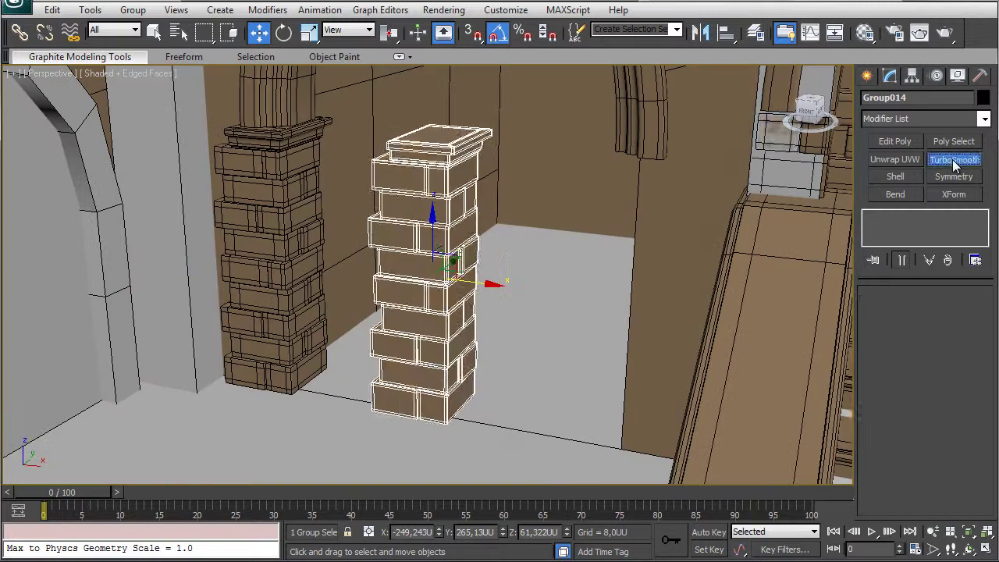
Mirror the pillar group on the X axis with a Mirror modifier and collapse the modifier.
{"action": "left_click", "coordinate": [953, 159]}
{"action": "key", "text": "ctrl+z"}
{"action": "left_click", "coordinate": [924, 119]}
{"action": "left_click", "coordinate": [892, 484]}
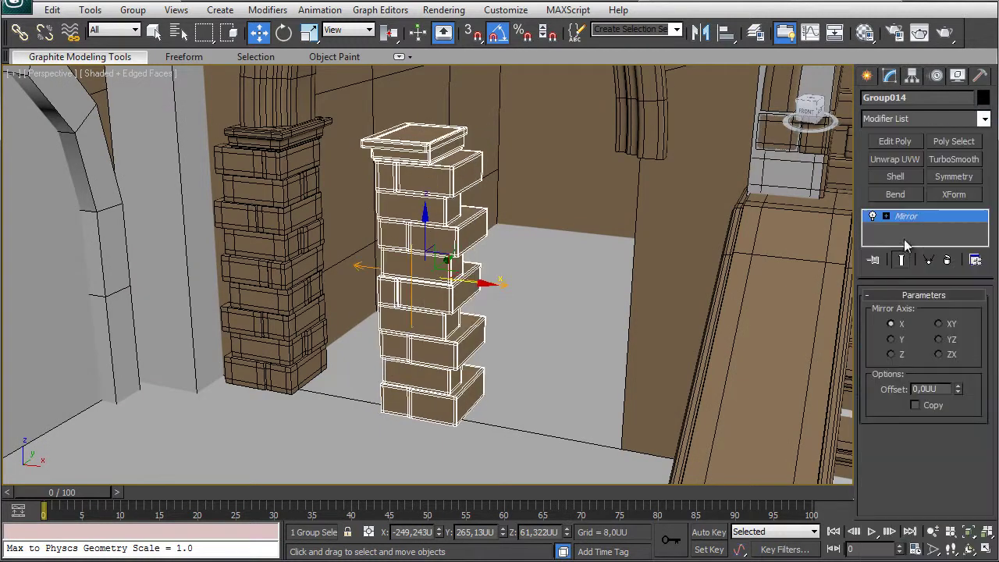
{"action": "right_click", "coordinate": [902, 215]}
{"action": "left_click", "coordinate": [930, 367]}
Apply TurboSmooth to the mirrored pillar group with 2 iterations and Isoline Display enabled.
{"action": "left_click", "coordinate": [954, 160]}
{"action": "left_click", "coordinate": [974, 317]}
{"action": "left_click", "coordinate": [877, 360]}
Move the mirrored pillar along X under the arch's right end and align it in the front view.
{"action": "left_click_drag", "start_coordinate": [490, 285], "coordinate": [716, 316]}
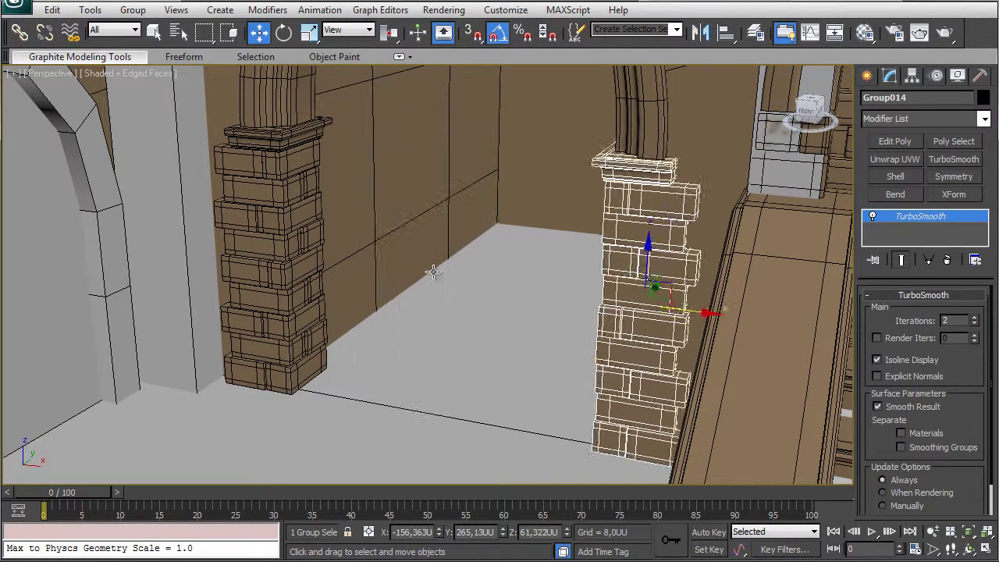
{"action": "key", "text": "f"}
{"action": "key", "text": "z"}
{"action": "middle_click_drag", "start_coordinate": [434, 270], "coordinate": [453, 317]}
{"action": "left_click_drag", "start_coordinate": [491, 323], "coordinate": [484, 324]}
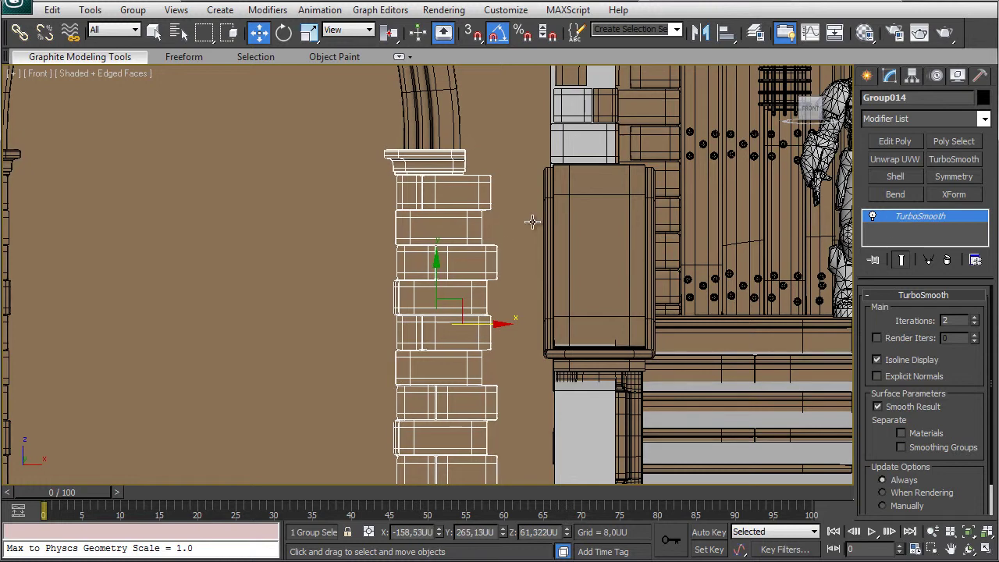
Select everything on the Arco_2_HP layer and group the complete arch with both pillars.
{"action": "key", "text": "p"}
{"action": "scroll", "coordinate": [533, 221], "scroll_direction": "down", "scroll_amount": 8}
{"action": "middle_click_drag", "start_coordinate": [533, 221], "coordinate": [499, 312], "text": "alt"}
{"action": "left_click", "coordinate": [437, 460]}
{"action": "middle_click_drag", "start_coordinate": [437, 437], "coordinate": [421, 312], "text": "alt"}
{"action": "scroll", "coordinate": [422, 312], "scroll_direction": "up", "scroll_amount": 8}
{"action": "middle_click_drag", "start_coordinate": [421, 312], "coordinate": [470, 300]}
{"action": "right_click", "coordinate": [757, 34]}
{"action": "left_click", "coordinate": [755, 33]}
{"action": "right_click", "coordinate": [659, 151]}
{"action": "left_click", "coordinate": [701, 312]}
{"action": "scroll", "coordinate": [418, 270], "scroll_direction": "down", "scroll_amount": 8}
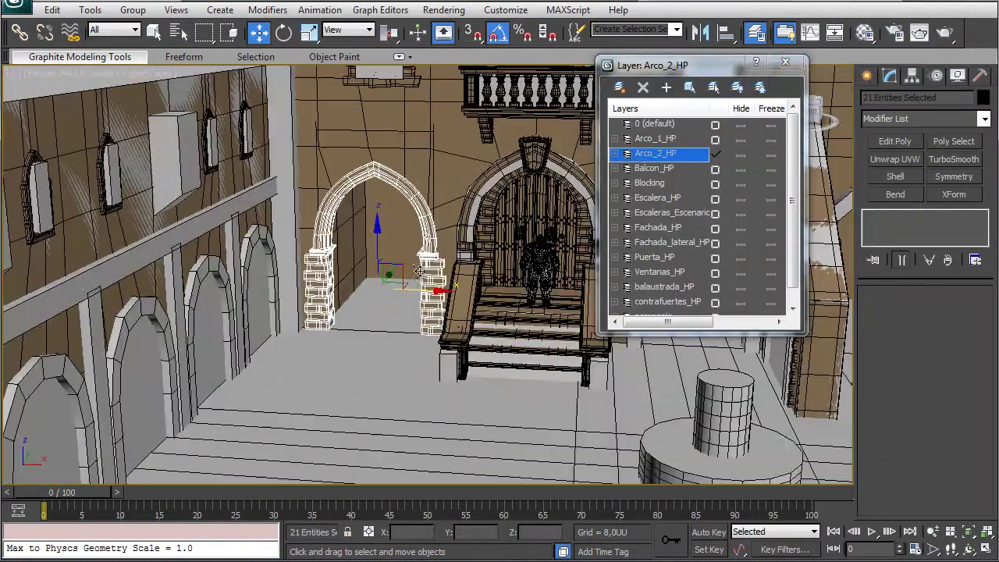
{"action": "left_click", "coordinate": [785, 62]}
{"action": "left_click", "coordinate": [132, 11]}
{"action": "left_click", "coordinate": [148, 27]}
{"action": "left_click", "coordinate": [518, 305]}
Select the two placeholder arches beyond the main door and hide the Blocking layer.
{"action": "middle_click_drag", "start_coordinate": [682, 231], "coordinate": [525, 269]}
{"action": "left_click", "coordinate": [512, 229]}
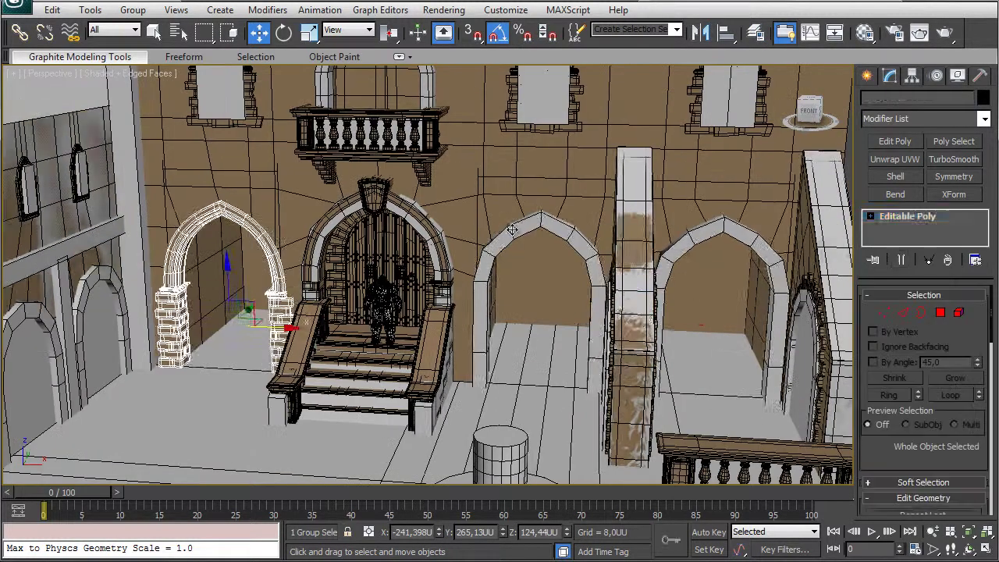
{"action": "left_click", "coordinate": [512, 229]}
{"action": "left_click", "coordinate": [723, 248], "text": "ctrl"}
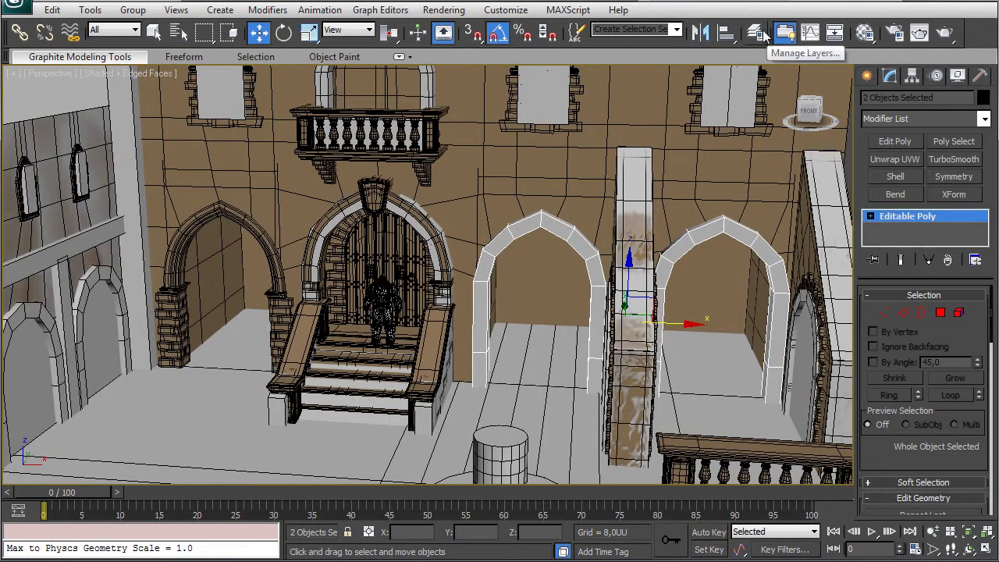
{"action": "left_click", "coordinate": [762, 32]}
{"action": "left_click", "coordinate": [741, 184]}
{"action": "left_click", "coordinate": [789, 65]}
Copy the arch group to the opening on the other side of the stairs and shift it about -2.8 units in X.
{"action": "left_click", "coordinate": [264, 233]}
{"action": "left_click_drag", "start_coordinate": [280, 322], "coordinate": [582, 326], "text": "shift"}
{"action": "left_click", "coordinate": [508, 344]}
{"action": "mouse_move", "coordinate": [508, 344]}
{"action": "middle_mouse_down", "text": "alt"}
{"action": "mouse_move", "coordinate": [551, 346]}
{"action": "mouse_move", "coordinate": [515, 343]}
{"action": "middle_mouse_up", "text": "alt"}
{"action": "key", "text": "f"}
{"action": "key", "text": "z"}
{"action": "key", "text": "F3"}
{"action": "scroll", "coordinate": [515, 345], "scroll_direction": "up", "scroll_amount": 3}
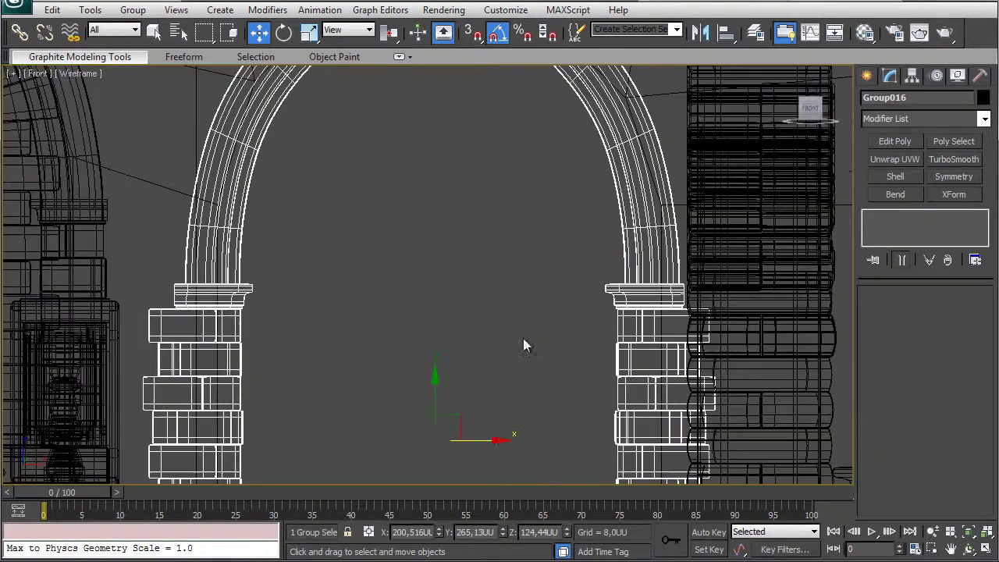
{"action": "mouse_move", "coordinate": [504, 442]}
{"action": "left_mouse_down"}
{"action": "mouse_move", "coordinate": [479, 428]}
{"action": "mouse_move", "coordinate": [496, 428]}
{"action": "left_mouse_up"}
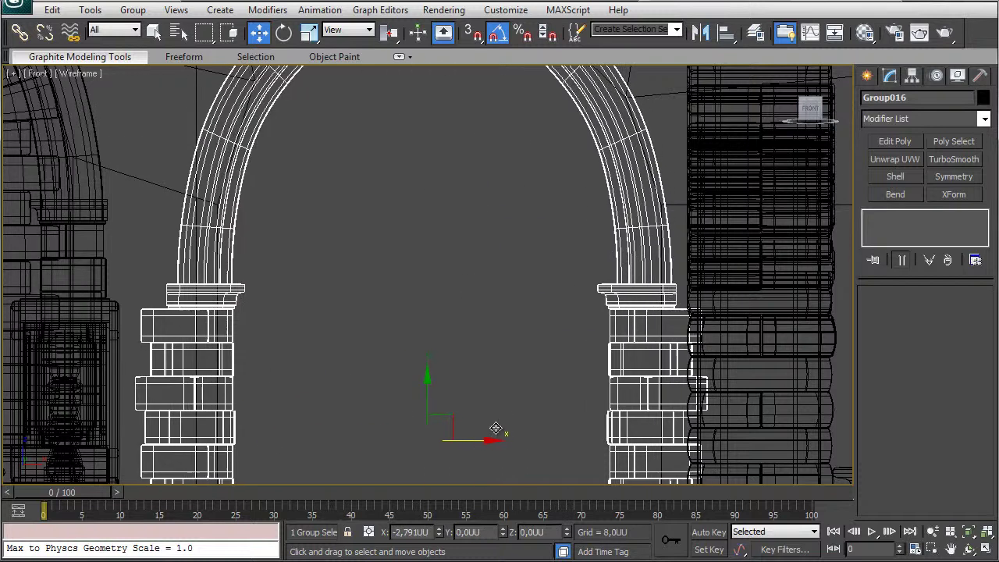
Copy the arch group along X to the last opening, between the two buttresses.
{"action": "middle_click_drag", "start_coordinate": [501, 276], "coordinate": [281, 316]}
{"action": "scroll", "coordinate": [511, 387], "scroll_direction": "down", "scroll_amount": 2}
{"action": "scroll", "coordinate": [284, 315], "scroll_direction": "down", "scroll_amount": 2}
{"action": "left_click_drag", "start_coordinate": [314, 358], "coordinate": [642, 333], "text": "shift"}
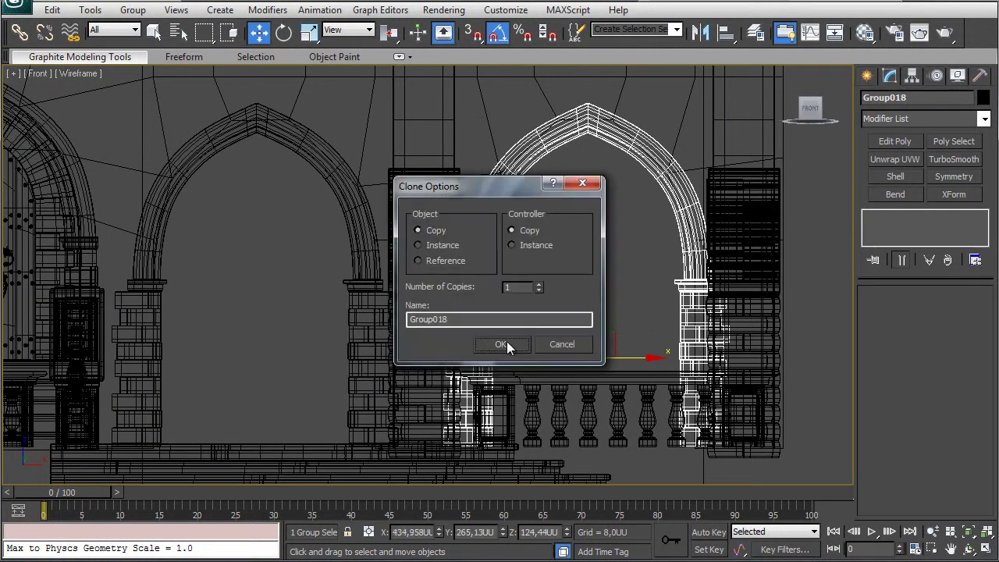
{"action": "left_click", "coordinate": [503, 341]}
Review the whole facade and its new arches in Realistic shading without edges.
{"action": "key", "text": "p"}
{"action": "key", "text": "F3"}
{"action": "scroll", "coordinate": [553, 297], "scroll_direction": "down", "scroll_amount": 5}
{"action": "left_click", "coordinate": [706, 232]}
{"action": "mouse_move", "coordinate": [705, 233]}
{"action": "middle_mouse_down", "text": "alt"}
{"action": "mouse_move", "coordinate": [523, 319]}
{"action": "mouse_move", "coordinate": [511, 274]}
{"action": "middle_mouse_up", "text": "alt"}
{"action": "left_click", "coordinate": [110, 74]}
{"action": "left_click", "coordinate": [124, 89]}
{"action": "key", "text": "F4"}
{"action": "mouse_move", "coordinate": [408, 267]}
{"action": "middle_mouse_down", "text": "alt"}
{"action": "mouse_move", "coordinate": [462, 328]}
{"action": "mouse_move", "coordinate": [466, 270]}
{"action": "mouse_move", "coordinate": [437, 286]}
{"action": "mouse_move", "coordinate": [490, 324]}
{"action": "middle_mouse_up", "text": "alt"}
{"action": "scroll", "coordinate": [464, 301], "scroll_direction": "down", "scroll_amount": 3}
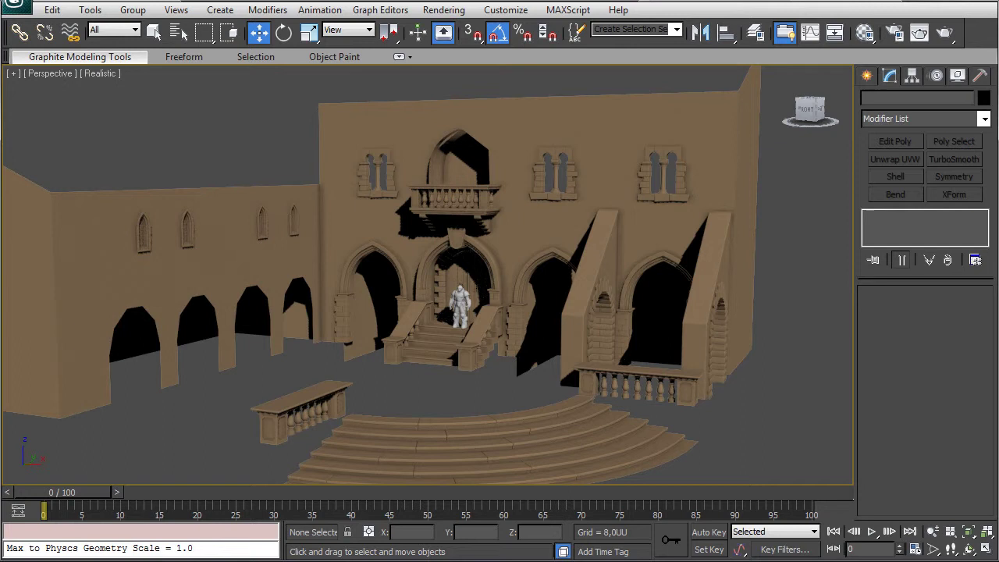
Select the first arch group beside the stairs, unhide all objects without the hidden layers, and isolate the arch.
{"action": "key", "text": "F4"}
{"action": "left_click", "coordinate": [359, 260]}
{"action": "right_click", "coordinate": [235, 153]}
{"action": "left_click", "coordinate": [270, 91]}
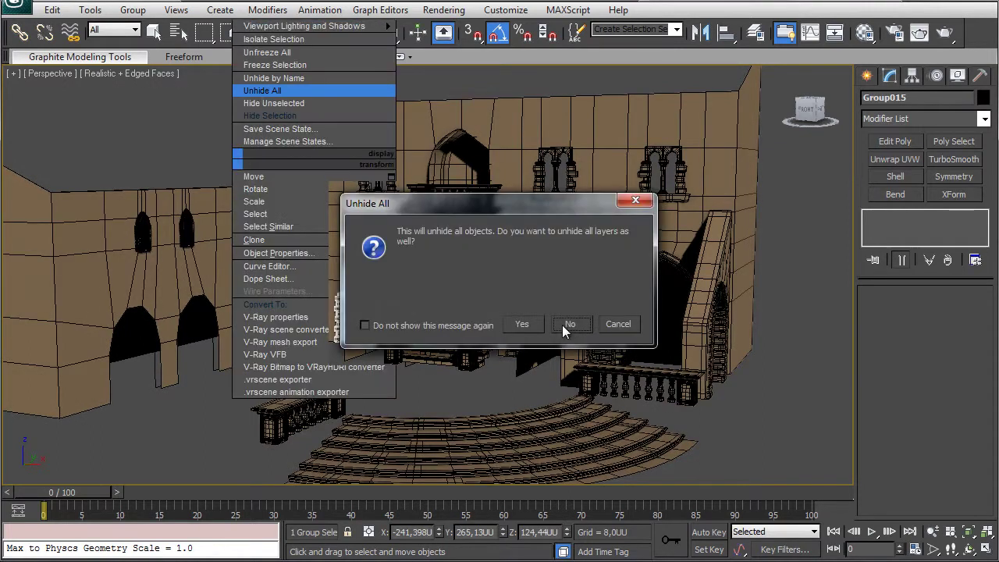
{"action": "left_click", "coordinate": [566, 330]}
{"action": "right_click", "coordinate": [256, 139]}
{"action": "left_click", "coordinate": [297, 89]}
{"action": "key", "text": "z"}
Open the isolated arch's group and copy its moulding off to the side.
{"action": "left_click", "coordinate": [134, 11]}
{"action": "left_click", "coordinate": [149, 69]}
{"action": "left_click", "coordinate": [227, 199]}
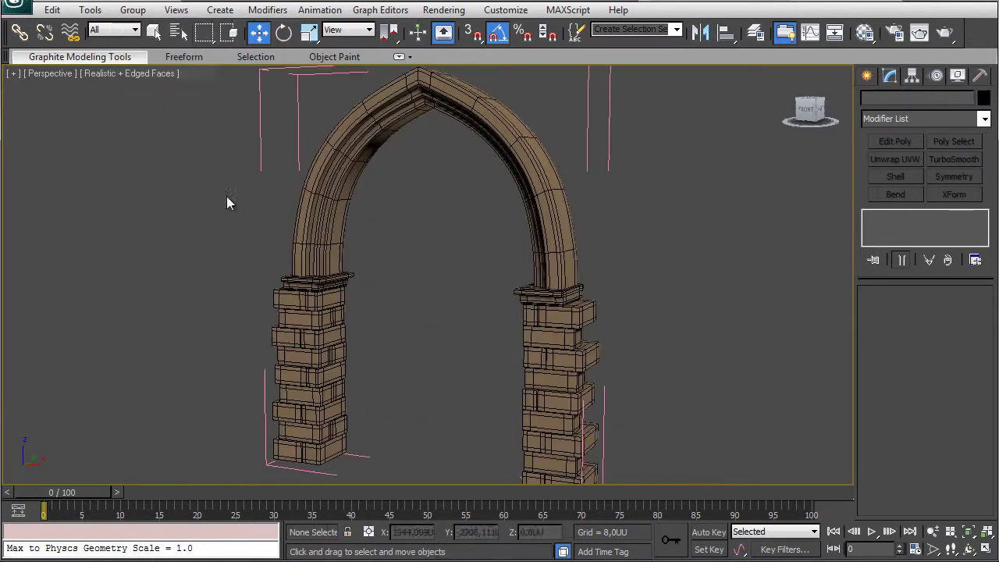
{"action": "left_click", "coordinate": [136, 11]}
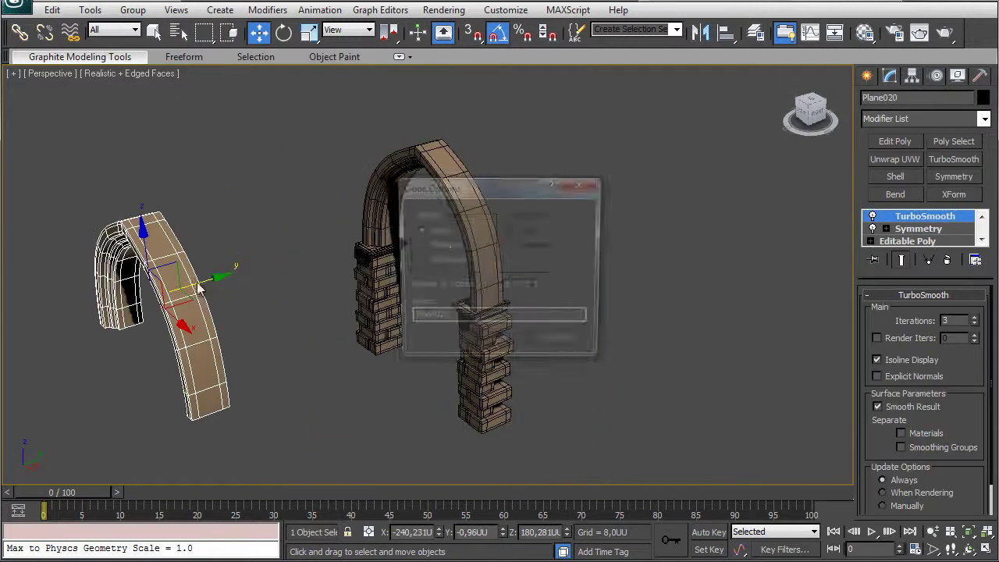
Rotate the copied arch moulding 90 degrees about the Z axis and create the layer Arco_3_HP for it.
{"action": "key", "text": "e"}
{"action": "left_click_drag", "start_coordinate": [148, 321], "coordinate": [197, 311]}
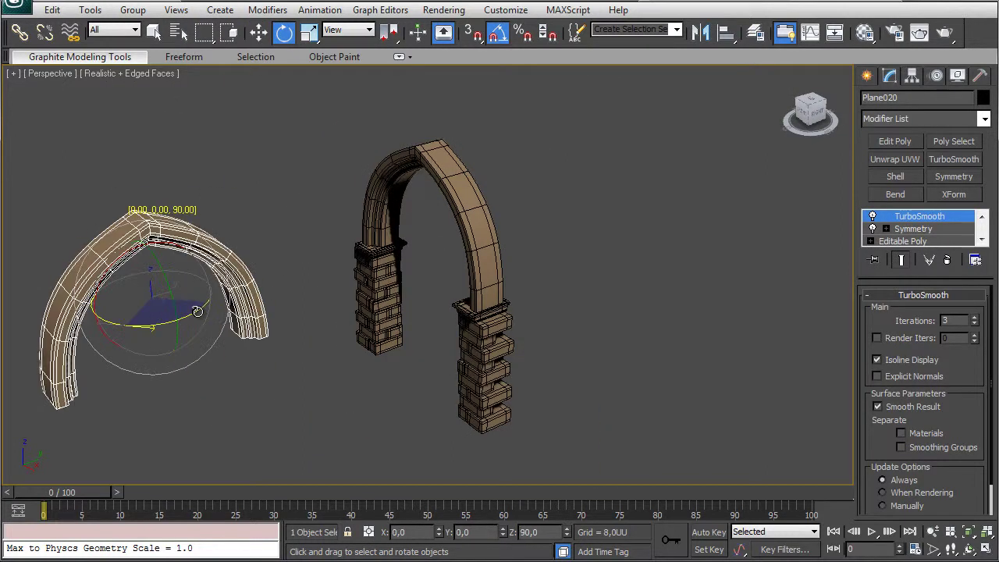
{"action": "left_click", "coordinate": [754, 31]}
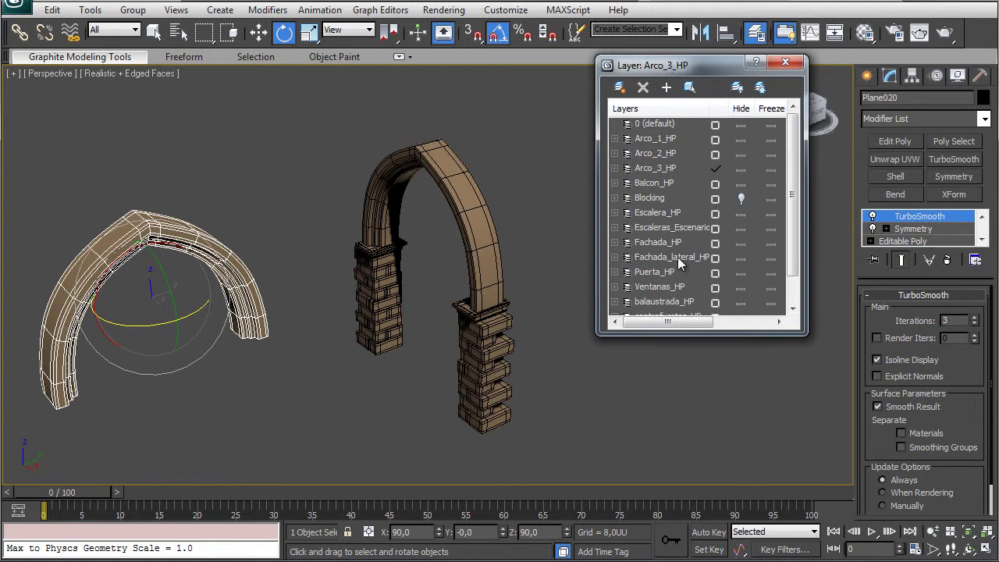
Hide everything except the copied arch moulding and create a box about 45 by 43 by 23 units near its foot.
{"action": "left_click", "coordinate": [785, 62]}
{"action": "right_click", "coordinate": [234, 381]}
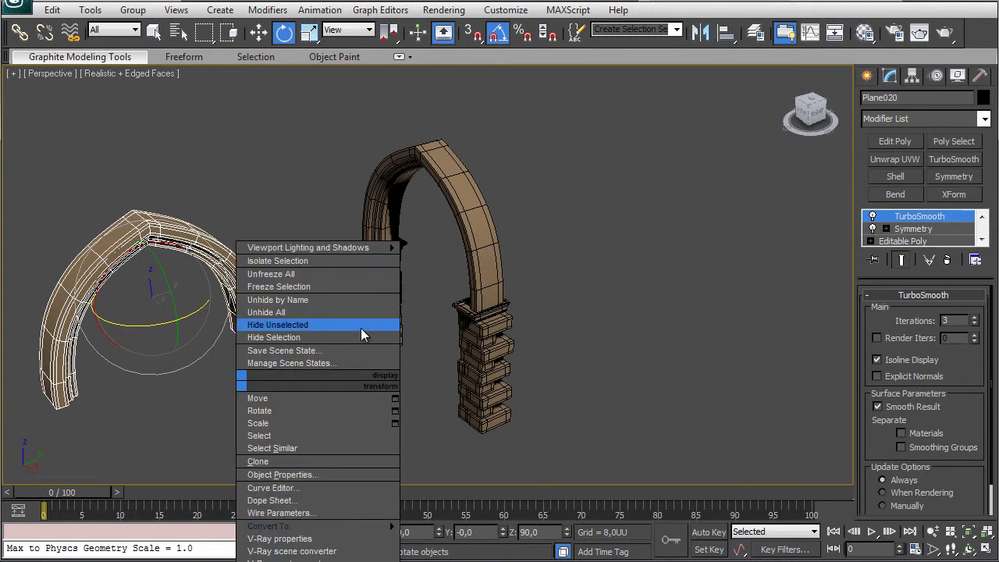
{"action": "left_click", "coordinate": [278, 325]}
{"action": "left_click", "coordinate": [866, 75]}
{"action": "left_click", "coordinate": [895, 176]}
{"action": "left_click_drag", "start_coordinate": [226, 415], "coordinate": [282, 423]}
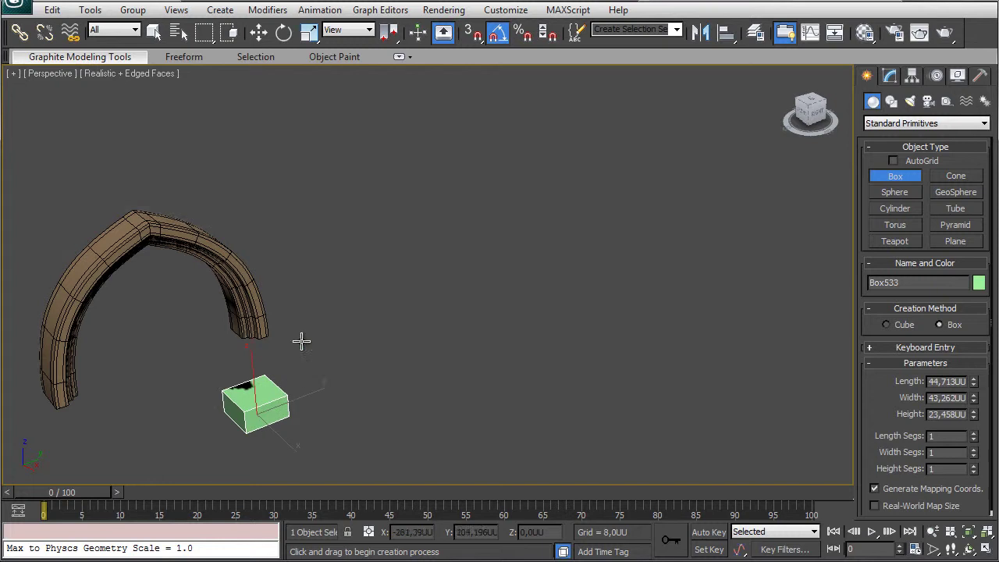
Assign the brown 02 - Default material to the new box and set its object color to black.
{"action": "key", "text": "m"}
{"action": "left_click", "coordinate": [198, 247]}
{"action": "left_click", "coordinate": [979, 282]}
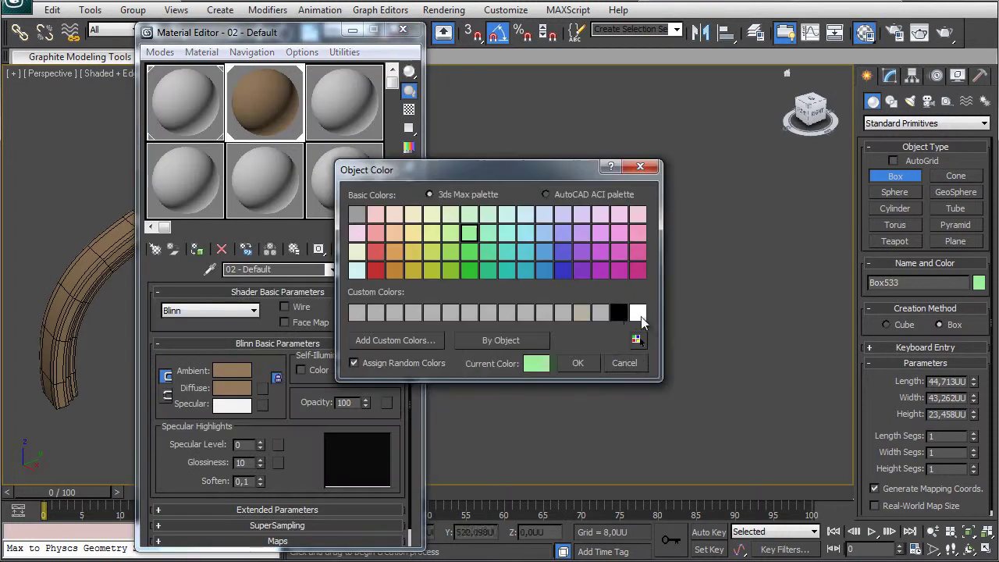
{"action": "left_click", "coordinate": [619, 313]}
{"action": "left_click", "coordinate": [578, 363]}
{"action": "left_click", "coordinate": [409, 32]}
Convert the box to an editable poly, align it with the arch moulding, and move it beneath one of the arch's feet.
{"action": "key", "text": "w"}
{"action": "right_click", "coordinate": [239, 403]}
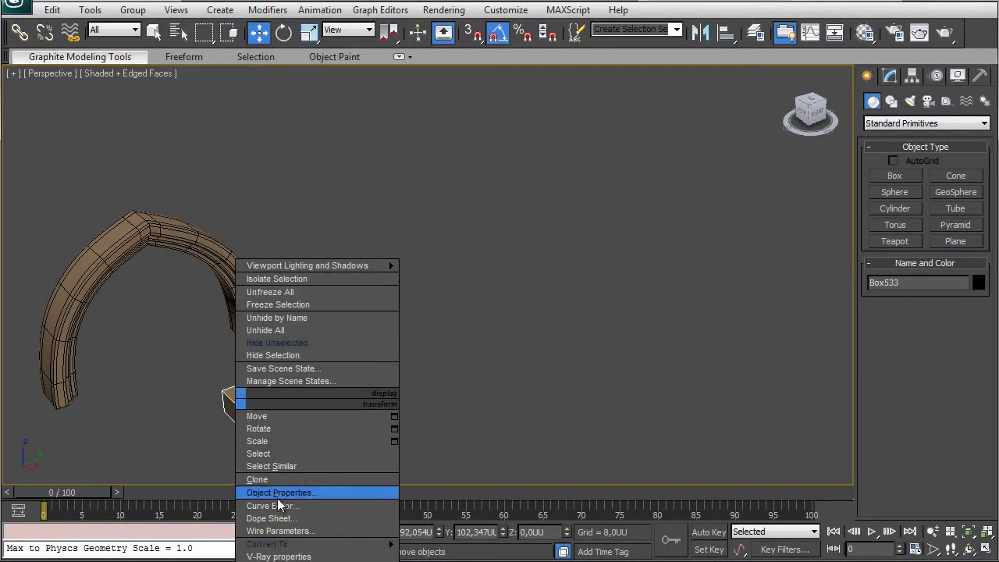
{"action": "left_click", "coordinate": [437, 553]}
{"action": "left_click", "coordinate": [235, 334]}
{"action": "left_click", "coordinate": [500, 401]}
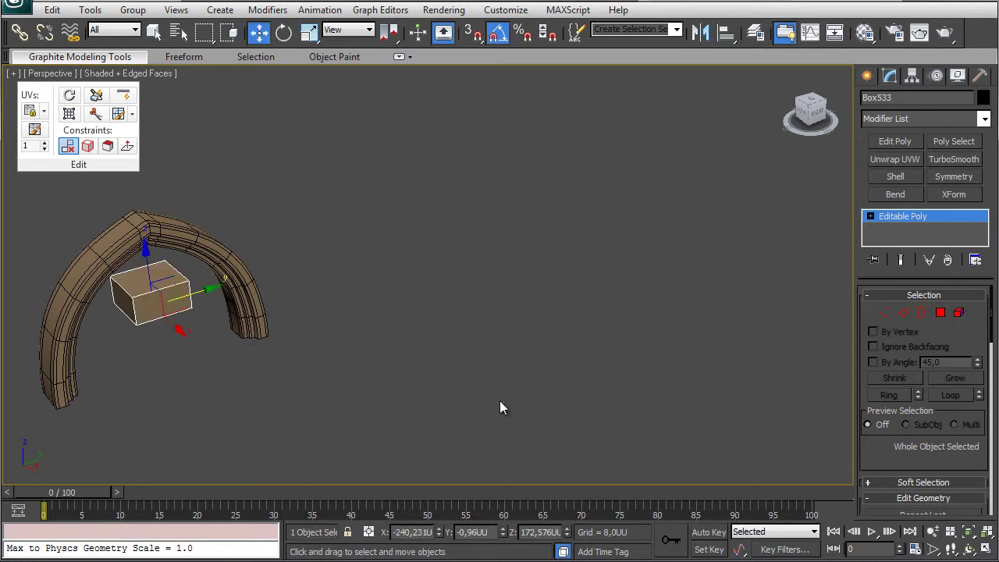
{"action": "left_click_drag", "start_coordinate": [197, 290], "coordinate": [270, 252]}
Collapse the arch moulding's Symmetry modifier into its editable poly and turn off the TurboSmooth result.
{"action": "left_click", "coordinate": [225, 263]}
{"action": "key", "text": "z"}
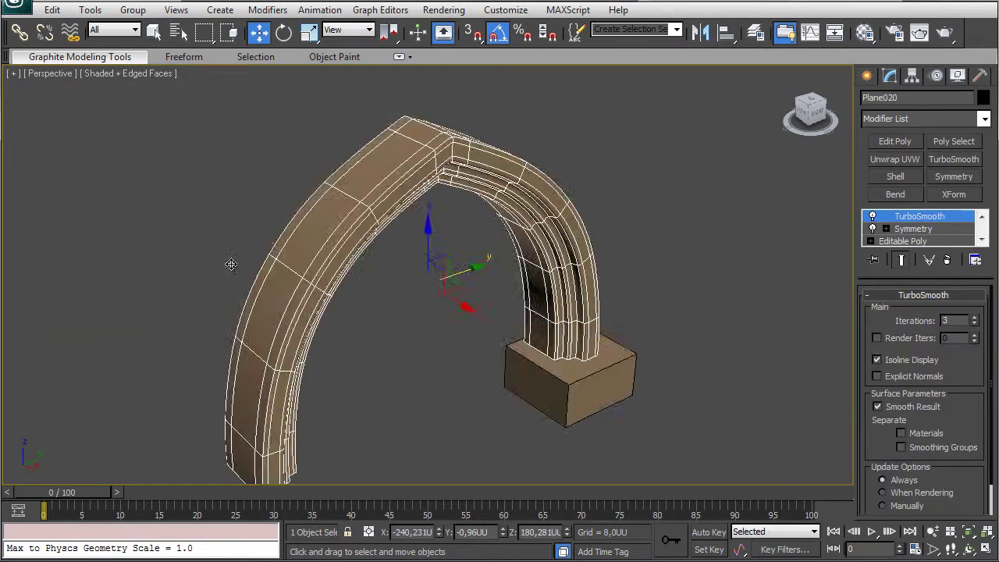
{"action": "middle_click_drag", "start_coordinate": [227, 263], "coordinate": [316, 188], "text": "alt"}
{"action": "left_click", "coordinate": [915, 231]}
{"action": "right_click", "coordinate": [915, 233]}
{"action": "left_click", "coordinate": [959, 370]}
{"action": "left_click", "coordinate": [872, 216]}
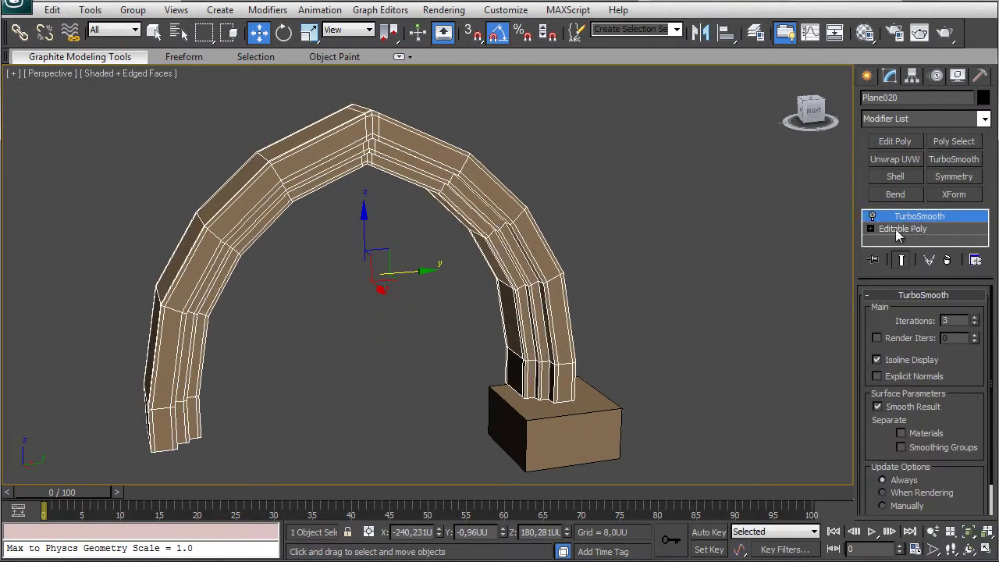
Remove the edge loop beside the apex of the arch moulding.
{"action": "left_click", "coordinate": [897, 232]}
{"action": "middle_click_drag", "start_coordinate": [487, 222], "coordinate": [445, 198], "text": "alt"}
{"action": "scroll", "coordinate": [434, 185], "scroll_direction": "up", "scroll_amount": 3}
{"action": "key", "text": "2"}
{"action": "left_click", "coordinate": [395, 179]}
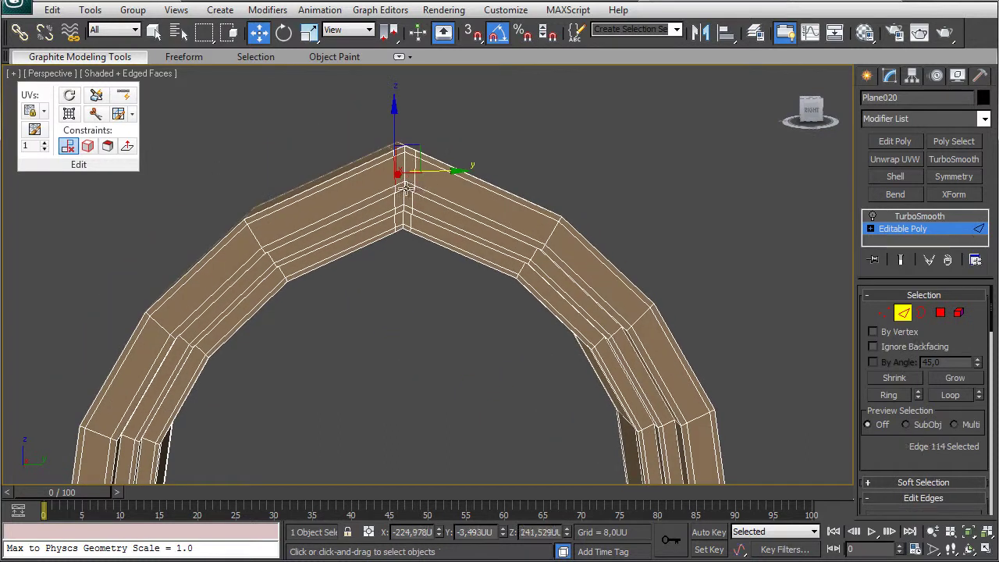
{"action": "left_click", "coordinate": [938, 396]}
{"action": "scroll", "coordinate": [938, 454], "scroll_direction": "down", "scroll_amount": 4}
{"action": "left_click", "coordinate": [893, 334]}
{"action": "scroll", "coordinate": [522, 236], "scroll_direction": "down", "scroll_amount": 5}
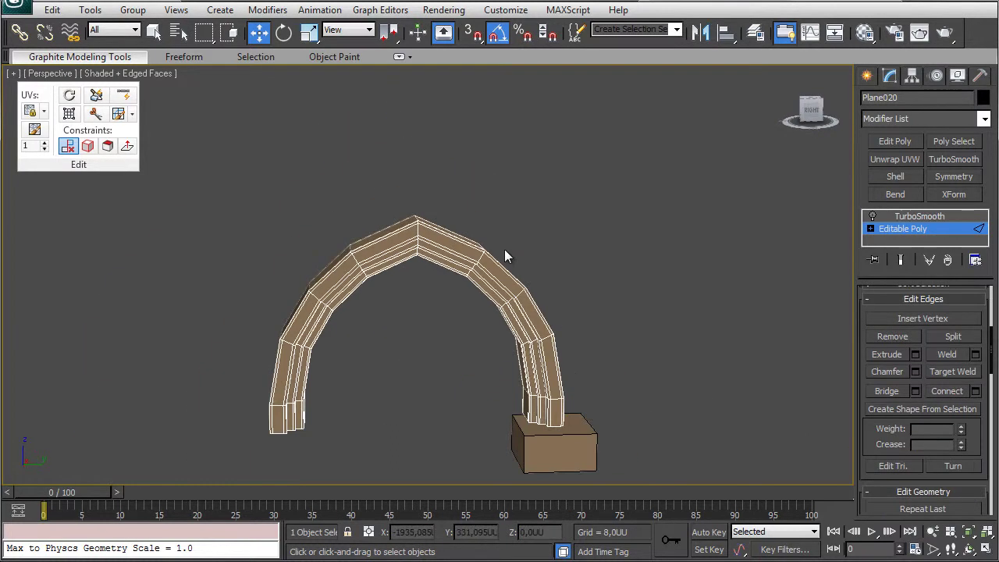
Unhide all scene objects, including those on the hidden layers.
{"action": "right_click", "coordinate": [468, 198]}
{"action": "left_click", "coordinate": [500, 129]}
{"action": "left_click", "coordinate": [573, 325]}
{"action": "scroll", "coordinate": [530, 273], "scroll_direction": "down", "scroll_amount": 3}
{"action": "right_click", "coordinate": [431, 75]}
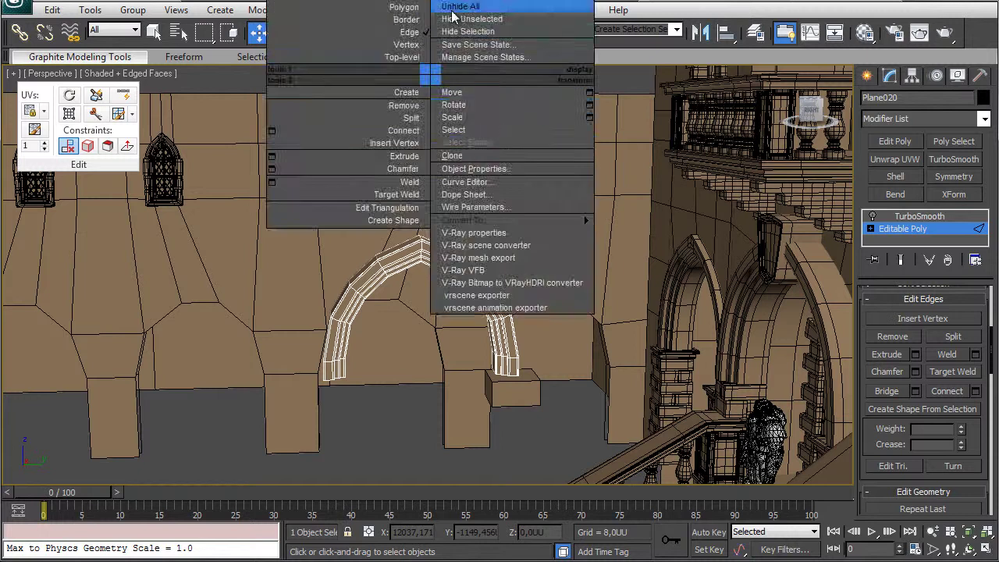
{"action": "left_click", "coordinate": [455, 7]}
{"action": "left_click", "coordinate": [521, 324]}
Align the arch moulding and the box with the blocking arch on the side wall.
{"action": "left_click", "coordinate": [893, 228]}
{"action": "left_click", "coordinate": [511, 387], "text": "ctrl"}
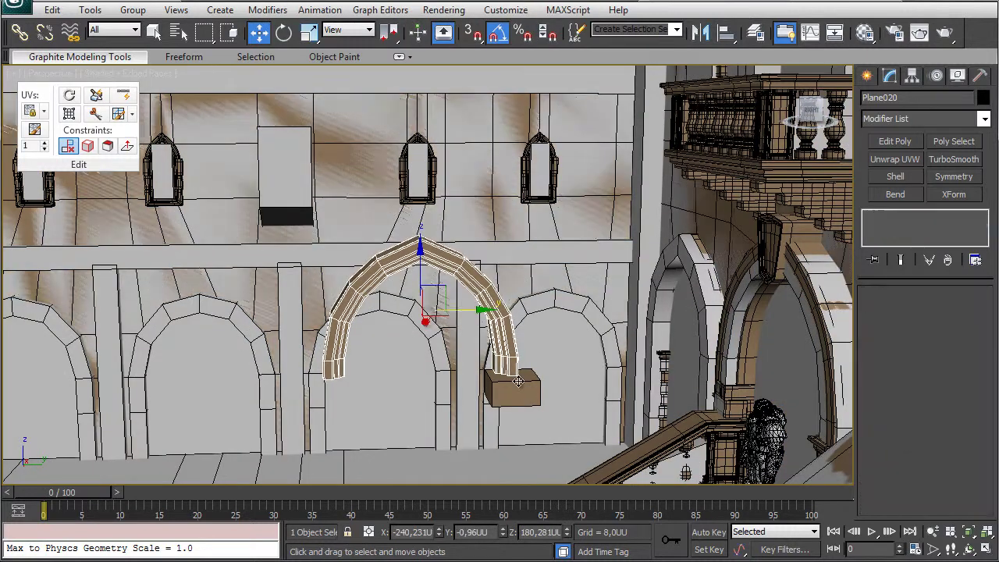
{"action": "key", "text": "alt+a"}
{"action": "left_click", "coordinate": [387, 306]}
{"action": "key", "text": "Return"}
Raise the arch moulding and scale it uniformly to about 74% to match the blocking arch, using wireframe display.
{"action": "left_click", "coordinate": [400, 357]}
{"action": "key", "text": "z"}
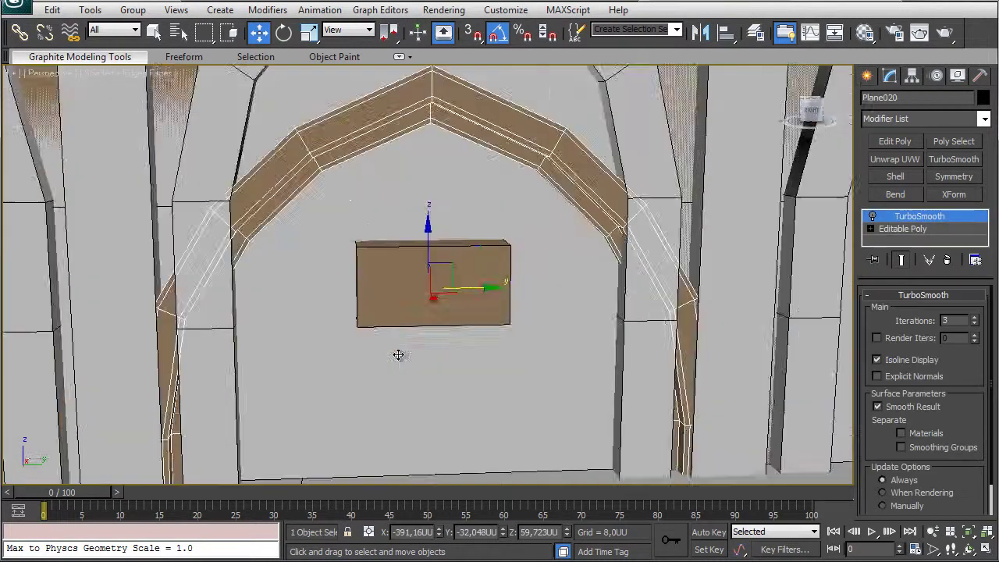
{"action": "scroll", "coordinate": [399, 354], "scroll_direction": "down", "scroll_amount": 3}
{"action": "left_click_drag", "start_coordinate": [408, 263], "coordinate": [406, 128]}
{"action": "key", "text": "r"}
{"action": "left_click_drag", "start_coordinate": [398, 166], "coordinate": [397, 183]}
{"action": "middle_click_drag", "start_coordinate": [448, 151], "coordinate": [466, 202]}
{"action": "key", "text": "F3"}
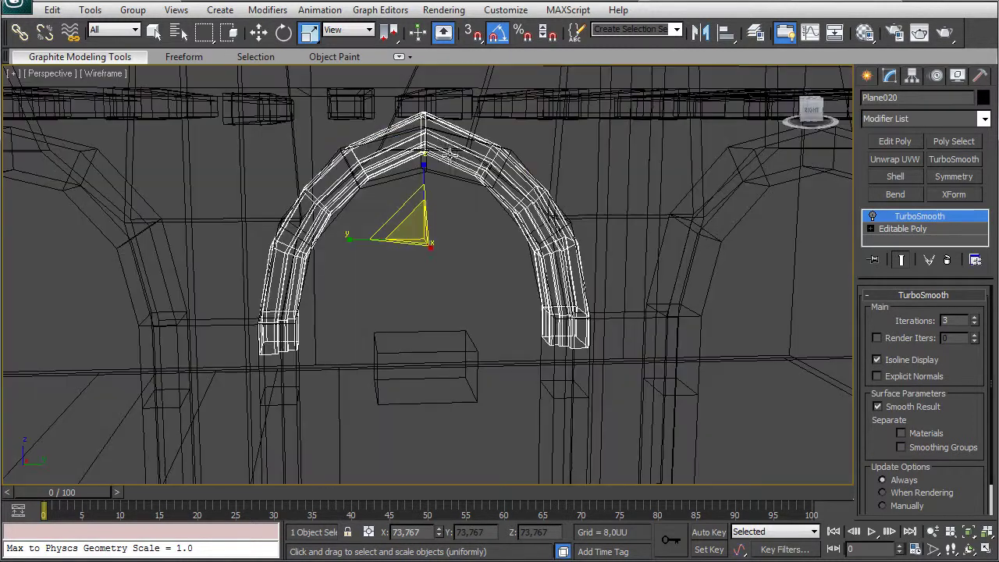
Lower the moulding's apex vertices about 6.7 units in Z and turn TurboSmooth back on.
{"action": "key", "text": "1"}
{"action": "left_click_drag", "start_coordinate": [407, 98], "coordinate": [447, 167]}
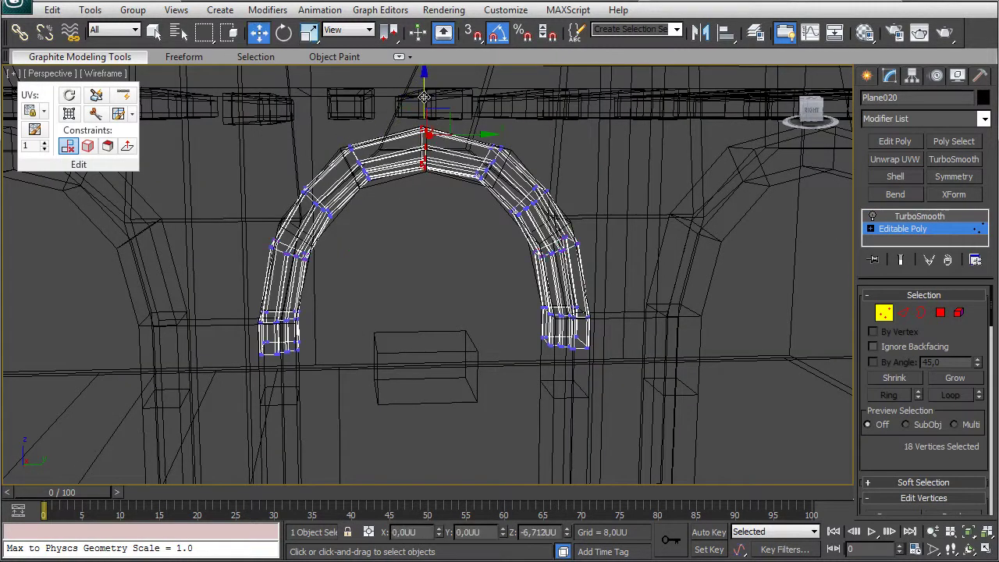
{"action": "left_click", "coordinate": [889, 216]}
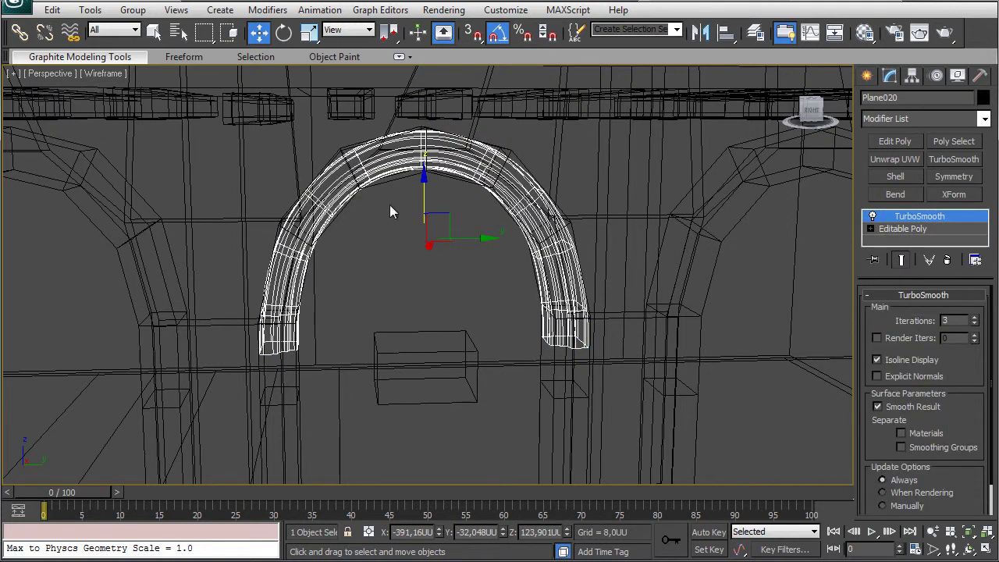
In the Left view, lower the vertices across the upper part of the moulding to refine its rounded curve.
{"action": "key", "text": "l"}
{"action": "key", "text": "z"}
{"action": "left_click", "coordinate": [897, 229]}
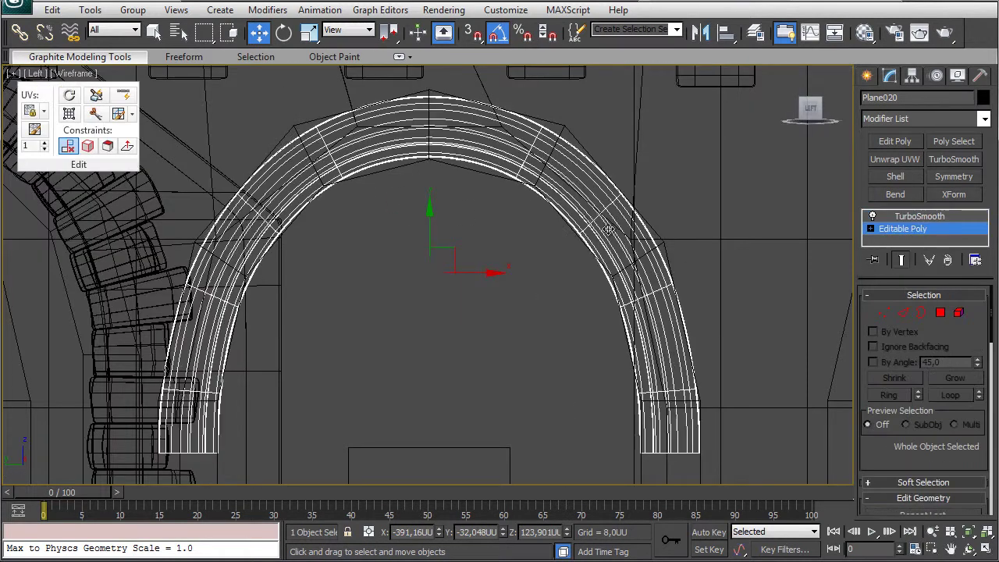
{"action": "scroll", "coordinate": [429, 115], "scroll_direction": "down", "scroll_amount": 2}
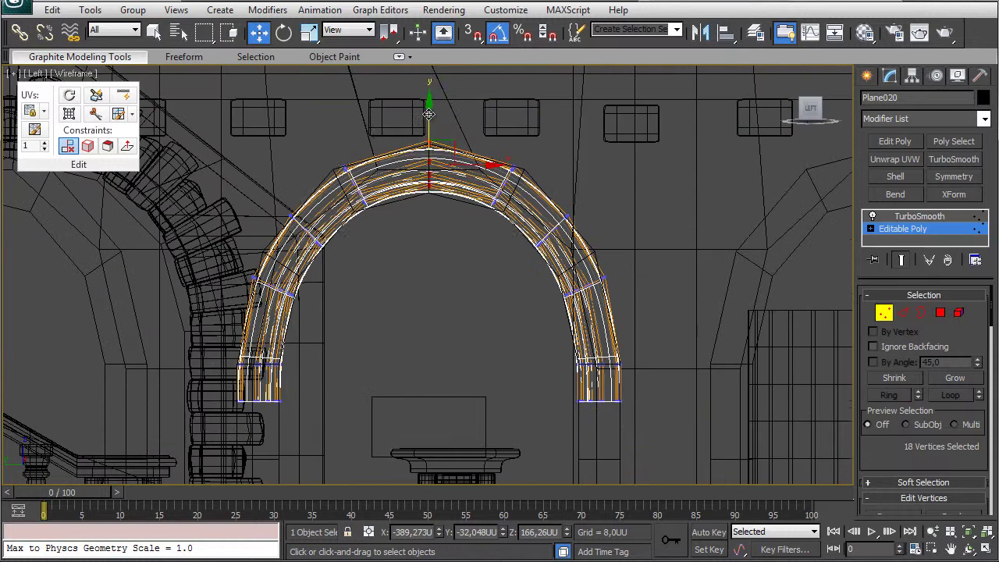
{"action": "left_click_drag", "start_coordinate": [428, 114], "coordinate": [429, 145]}
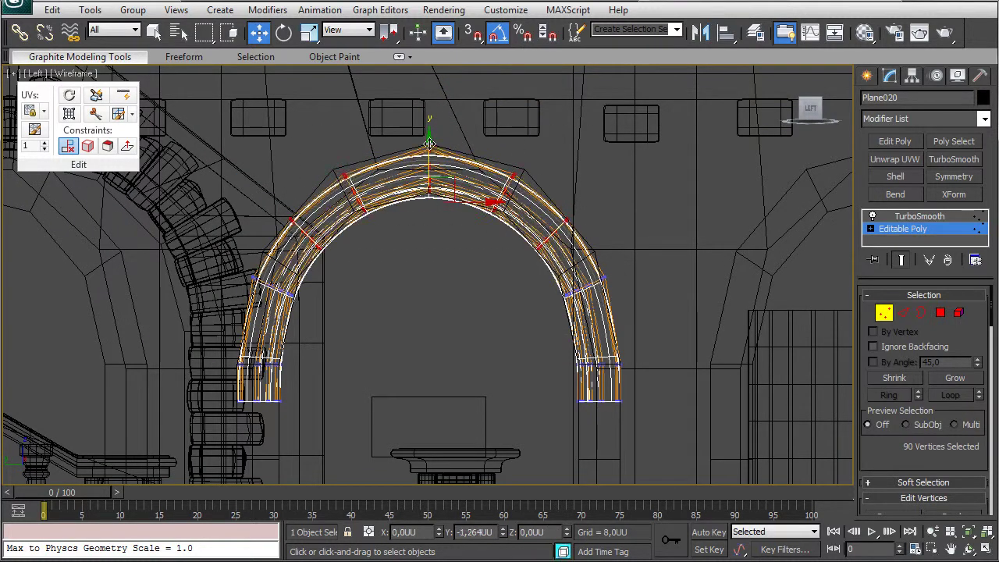
{"action": "left_click", "coordinate": [919, 217]}
Return to the shaded Perspective view and shift the arch moulding about 3 units along X in its opening.
{"action": "key", "text": "p"}
{"action": "scroll", "coordinate": [603, 238], "scroll_direction": "down", "scroll_amount": 2}
{"action": "key", "text": "F3"}
{"action": "scroll", "coordinate": [499, 242], "scroll_direction": "down", "scroll_amount": 3}
{"action": "mouse_move", "coordinate": [486, 242]}
{"action": "middle_mouse_down", "text": "alt"}
{"action": "mouse_move", "coordinate": [510, 259]}
{"action": "mouse_move", "coordinate": [602, 255]}
{"action": "middle_mouse_up", "text": "alt"}
{"action": "left_click_drag", "start_coordinate": [389, 276], "coordinate": [381, 274]}
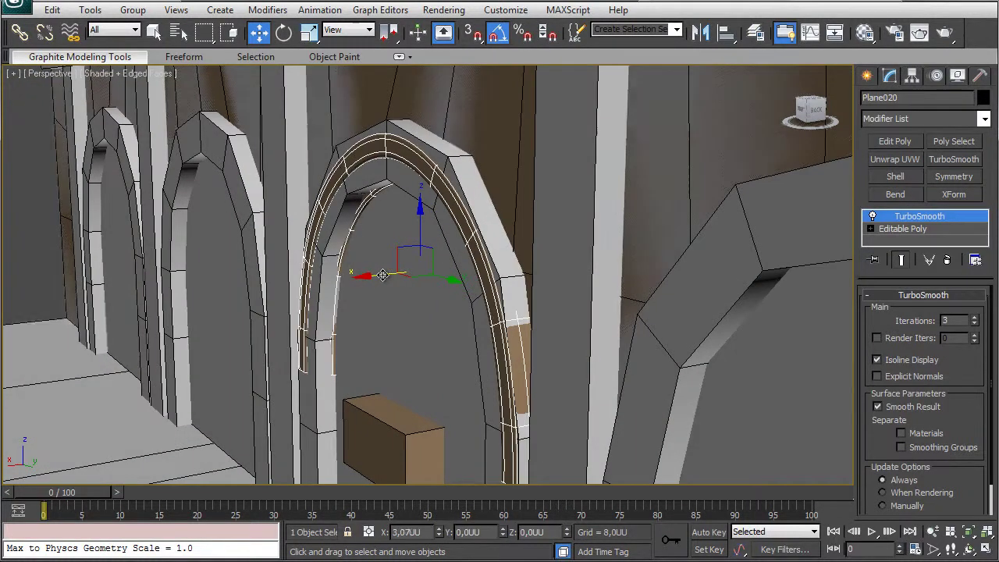
{"action": "middle_click_drag", "start_coordinate": [405, 262], "coordinate": [491, 164], "text": "alt"}
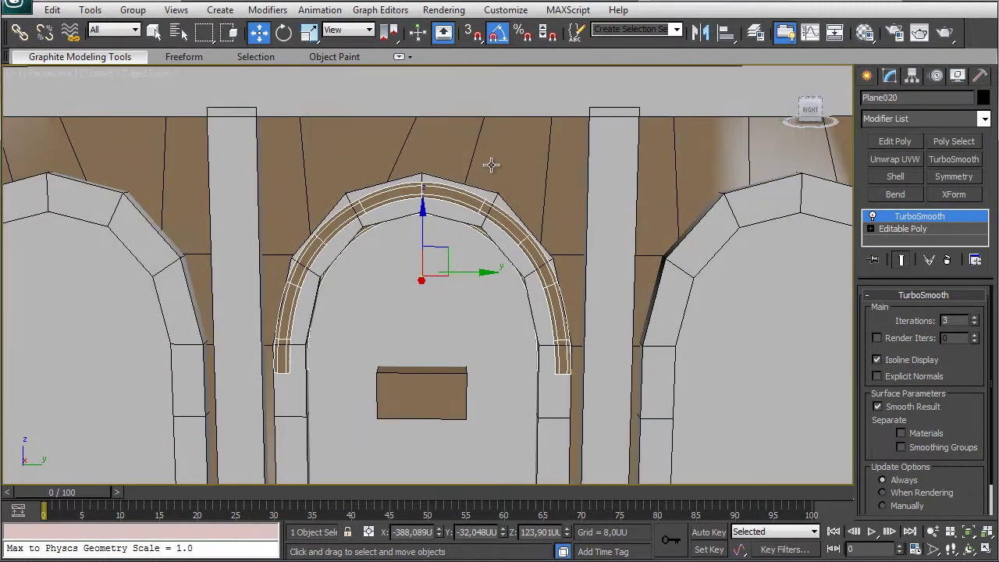
Hide the Blocking layer and, in the Top view, shift the moulding back about 3 units along X against the side wall.
{"action": "left_click", "coordinate": [755, 32]}
{"action": "left_click", "coordinate": [737, 202]}
{"action": "left_click", "coordinate": [779, 65]}
{"action": "key", "text": "t"}
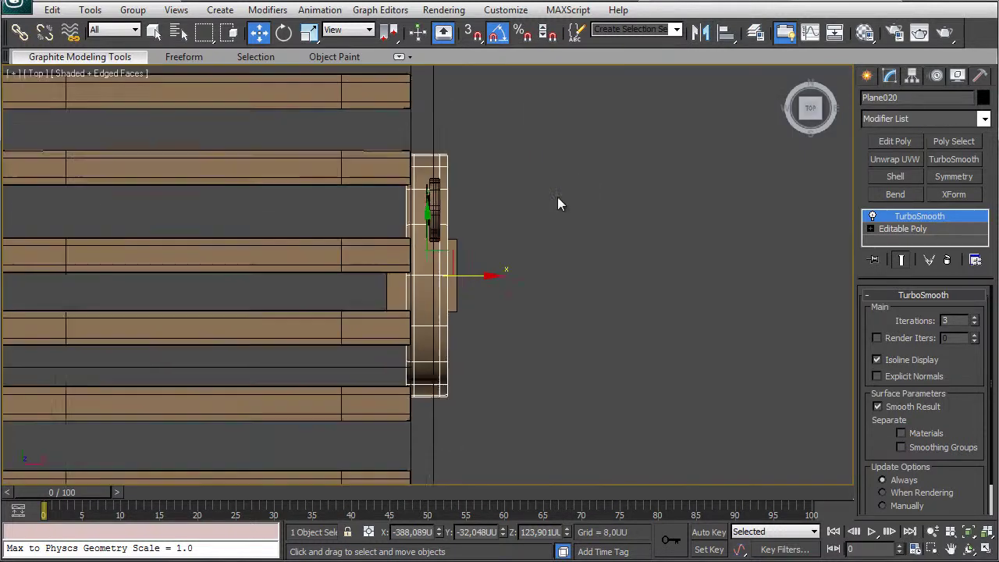
{"action": "middle_click_drag", "start_coordinate": [557, 196], "coordinate": [573, 200]}
{"action": "scroll", "coordinate": [571, 201], "scroll_direction": "up", "scroll_amount": 2}
{"action": "left_click_drag", "start_coordinate": [508, 282], "coordinate": [499, 282]}
Align the guard figure by the entrance with the box inside the side wall's arch.
{"action": "middle_click_drag", "start_coordinate": [546, 276], "coordinate": [454, 152], "text": "alt"}
{"action": "key", "text": "p"}
{"action": "middle_click_drag", "start_coordinate": [471, 201], "coordinate": [491, 210], "text": "alt"}
{"action": "middle_click_drag", "start_coordinate": [568, 305], "coordinate": [631, 239]}
{"action": "scroll", "coordinate": [581, 200], "scroll_direction": "down", "scroll_amount": 5}
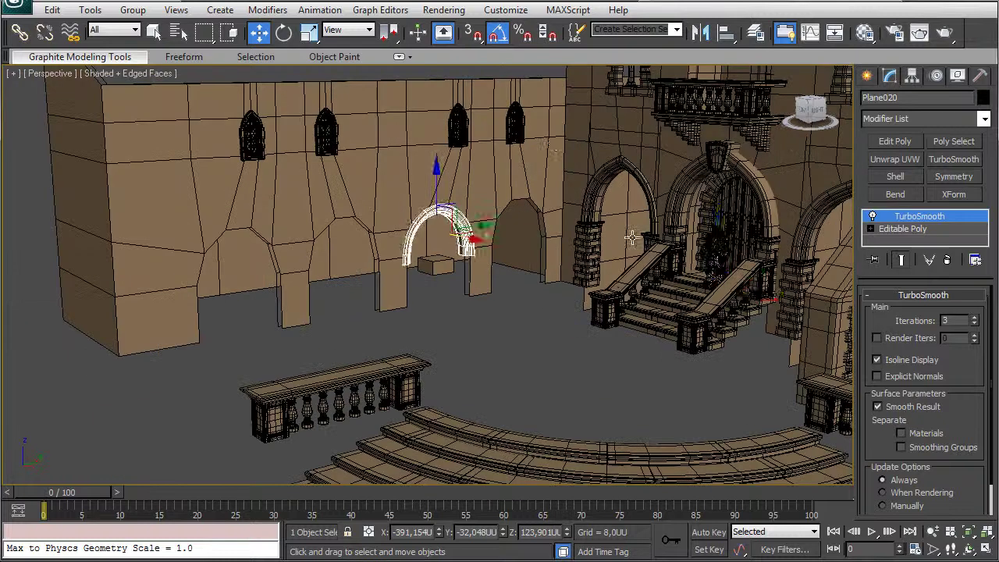
{"action": "left_click", "coordinate": [714, 256]}
{"action": "left_click", "coordinate": [441, 263]}
{"action": "key", "text": "Return"}
Lower the guard figure in the Left view until its feet stand on the ground.
{"action": "scroll", "coordinate": [459, 314], "scroll_direction": "up", "scroll_amount": 5}
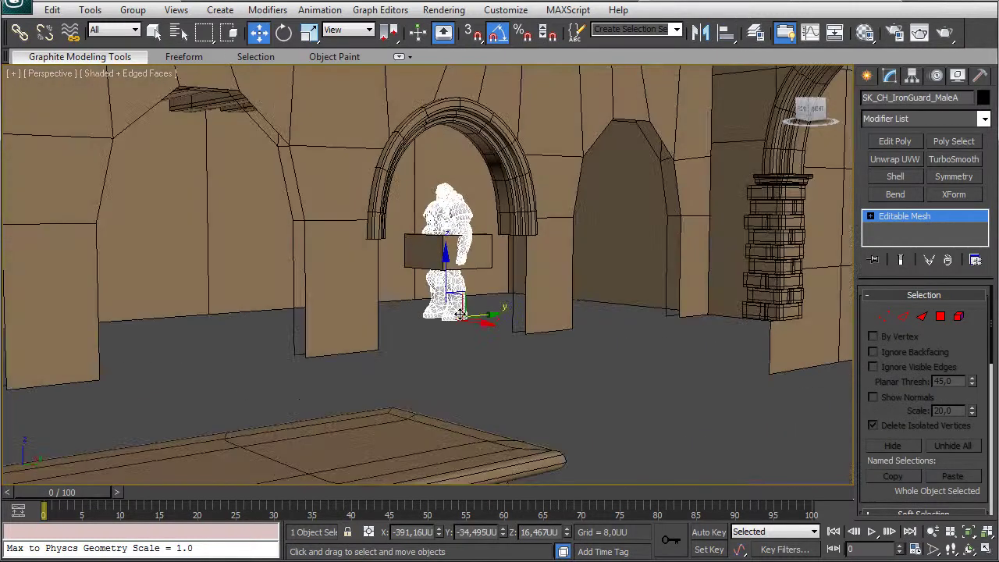
{"action": "key", "text": "l"}
{"action": "scroll", "coordinate": [511, 388], "scroll_direction": "up", "scroll_amount": 2}
{"action": "middle_click_drag", "start_coordinate": [513, 390], "coordinate": [523, 348]}
{"action": "left_click_drag", "start_coordinate": [446, 293], "coordinate": [446, 334]}
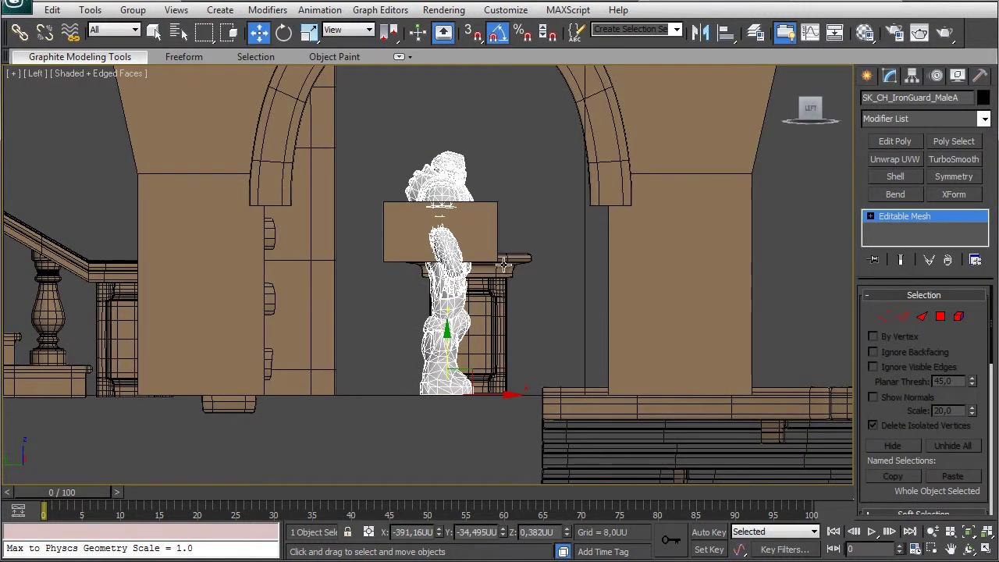
{"action": "middle_click_drag", "start_coordinate": [586, 169], "coordinate": [590, 278]}
{"action": "left_click", "coordinate": [590, 278]}
{"action": "scroll", "coordinate": [497, 201], "scroll_direction": "down", "scroll_amount": 3}
Raise the moulding's lower end vertices to the top of the wall pillars and remove the lowest edge loop on both legs.
{"action": "left_click", "coordinate": [450, 279]}
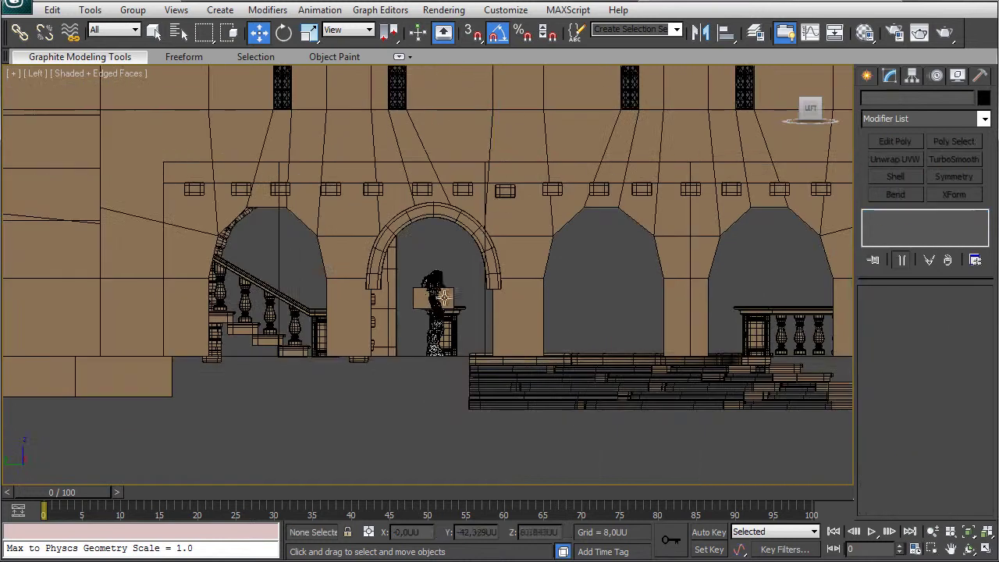
{"action": "left_click", "coordinate": [484, 203]}
{"action": "scroll", "coordinate": [472, 234], "scroll_direction": "up", "scroll_amount": 2}
{"action": "left_click", "coordinate": [471, 237]}
{"action": "scroll", "coordinate": [471, 237], "scroll_direction": "up", "scroll_amount": 1}
{"action": "left_click", "coordinate": [538, 131]}
{"action": "left_click", "coordinate": [881, 229]}
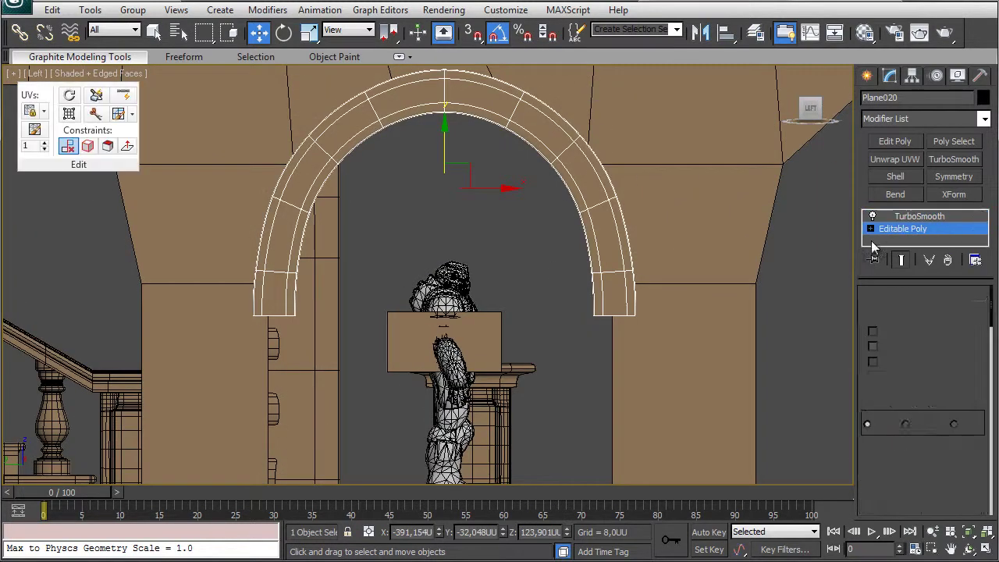
{"action": "key", "text": "1"}
{"action": "left_click_drag", "start_coordinate": [252, 259], "coordinate": [591, 331]}
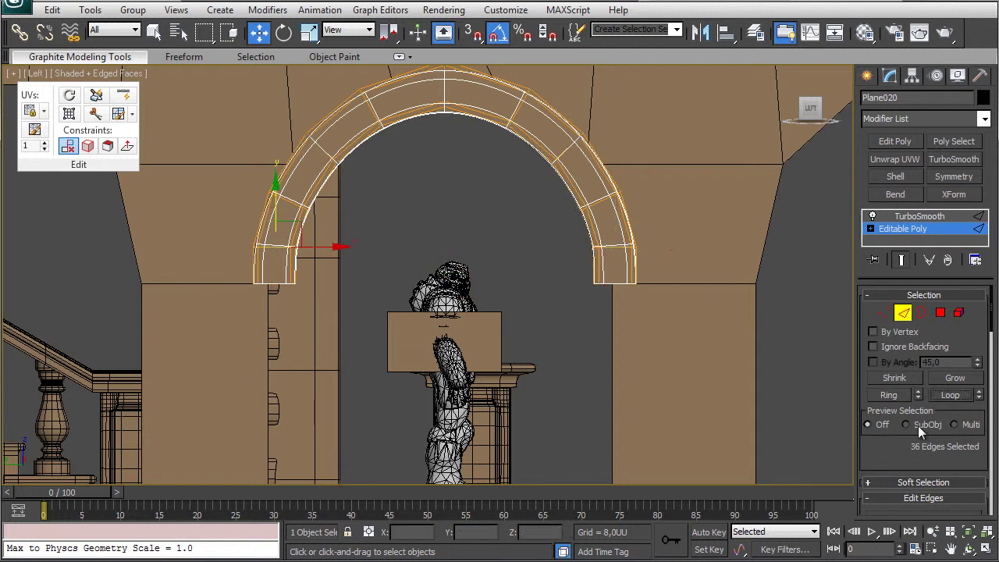
{"action": "scroll", "coordinate": [905, 429], "scroll_direction": "down", "scroll_amount": 3}
Scale the moulding's paired side vertices outward horizontally to round the arch's flanks.
{"action": "key", "text": "1"}
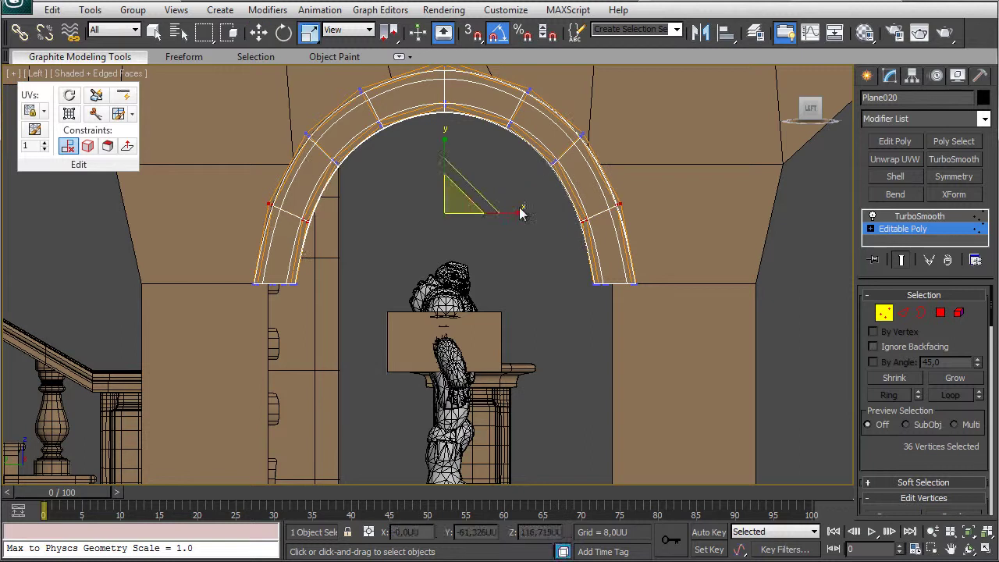
{"action": "left_click_drag", "start_coordinate": [522, 213], "coordinate": [521, 213]}
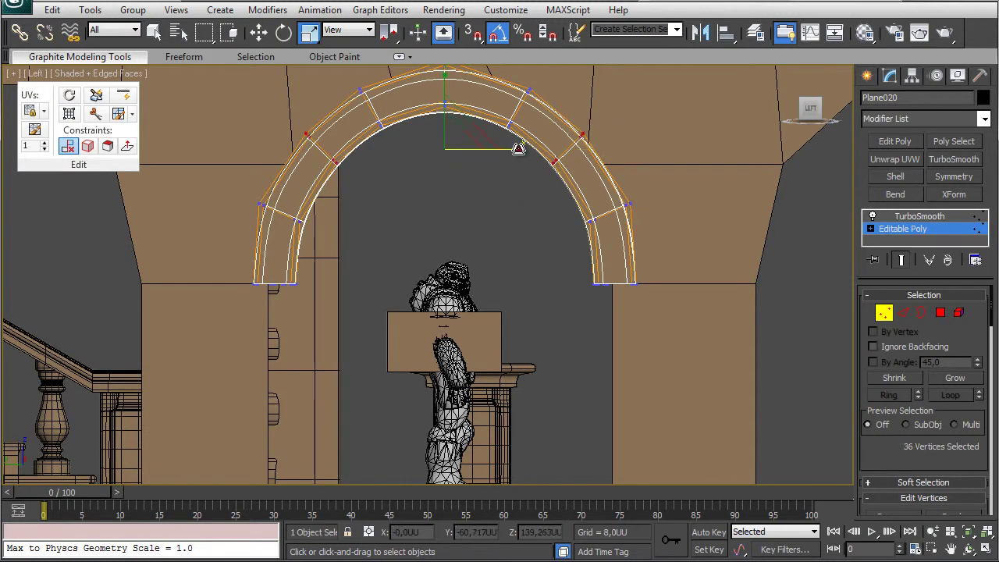
{"action": "middle_click_drag", "start_coordinate": [438, 130], "coordinate": [423, 204]}
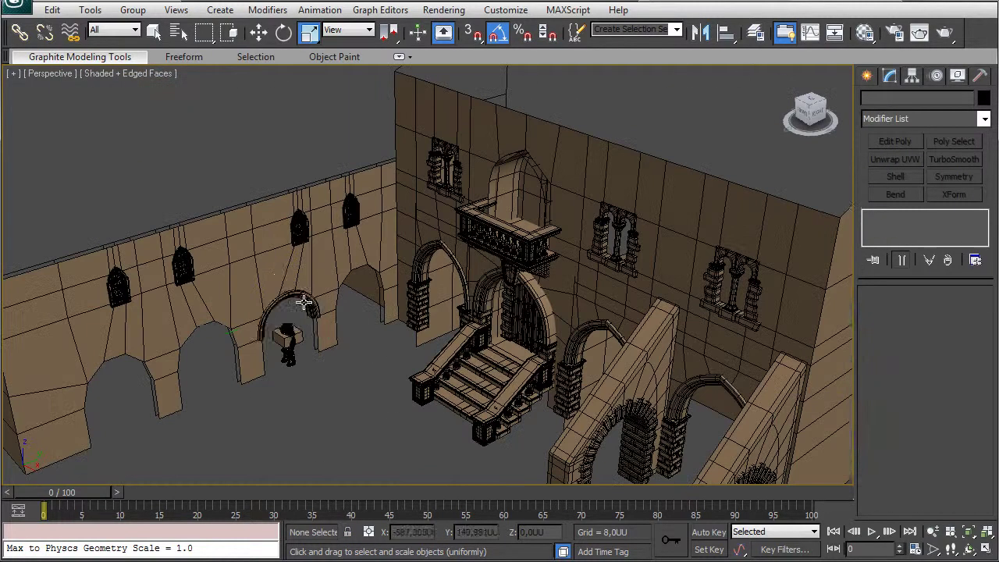
Move the box under one foot of the arch moulding and adjust its height to meet the arch's end.
{"action": "left_click", "coordinate": [303, 301]}
{"action": "key", "text": "z"}
{"action": "middle_click_drag", "start_coordinate": [304, 301], "coordinate": [486, 258], "text": "alt"}
{"action": "scroll", "coordinate": [486, 259], "scroll_direction": "down", "scroll_amount": 3}
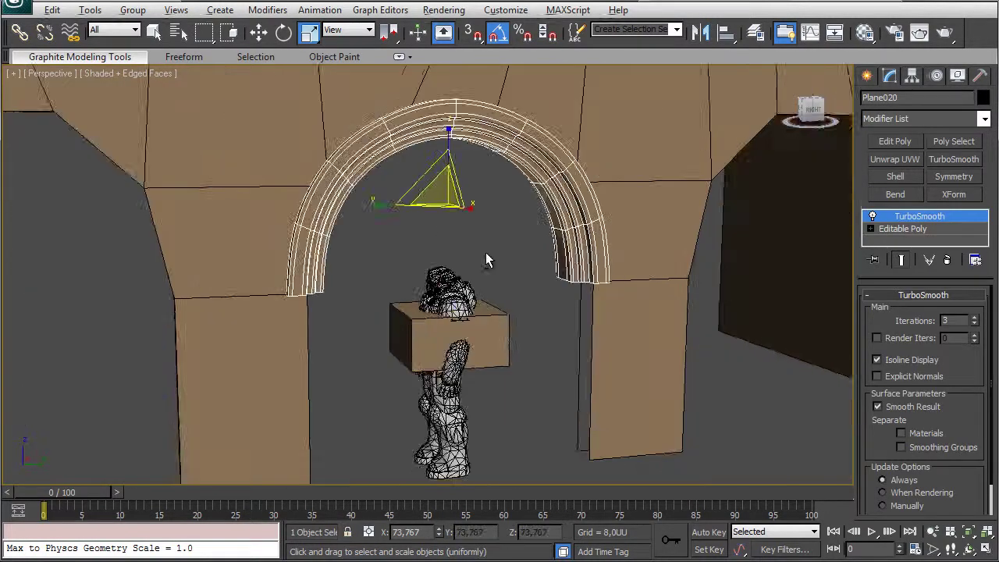
{"action": "left_click", "coordinate": [468, 320]}
{"action": "key", "text": "w"}
{"action": "middle_click_drag", "start_coordinate": [468, 304], "coordinate": [440, 285], "text": "alt"}
{"action": "left_click_drag", "start_coordinate": [440, 285], "coordinate": [308, 299]}
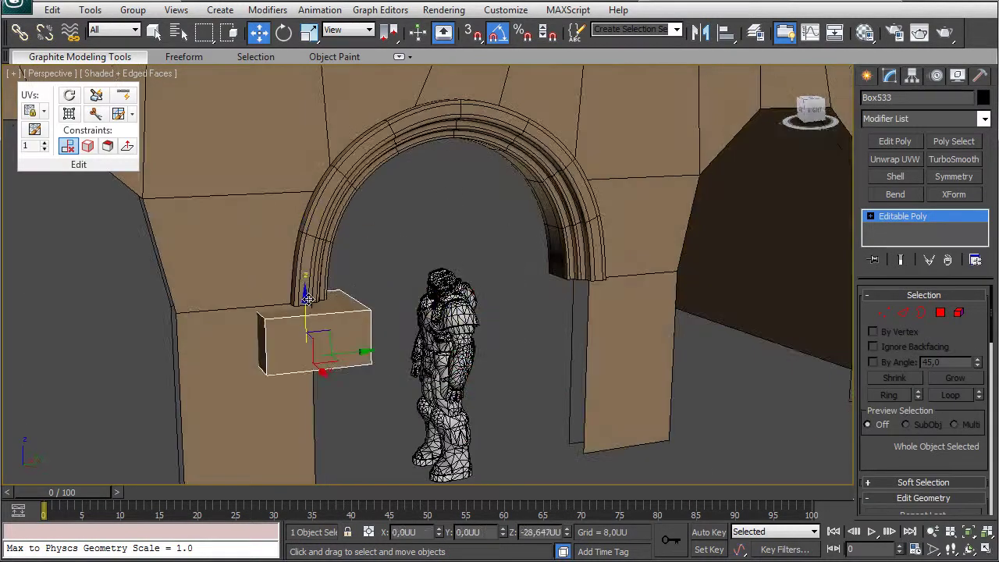
{"action": "middle_click_drag", "start_coordinate": [295, 382], "coordinate": [262, 371], "text": "alt"}
{"action": "key", "text": "w"}
{"action": "left_click_drag", "start_coordinate": [305, 298], "coordinate": [305, 268]}
Hide everything except the box, the arch moulding, and the side wall.
{"action": "middle_click_drag", "start_coordinate": [398, 289], "coordinate": [406, 199], "text": "alt"}
{"action": "middle_click_drag", "start_coordinate": [405, 199], "coordinate": [402, 231], "text": "alt"}
{"action": "left_click", "coordinate": [362, 132], "text": "ctrl"}
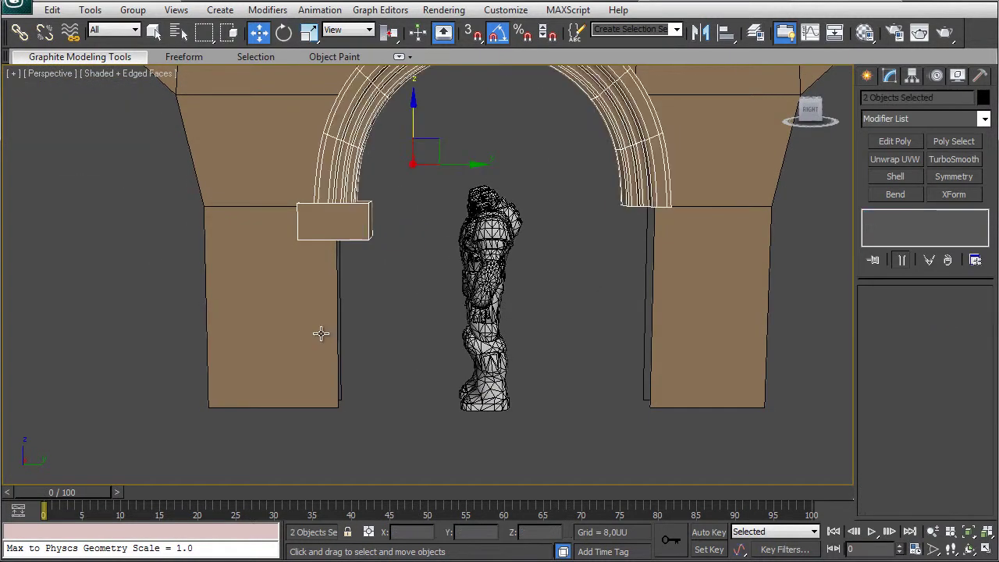
{"action": "right_click", "coordinate": [404, 332]}
{"action": "left_click", "coordinate": [426, 275]}
Scale the box non-uniformly to about 47% in X, 37% in Y, and 66% in Z to fit the moulding's foot.
{"action": "left_click", "coordinate": [392, 287]}
{"action": "left_click", "coordinate": [363, 233]}
{"action": "key", "text": "z"}
{"action": "middle_click_drag", "start_coordinate": [364, 234], "coordinate": [311, 292], "text": "alt"}
{"action": "left_click_drag", "start_coordinate": [381, 327], "coordinate": [383, 328]}
{"action": "middle_click_drag", "start_coordinate": [384, 327], "coordinate": [510, 326], "text": "alt"}
{"action": "left_click_drag", "start_coordinate": [357, 326], "coordinate": [398, 327]}
{"action": "middle_click_drag", "start_coordinate": [398, 327], "coordinate": [416, 273], "text": "alt"}
Convert the scaled box to an editable poly and connect its four vertical edges with one loop near the top.
{"action": "right_click", "coordinate": [422, 261]}
{"action": "mouse_move", "coordinate": [460, 405]}
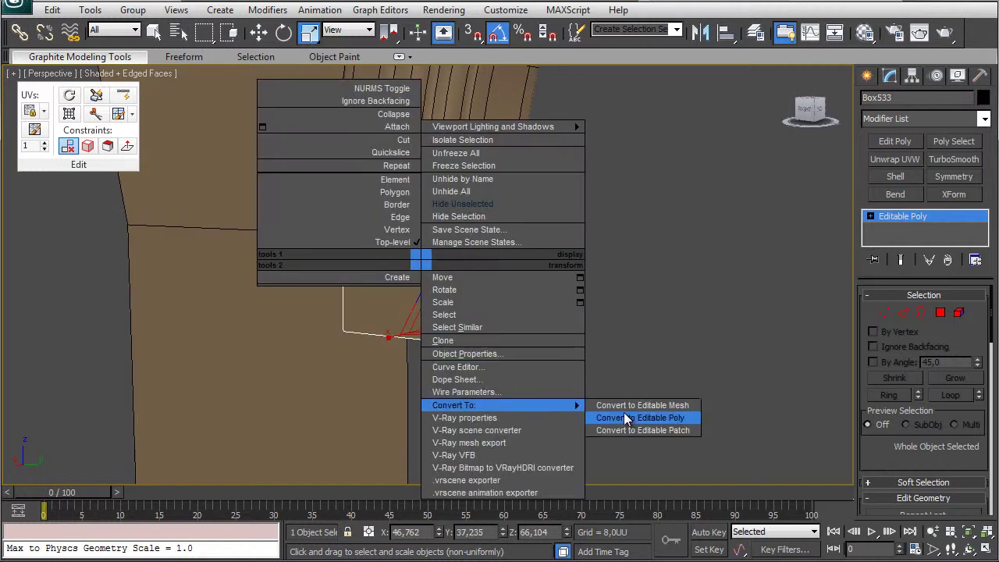
{"action": "left_click", "coordinate": [625, 417]}
{"action": "scroll", "coordinate": [898, 390], "scroll_direction": "down", "scroll_amount": 3}
{"action": "left_click", "coordinate": [975, 463]}
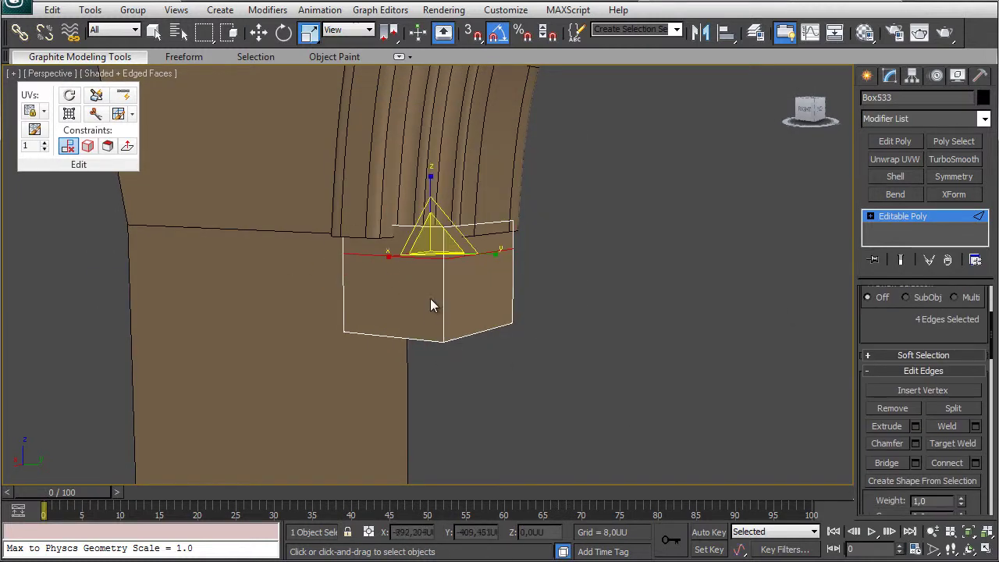
Extrude the three exposed side polygons of the box's upper band outward by local normal to form a projecting rim.
{"action": "key", "text": "4"}
{"action": "left_click", "coordinate": [393, 248]}
{"action": "left_click", "coordinate": [486, 247], "text": "ctrl"}
{"action": "middle_click_drag", "start_coordinate": [486, 247], "coordinate": [375, 248], "text": "alt"}
{"action": "left_click", "coordinate": [447, 251], "text": "ctrl"}
{"action": "middle_click_drag", "start_coordinate": [544, 253], "coordinate": [665, 299], "text": "alt"}
{"action": "scroll", "coordinate": [905, 374], "scroll_direction": "down", "scroll_amount": 4}
{"action": "left_click", "coordinate": [915, 365]}
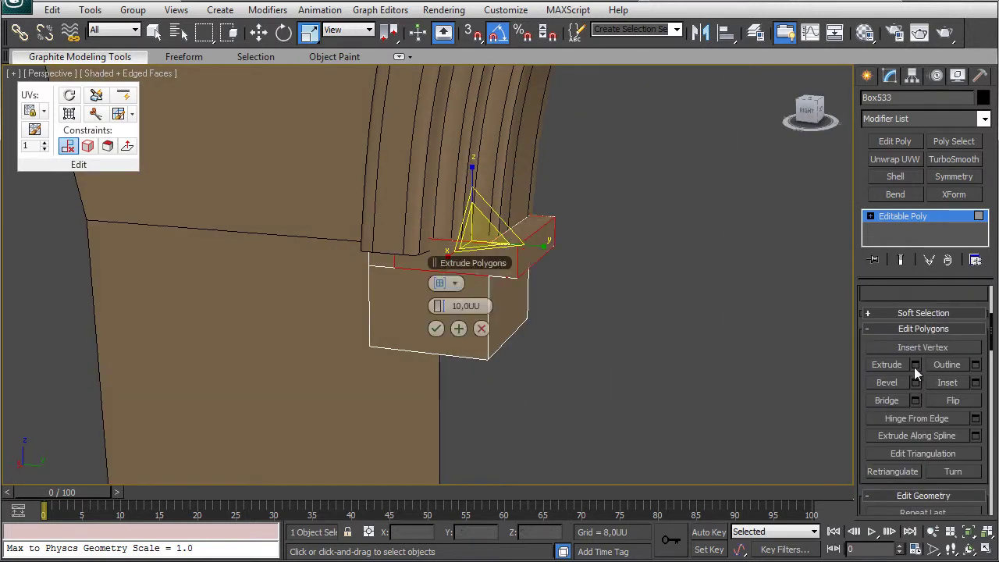
{"action": "left_click", "coordinate": [454, 284]}
{"action": "left_click", "coordinate": [501, 316]}
{"action": "middle_click_drag", "start_coordinate": [501, 312], "coordinate": [477, 293], "text": "alt"}
{"action": "left_click", "coordinate": [437, 329]}
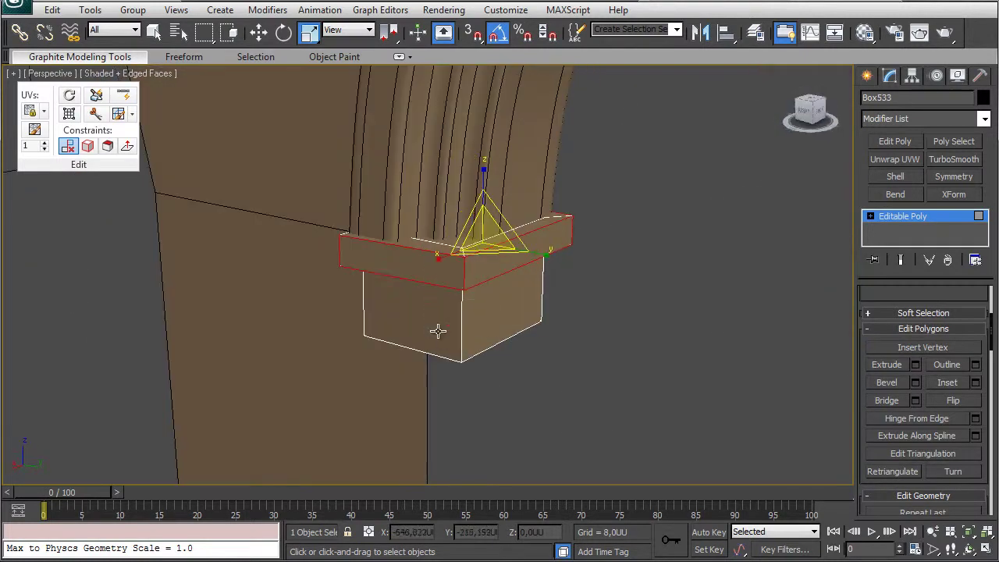
In the top view, move the rim's four outer front vertices along Y with vertex snapping to fit the arch moulding's profile.
{"action": "key", "text": "1"}
{"action": "key", "text": "t"}
{"action": "key", "text": "F3"}
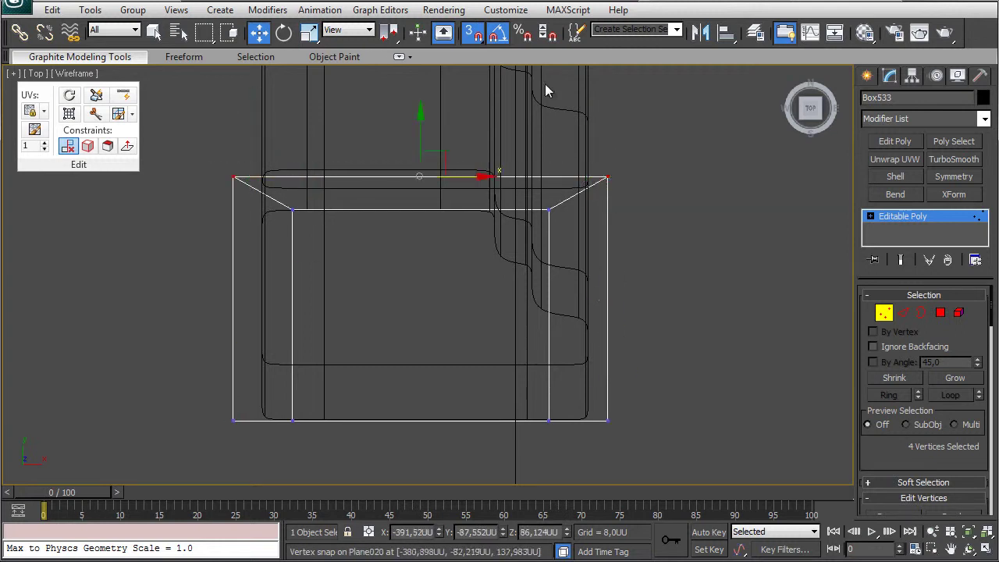
{"action": "left_click", "coordinate": [901, 214]}
{"action": "key", "text": "F3"}
Adjust the capital's rear vertices along Y against the moulding and select the vertices on its front side.
{"action": "key", "text": "p"}
{"action": "mouse_move", "coordinate": [610, 243]}
{"action": "middle_mouse_down", "text": "alt"}
{"action": "mouse_move", "coordinate": [434, 193]}
{"action": "mouse_move", "coordinate": [502, 185]}
{"action": "mouse_move", "coordinate": [435, 242]}
{"action": "middle_mouse_up", "text": "alt"}
{"action": "key", "text": "1"}
{"action": "key", "text": "F3"}
{"action": "left_click_drag", "start_coordinate": [289, 183], "coordinate": [369, 330]}
{"action": "key", "text": "F3"}
{"action": "left_click_drag", "start_coordinate": [360, 248], "coordinate": [360, 247]}
{"action": "middle_click_drag", "start_coordinate": [360, 247], "coordinate": [374, 230], "text": "alt"}
{"action": "left_click_drag", "start_coordinate": [597, 154], "coordinate": [460, 396]}
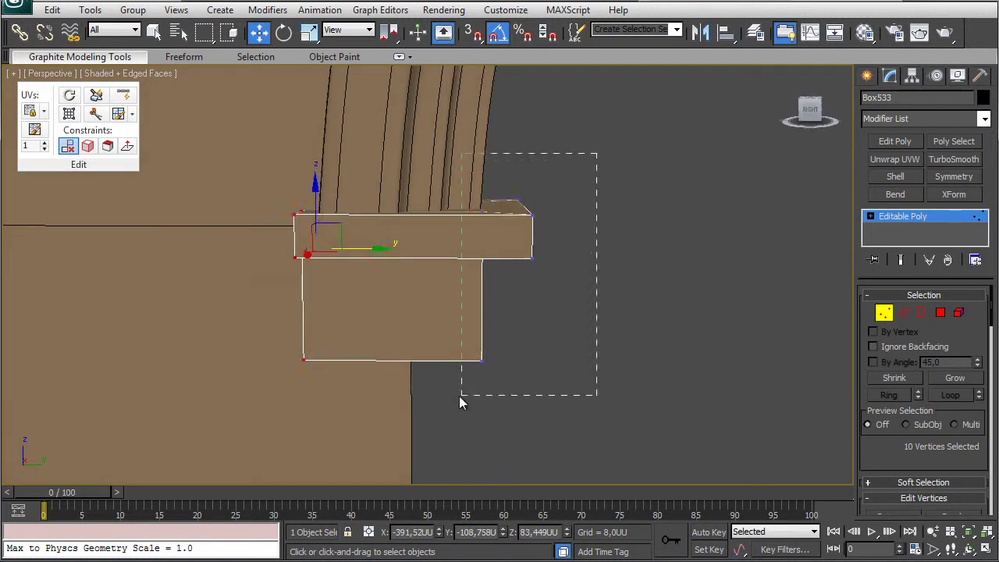
Lower the edge loop beneath the rim to slope its underside, and remove the redundant top and back edges while the capital is isolated.
{"action": "middle_click_drag", "start_coordinate": [539, 247], "coordinate": [548, 250], "text": "alt"}
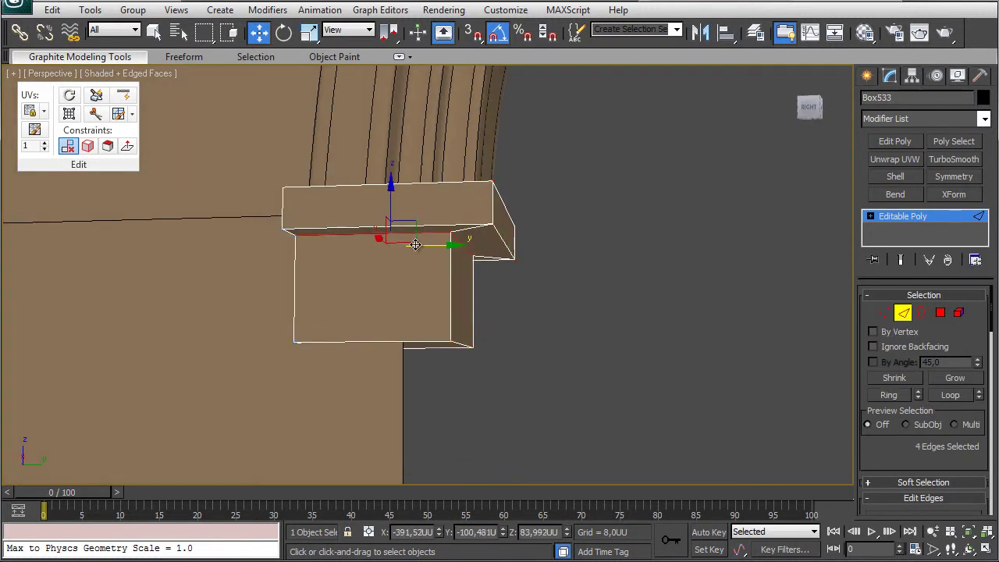
{"action": "left_click_drag", "start_coordinate": [415, 244], "coordinate": [379, 276]}
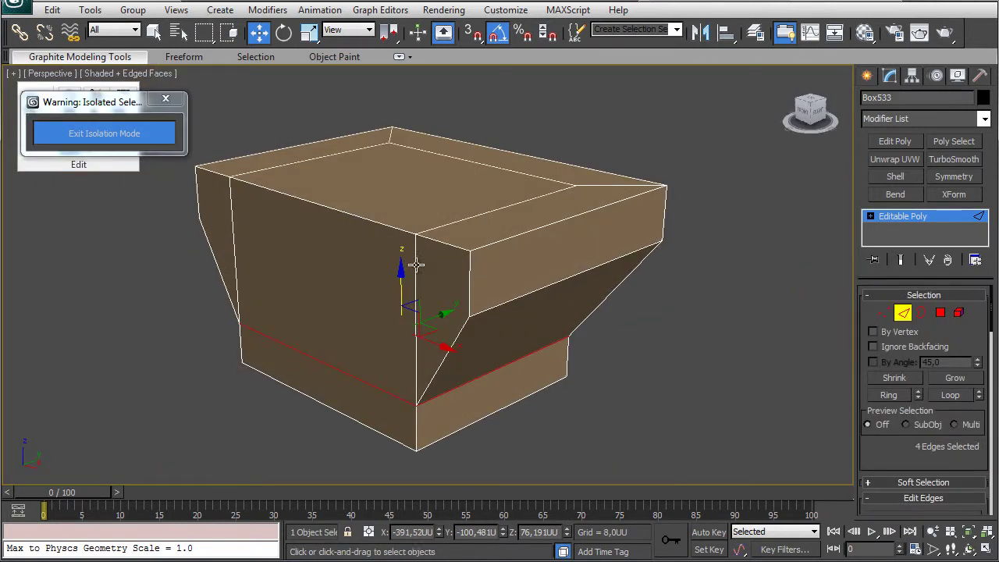
{"action": "middle_click_drag", "start_coordinate": [562, 283], "coordinate": [640, 195], "text": "alt"}
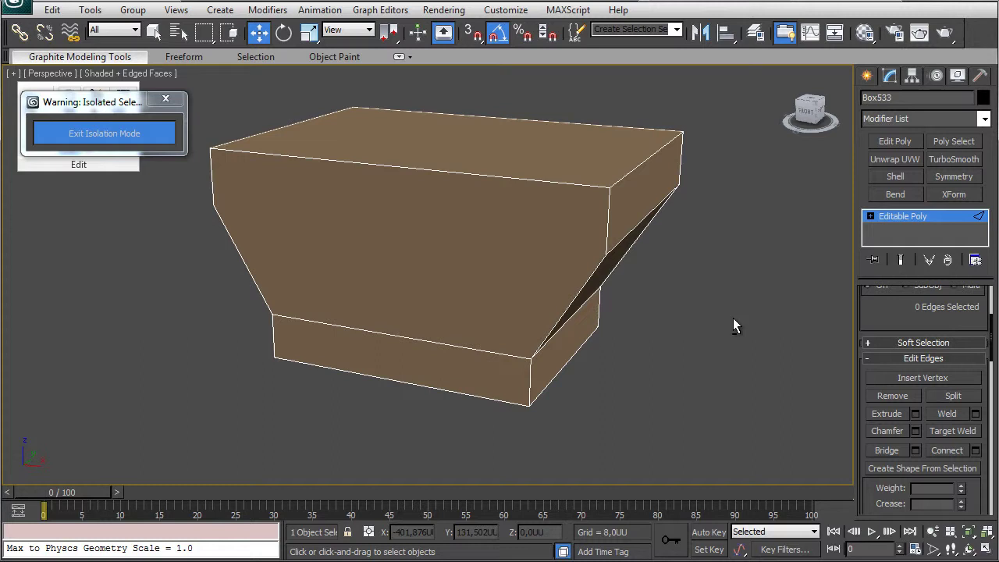
{"action": "key", "text": "1"}
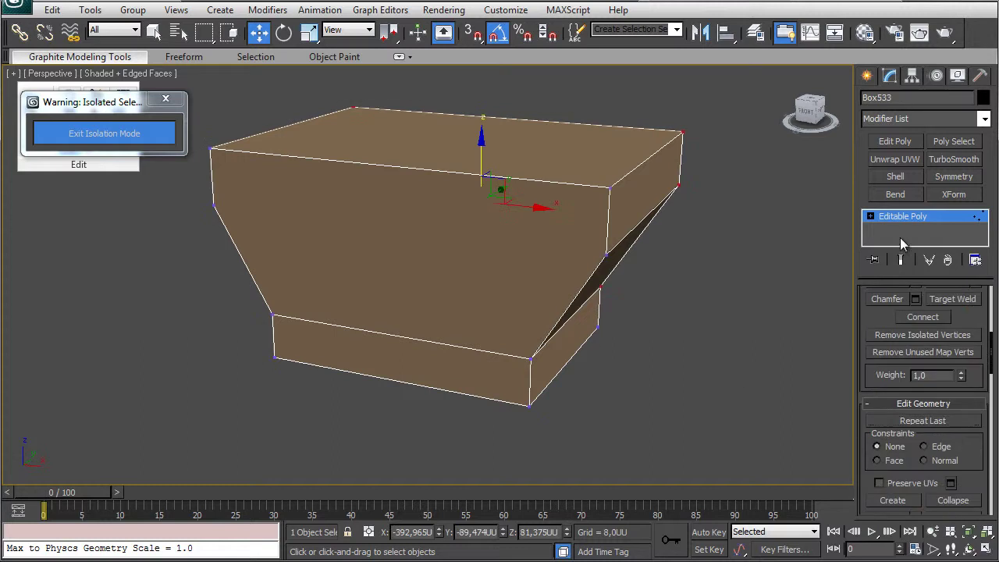
{"action": "left_click_drag", "start_coordinate": [960, 497], "coordinate": [961, 251]}
{"action": "left_click", "coordinate": [952, 390]}
{"action": "middle_click_drag", "start_coordinate": [216, 205], "coordinate": [203, 156], "text": "alt"}
{"action": "left_click", "coordinate": [152, 133]}
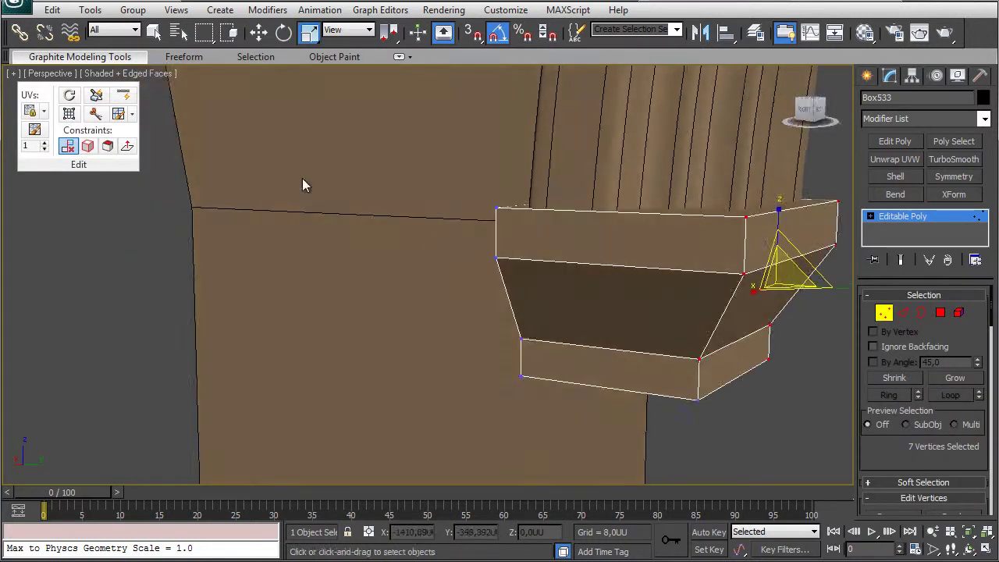
Insert an edge loop midway along the capital's sloped underside and move its edges inward for a concave profile.
{"action": "left_click", "coordinate": [124, 94]}
{"action": "left_click", "coordinate": [764, 310]}
{"action": "middle_click_drag", "start_coordinate": [764, 310], "coordinate": [818, 297], "text": "alt"}
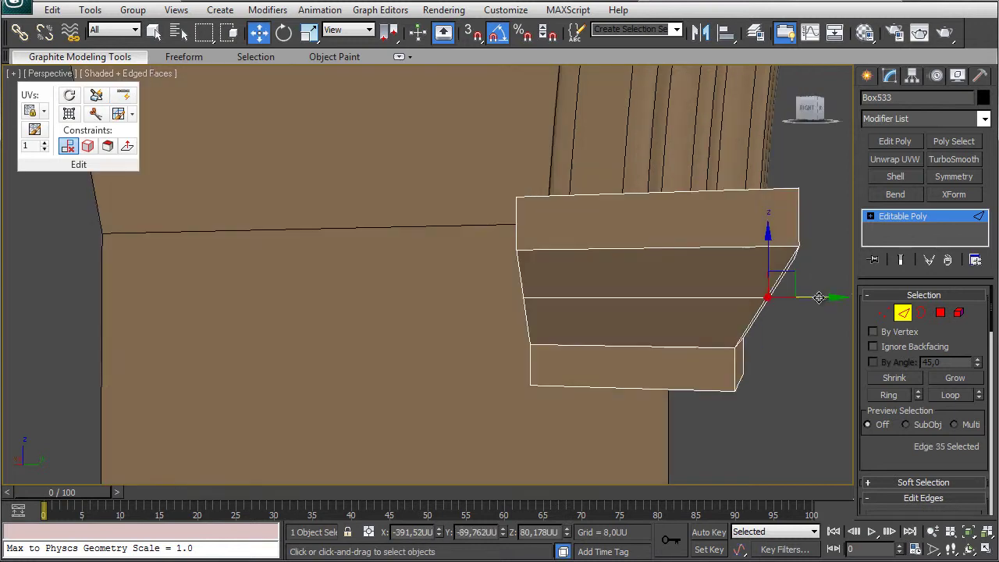
{"action": "middle_click_drag", "start_coordinate": [705, 300], "coordinate": [585, 296], "text": "alt"}
{"action": "left_click", "coordinate": [595, 295]}
{"action": "left_click_drag", "start_coordinate": [596, 294], "coordinate": [611, 295]}
Connect the four edges of the capital's lower slope with two loops placed near its upper and lower ends.
{"action": "middle_click_drag", "start_coordinate": [700, 289], "coordinate": [580, 286], "text": "alt"}
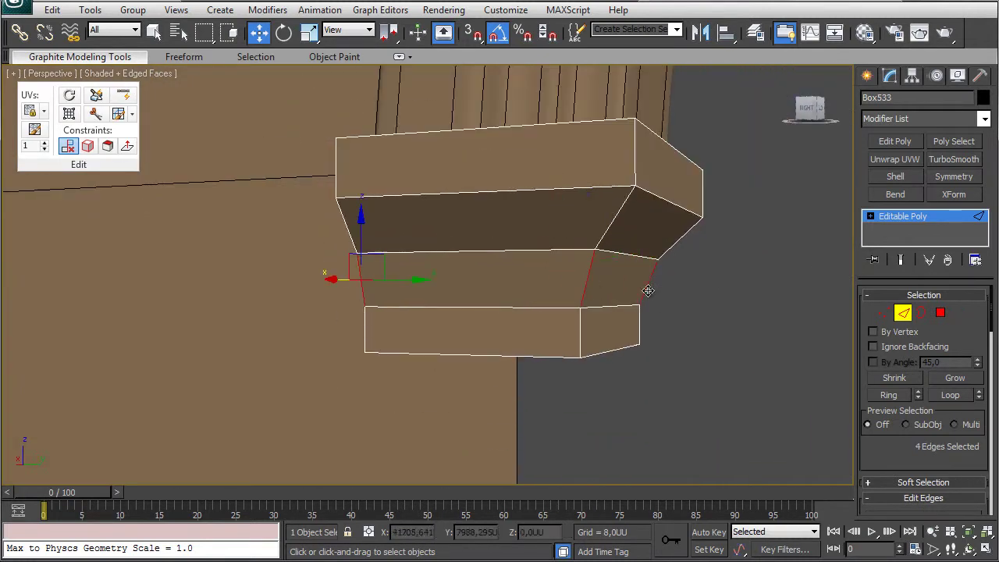
{"action": "left_click_drag", "start_coordinate": [955, 497], "coordinate": [955, 215]}
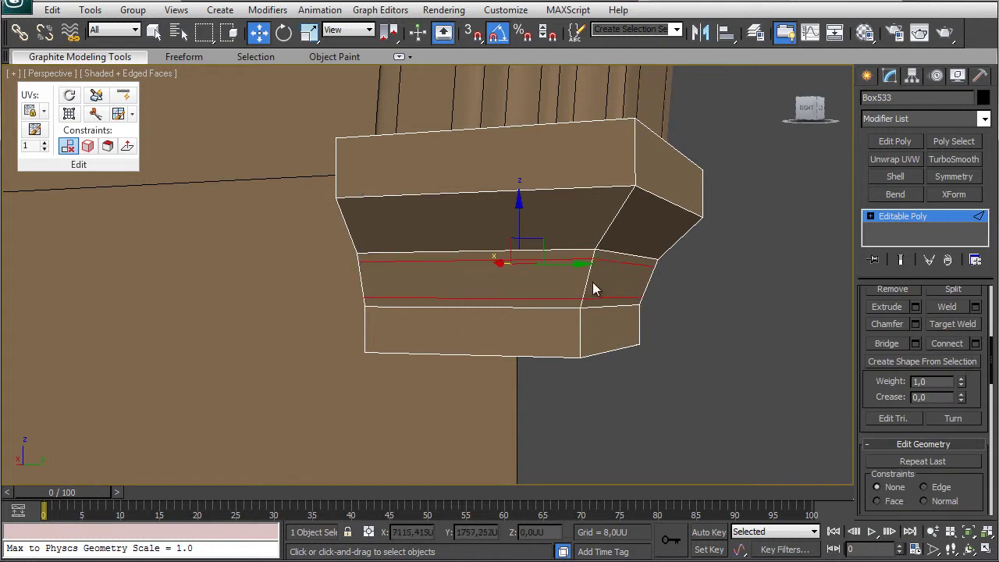
{"action": "key", "text": "w"}
{"action": "middle_click_drag", "start_coordinate": [587, 279], "coordinate": [400, 295], "text": "alt"}
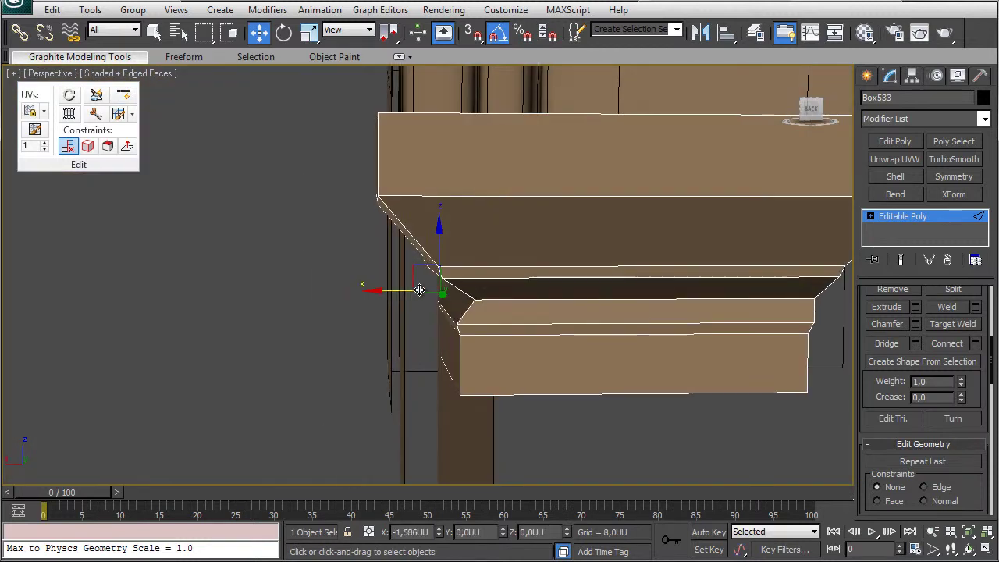
Move the side edges of the loop between the two new ones along X to shape a pinched groove around the capital.
{"action": "left_click_drag", "start_coordinate": [419, 290], "coordinate": [412, 289]}
{"action": "middle_click_drag", "start_coordinate": [768, 270], "coordinate": [566, 250], "text": "alt"}
{"action": "left_click", "coordinate": [587, 272]}
{"action": "left_click_drag", "start_coordinate": [549, 272], "coordinate": [530, 272]}
{"action": "middle_click_drag", "start_coordinate": [406, 275], "coordinate": [551, 286], "text": "alt"}
{"action": "scroll", "coordinate": [546, 280], "scroll_direction": "down", "scroll_amount": 4}
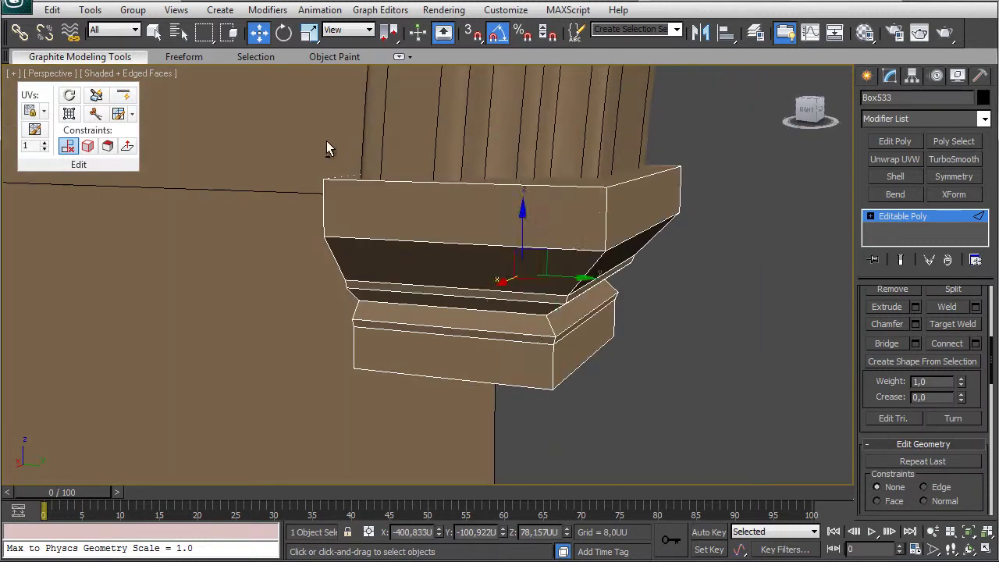
Add supporting edge loops with Swift Loop beside the capital's rim, groove, base and corner edges.
{"action": "left_click", "coordinate": [611, 198]}
{"action": "middle_click_drag", "start_coordinate": [611, 197], "coordinate": [578, 277], "text": "alt"}
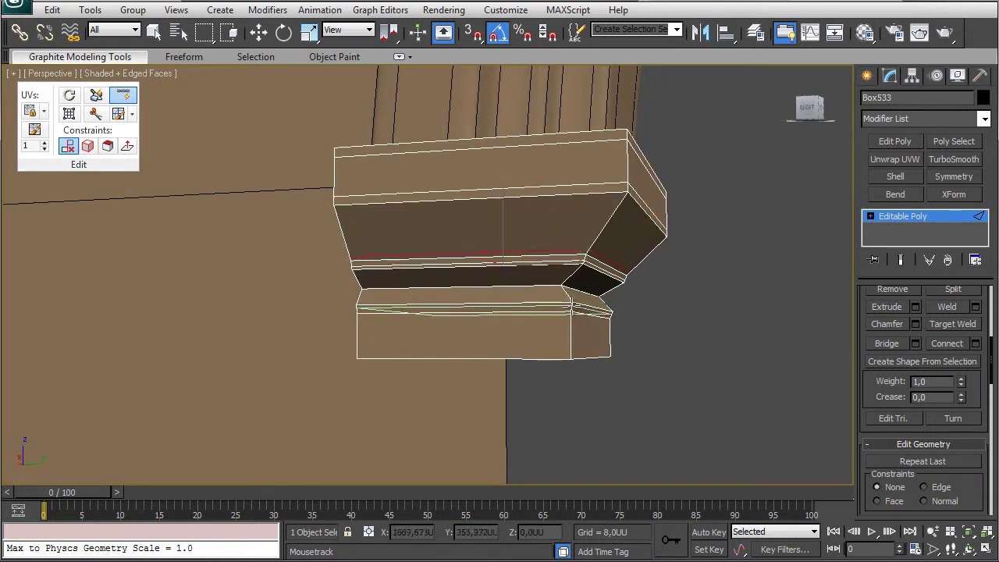
{"action": "middle_click_drag", "start_coordinate": [573, 316], "coordinate": [587, 326], "text": "alt"}
{"action": "middle_click_drag", "start_coordinate": [586, 361], "coordinate": [755, 286], "text": "alt"}
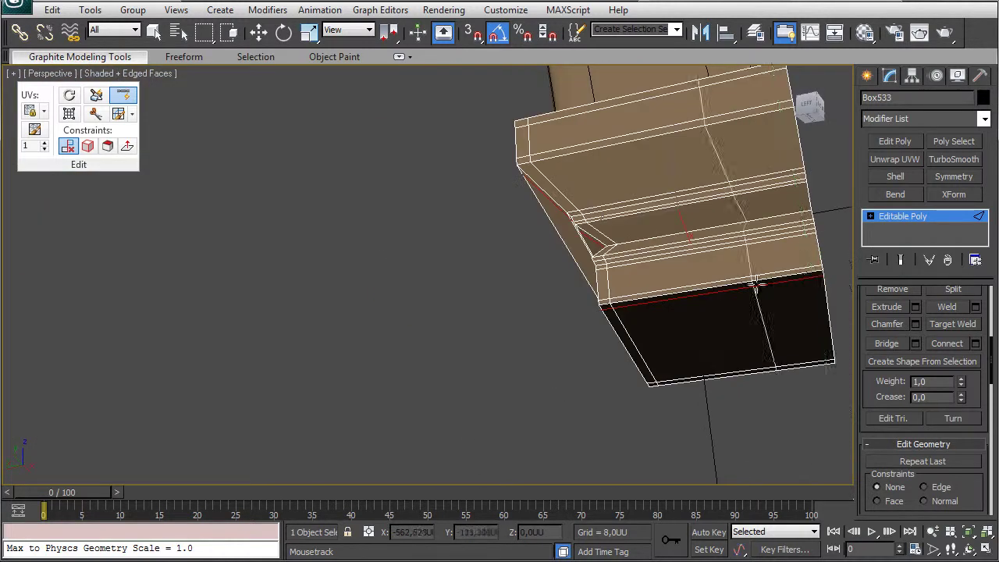
Apply TurboSmooth to the capital with 2 iterations and isoline display, and turn off the edged-faces display.
{"action": "left_click", "coordinate": [953, 158]}
{"action": "key", "text": "w"}
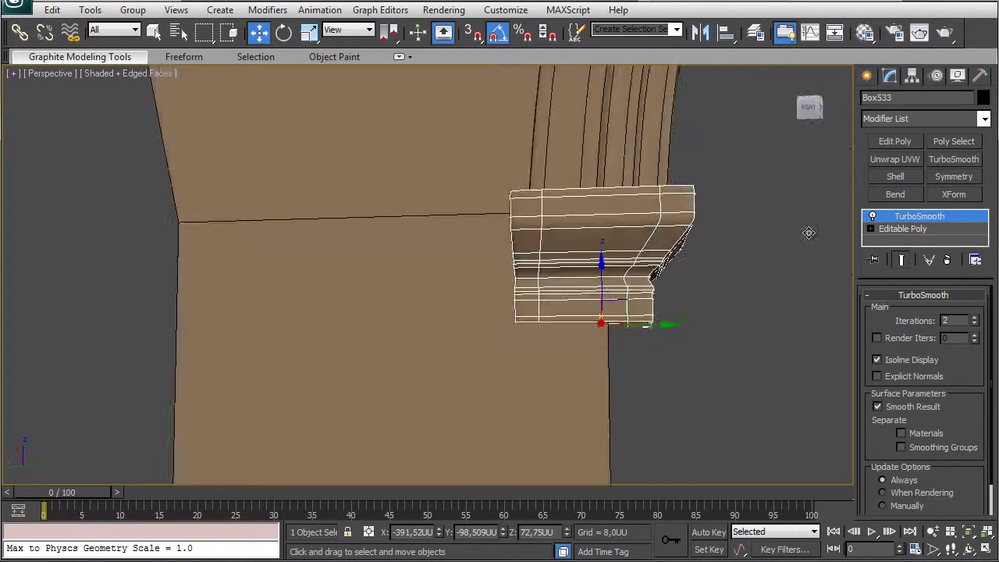
{"action": "key", "text": "F4"}
{"action": "middle_click_drag", "start_coordinate": [787, 247], "coordinate": [637, 237], "text": "alt"}
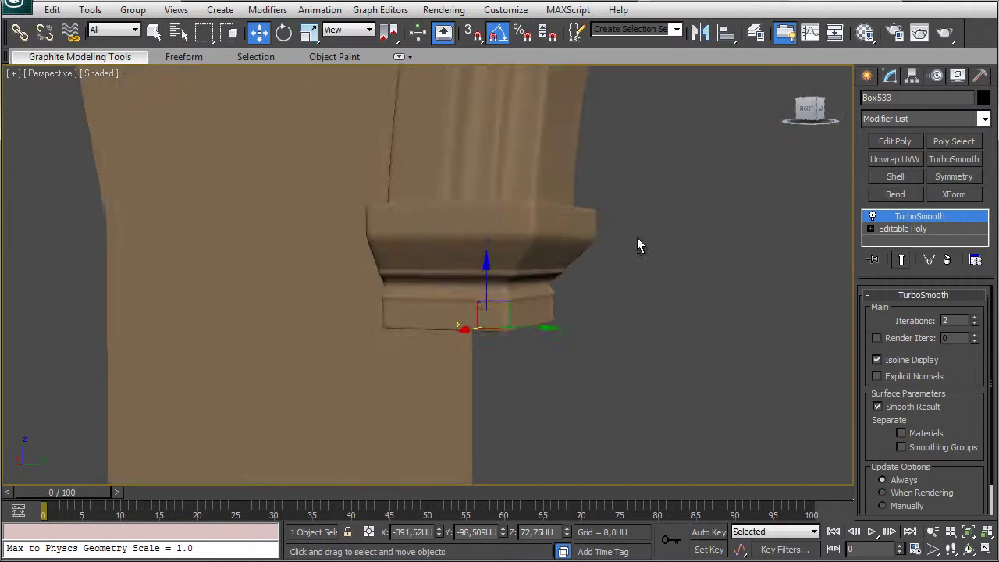
Create a tall box near the capital and align it to the capital centre to centre in X, Y and Z.
{"action": "scroll", "coordinate": [632, 240], "scroll_direction": "down", "scroll_amount": 5}
{"action": "middle_click_drag", "start_coordinate": [573, 265], "coordinate": [512, 241]}
{"action": "left_click", "coordinate": [866, 75]}
{"action": "left_click", "coordinate": [895, 176]}
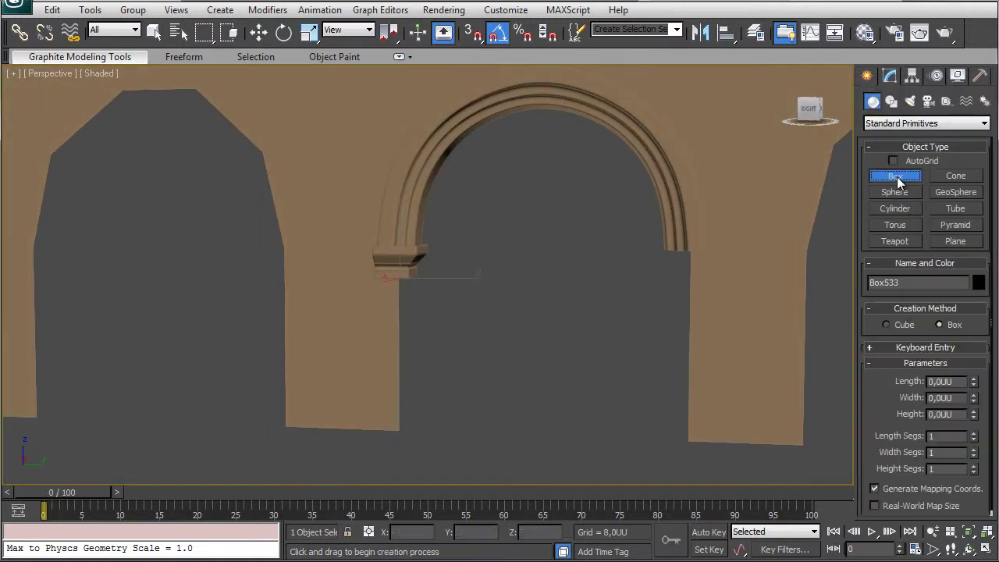
{"action": "scroll", "coordinate": [468, 390], "scroll_direction": "up", "scroll_amount": 2}
{"action": "left_click_drag", "start_coordinate": [451, 414], "coordinate": [481, 438]}
{"action": "left_click", "coordinate": [537, 329]}
{"action": "key", "text": "w"}
{"action": "left_click", "coordinate": [474, 212]}
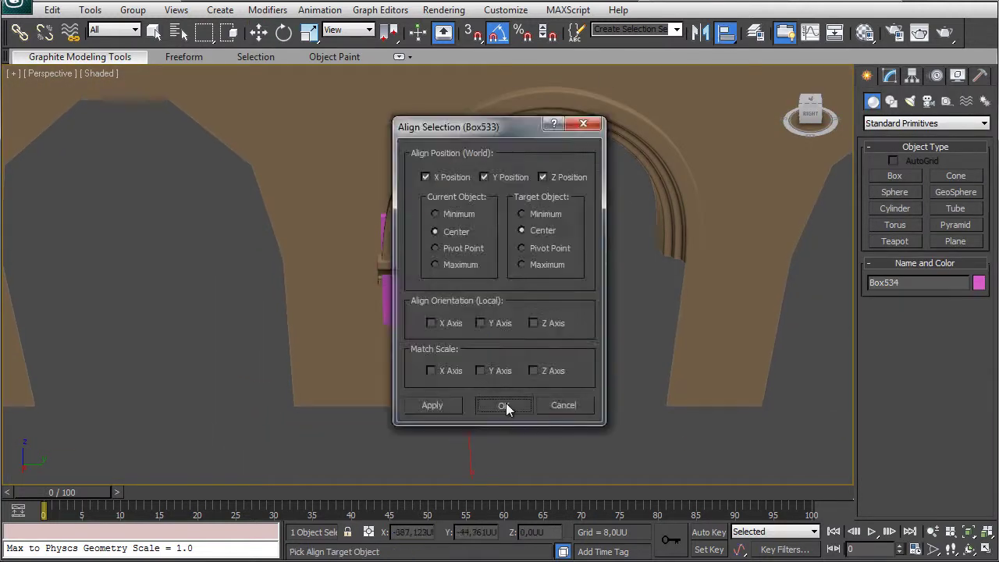
{"action": "left_click", "coordinate": [507, 404]}
In the left view, scale the new box uniformly to about 88% and place it beneath the capital.
{"action": "key", "text": "l"}
{"action": "scroll", "coordinate": [428, 230], "scroll_direction": "down", "scroll_amount": 2}
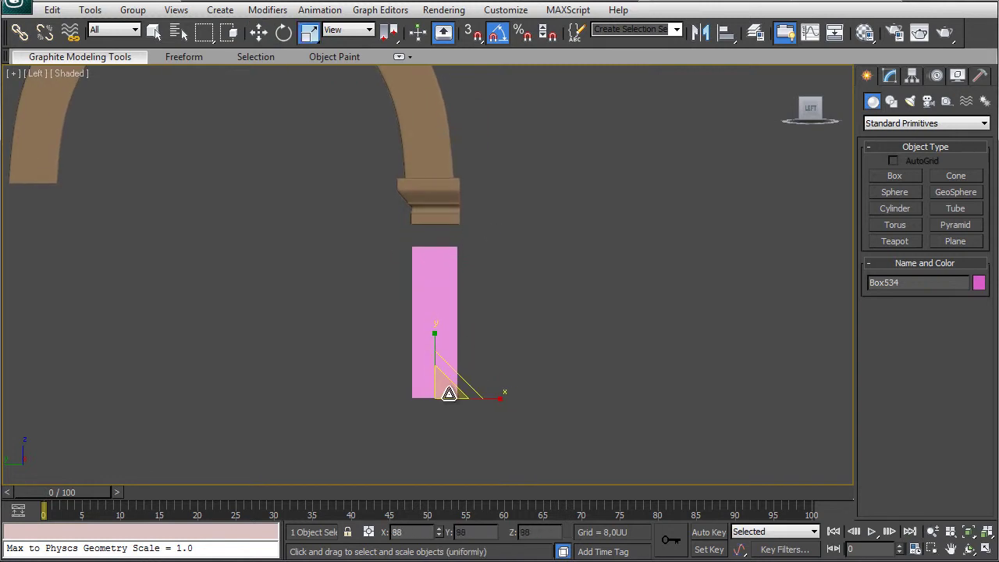
{"action": "left_click_drag", "start_coordinate": [439, 338], "coordinate": [439, 343]}
Unhide all objects and fit the box between capital and floor, scaling it to about 84% in X and Y and 104% in Z.
{"action": "right_click", "coordinate": [240, 170]}
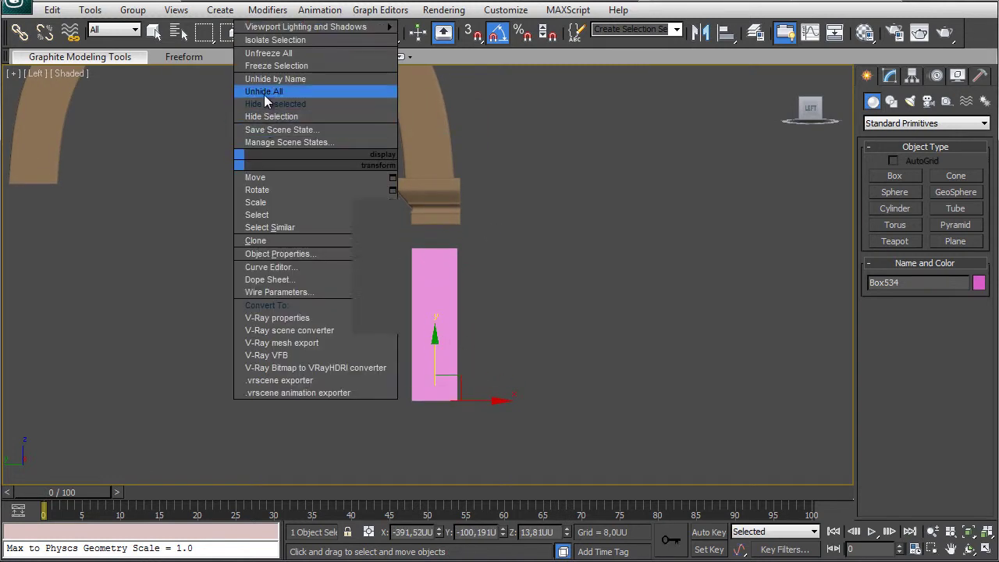
{"action": "left_click", "coordinate": [267, 92]}
{"action": "key", "text": "F4"}
{"action": "scroll", "coordinate": [487, 366], "scroll_direction": "up", "scroll_amount": 2}
{"action": "middle_click_drag", "start_coordinate": [492, 368], "coordinate": [529, 244]}
{"action": "left_click_drag", "start_coordinate": [473, 279], "coordinate": [466, 333]}
{"action": "left_click_drag", "start_coordinate": [471, 293], "coordinate": [472, 285]}
{"action": "middle_click_drag", "start_coordinate": [527, 190], "coordinate": [510, 285]}
{"action": "key", "text": "r"}
{"action": "left_click_drag", "start_coordinate": [458, 365], "coordinate": [458, 358]}
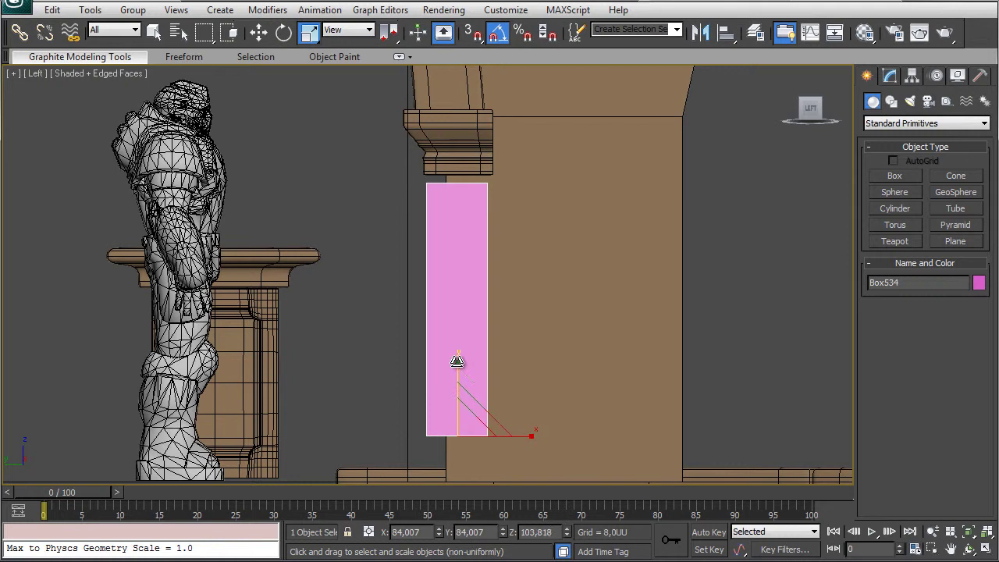
Assign the brown scene material to the column box and set its object colour to black.
{"action": "key", "text": "p"}
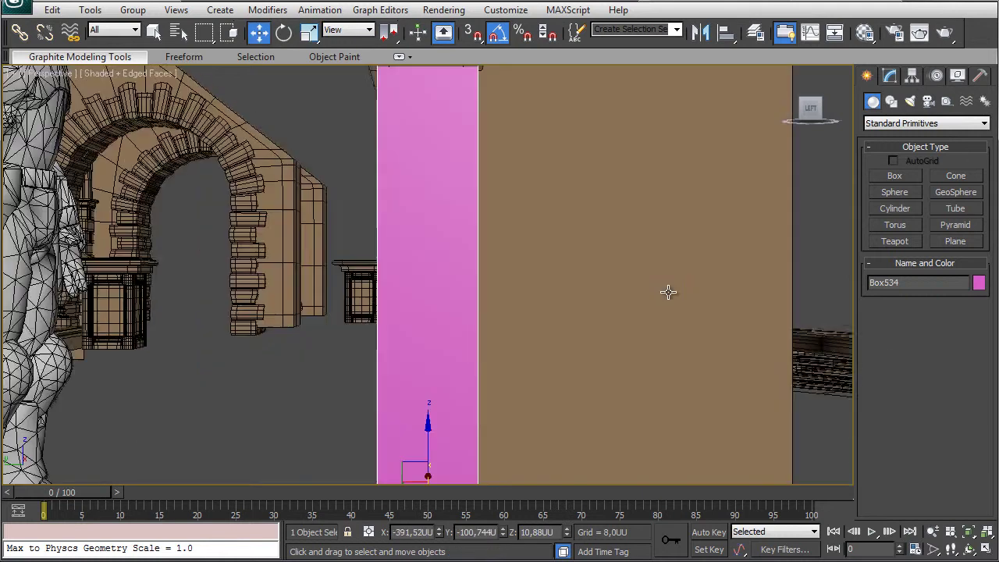
{"action": "scroll", "coordinate": [667, 292], "scroll_direction": "down", "scroll_amount": 3}
{"action": "middle_click_drag", "start_coordinate": [666, 292], "coordinate": [524, 333], "text": "alt"}
{"action": "key", "text": "m"}
{"action": "left_click", "coordinate": [201, 249]}
{"action": "left_click", "coordinate": [402, 29]}
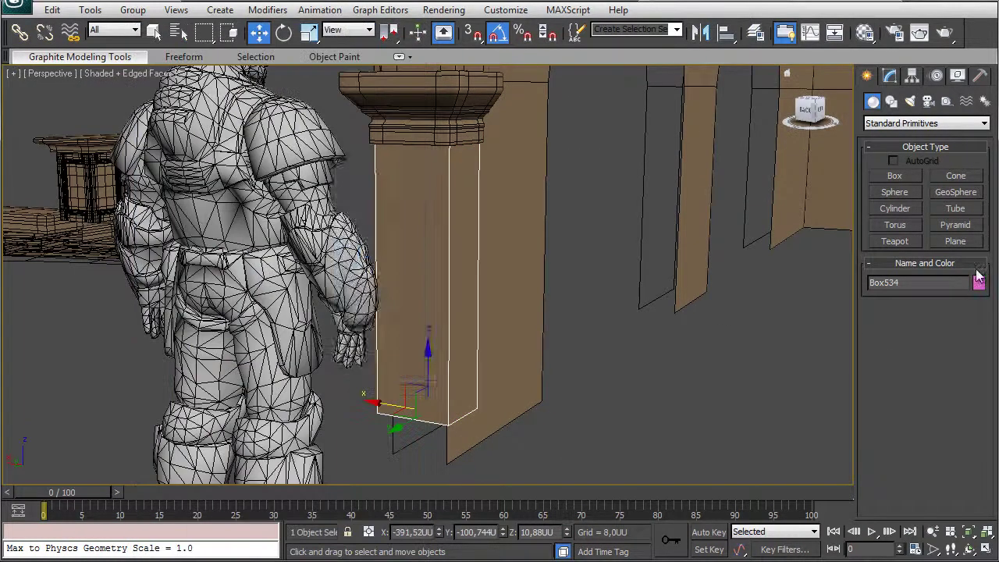
{"action": "left_click", "coordinate": [978, 282]}
{"action": "left_click", "coordinate": [622, 251]}
{"action": "left_click", "coordinate": [575, 364]}
Convert the column box to an editable poly and delete its top and bottom polygons.
{"action": "middle_click_drag", "start_coordinate": [575, 364], "coordinate": [660, 317], "text": "alt"}
{"action": "right_click", "coordinate": [614, 282]}
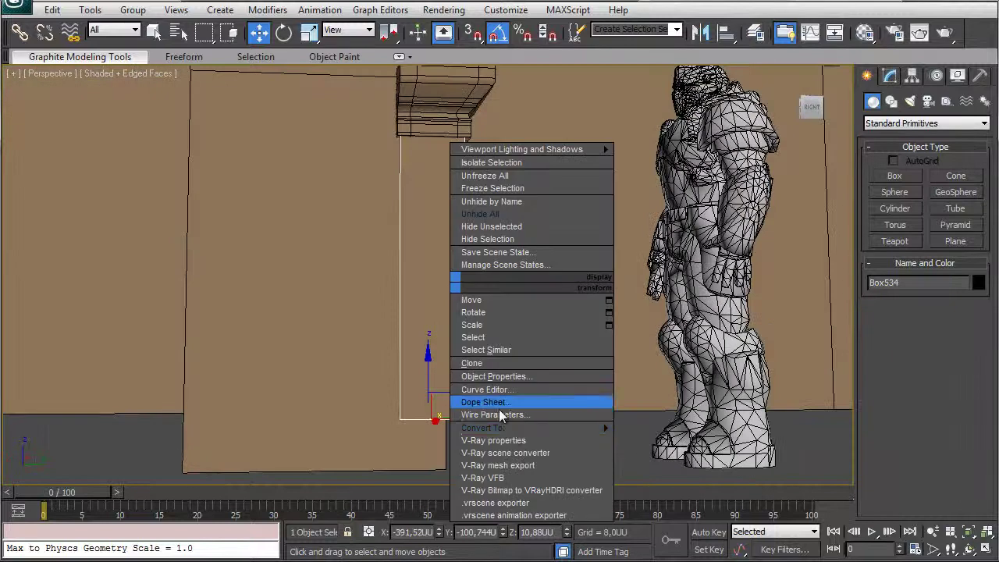
{"action": "mouse_move", "coordinate": [507, 428]}
{"action": "left_click", "coordinate": [676, 444]}
{"action": "middle_click_drag", "start_coordinate": [468, 343], "coordinate": [450, 247], "text": "alt"}
{"action": "key", "text": "4"}
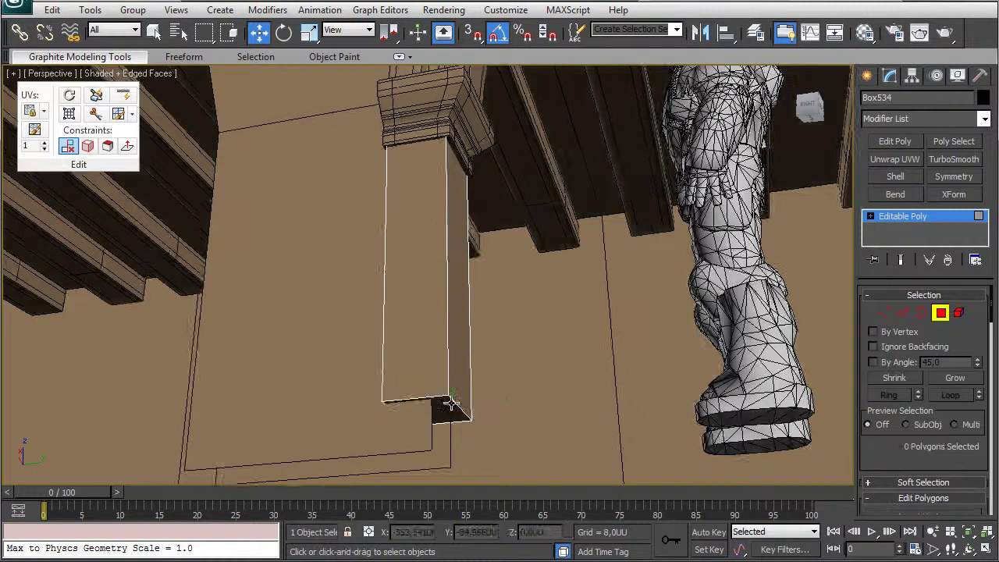
{"action": "left_click", "coordinate": [450, 404]}
{"action": "key", "text": "F3"}
{"action": "middle_click_drag", "start_coordinate": [449, 133], "coordinate": [435, 234], "text": "alt"}
{"action": "left_click", "coordinate": [424, 144], "text": "ctrl"}
{"action": "key", "text": "Delete"}
Chamfer the column's two exposed vertical corner edges by about 1.6 units and nudge the column slightly along Y.
{"action": "key", "text": "F3"}
{"action": "mouse_move", "coordinate": [469, 273]}
{"action": "middle_mouse_down", "text": "alt"}
{"action": "mouse_move", "coordinate": [454, 202]}
{"action": "mouse_move", "coordinate": [351, 228]}
{"action": "middle_mouse_up", "text": "alt"}
{"action": "left_click", "coordinate": [528, 229], "text": "ctrl"}
{"action": "middle_click_drag", "start_coordinate": [528, 230], "coordinate": [640, 268], "text": "alt"}
{"action": "left_click_drag", "start_coordinate": [894, 451], "coordinate": [894, 295]}
{"action": "left_click", "coordinate": [915, 414]}
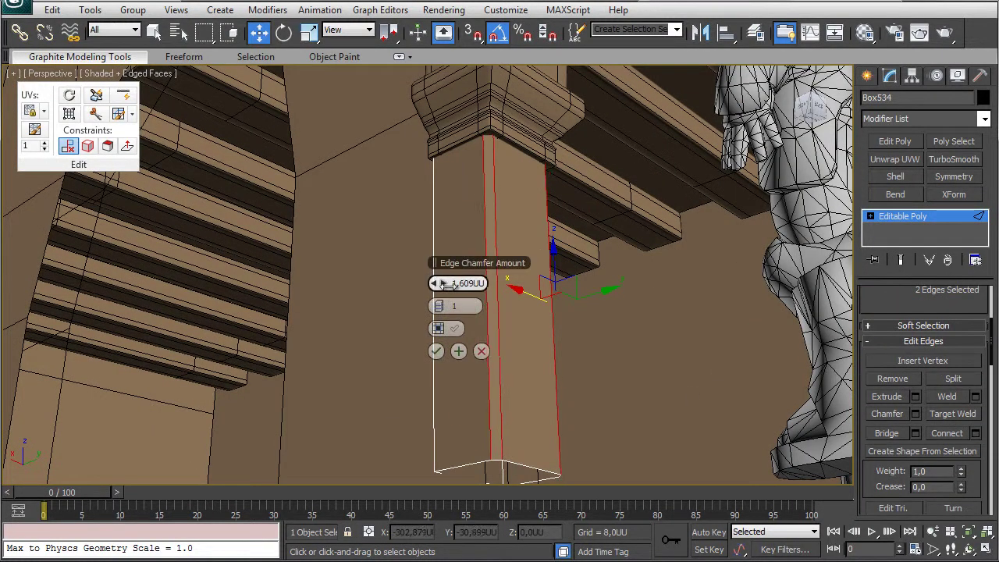
{"action": "left_click", "coordinate": [436, 351]}
{"action": "middle_click_drag", "start_coordinate": [440, 344], "coordinate": [532, 306], "text": "alt"}
{"action": "left_click", "coordinate": [901, 217]}
{"action": "left_click_drag", "start_coordinate": [545, 461], "coordinate": [547, 461]}
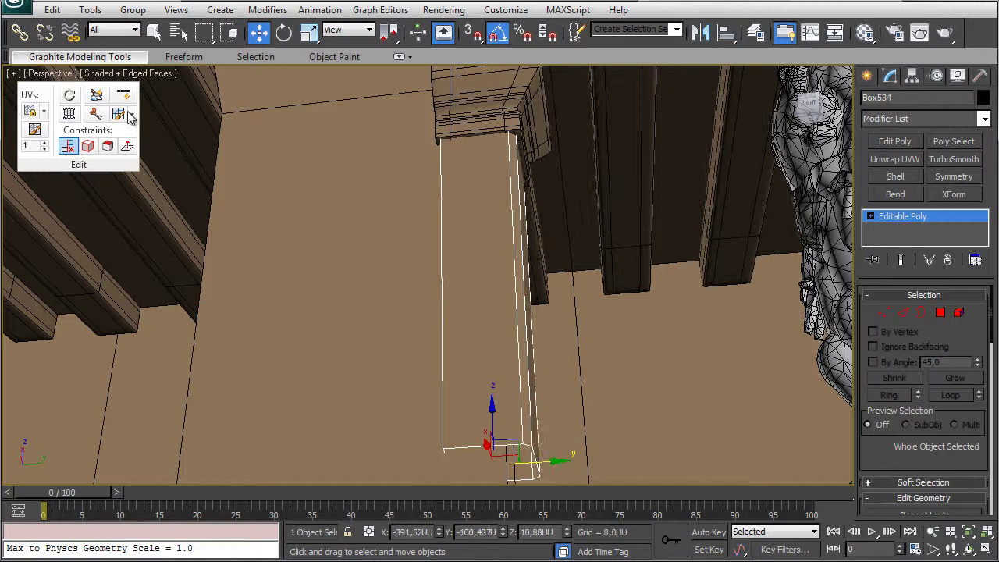
Add vertical supporting loops with Swift Loop close to the column's chamfered corner edges.
{"action": "left_click", "coordinate": [124, 95]}
{"action": "middle_click_drag", "start_coordinate": [483, 390], "coordinate": [448, 261]}
{"action": "scroll", "coordinate": [448, 260], "scroll_direction": "up", "scroll_amount": 5}
{"action": "middle_click_drag", "start_coordinate": [706, 425], "coordinate": [702, 394], "text": "alt"}
{"action": "left_click", "coordinate": [658, 357]}
{"action": "middle_click_drag", "start_coordinate": [679, 352], "coordinate": [616, 302], "text": "alt"}
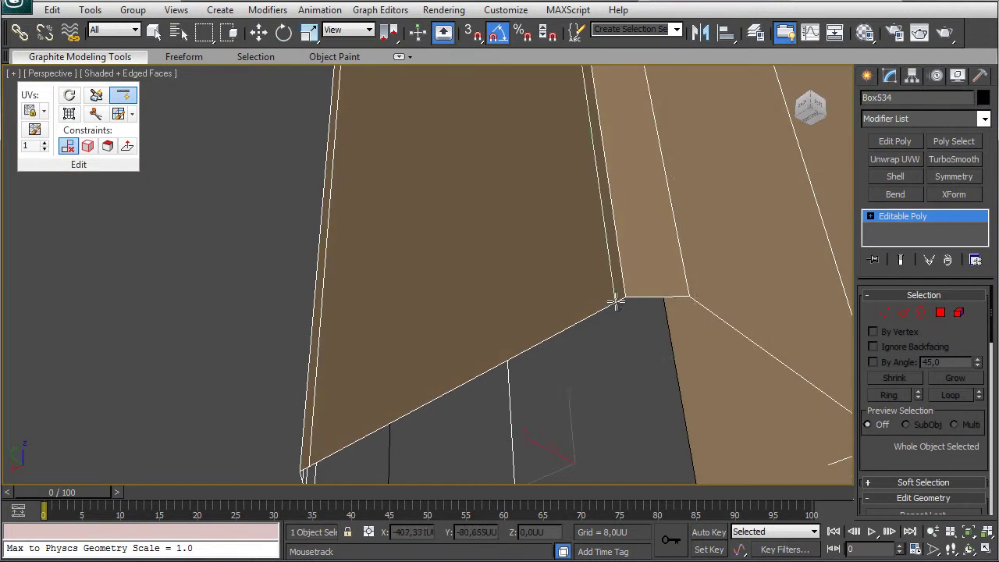
{"action": "left_click", "coordinate": [660, 297]}
{"action": "scroll", "coordinate": [660, 296], "scroll_direction": "down", "scroll_amount": 5}
{"action": "middle_click_drag", "start_coordinate": [526, 250], "coordinate": [593, 312], "text": "alt"}
Apply TurboSmooth to the column with 3 iterations and isoline display enabled.
{"action": "left_click", "coordinate": [953, 160]}
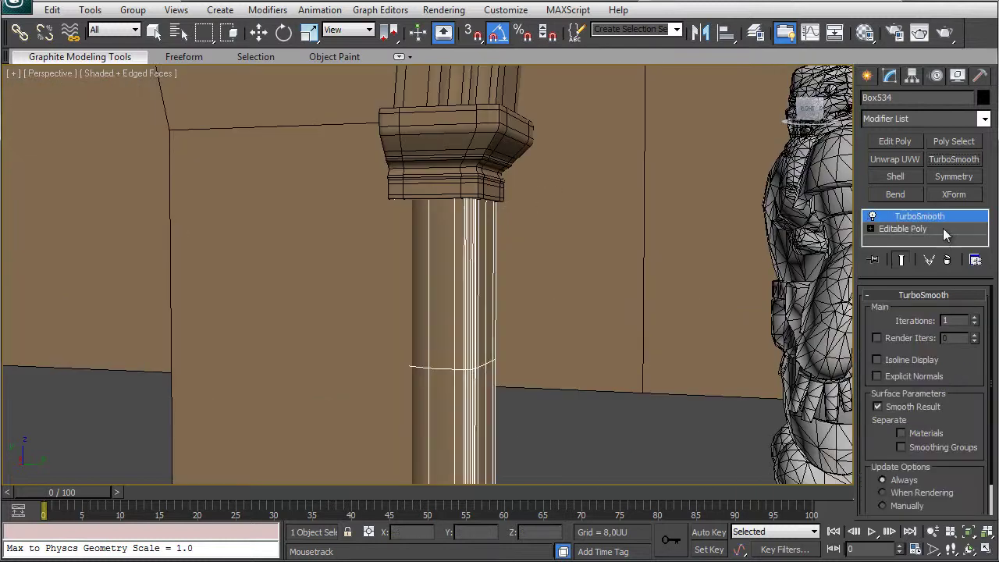
{"action": "double_click", "coordinate": [973, 319]}
{"action": "left_click", "coordinate": [876, 360]}
{"action": "key", "text": "w"}
Add further Swift Loop support to the column's base mesh and return to its TurboSmooth level.
{"action": "left_click", "coordinate": [902, 228]}
{"action": "middle_click_drag", "start_coordinate": [631, 345], "coordinate": [593, 234], "text": "alt"}
{"action": "left_click", "coordinate": [123, 95]}
{"action": "scroll", "coordinate": [362, 263], "scroll_direction": "up", "scroll_amount": 5}
{"action": "middle_click_drag", "start_coordinate": [362, 263], "coordinate": [675, 263], "text": "alt"}
{"action": "key", "text": "w"}
{"action": "left_click", "coordinate": [906, 217]}
{"action": "scroll", "coordinate": [547, 232], "scroll_direction": "down", "scroll_amount": 5}
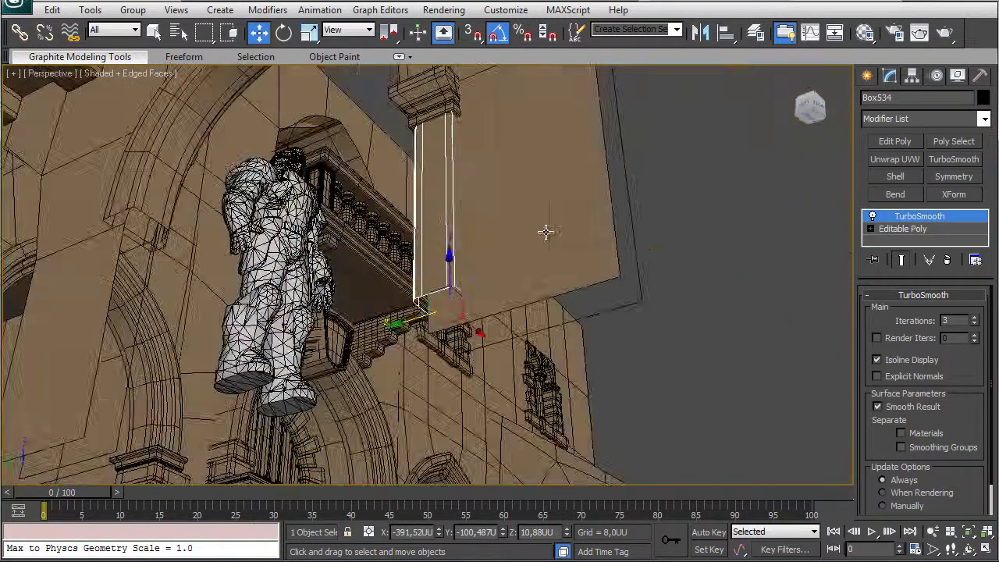
Create a low box near the column's foot and align it to the column centre to centre.
{"action": "middle_click_drag", "start_coordinate": [546, 231], "coordinate": [635, 306], "text": "alt"}
{"action": "left_click", "coordinate": [866, 76]}
{"action": "left_click", "coordinate": [894, 175]}
{"action": "middle_click_drag", "start_coordinate": [525, 300], "coordinate": [511, 371], "text": "alt"}
{"action": "left_click_drag", "start_coordinate": [403, 370], "coordinate": [476, 429]}
{"action": "left_click", "coordinate": [476, 391]}
{"action": "key", "text": "w"}
{"action": "left_click", "coordinate": [726, 32]}
{"action": "left_click", "coordinate": [451, 248]}
{"action": "left_click", "coordinate": [504, 397]}
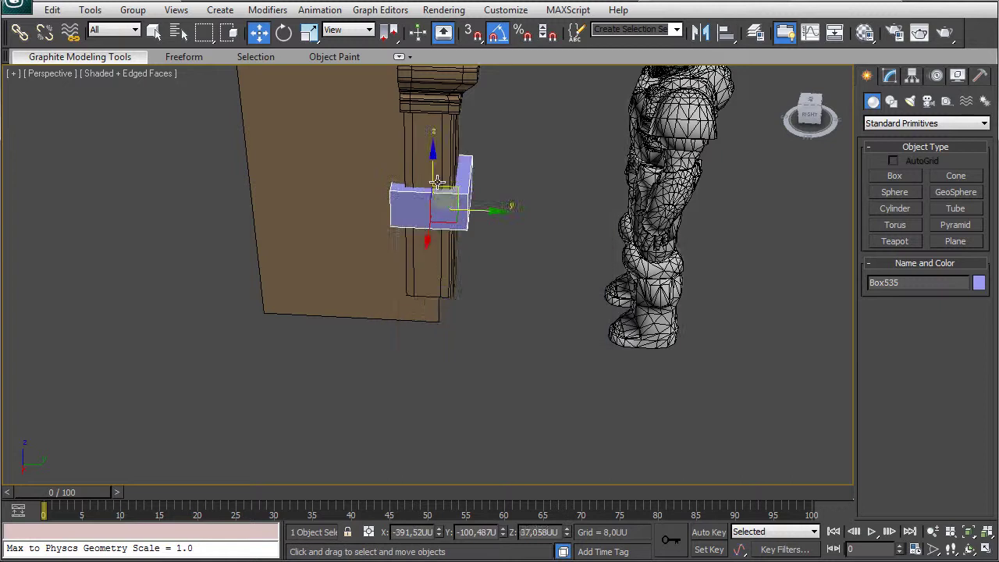
Move the low box down to the floor at the column's foot and frame it in the left view.
{"action": "left_click_drag", "start_coordinate": [434, 167], "coordinate": [441, 272]}
{"action": "key", "text": "l"}
{"action": "key", "text": "z"}
{"action": "scroll", "coordinate": [445, 269], "scroll_direction": "down", "scroll_amount": 4}
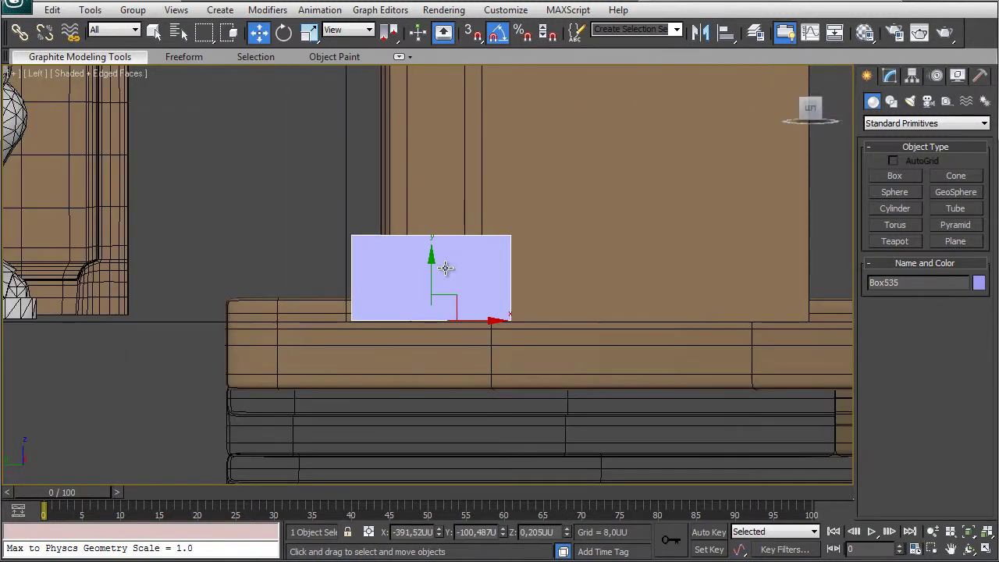
{"action": "scroll", "coordinate": [446, 270], "scroll_direction": "up", "scroll_amount": 2}
{"action": "scroll", "coordinate": [440, 278], "scroll_direction": "down", "scroll_amount": 5}
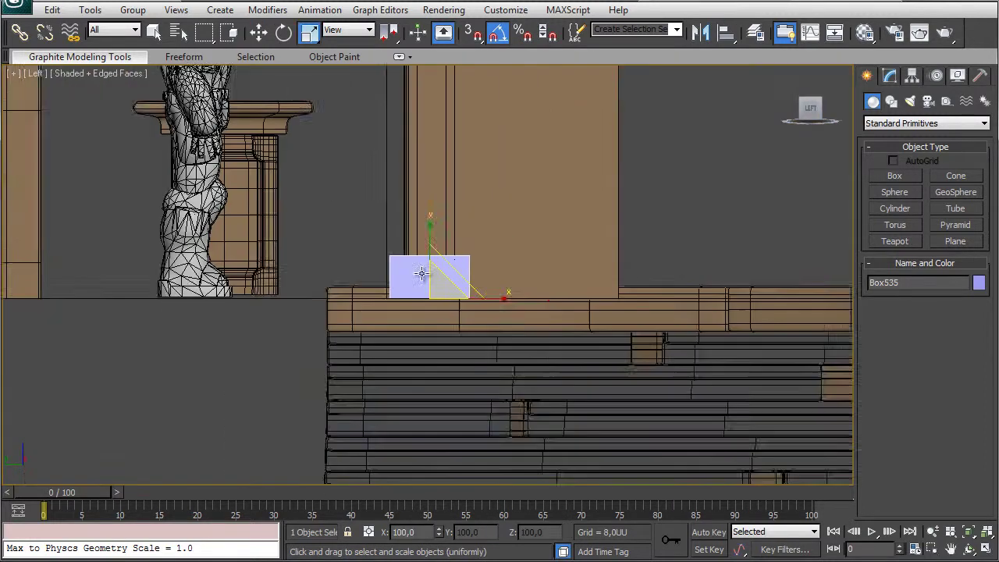
Convert the low box at the column's foot to an editable poly.
{"action": "middle_click_drag", "start_coordinate": [425, 274], "coordinate": [480, 382]}
{"action": "key", "text": "w"}
{"action": "left_click", "coordinate": [495, 383]}
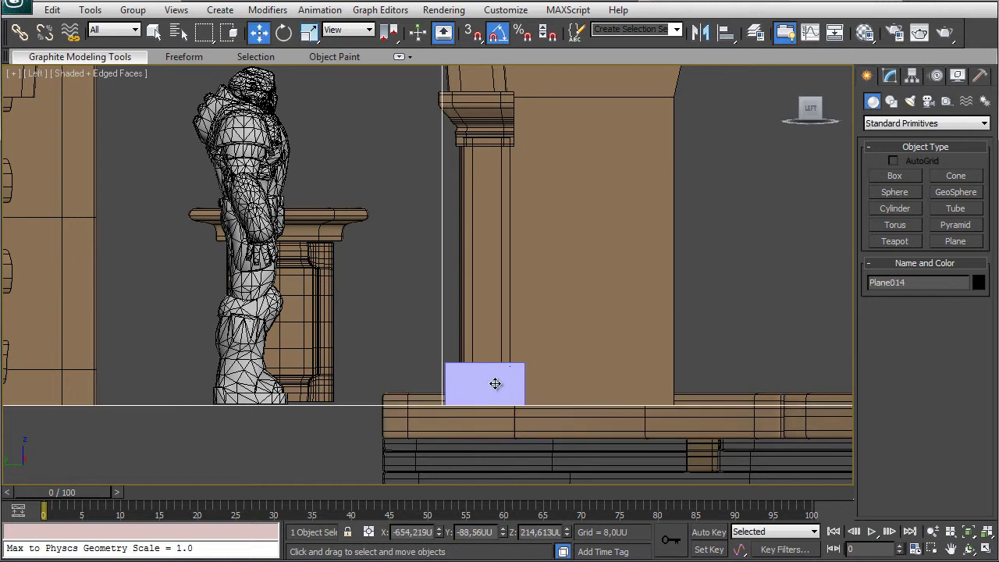
{"action": "key", "text": "p"}
{"action": "left_click", "coordinate": [445, 370]}
{"action": "scroll", "coordinate": [375, 376], "scroll_direction": "down", "scroll_amount": 5}
{"action": "middle_click_drag", "start_coordinate": [366, 377], "coordinate": [220, 383], "text": "alt"}
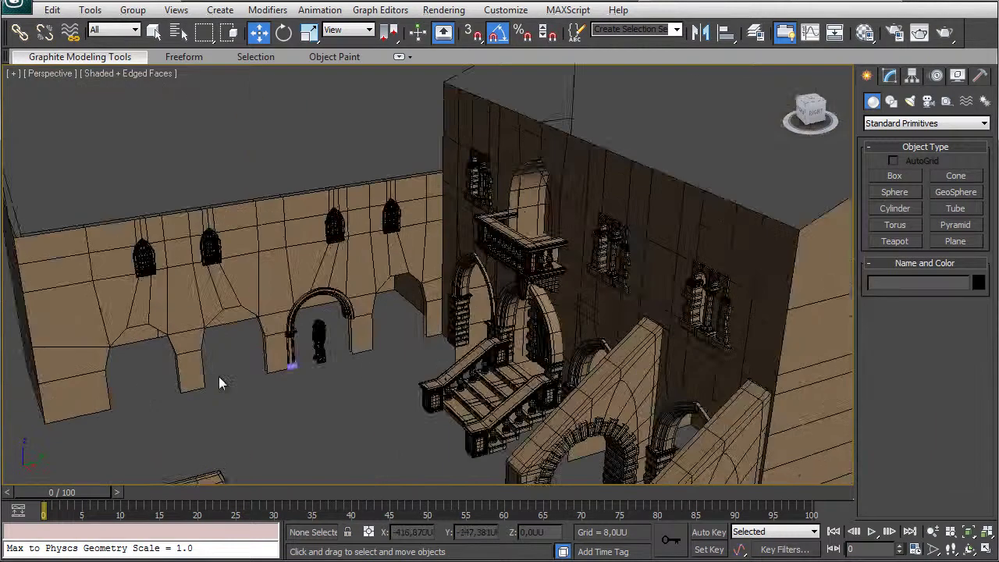
{"action": "scroll", "coordinate": [273, 371], "scroll_direction": "up", "scroll_amount": 4}
{"action": "left_click", "coordinate": [288, 336]}
{"action": "key", "text": "z"}
{"action": "scroll", "coordinate": [491, 290], "scroll_direction": "down", "scroll_amount": 4}
{"action": "middle_click_drag", "start_coordinate": [506, 287], "coordinate": [429, 292], "text": "alt"}
{"action": "right_click", "coordinate": [452, 274]}
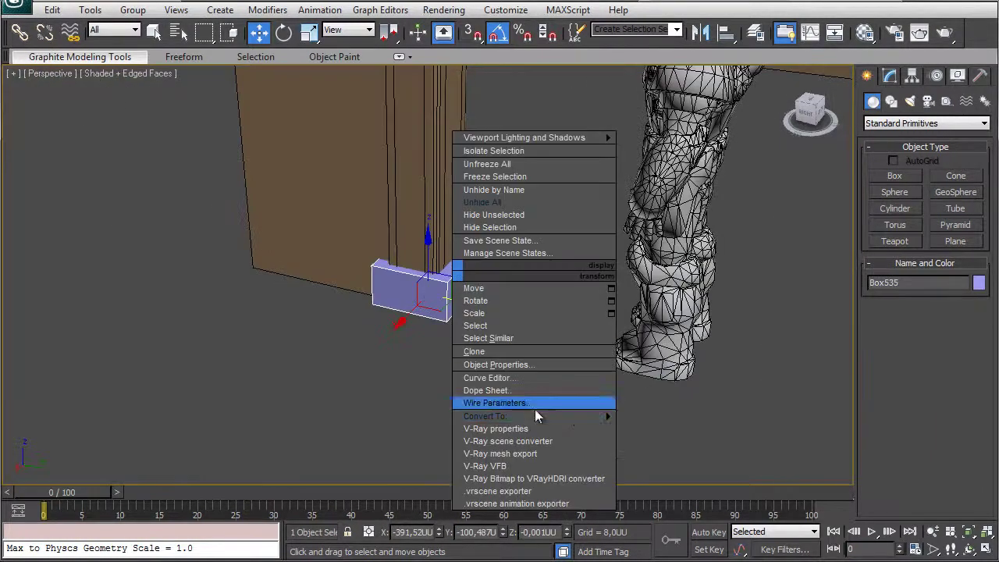
{"action": "left_click", "coordinate": [535, 414]}
Flare the low box by moving its lower vertices outward on the free sides to form a sloped base.
{"action": "key", "text": "4"}
{"action": "scroll", "coordinate": [530, 296], "scroll_direction": "up", "scroll_amount": 3}
{"action": "middle_click_drag", "start_coordinate": [523, 289], "coordinate": [426, 276], "text": "alt"}
{"action": "key", "text": "4"}
{"action": "middle_click_drag", "start_coordinate": [582, 278], "coordinate": [573, 255], "text": "alt"}
{"action": "key", "text": "1"}
{"action": "left_click_drag", "start_coordinate": [401, 339], "coordinate": [461, 376]}
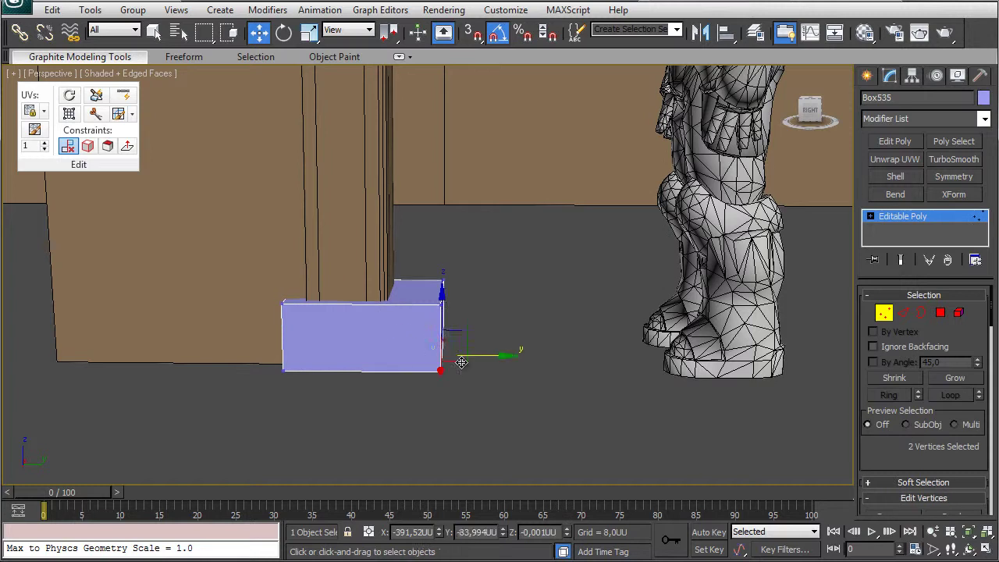
{"action": "middle_click_drag", "start_coordinate": [505, 355], "coordinate": [398, 375], "text": "alt"}
{"action": "left_click_drag", "start_coordinate": [283, 329], "coordinate": [446, 392]}
{"action": "middle_click_drag", "start_coordinate": [467, 355], "coordinate": [367, 368], "text": "alt"}
{"action": "left_click_drag", "start_coordinate": [320, 365], "coordinate": [307, 370]}
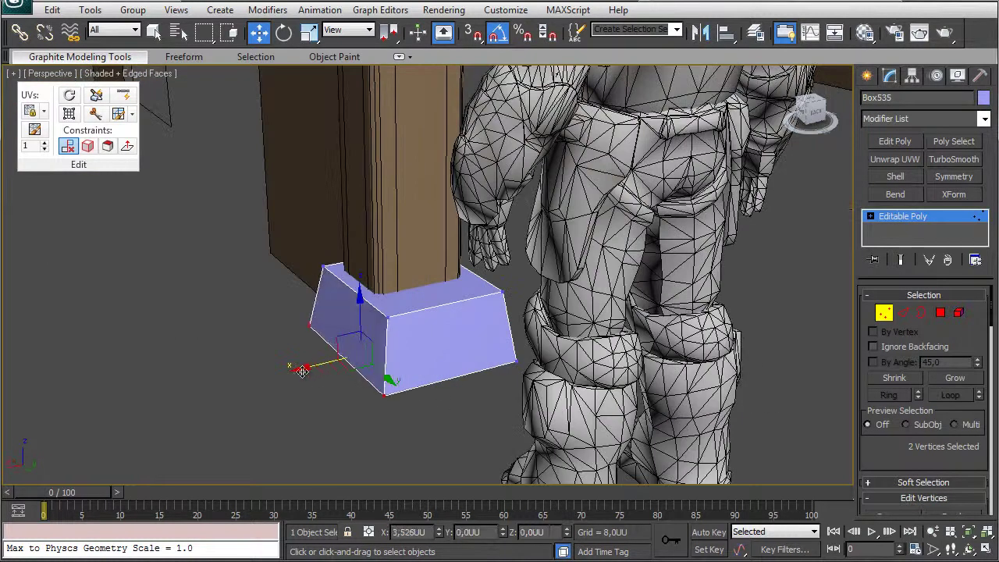
{"action": "middle_click_drag", "start_coordinate": [312, 369], "coordinate": [460, 335], "text": "alt"}
Insert an edge loop low around the sloped base and pull its edges outward to form a steeper lower band.
{"action": "middle_click_drag", "start_coordinate": [466, 290], "coordinate": [414, 331], "text": "alt"}
{"action": "key", "text": "2"}
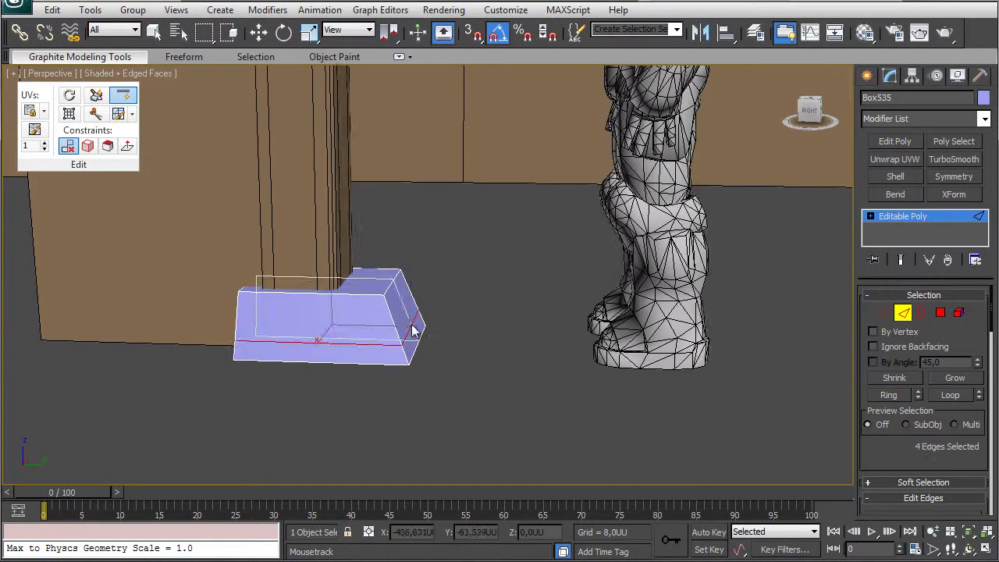
{"action": "left_click_drag", "start_coordinate": [458, 327], "coordinate": [465, 326]}
{"action": "left_click", "coordinate": [330, 330]}
{"action": "middle_click_drag", "start_coordinate": [465, 327], "coordinate": [269, 325], "text": "alt"}
{"action": "left_click_drag", "start_coordinate": [269, 325], "coordinate": [257, 325]}
{"action": "middle_click_drag", "start_coordinate": [257, 325], "coordinate": [397, 312], "text": "alt"}
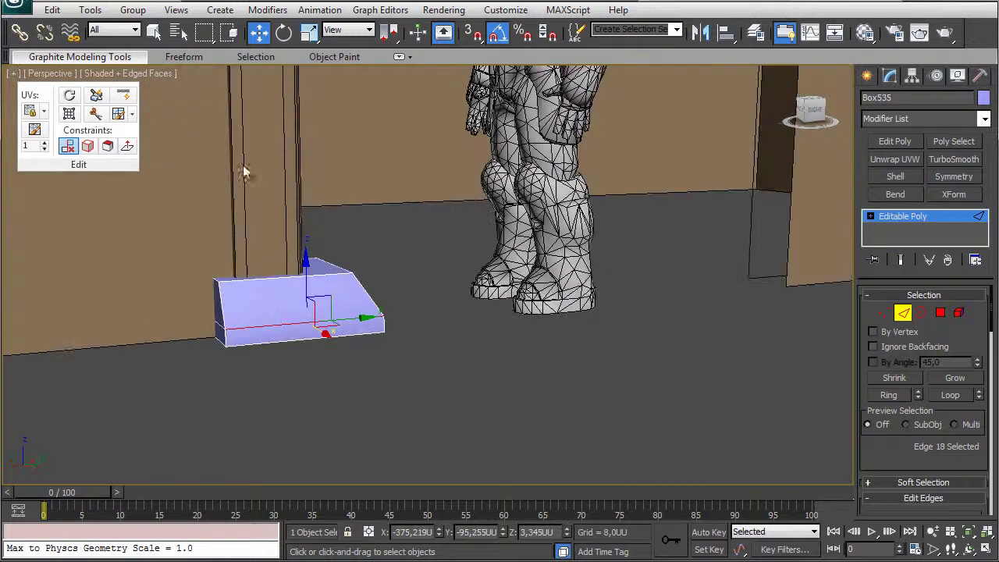
Add Swift Loop support edges close to the base's corners, rims and lower band.
{"action": "left_click", "coordinate": [123, 95]}
{"action": "scroll", "coordinate": [286, 315], "scroll_direction": "up", "scroll_amount": 2}
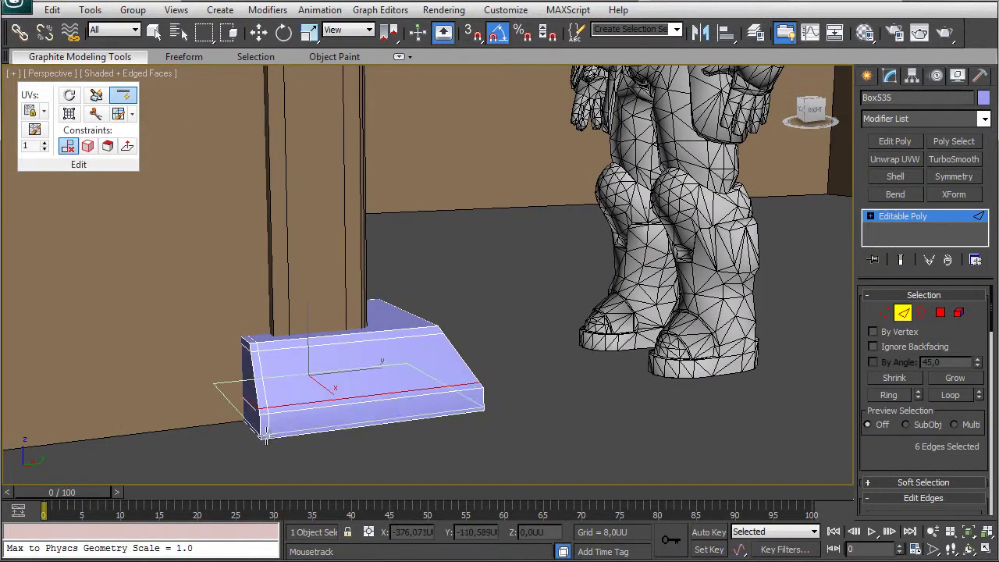
{"action": "left_click", "coordinate": [266, 435]}
{"action": "middle_click_drag", "start_coordinate": [266, 436], "coordinate": [242, 373], "text": "alt"}
{"action": "left_click", "coordinate": [340, 420]}
{"action": "left_click", "coordinate": [502, 413]}
{"action": "middle_click_drag", "start_coordinate": [502, 414], "coordinate": [375, 390], "text": "alt"}
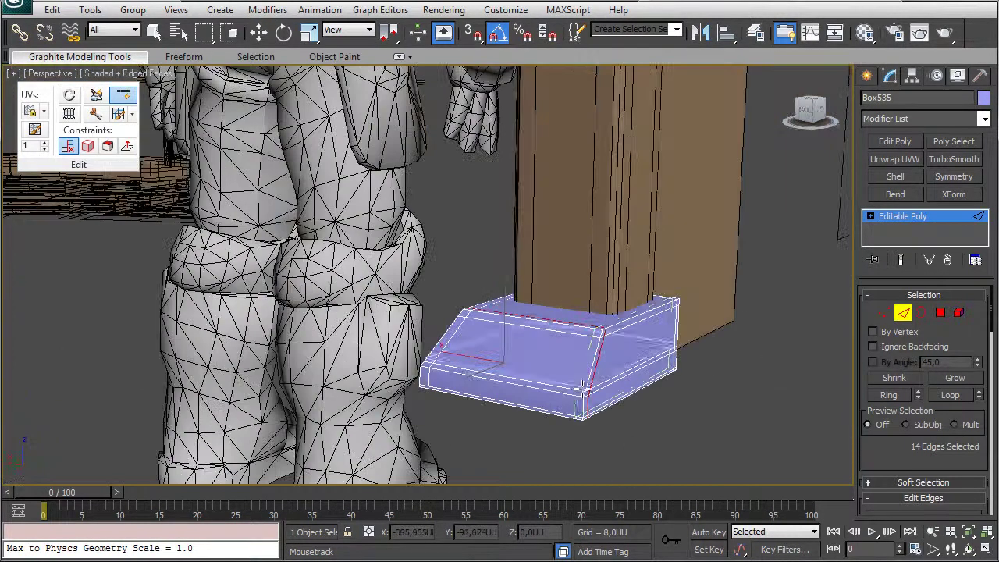
{"action": "left_click", "coordinate": [628, 392]}
{"action": "middle_click_drag", "start_coordinate": [628, 391], "coordinate": [748, 378], "text": "alt"}
Apply TurboSmooth to the base with 2 iterations and isoline display enabled.
{"action": "left_click", "coordinate": [902, 218]}
{"action": "left_click", "coordinate": [953, 160]}
{"action": "left_click", "coordinate": [974, 318]}
{"action": "key", "text": "w"}
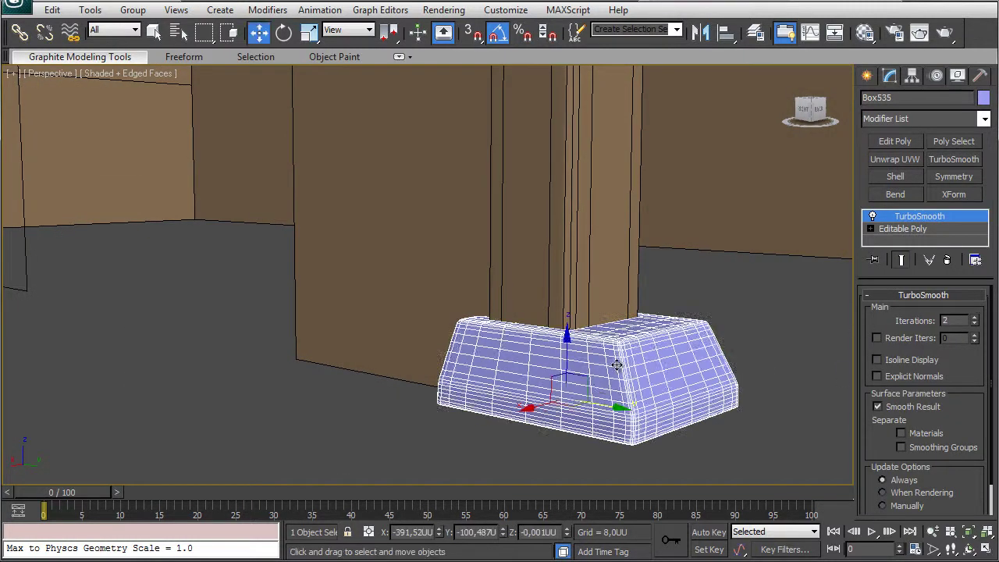
{"action": "left_click", "coordinate": [876, 359]}
Assign the scene's brown material to the base and give it a black wireframe colour.
{"action": "key", "text": "m"}
{"action": "left_click", "coordinate": [197, 250]}
{"action": "left_click", "coordinate": [983, 98]}
{"action": "left_click", "coordinate": [618, 312]}
{"action": "left_click", "coordinate": [575, 360]}
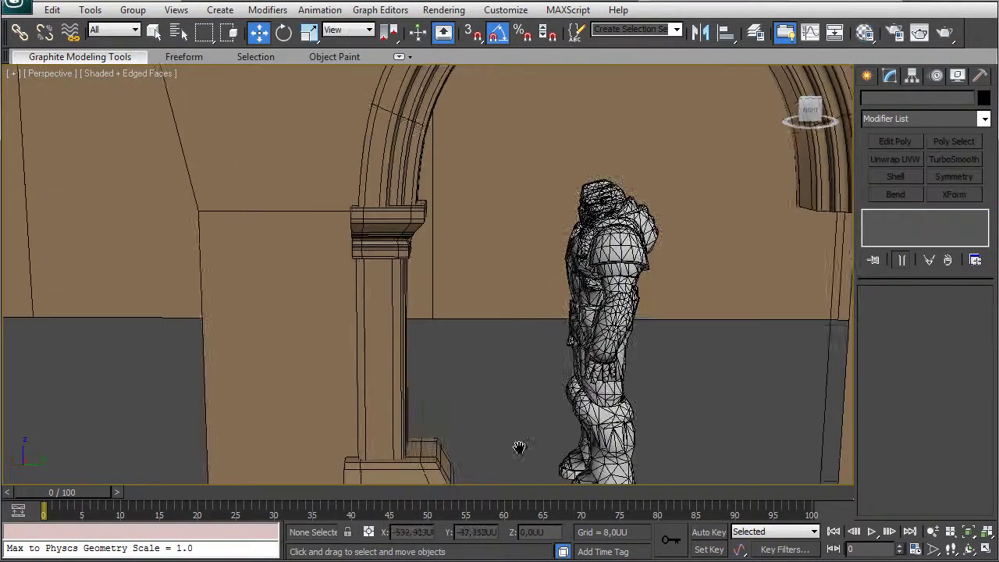
Clone the capital, column and base together and move the copy sideways into the arch opening.
{"action": "left_click", "coordinate": [399, 302]}
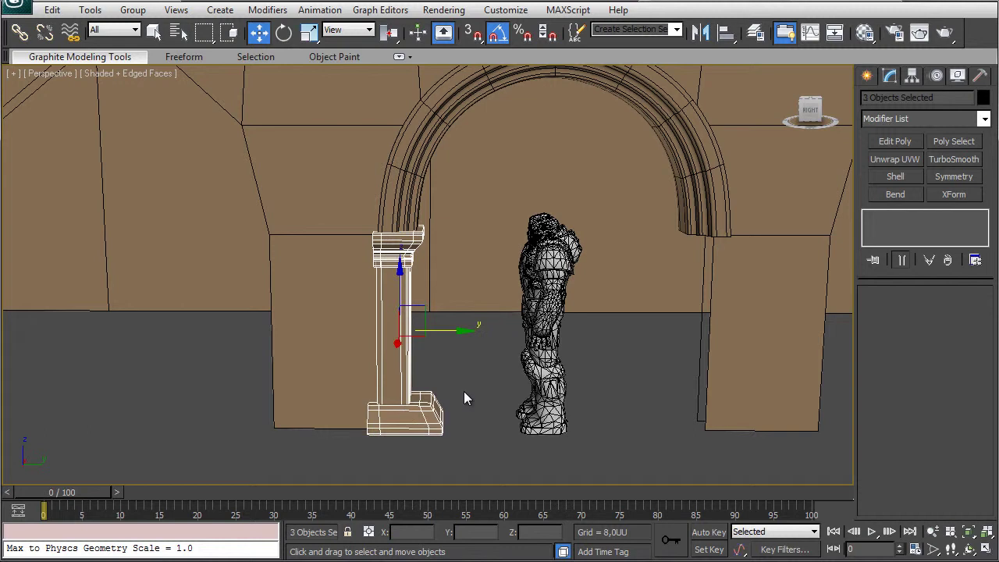
{"action": "left_click", "coordinate": [401, 243]}
{"action": "left_click", "coordinate": [398, 312], "text": "ctrl"}
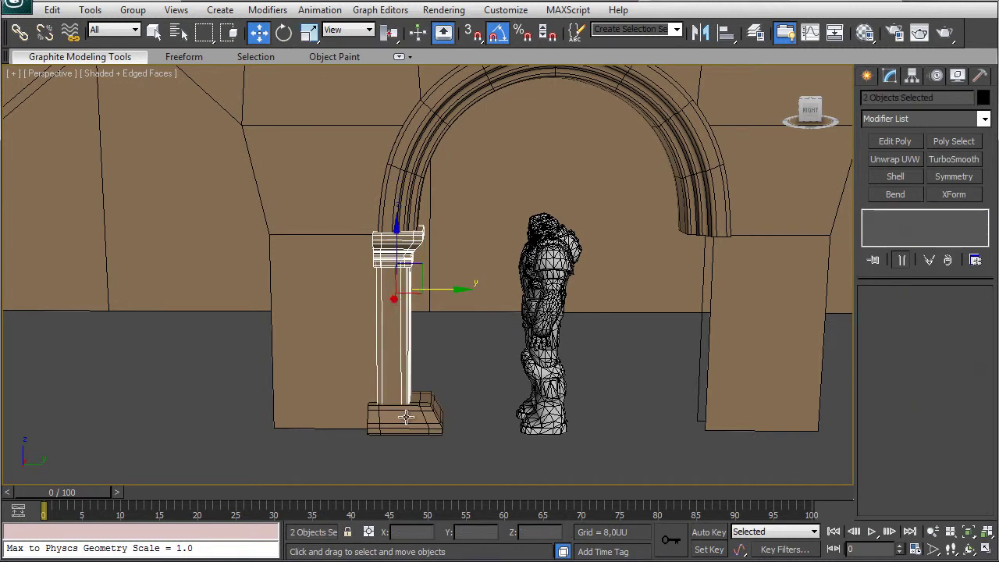
{"action": "left_click", "coordinate": [407, 413], "text": "ctrl"}
{"action": "key", "text": "ctrl+v"}
{"action": "left_click", "coordinate": [456, 336]}
{"action": "left_click_drag", "start_coordinate": [448, 334], "coordinate": [545, 334]}
Remove the TurboSmooth modifier from the copied capital, column and base.
{"action": "left_click", "coordinate": [496, 246]}
{"action": "left_click", "coordinate": [946, 260]}
{"action": "left_click", "coordinate": [489, 328]}
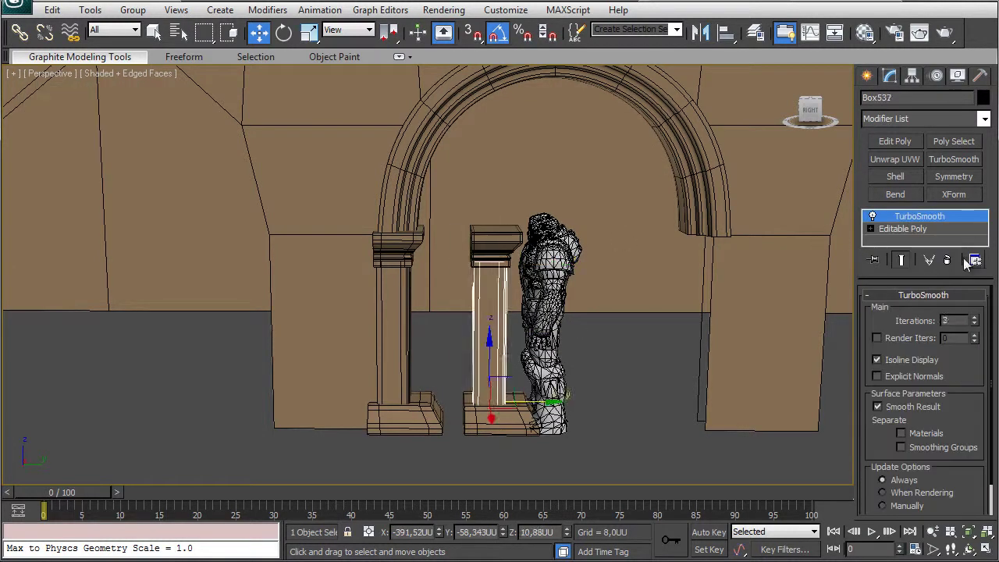
{"action": "left_click", "coordinate": [946, 260]}
{"action": "left_click", "coordinate": [496, 417]}
{"action": "left_click", "coordinate": [946, 260]}
Group the copied capital, column and base.
{"action": "left_click", "coordinate": [493, 249], "text": "ctrl"}
{"action": "left_click", "coordinate": [491, 270], "text": "ctrl"}
{"action": "left_click", "coordinate": [133, 9]}
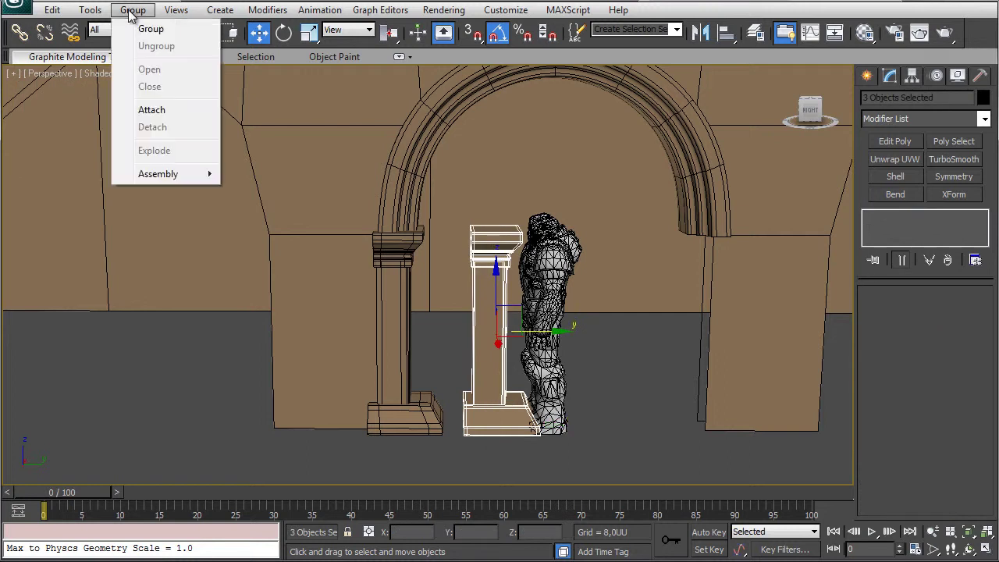
{"action": "left_click", "coordinate": [148, 29]}
{"action": "left_click", "coordinate": [508, 303]}
Mirror the copied column group on the Y axis with a Mirror modifier and collapse its stack.
{"action": "left_click", "coordinate": [921, 119]}
{"action": "scroll", "coordinate": [901, 296], "scroll_direction": "down", "scroll_amount": 10}
{"action": "left_click", "coordinate": [891, 298]}
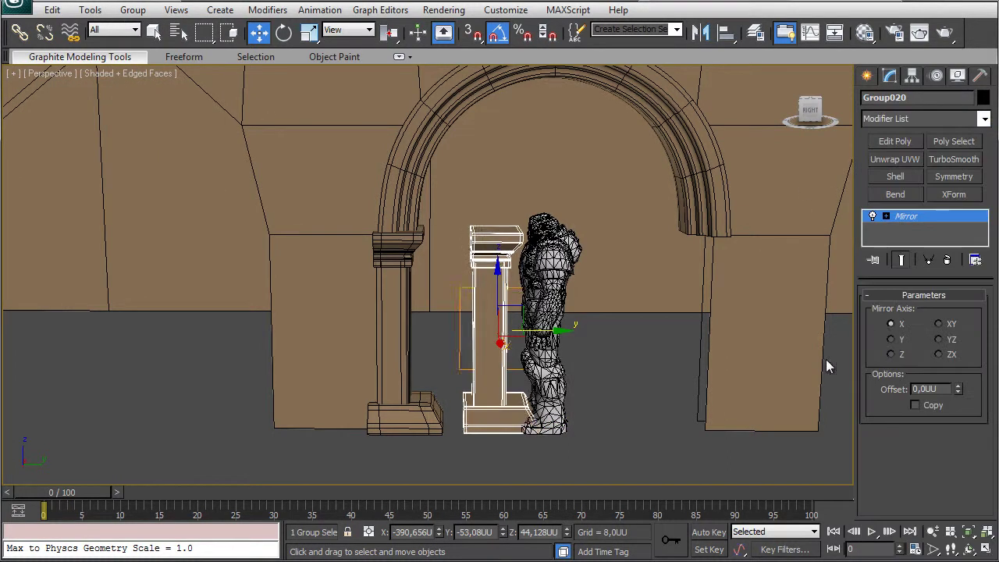
{"action": "left_click", "coordinate": [894, 339]}
{"action": "right_click", "coordinate": [907, 216]}
{"action": "left_click", "coordinate": [950, 359]}
Apply TurboSmooth with isoline display to the mirrored column group and move it beneath the moulding's opposite foot.
{"action": "left_click", "coordinate": [947, 160]}
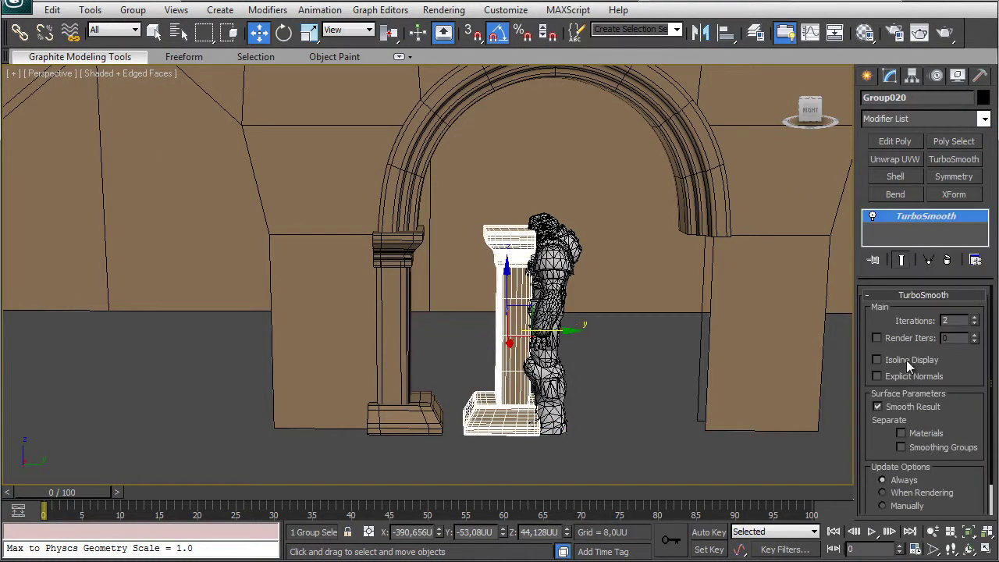
{"action": "left_click", "coordinate": [876, 360]}
{"action": "left_click_drag", "start_coordinate": [571, 331], "coordinate": [749, 331]}
{"action": "key", "text": "z"}
{"action": "middle_click_drag", "start_coordinate": [511, 280], "coordinate": [538, 341]}
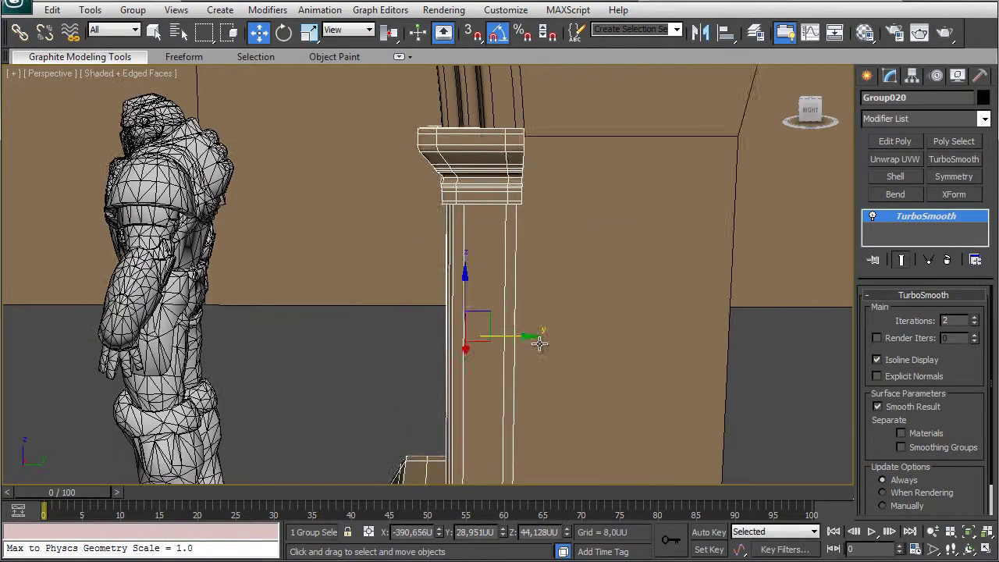
{"action": "left_click", "coordinate": [524, 337]}
{"action": "left_click", "coordinate": [480, 298]}
{"action": "left_click_drag", "start_coordinate": [516, 336], "coordinate": [521, 336]}
{"action": "scroll", "coordinate": [515, 334], "scroll_direction": "down", "scroll_amount": 5}
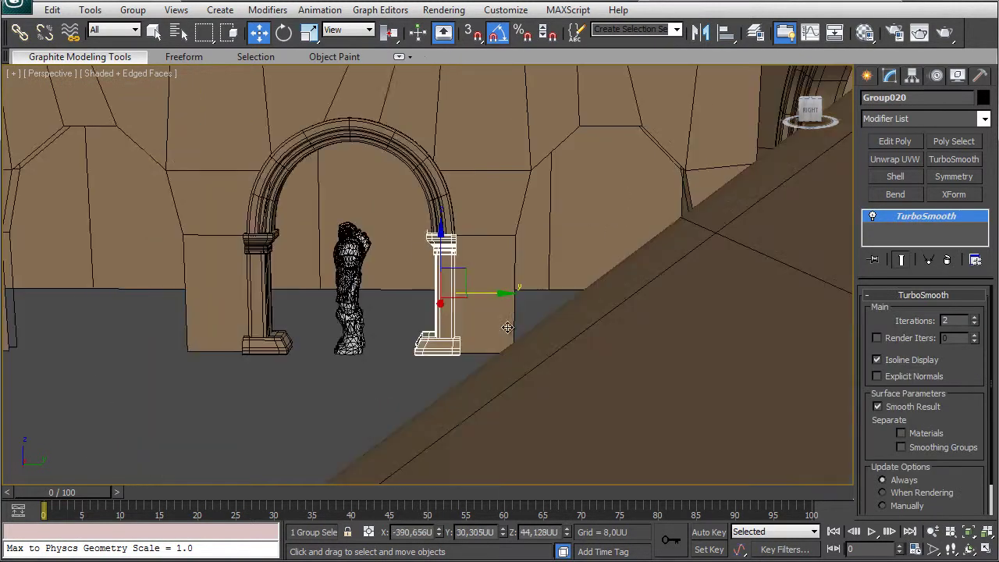
Locate the column's layer and check the contents of Arco_3_HP by hiding and unhiding it.
{"action": "left_click", "coordinate": [390, 327]}
{"action": "middle_click_drag", "start_coordinate": [351, 181], "coordinate": [391, 199], "text": "alt"}
{"action": "left_click", "coordinate": [444, 266]}
{"action": "left_click", "coordinate": [755, 32]}
{"action": "left_click", "coordinate": [713, 87]}
{"action": "left_click", "coordinate": [740, 169]}
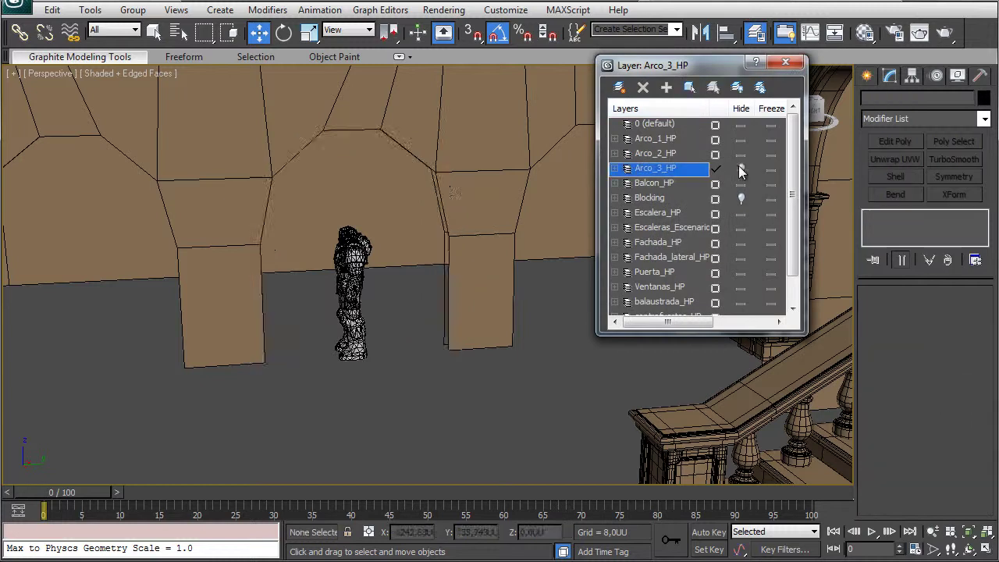
{"action": "left_click", "coordinate": [741, 168]}
Select all objects on the Arco_3_HP layer and group them as one arch.
{"action": "right_click", "coordinate": [674, 165]}
{"action": "left_click", "coordinate": [706, 234]}
{"action": "left_click", "coordinate": [785, 62]}
{"action": "left_click", "coordinate": [132, 10]}
{"action": "left_click", "coordinate": [137, 26]}
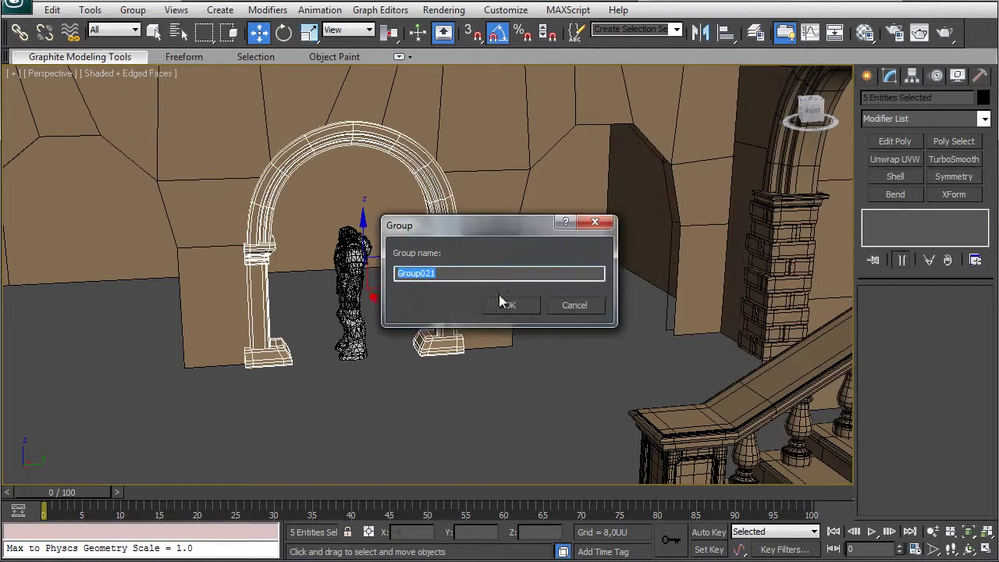
{"action": "left_click", "coordinate": [501, 300]}
Clone the arch group into the neighbouring opening beside the main facade and fine-tune its position.
{"action": "left_click_drag", "start_coordinate": [411, 276], "coordinate": [636, 265], "text": "shift"}
{"action": "left_click", "coordinate": [505, 341]}
{"action": "key", "text": "z"}
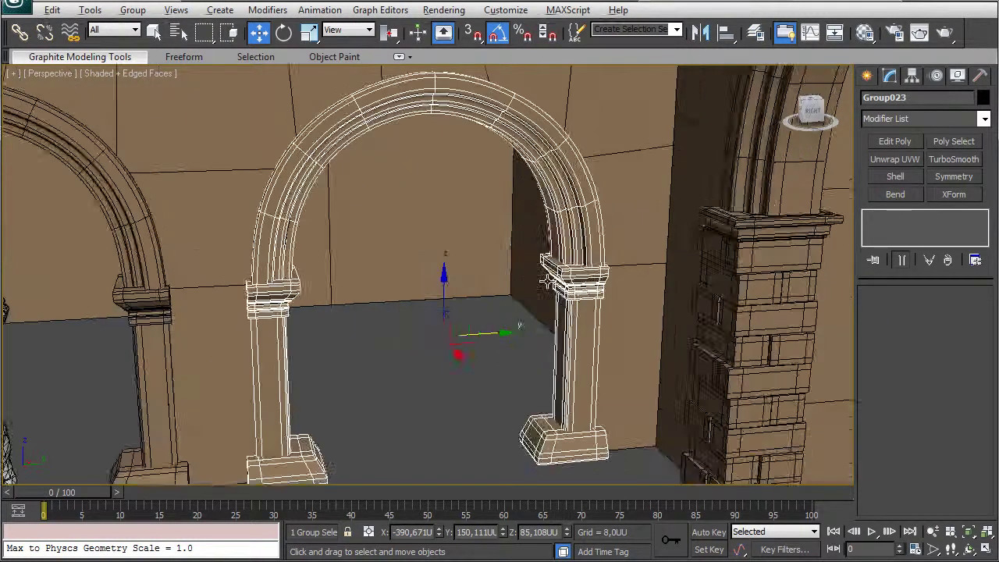
{"action": "mouse_move", "coordinate": [505, 337]}
{"action": "left_mouse_down"}
{"action": "mouse_move", "coordinate": [523, 338]}
{"action": "mouse_move", "coordinate": [506, 338]}
{"action": "left_mouse_up"}
{"action": "middle_click_drag", "start_coordinate": [499, 337], "coordinate": [437, 312], "text": "alt"}
{"action": "middle_click_drag", "start_coordinate": [437, 312], "coordinate": [537, 280]}
{"action": "left_click", "coordinate": [524, 280]}
{"action": "mouse_move", "coordinate": [418, 319]}
{"action": "left_mouse_down"}
{"action": "mouse_move", "coordinate": [444, 320]}
{"action": "mouse_move", "coordinate": [415, 324]}
{"action": "left_mouse_up"}
Clone the arch group into the two remaining openings towards the wall's far end and nudge a copy into place.
{"action": "scroll", "coordinate": [388, 350], "scroll_direction": "down", "scroll_amount": 3}
{"action": "middle_click_drag", "start_coordinate": [388, 350], "coordinate": [633, 340]}
{"action": "left_click_drag", "start_coordinate": [691, 295], "coordinate": [394, 300], "text": "shift"}
{"action": "left_click", "coordinate": [537, 283]}
{"action": "left_click", "coordinate": [499, 343]}
{"action": "middle_click_drag", "start_coordinate": [312, 272], "coordinate": [693, 273]}
{"action": "left_click", "coordinate": [419, 359]}
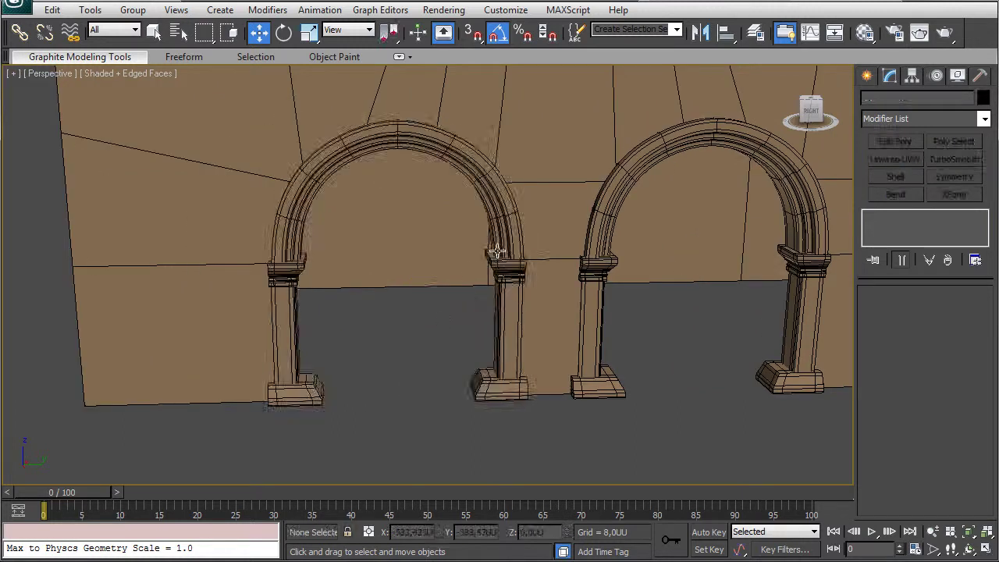
{"action": "left_click", "coordinate": [495, 252]}
{"action": "left_click_drag", "start_coordinate": [468, 303], "coordinate": [466, 303]}
{"action": "left_click", "coordinate": [473, 362]}
Turn off edged faces and switch the viewport to Realistic shading to review the arches across the courtyard.
{"action": "scroll", "coordinate": [474, 362], "scroll_direction": "down", "scroll_amount": 4}
{"action": "mouse_move", "coordinate": [474, 362]}
{"action": "middle_mouse_down", "text": "alt"}
{"action": "mouse_move", "coordinate": [280, 359]}
{"action": "mouse_move", "coordinate": [352, 341]}
{"action": "middle_mouse_up", "text": "alt"}
{"action": "scroll", "coordinate": [280, 359], "scroll_direction": "down", "scroll_amount": 3}
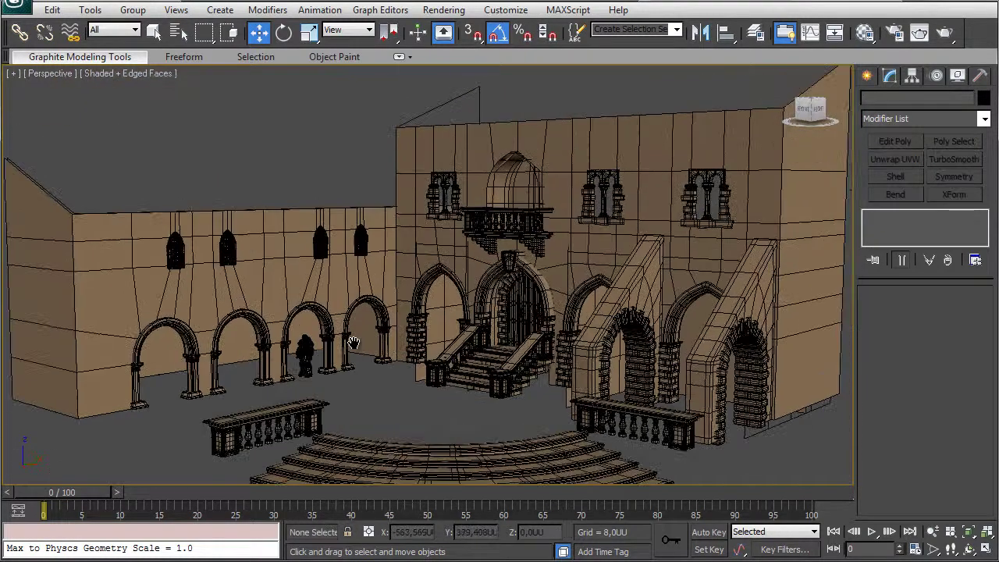
{"action": "key", "text": "F4"}
{"action": "left_click", "coordinate": [108, 75]}
{"action": "left_click", "coordinate": [148, 92]}
{"action": "scroll", "coordinate": [283, 265], "scroll_direction": "up", "scroll_amount": 4}
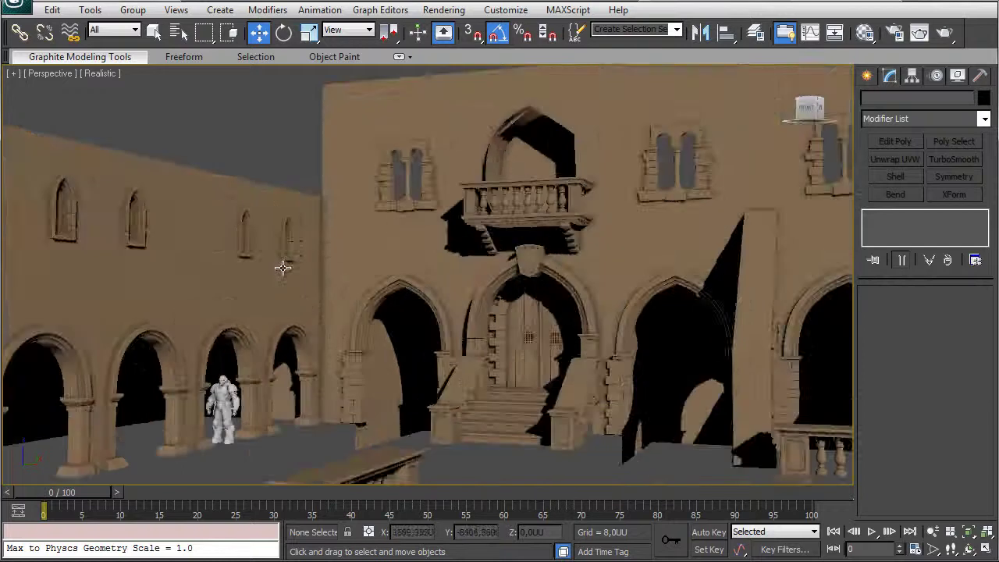
{"action": "middle_click_drag", "start_coordinate": [283, 265], "coordinate": [345, 279]}
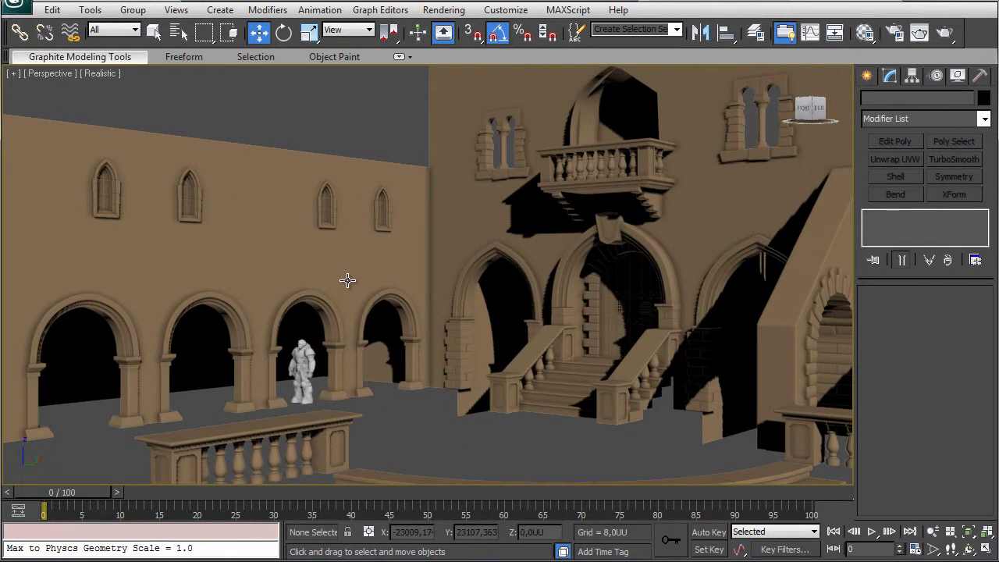